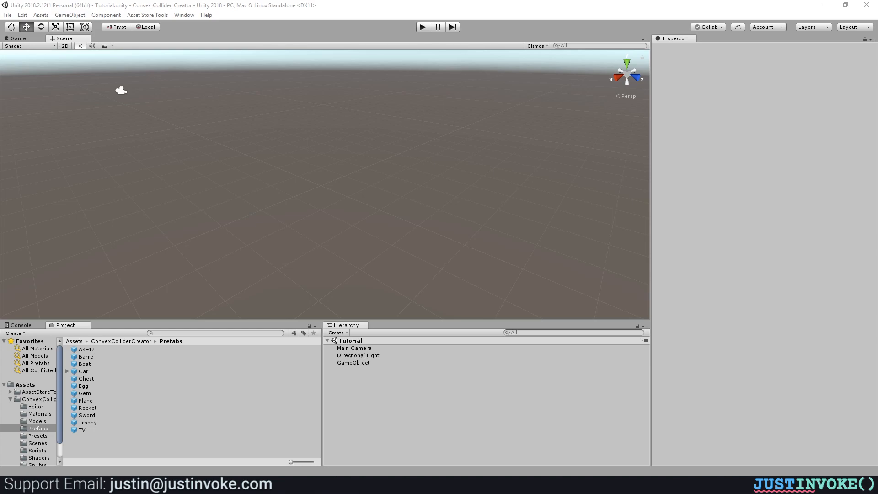
Step: Open the Convex Collider Creator window, dock it beside the Scene view and widen it
click(318, 115)
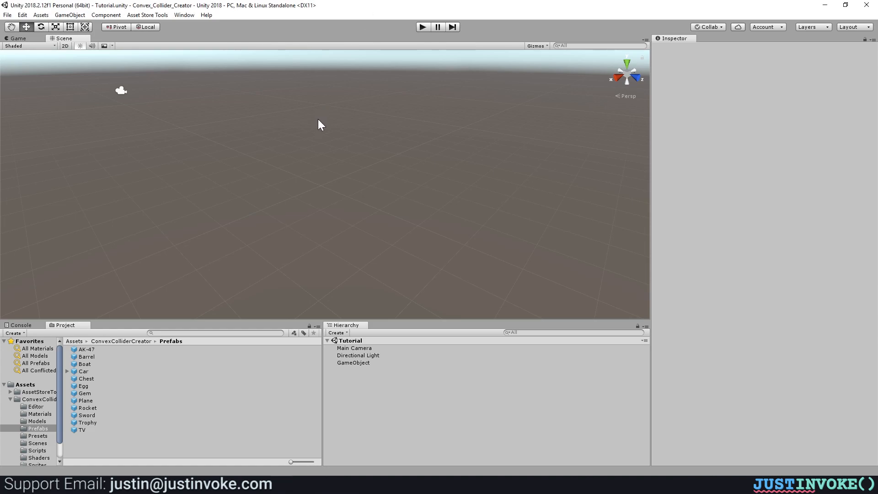
click(186, 16)
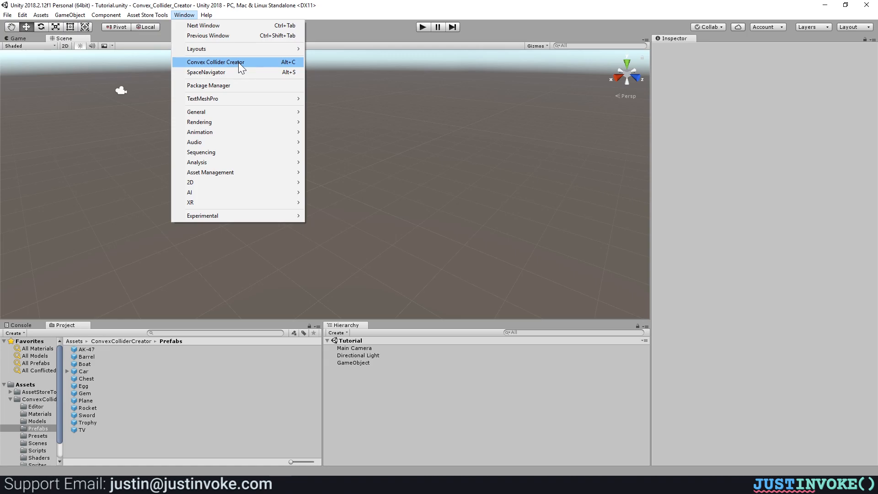
click(281, 63)
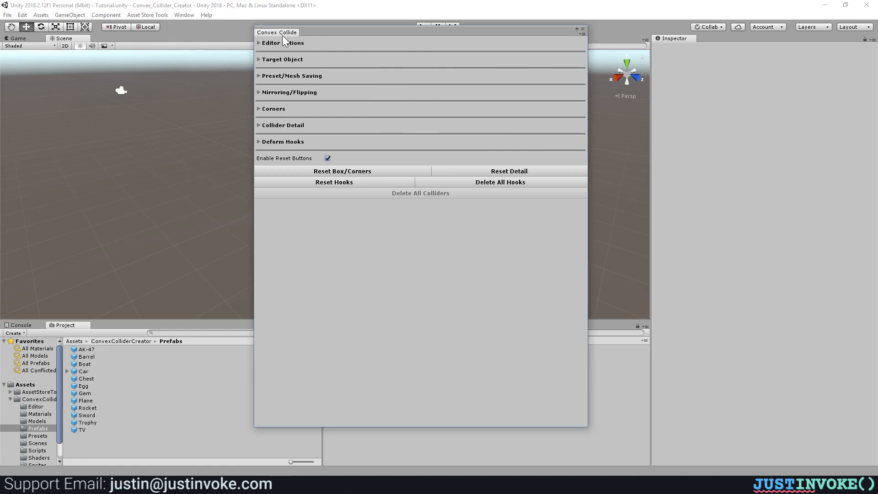
drag(281, 34, 4, 257)
drag(91, 94, 220, 122)
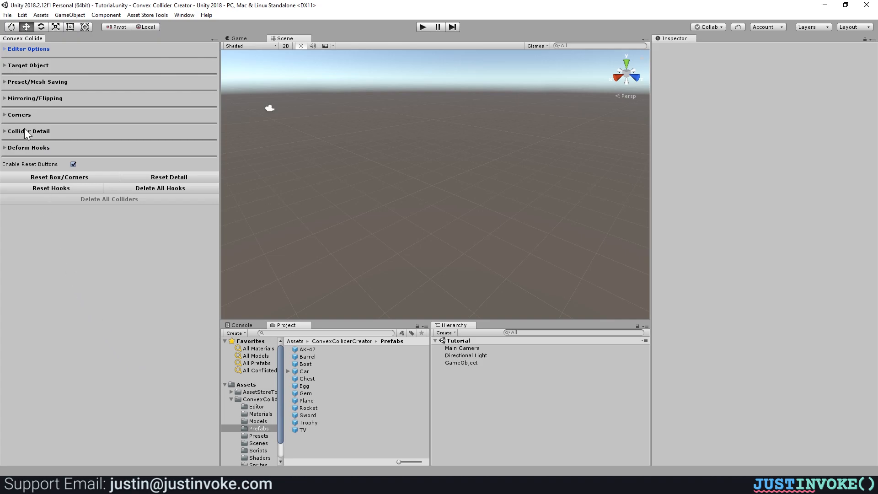
Step: Expand the Editor Options section of the collider creator and set the GUI Width Scale to 1.144
click(4, 49)
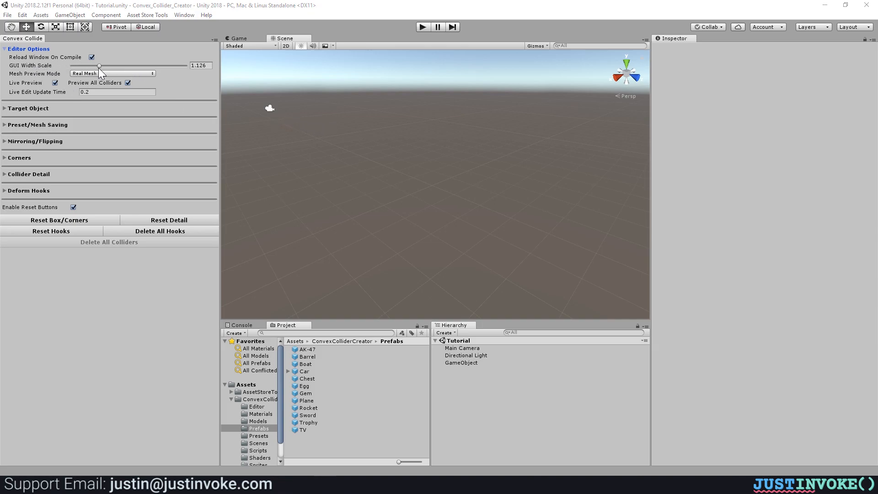
mouse_move(100, 66)
mouse_down()
mouse_move(83, 68)
mouse_move(129, 70)
mouse_move(102, 70)
mouse_up()
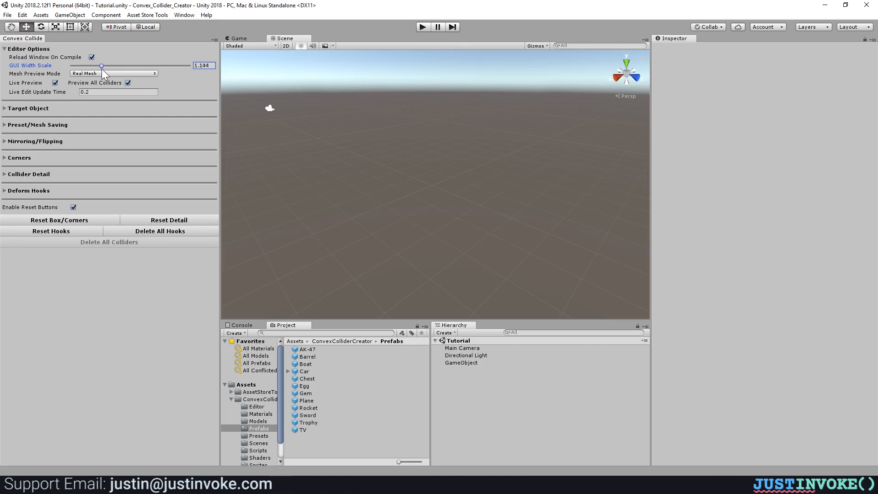
click(26, 57)
click(133, 74)
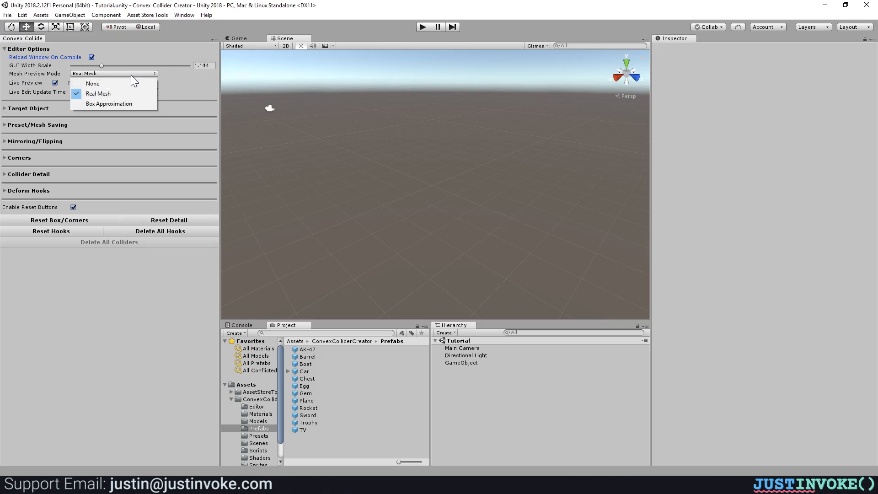
click(170, 295)
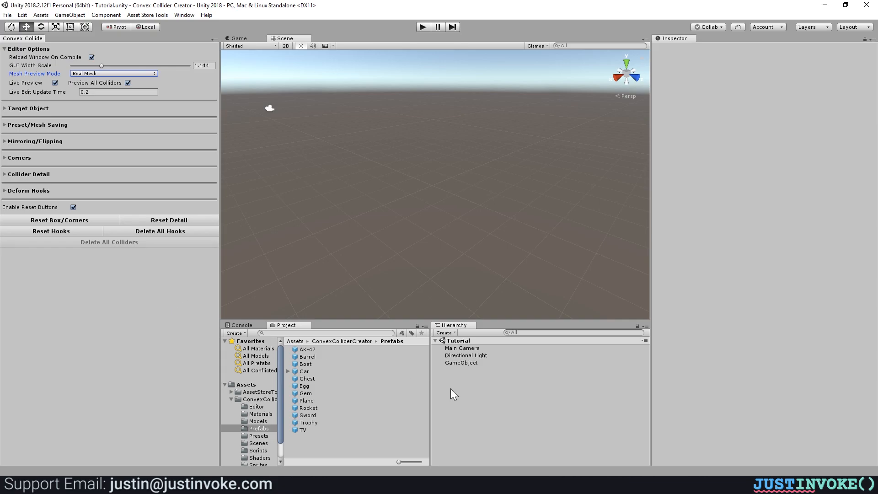
Step: Select GameObject in the scene to preview its collider box up close
click(476, 363)
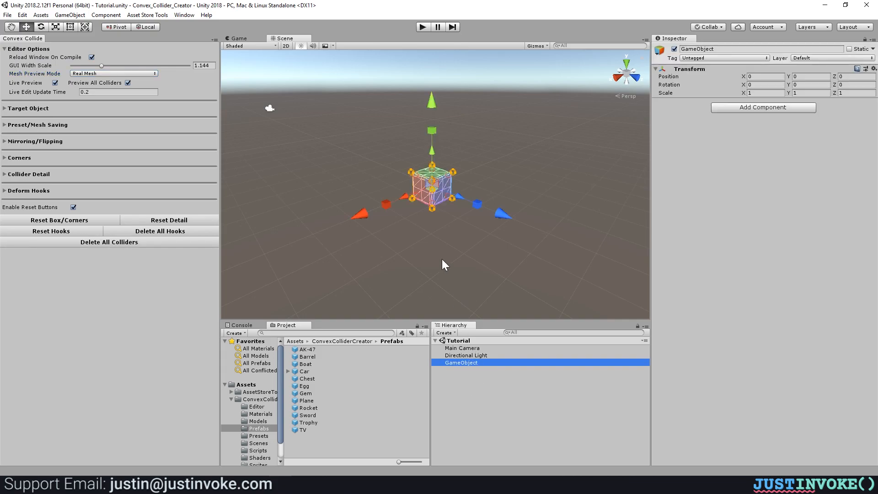
scroll(446, 193, up, 5)
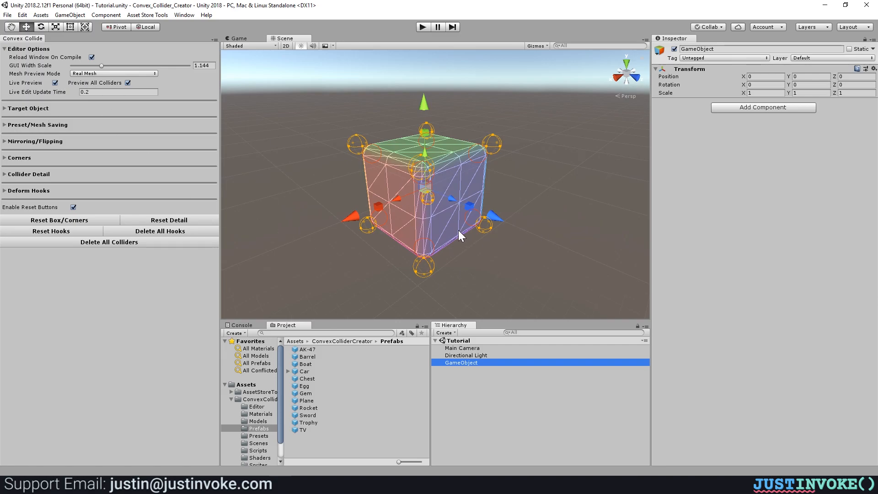
key(a)
right_drag(448, 226, 441, 229)
key(d)
Step: Set the Mesh Preview Mode to Box Approximation and inspect the collider box from several angles
click(112, 74)
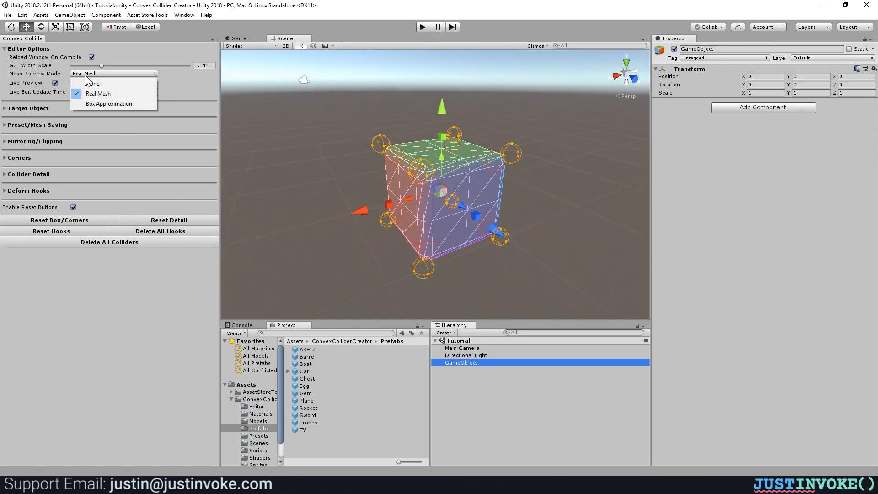
click(116, 105)
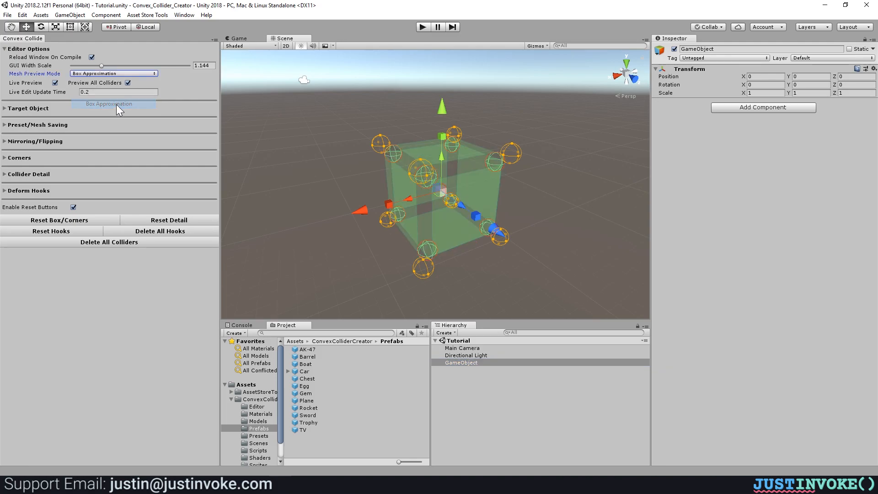
right_drag(477, 225, 452, 233)
alt+drag(451, 232, 406, 231)
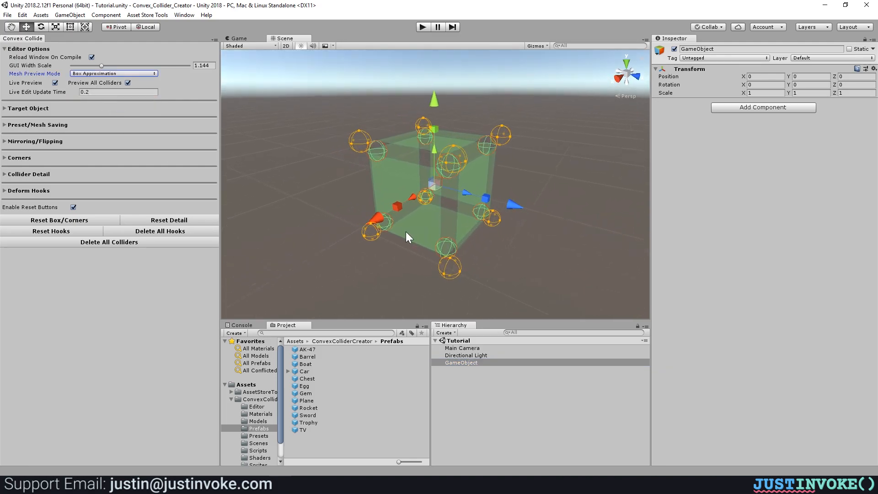
scroll(402, 229, up, 6)
alt+drag(573, 195, 445, 187)
right_drag(444, 187, 429, 169)
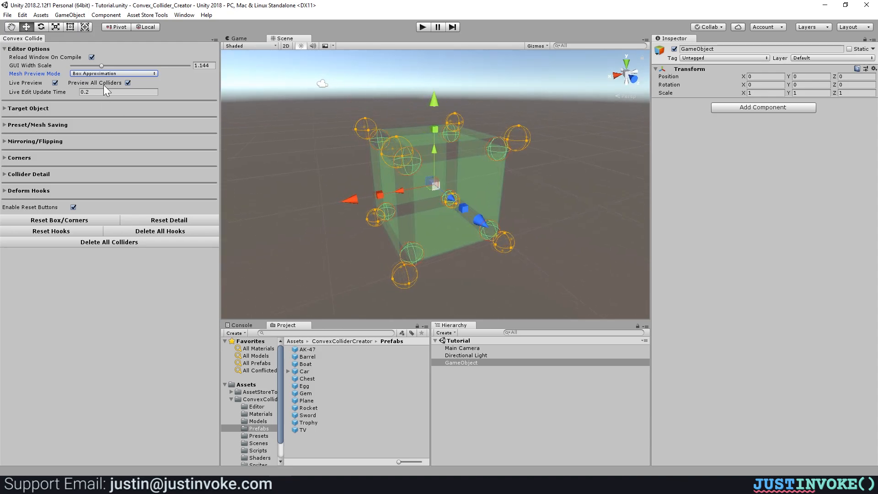
Step: Switch the Mesh Preview Mode to Real Mesh, try None, and return it to Real Mesh
click(89, 73)
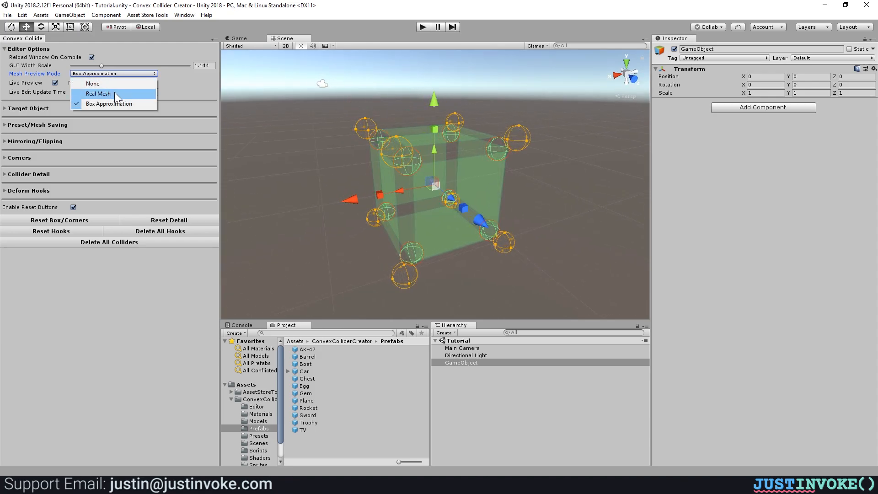
click(114, 93)
click(82, 75)
click(94, 83)
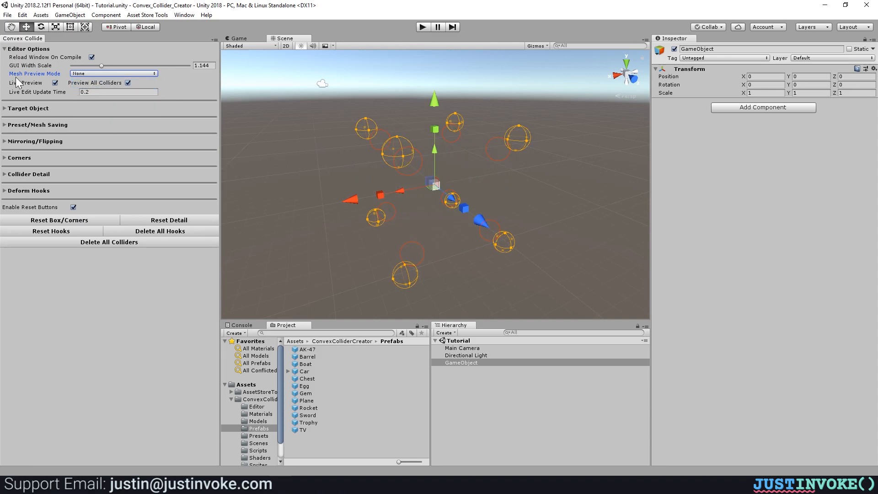
click(87, 74)
click(101, 91)
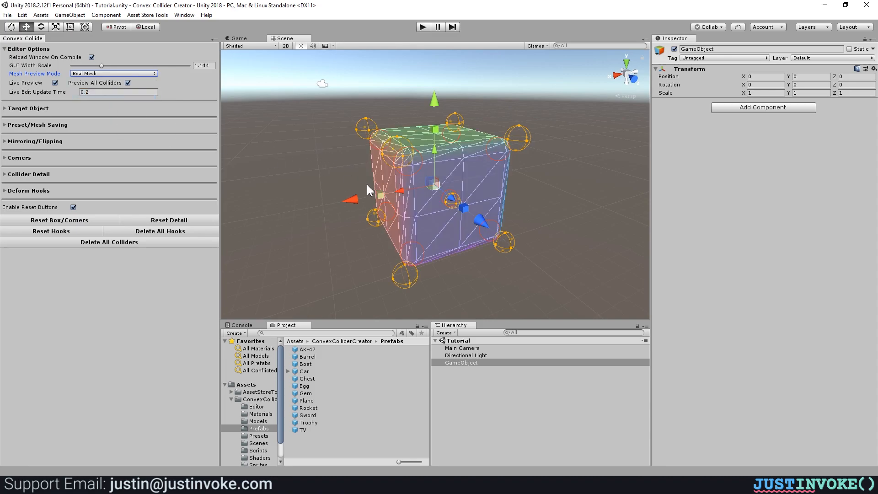
alt+drag(467, 164, 475, 164)
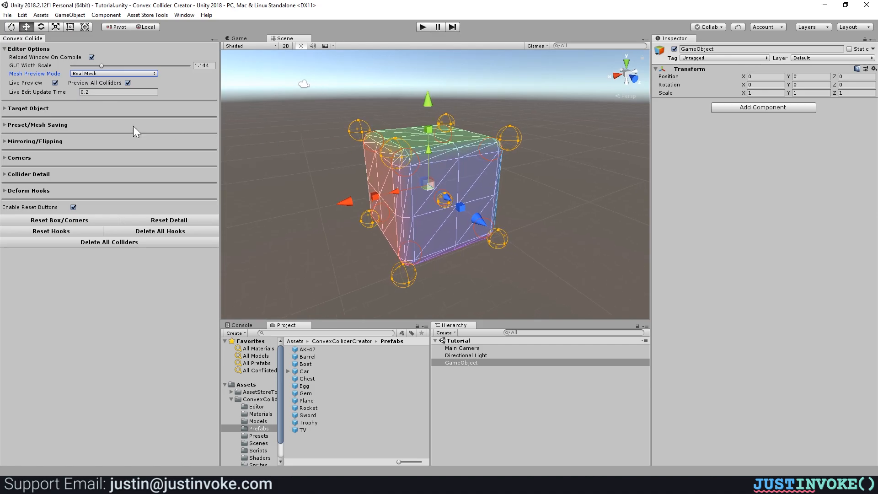
Step: Turn off Live Preview, try adjusting the collider box along its vertical axis, and undo the change
click(55, 83)
alt+drag(504, 224, 429, 166)
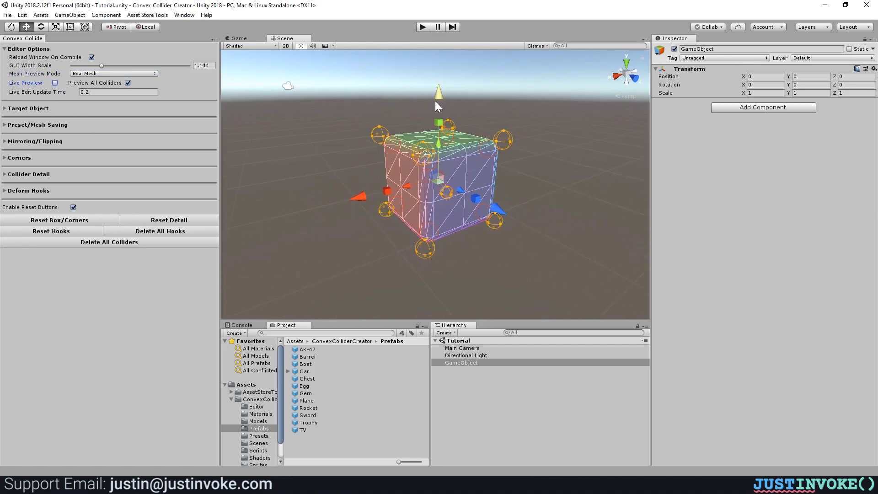
mouse_move(435, 98)
alt+mouse_down()
mouse_move(446, 92)
mouse_move(438, 111)
alt+mouse_up()
key(ctrl+z)
key(ctrl+z)
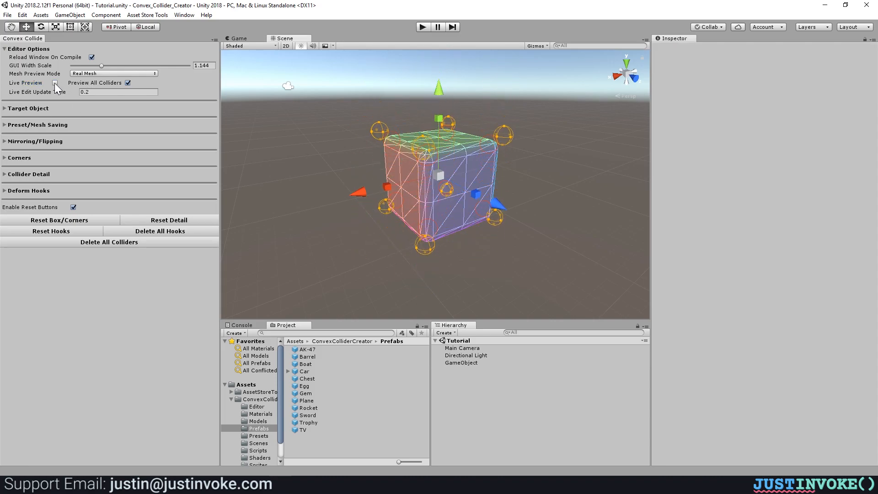
Step: Turn Live Preview back on and try moving and stretching the collider box vertically
click(55, 83)
drag(435, 85, 455, 133)
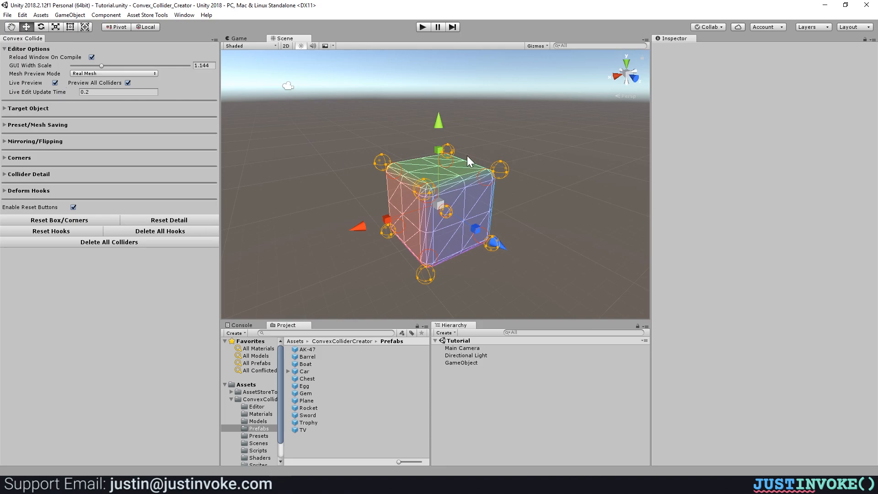
drag(443, 150, 290, 119)
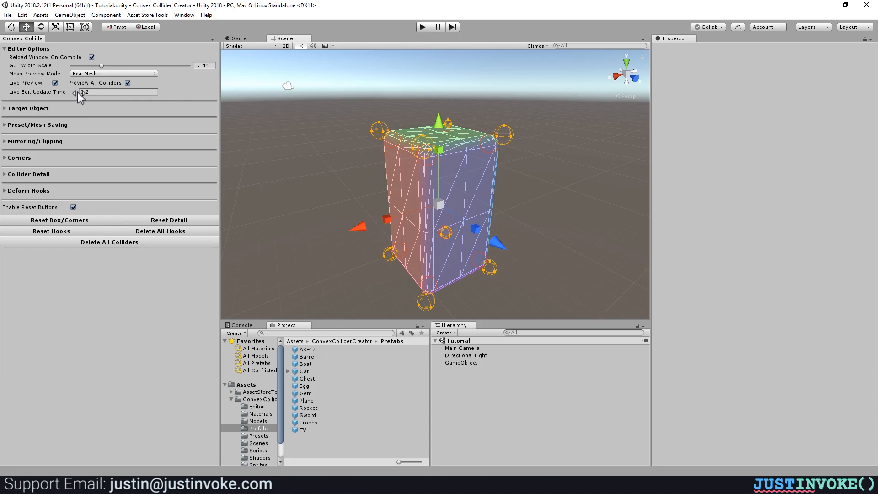
Step: Set the Live Edit Update Time to 0 and test the preview by adjusting the collider box handles
drag(70, 92, 64, 92)
mouse_move(442, 153)
mouse_down()
mouse_move(440, 165)
mouse_move(443, 155)
mouse_up()
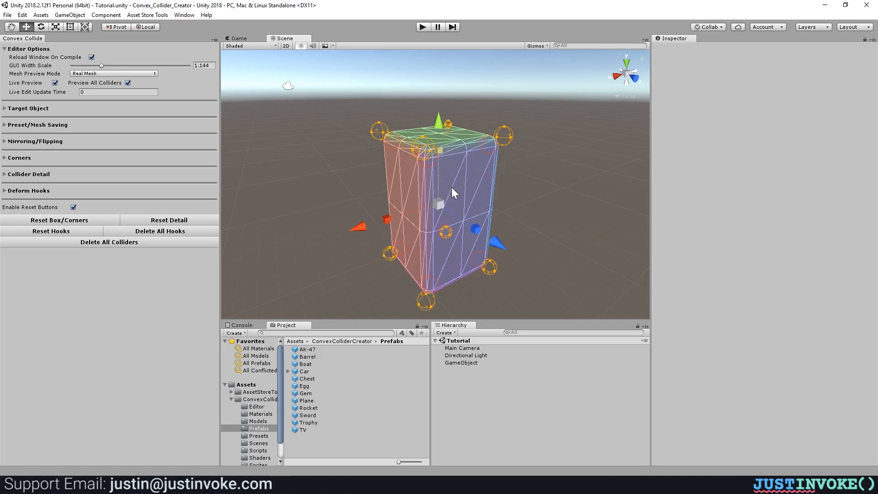
drag(499, 239, 456, 223)
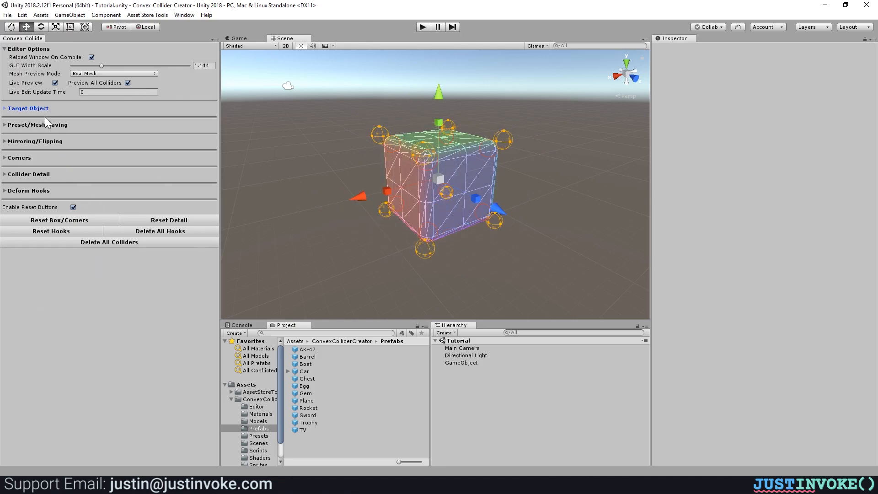
Step: Expand the Target Object settings and switch the target between GameObject, Directional Light and Main Camera, ending on GameObject
click(5, 108)
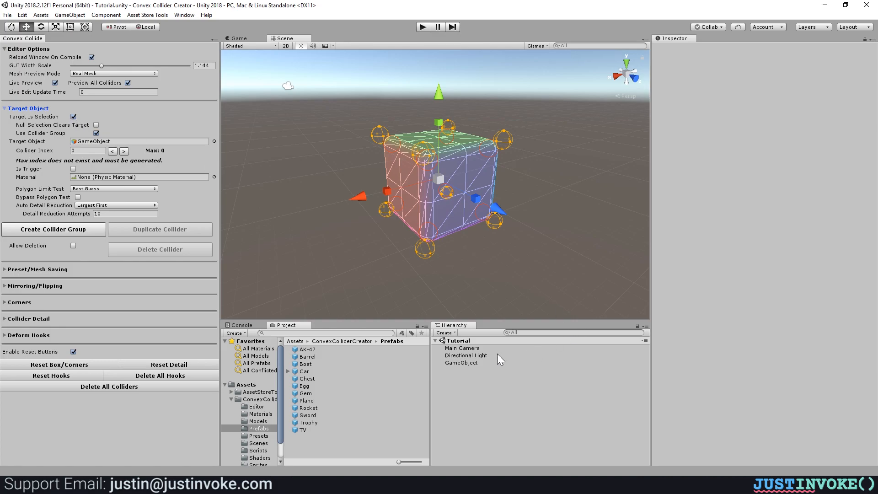
click(472, 362)
click(469, 356)
right_drag(448, 256, 437, 73)
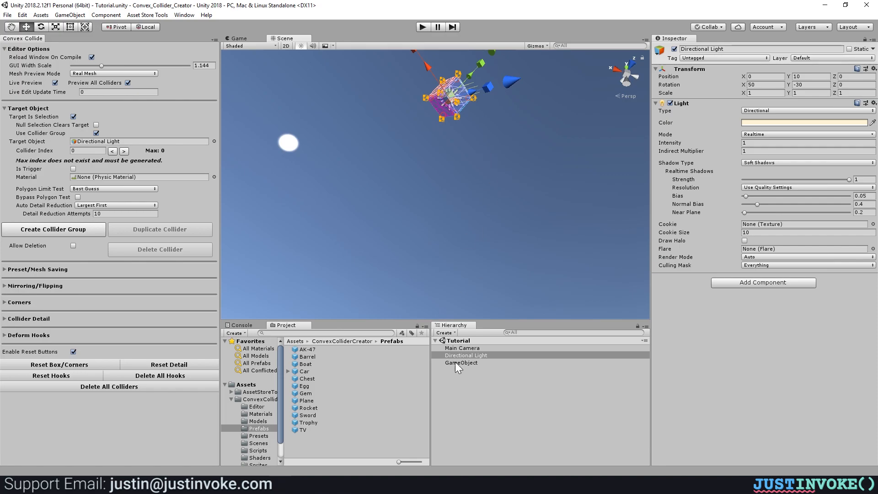
click(459, 347)
right_drag(446, 184, 455, 288)
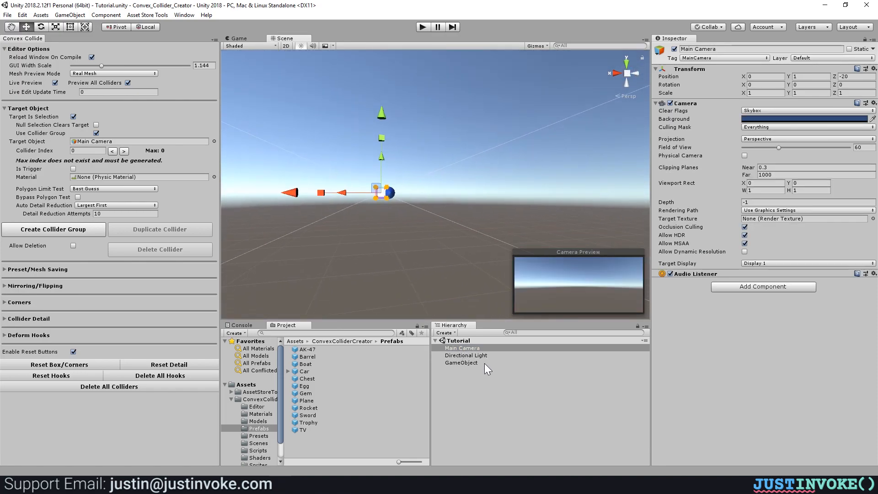
click(472, 362)
right_drag(401, 183, 411, 253)
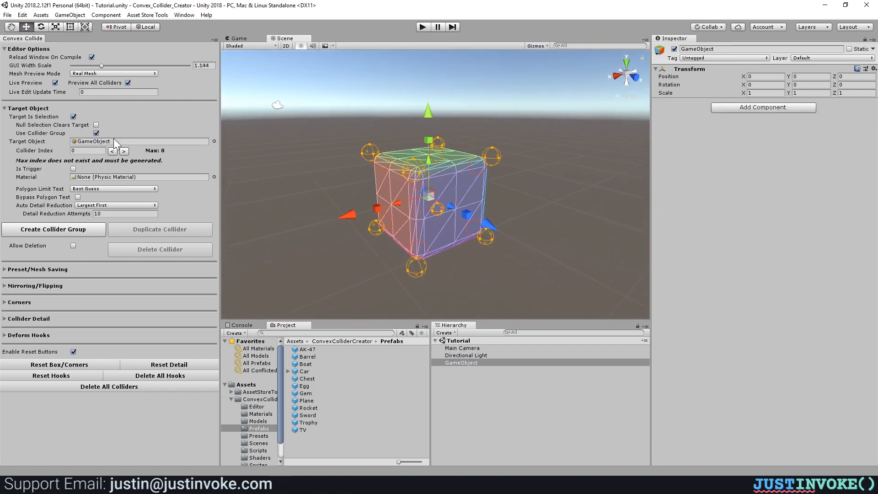
Step: Turn on Null Selection Clears Target and test it by deselecting GameObject
click(96, 132)
click(96, 126)
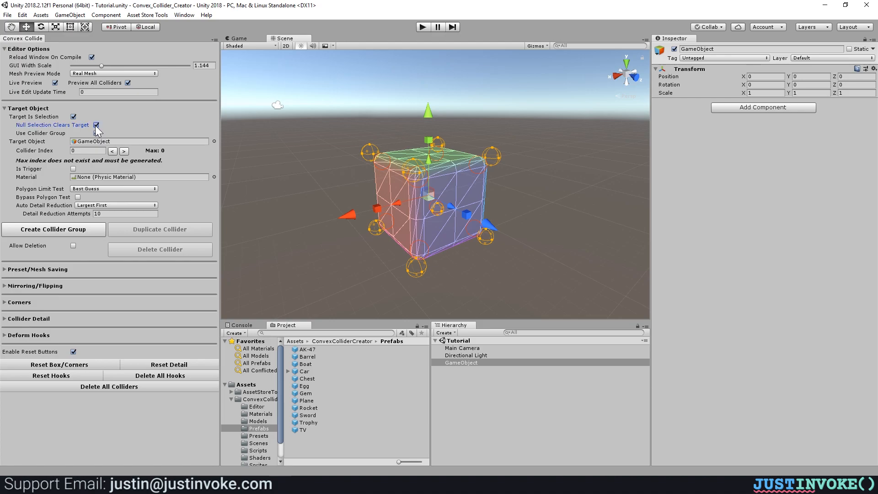
click(590, 365)
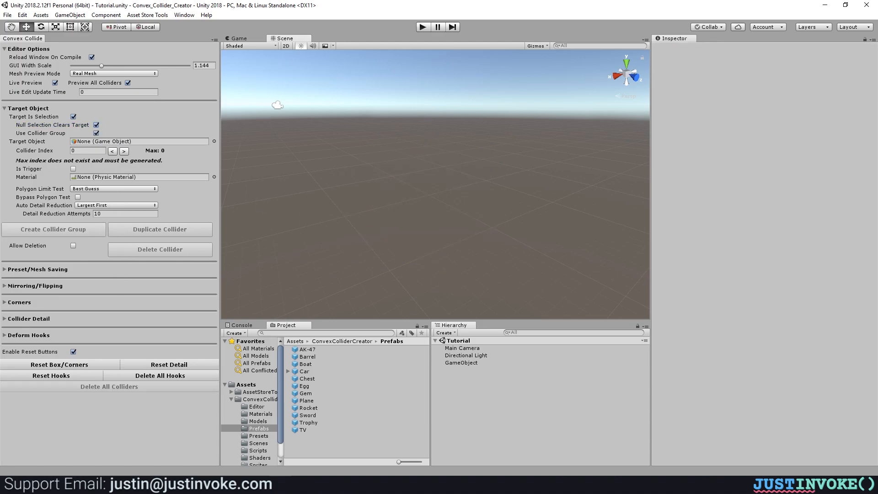
Step: Turn off Null Selection Clears Target and test it by selecting and deselecting GameObject
click(96, 126)
click(481, 362)
click(298, 202)
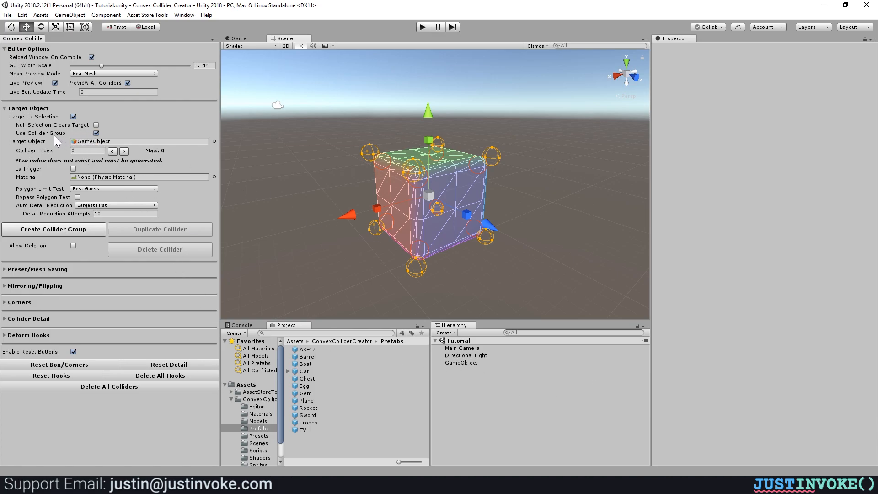
Step: Select GameObject and create a collider group on it
click(463, 362)
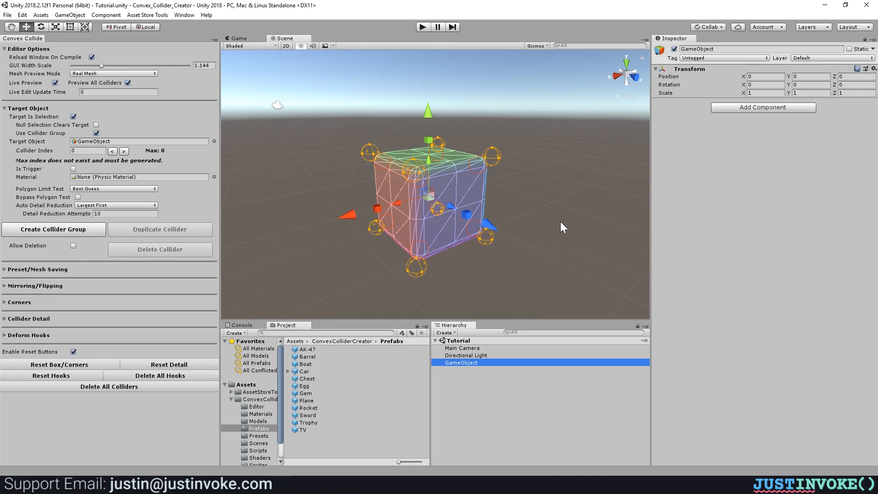
click(52, 231)
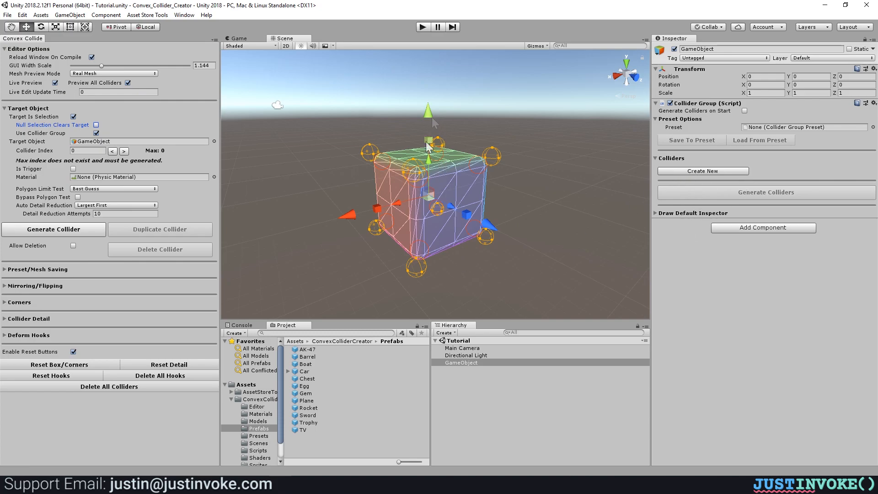
Step: Stretch the collider box slightly in height and move GameObject to about X 0.194, Y 0.181
mouse_move(427, 140)
mouse_down()
mouse_move(436, 120)
mouse_move(437, 139)
mouse_move(436, 131)
mouse_up()
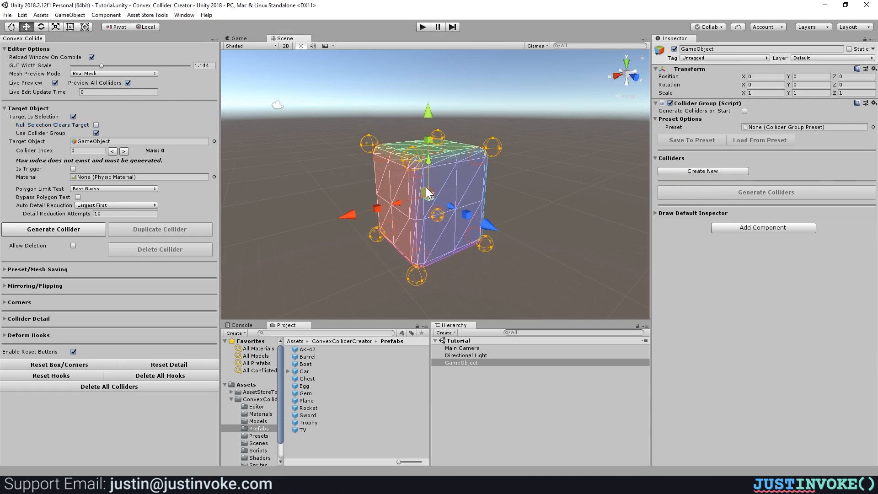
mouse_move(423, 195)
mouse_down()
mouse_move(369, 177)
mouse_move(401, 197)
mouse_move(385, 199)
mouse_move(391, 186)
mouse_move(414, 183)
mouse_up()
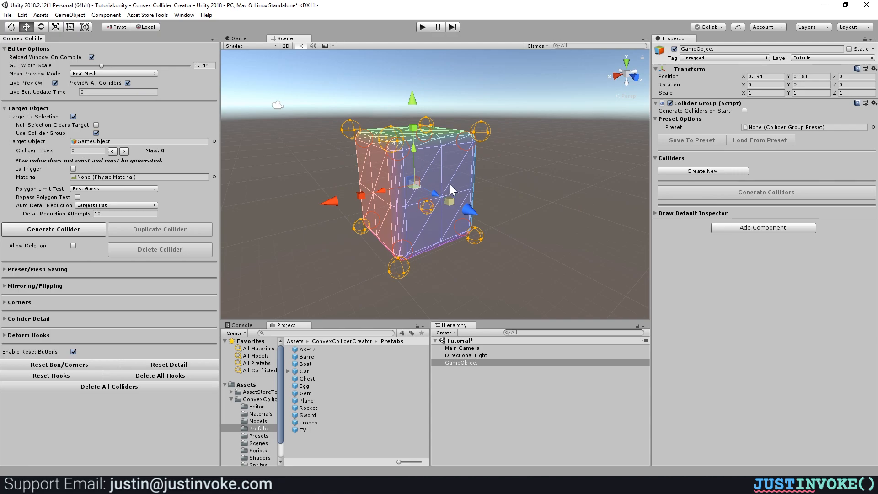
Step: Stretch the collider box of GameObject in height and along the Z axis, and generate its collider
drag(416, 136, 416, 128)
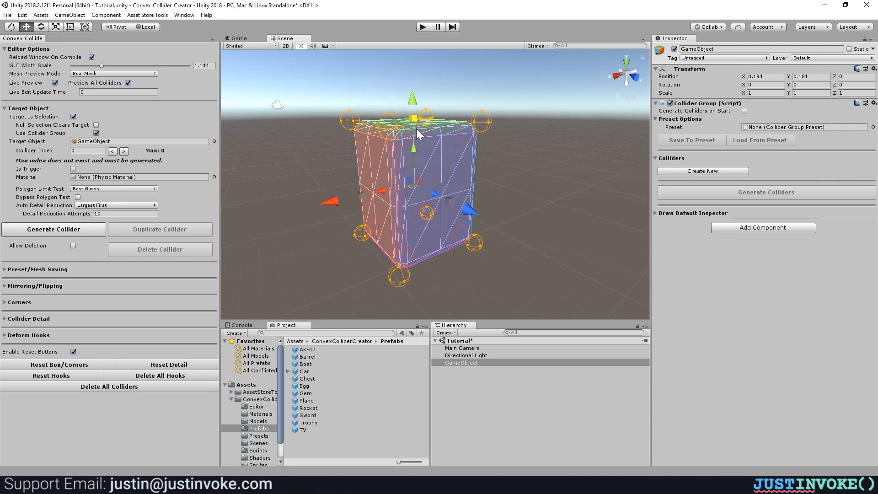
drag(449, 198, 477, 211)
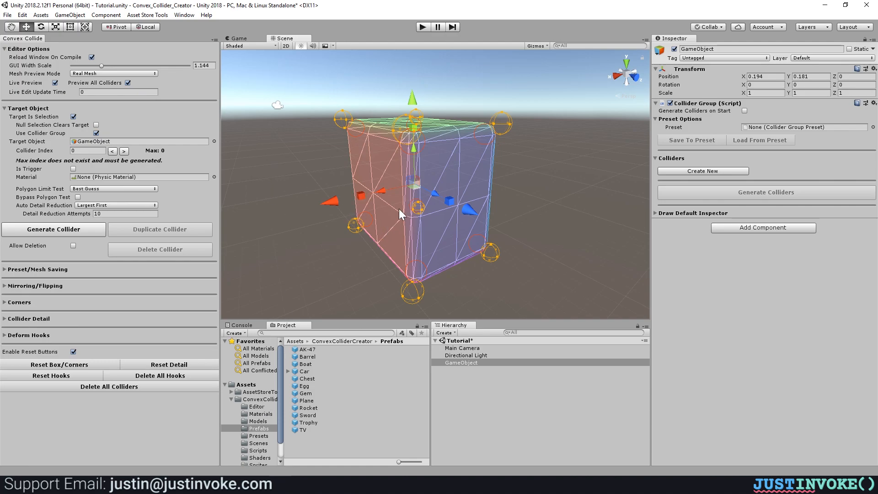
click(48, 229)
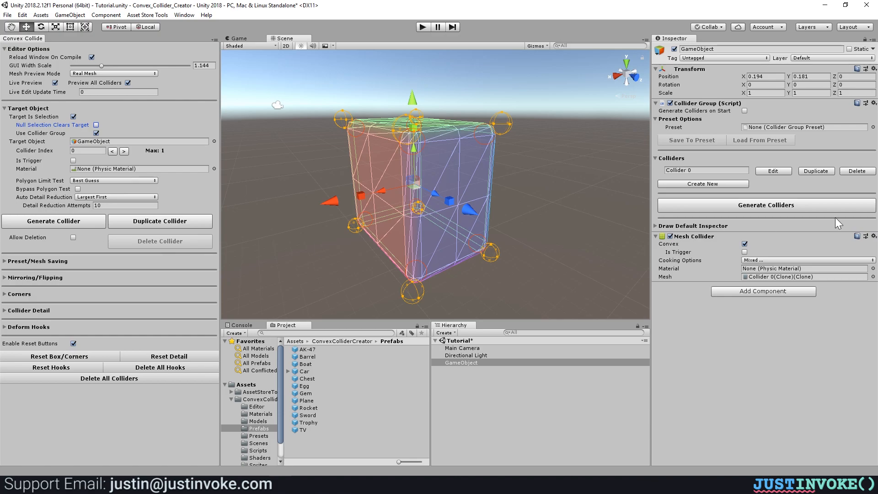
Step: Shrink the collider box in height and Z depth, and test undoing and redoing both changes
drag(416, 135, 415, 150)
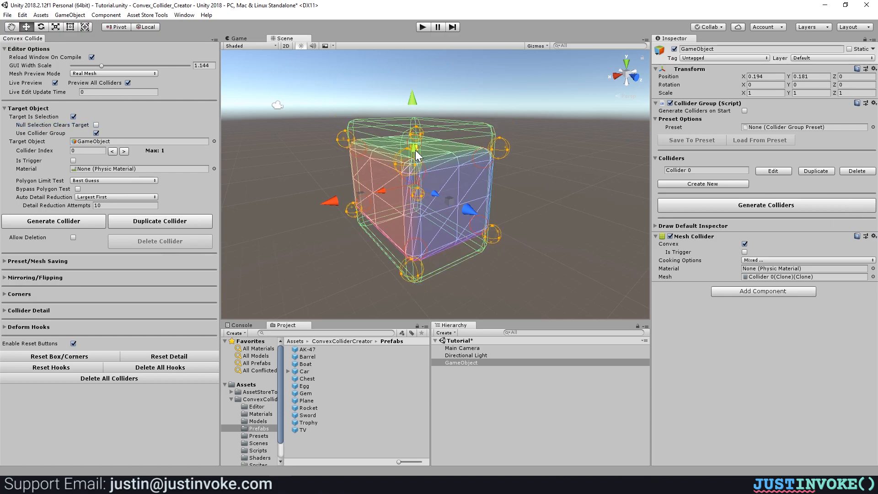
drag(448, 201, 432, 200)
key(ctrl+z)
key(ctrl+z)
key(ctrl+y)
key(ctrl+y)
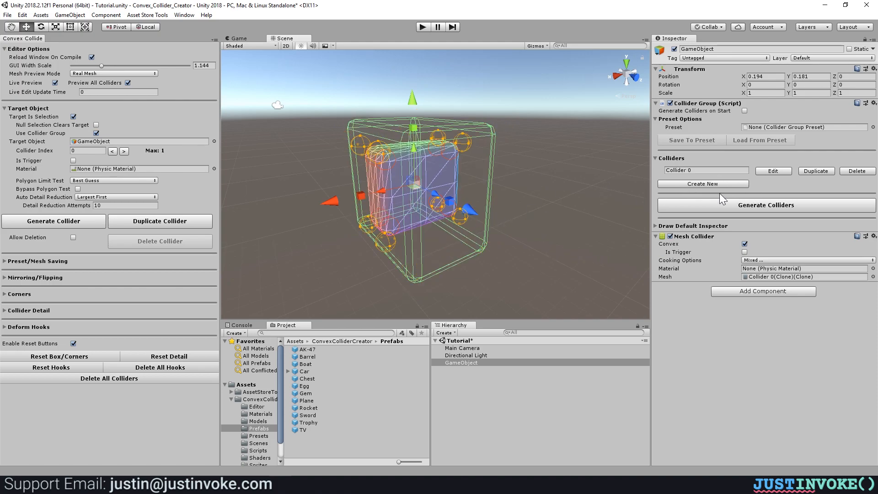
Step: Create a second collider in the collider group and delete Collider 0
click(703, 184)
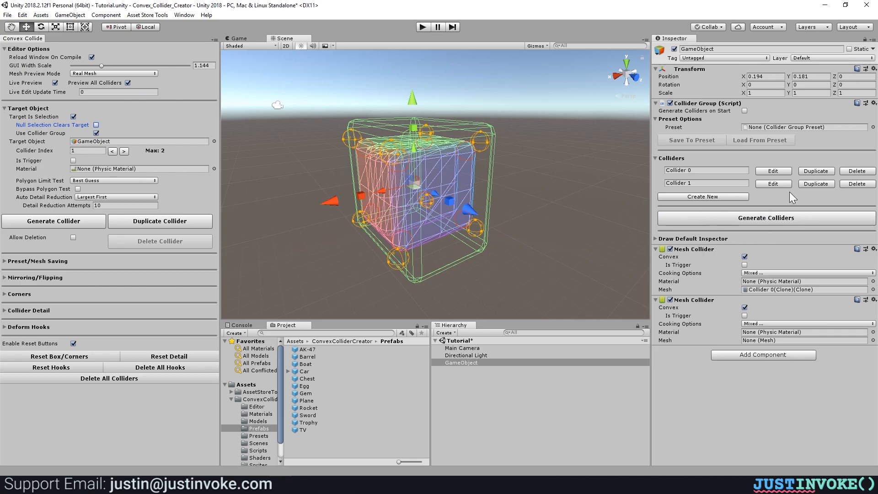
click(848, 172)
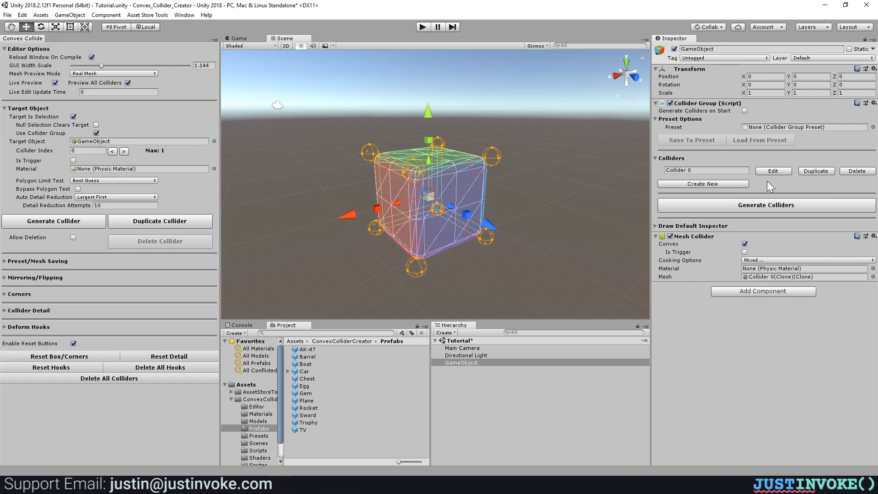
Step: Create a second collider in the group and move its box along the X axis, clear of the first one
click(700, 183)
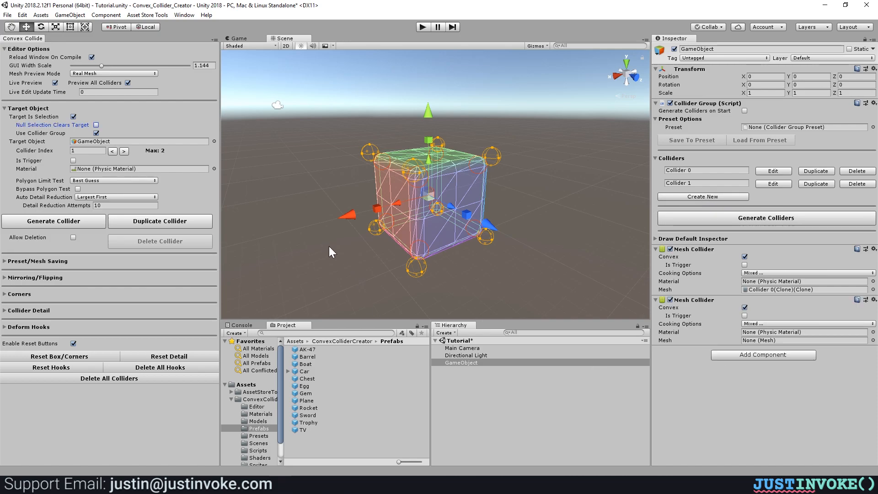
drag(357, 217, 245, 241)
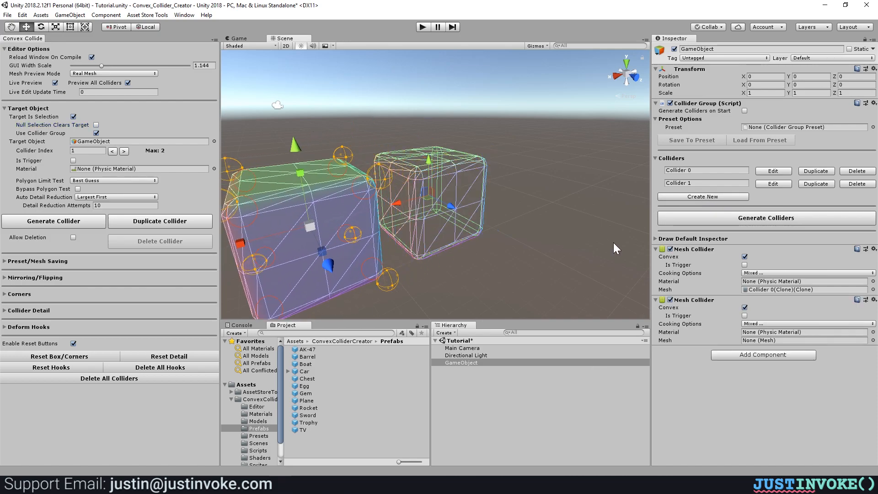
Step: Switch editing back and forth between Collider 0 and Collider 1, ending on Collider 0
click(773, 172)
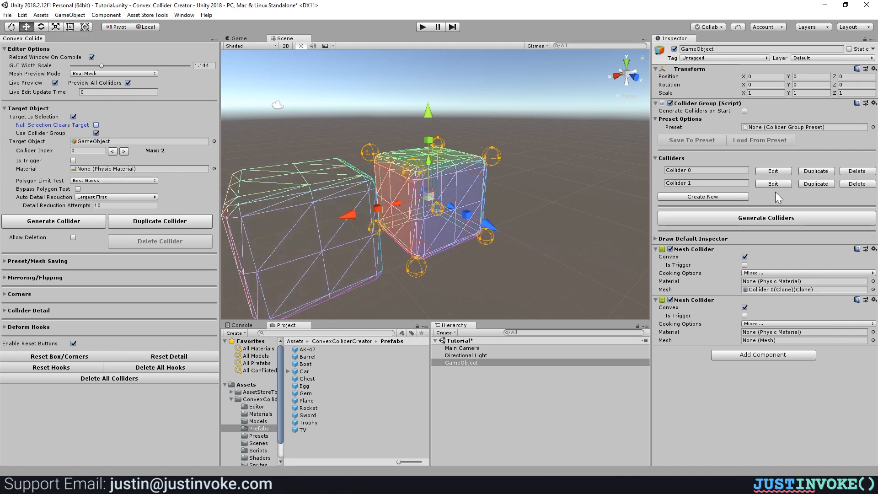
click(772, 184)
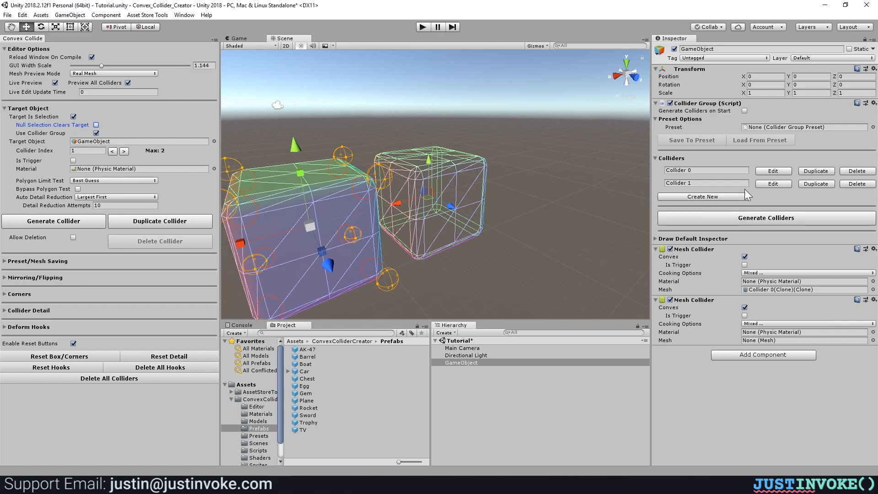
click(773, 173)
click(774, 185)
click(771, 172)
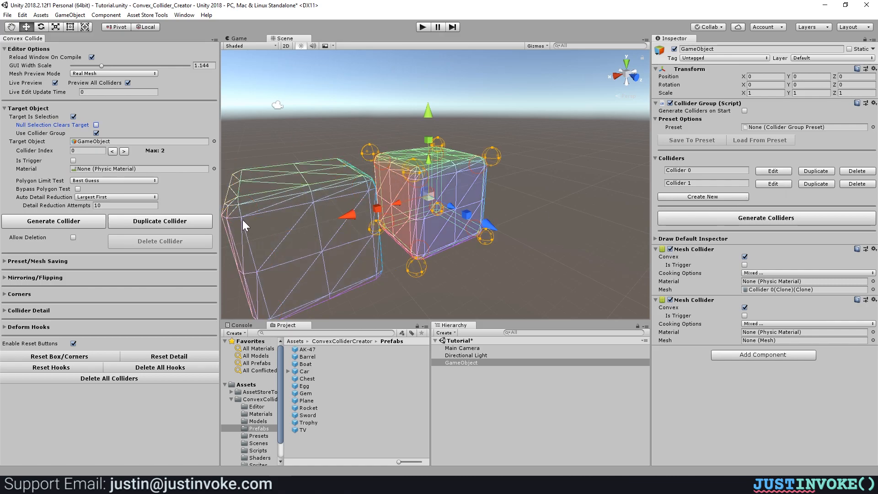
Step: Toggle Preview All Colliders and try the Box Approximation mesh preview on both colliders, returning to Real Mesh on Collider 0
click(127, 83)
click(127, 83)
click(85, 73)
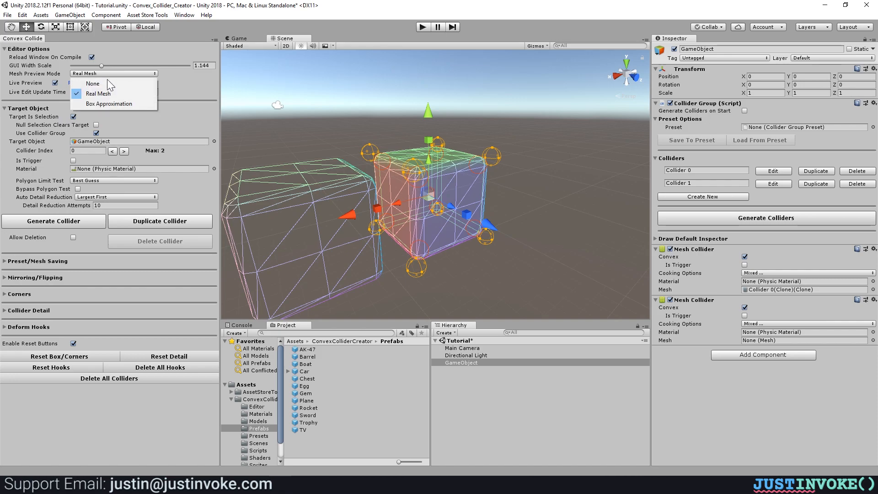
click(108, 104)
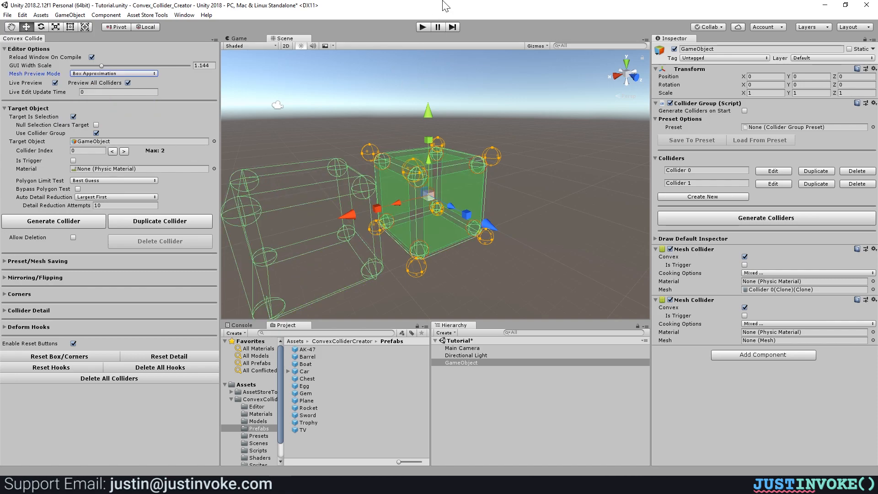
click(764, 183)
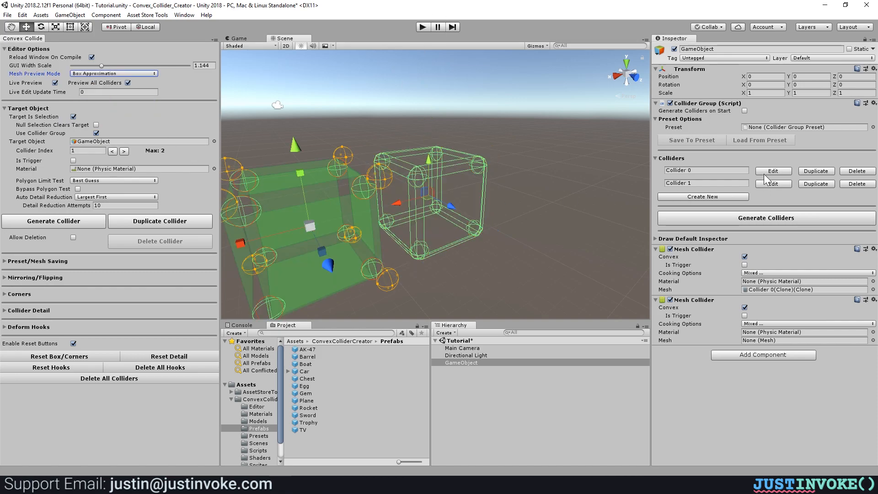
click(112, 74)
click(116, 91)
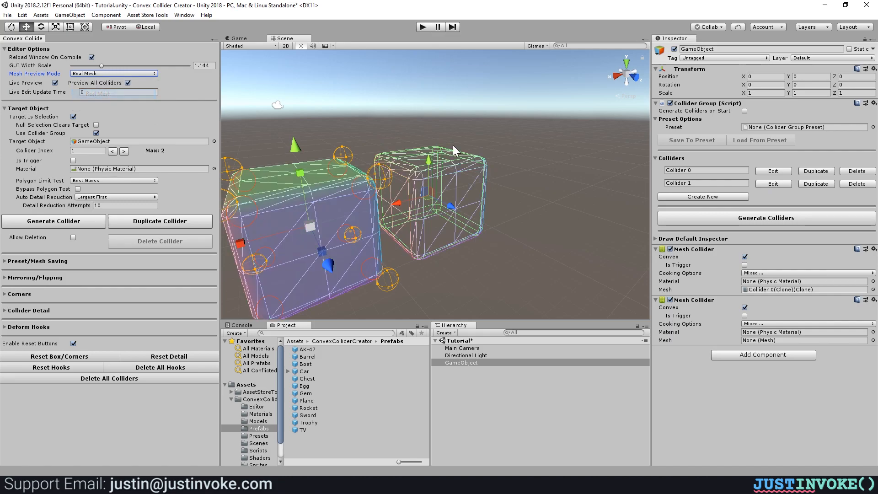
click(774, 172)
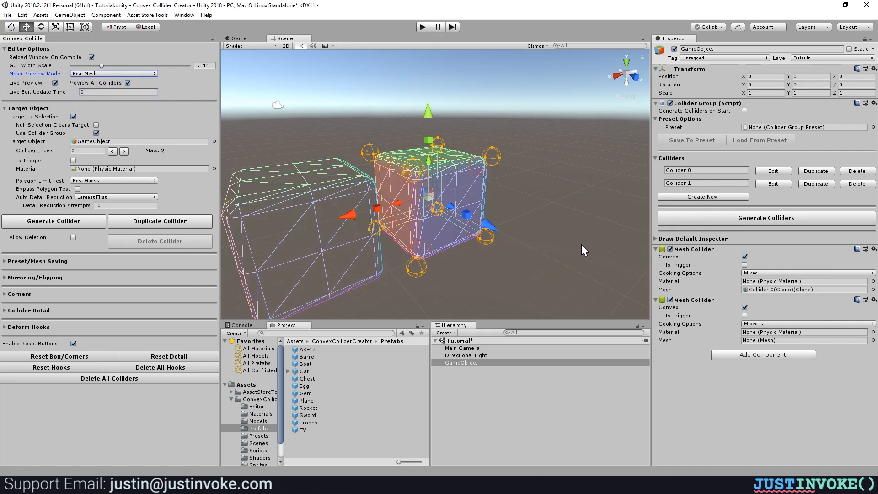
Step: Create a third collider, move its box up and back along the X axis, and reduce its height
click(704, 198)
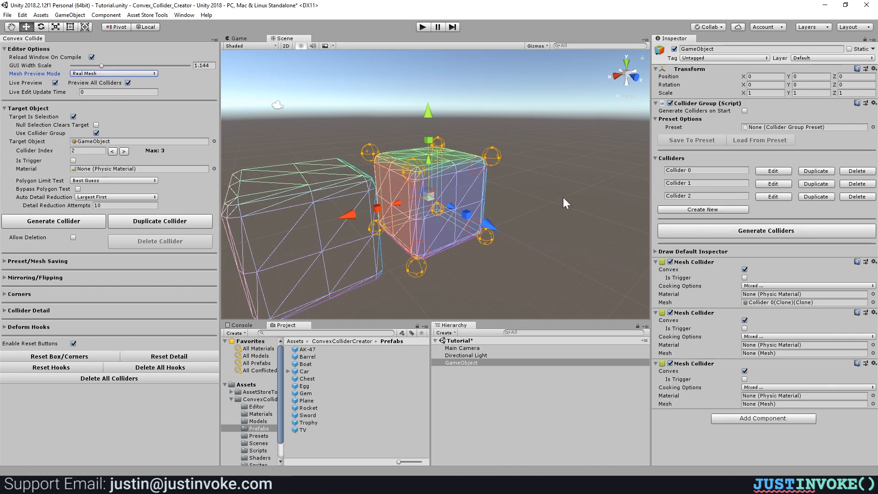
click(778, 197)
drag(432, 116, 431, 32)
drag(365, 116, 450, 114)
drag(508, 53, 509, 76)
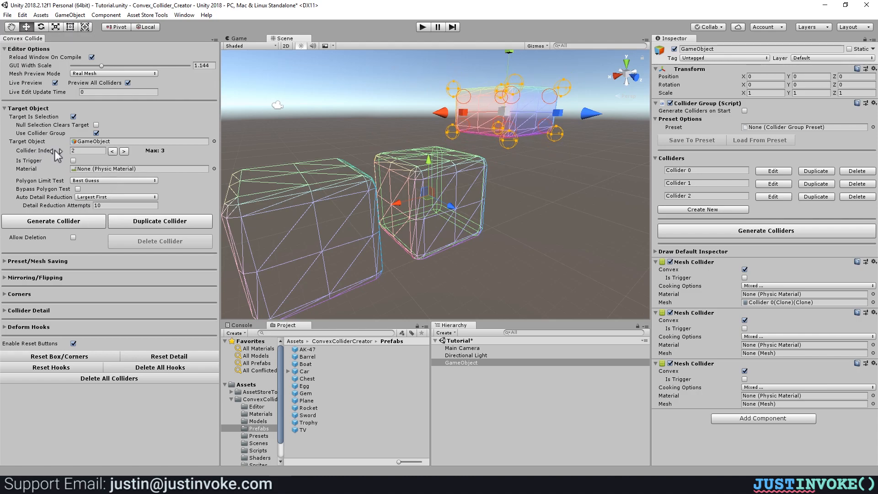
Step: Step the Collider Index back and forth between 0 and 3 to examine each collider in the group
click(113, 152)
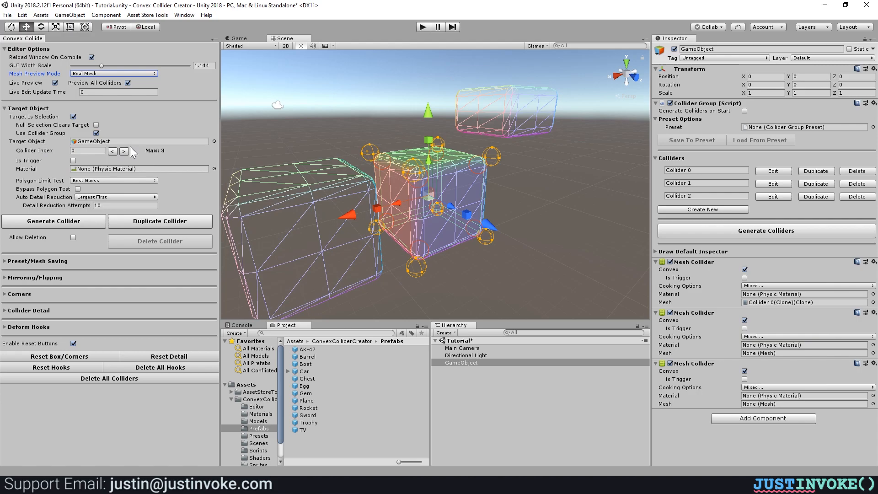
double_click(124, 150)
click(113, 151)
click(124, 151)
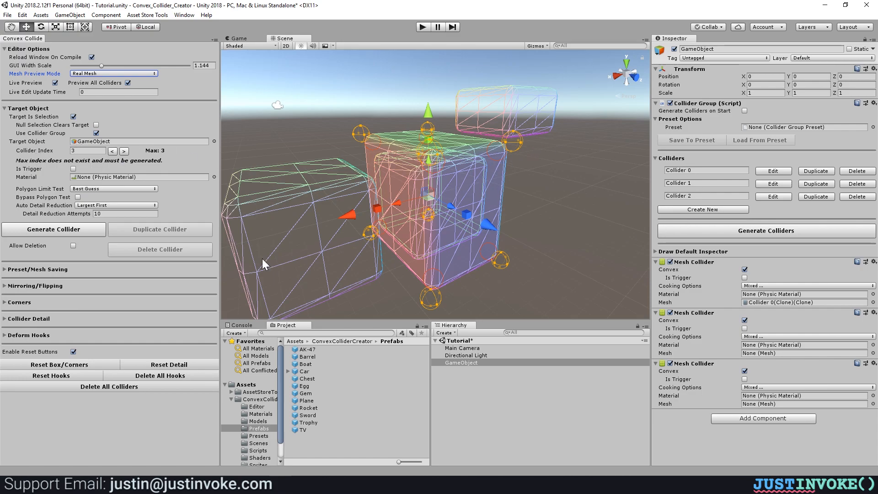
click(112, 151)
click(113, 150)
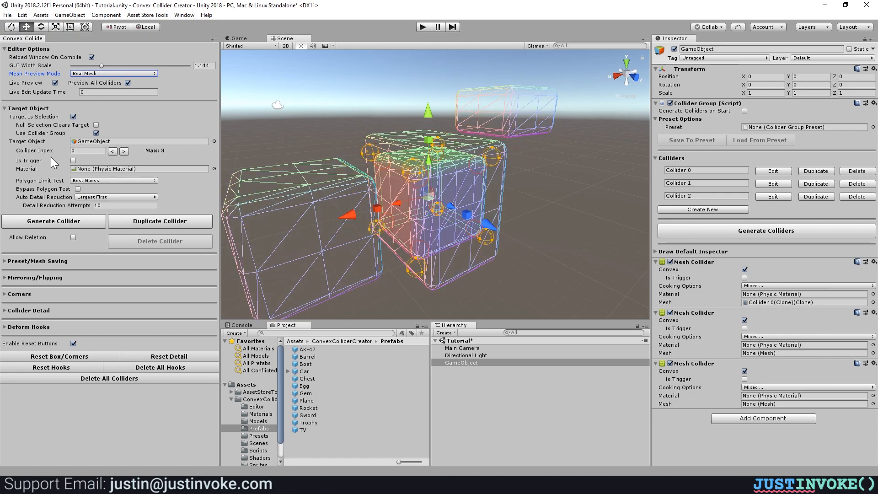
click(124, 151)
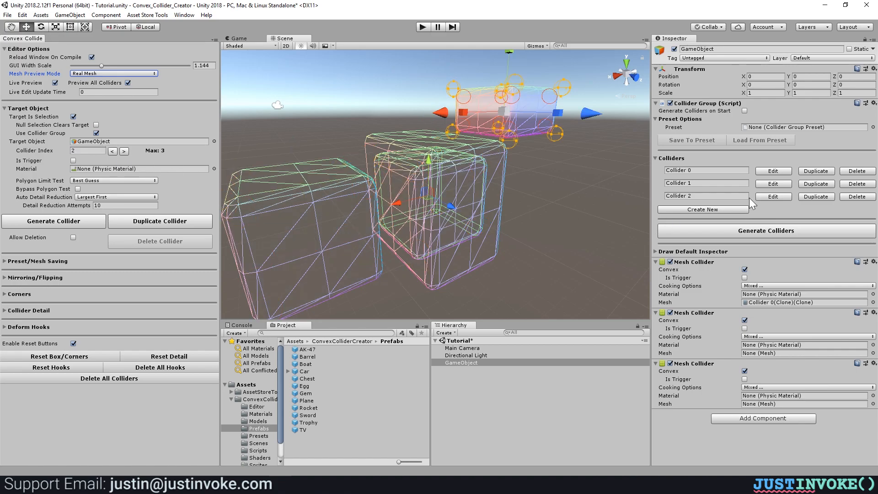
Step: At Collider Index 3, move and stretch the box along the Z axis, generate its collider, and raise the box
click(124, 152)
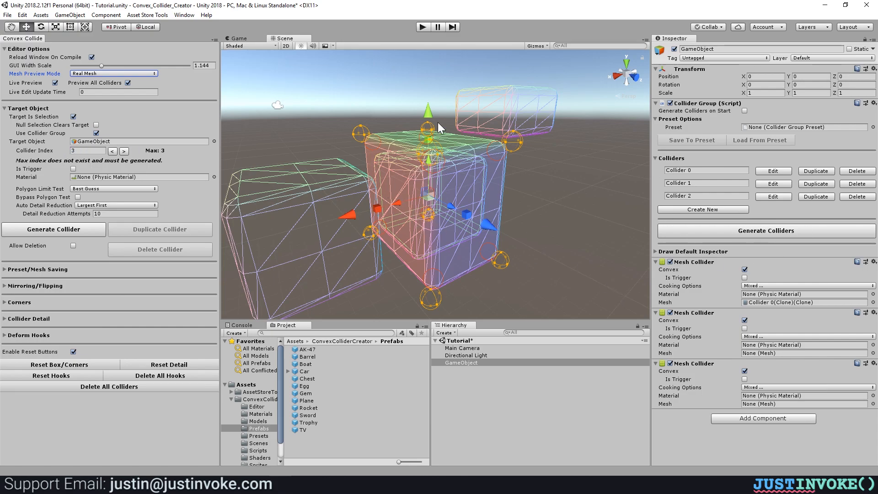
drag(437, 122, 440, 85)
drag(478, 179, 548, 213)
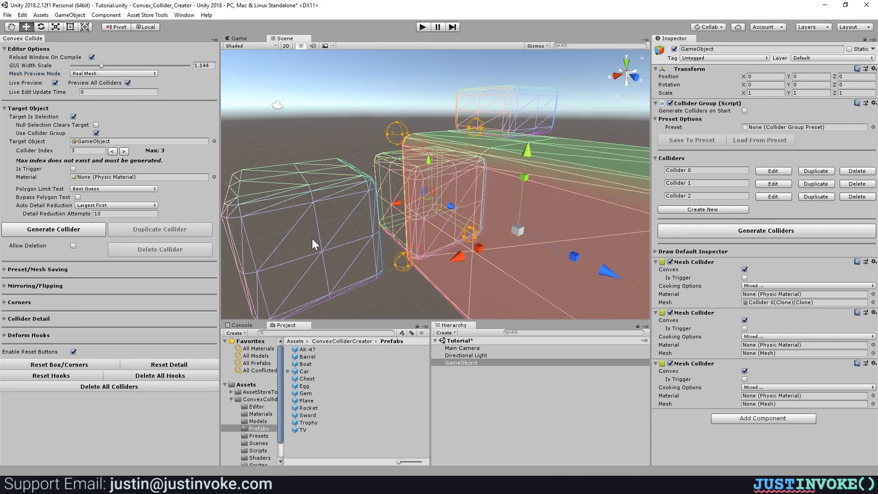
click(95, 227)
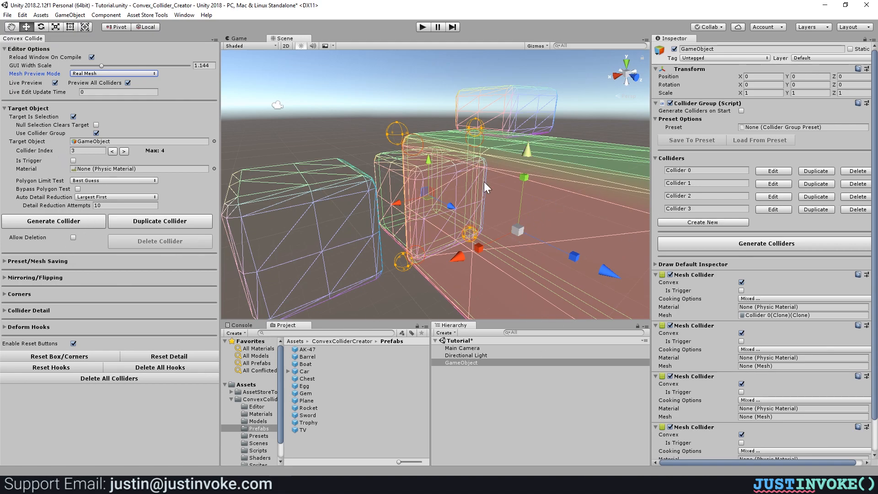
drag(526, 152, 537, 73)
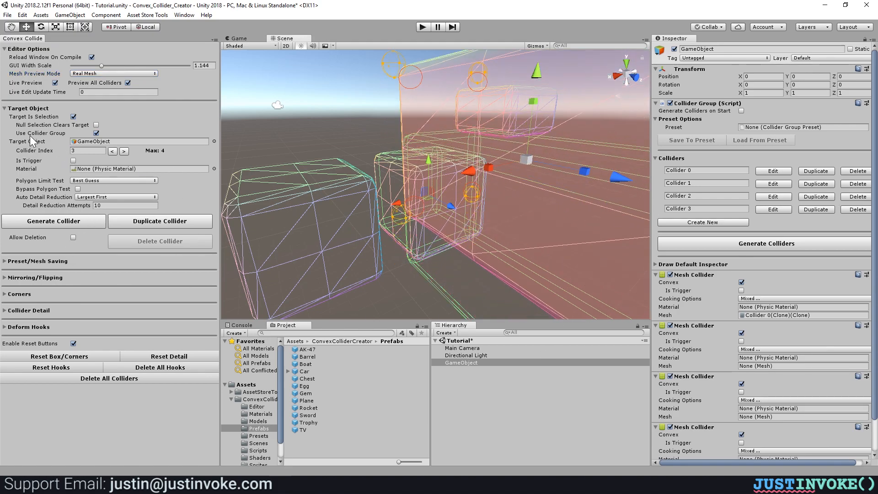
Step: Set the Collider Index to 4 and reposition the preview box higher in the scene
drag(33, 150, 52, 152)
drag(528, 147, 535, 104)
drag(605, 220, 403, 166)
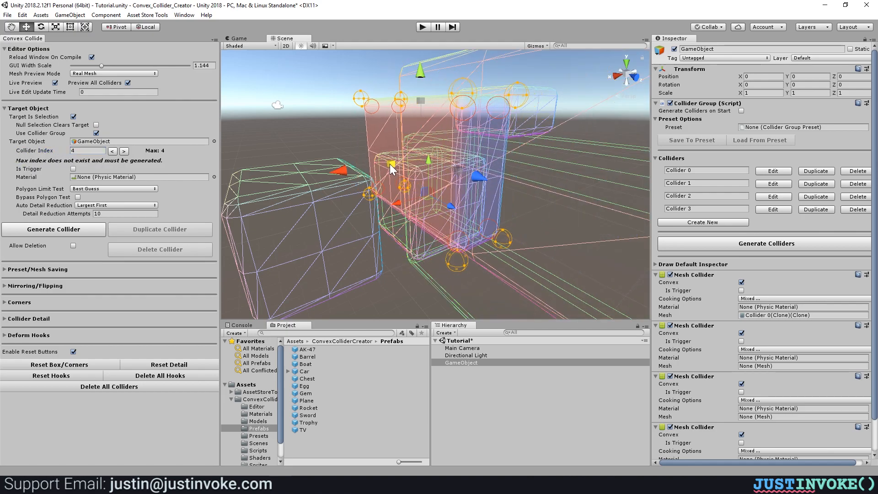
Step: Create a fifth collider with its box lowered, and delete Collider 0 and Collider 2 from the group
click(692, 222)
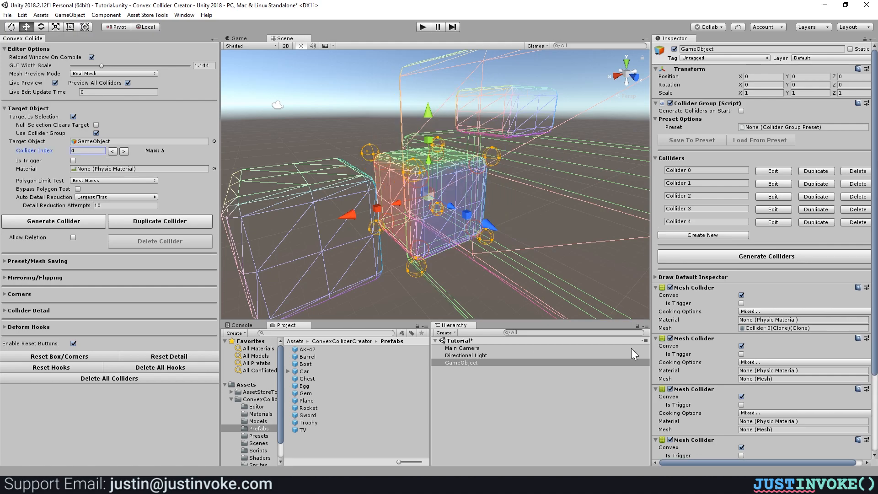
drag(431, 121, 429, 172)
click(862, 172)
click(852, 183)
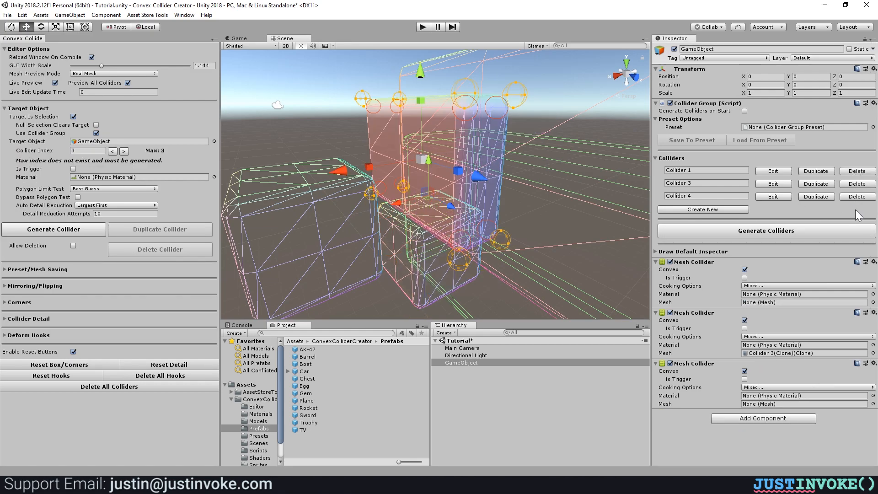
Step: Turn on Allow Deletion and delete the collider at index 2
click(73, 246)
click(115, 151)
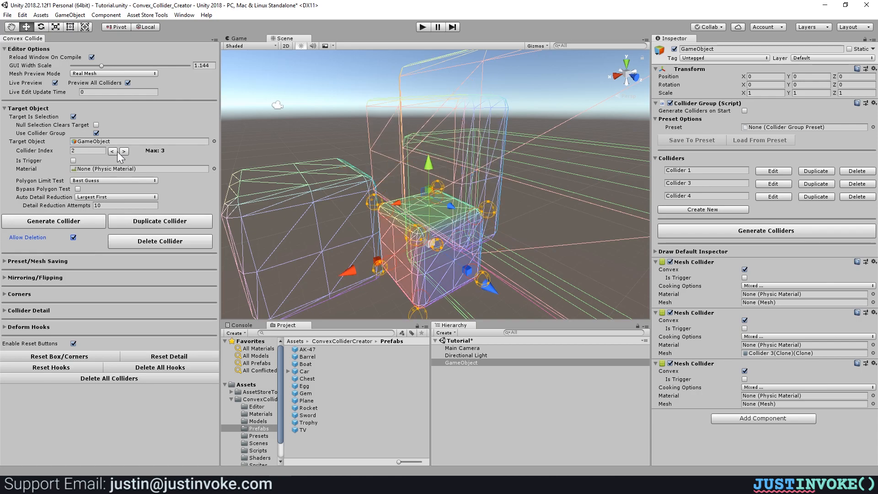
click(142, 245)
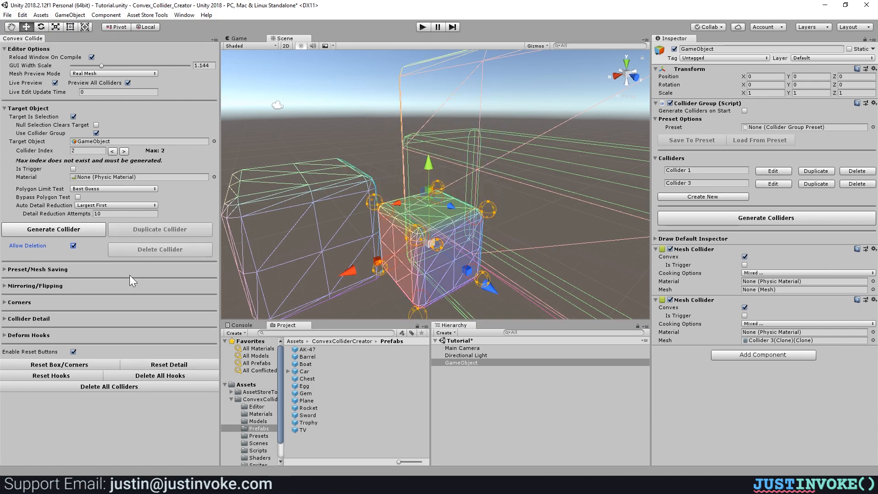
Step: Undo the recent collider deletions and redo them
key(ctrl+z)
key(ctrl+z)
key(ctrl+z)
key(ctrl+z)
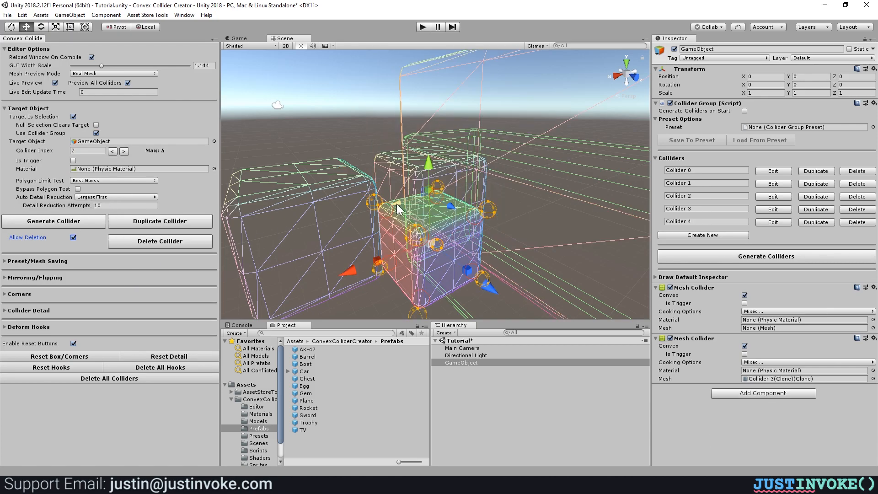
key(ctrl+y)
key(ctrl+y)
key(ctrl+y)
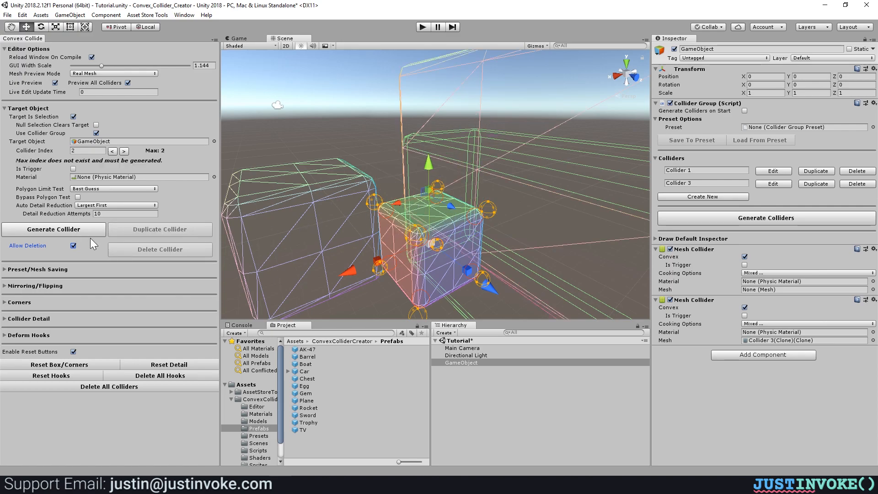
Step: Set the Collider Index to 1 with Allow Deletion turned on
click(73, 246)
click(112, 151)
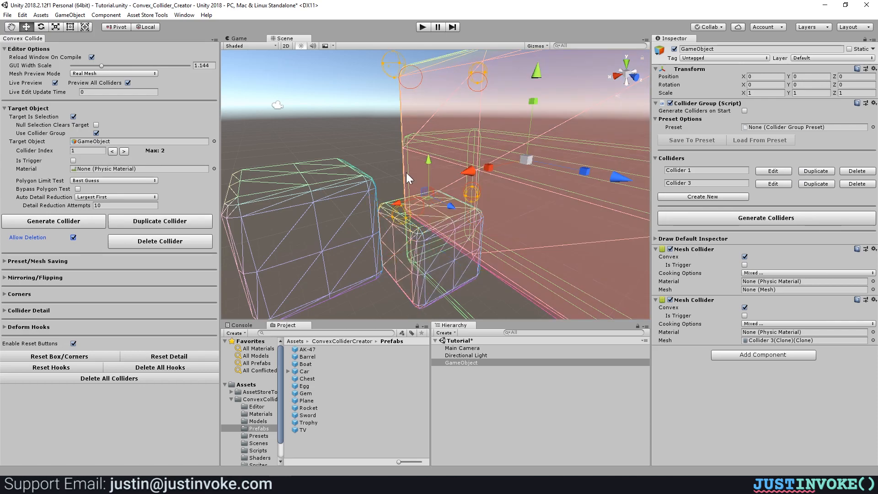
Step: Duplicate Collider 1 in the collider group and rename the copy to "2nd collider"
click(815, 172)
click(693, 183)
key(ctrl+a)
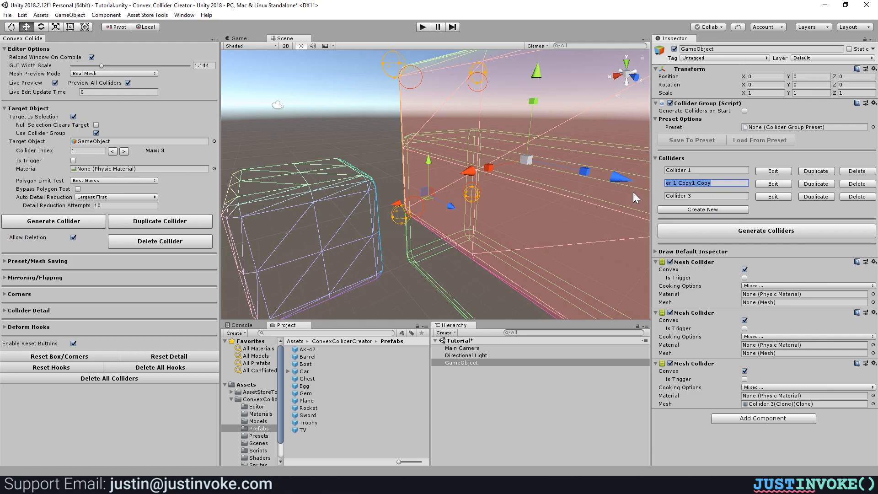
text(2nd collider)
Step: Duplicate Collider 3, shift the edited box along the X axis, and generate all the group's colliders
click(773, 197)
click(721, 232)
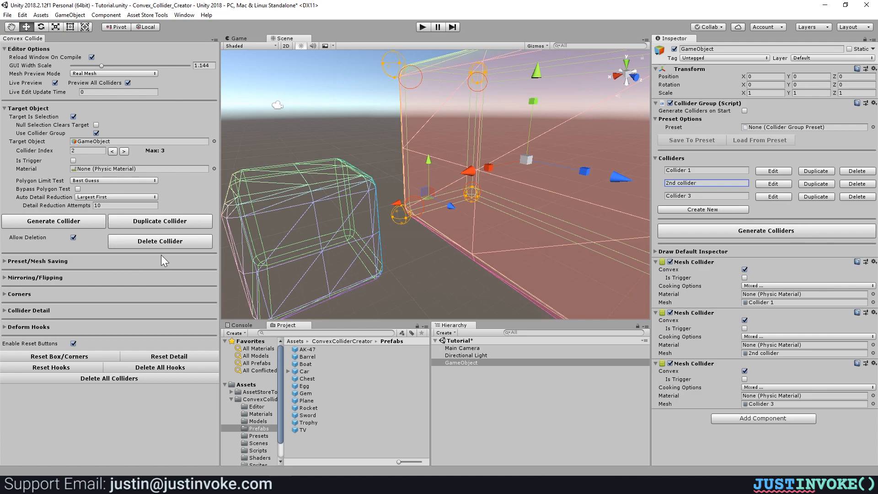
click(156, 223)
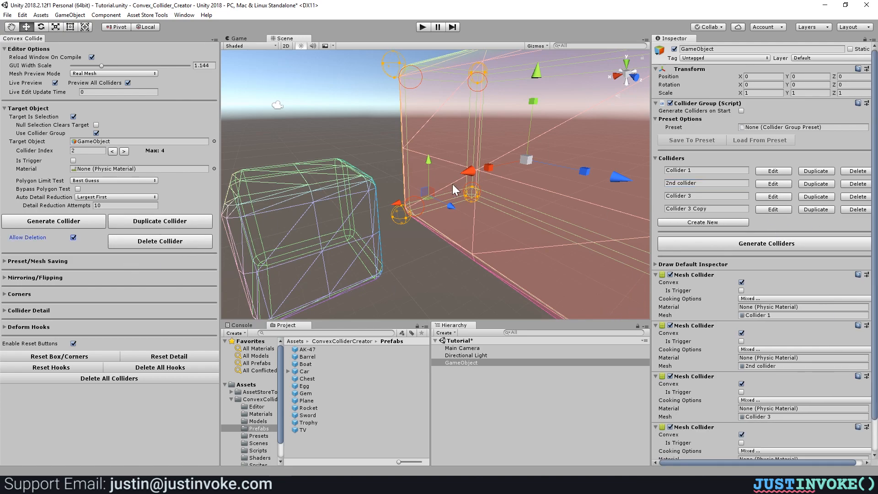
drag(467, 171, 380, 189)
click(733, 245)
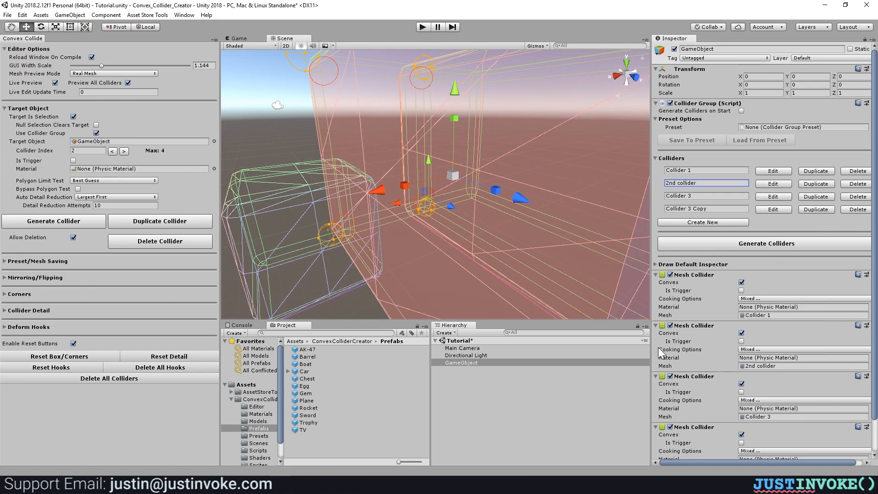
Step: Delete every collider from the group and reset the box and corners
click(861, 172)
click(858, 171)
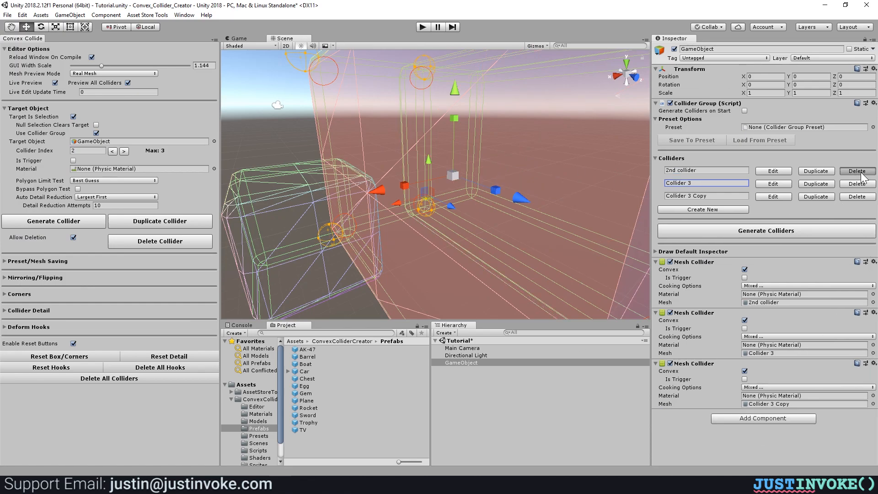
click(858, 172)
click(858, 171)
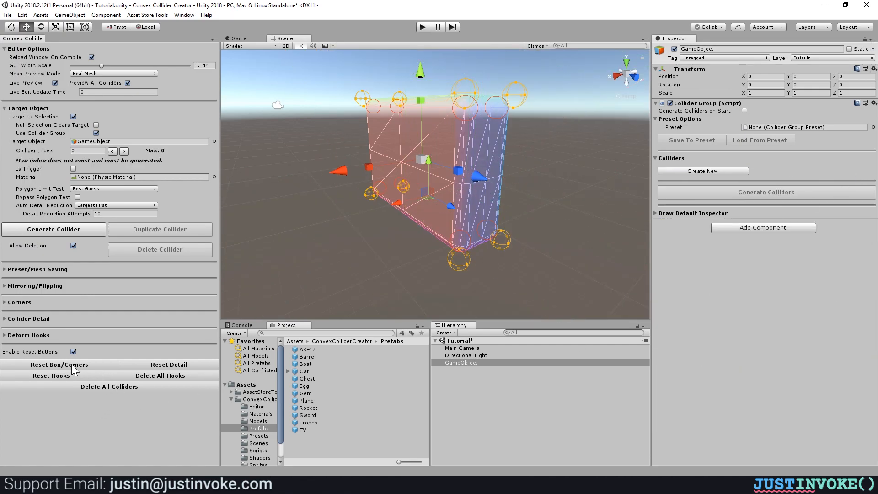
click(83, 374)
Step: Generate a new collider, regenerate it with Is Trigger enabled, and turn Is Trigger back off
click(56, 229)
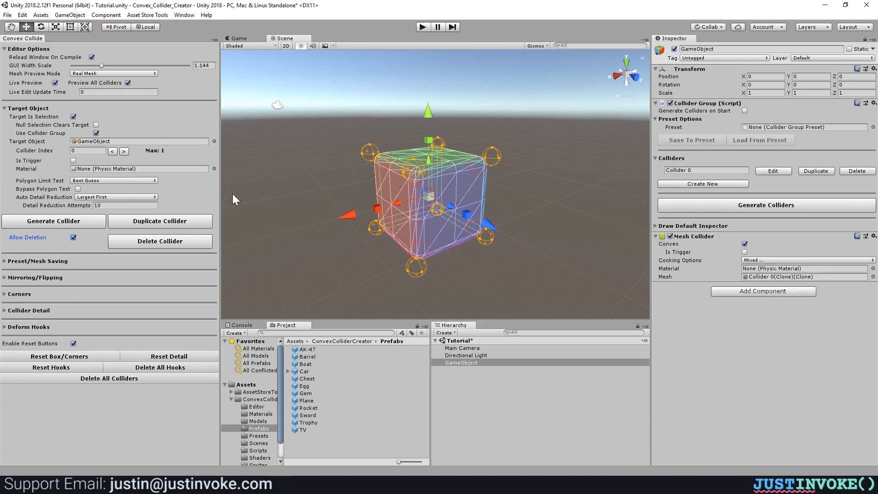
click(74, 160)
click(63, 220)
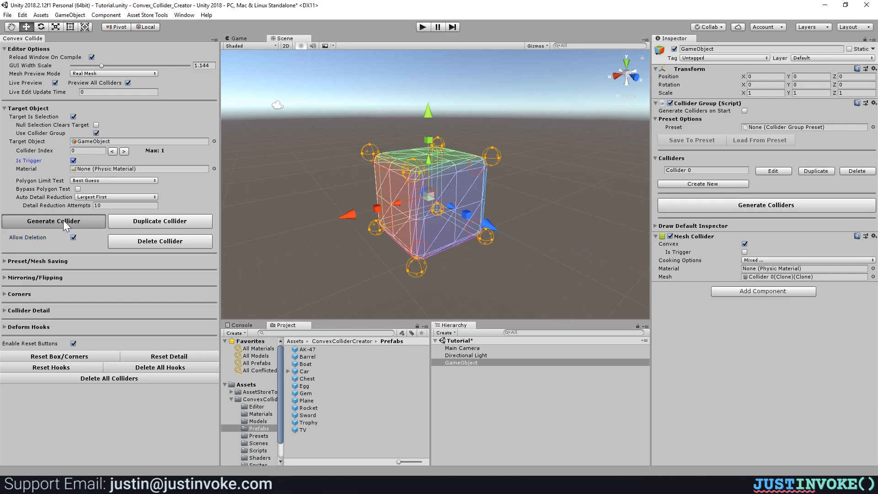
click(73, 161)
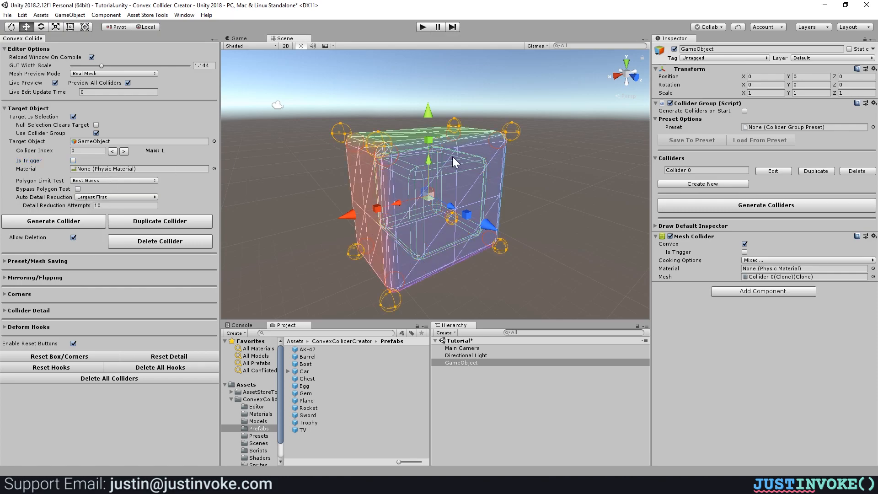
Step: Try resizing the collider box by its axis handles and lowering its height
drag(466, 214, 438, 221)
drag(379, 210, 373, 211)
drag(430, 144, 430, 164)
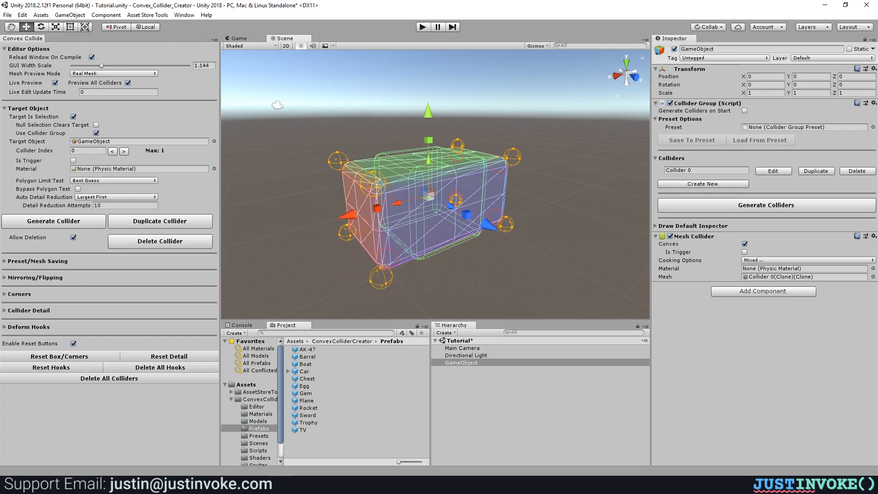
click(7, 313)
click(7, 313)
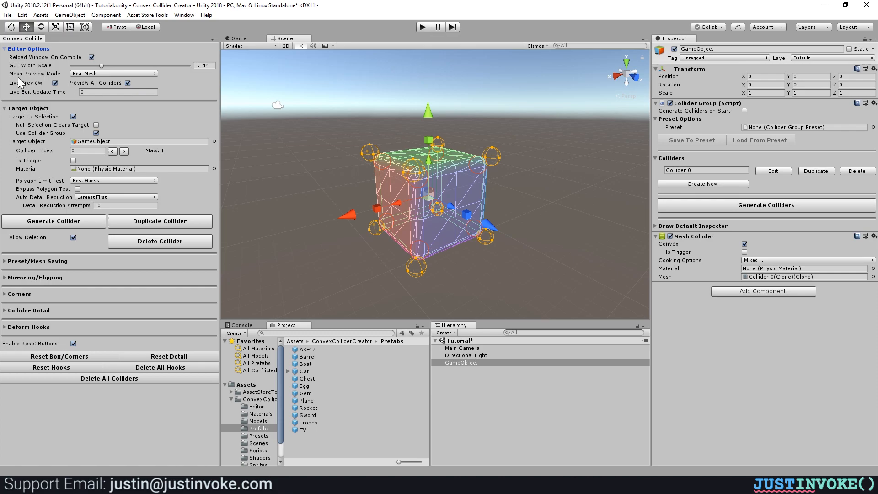
Step: Collapse the Editor Options section and expand the Preset/Mesh Saving section
click(5, 50)
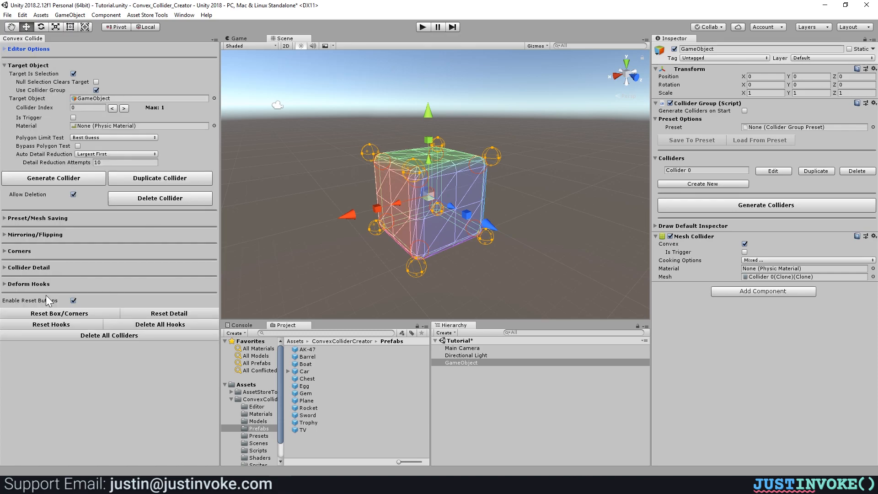
click(5, 218)
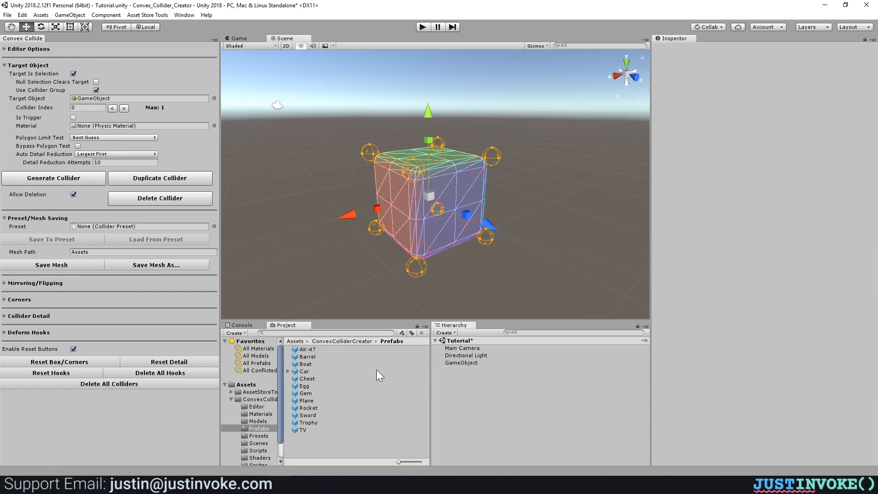
Step: Create a Collider Preset asset in the Prefabs folder and assign it as the collider's preset
click(235, 334)
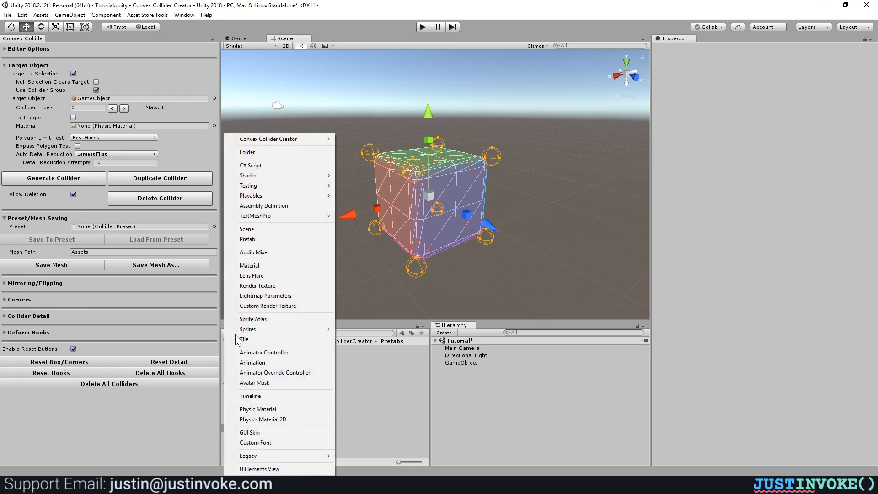
mouse_move(275, 138)
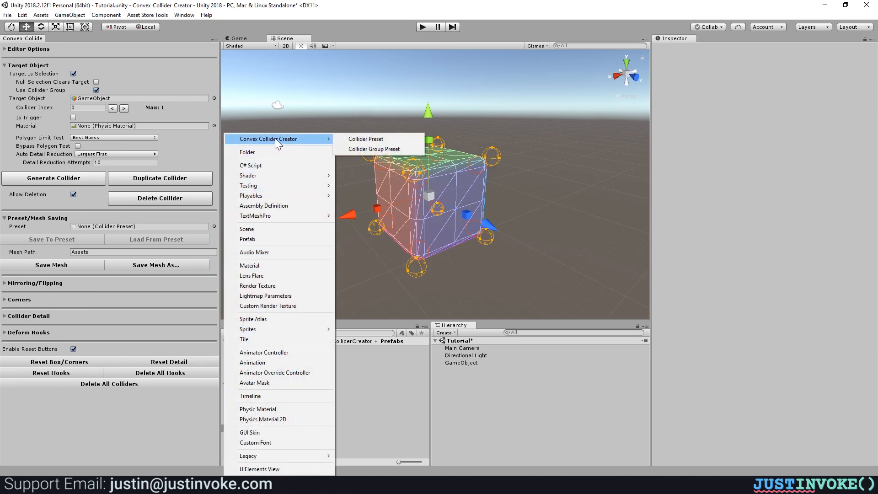
click(355, 141)
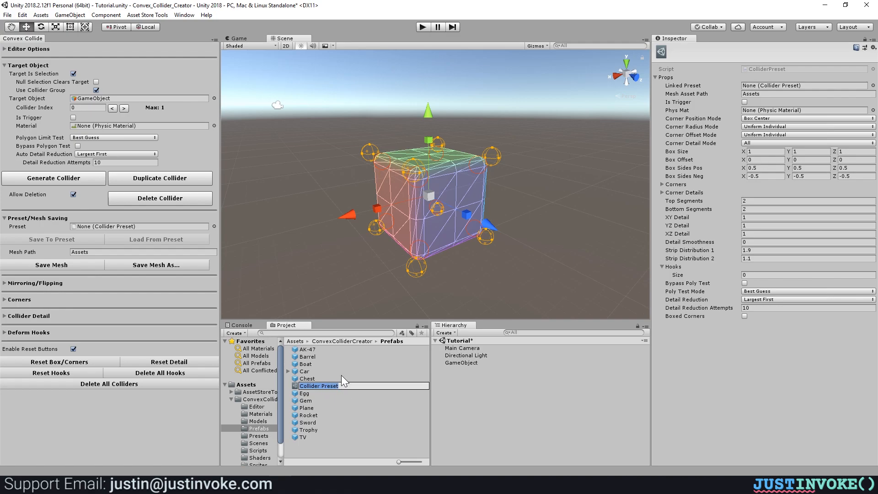
key(Return)
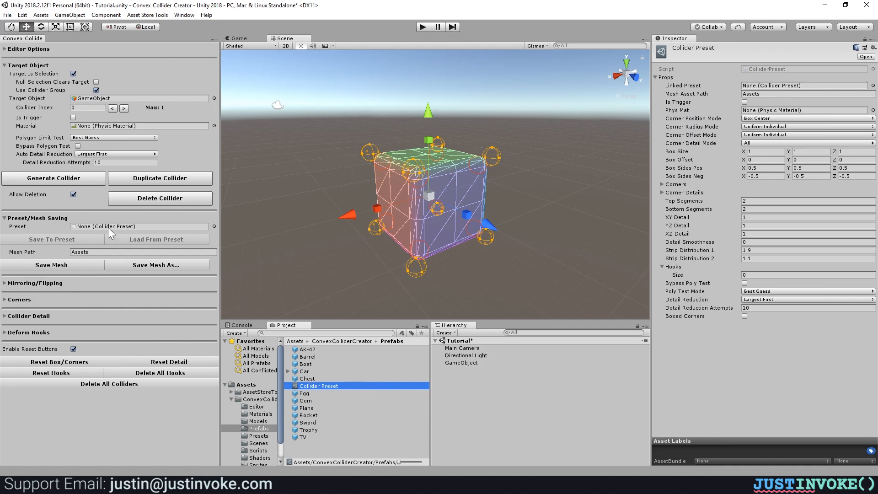
drag(322, 388, 98, 227)
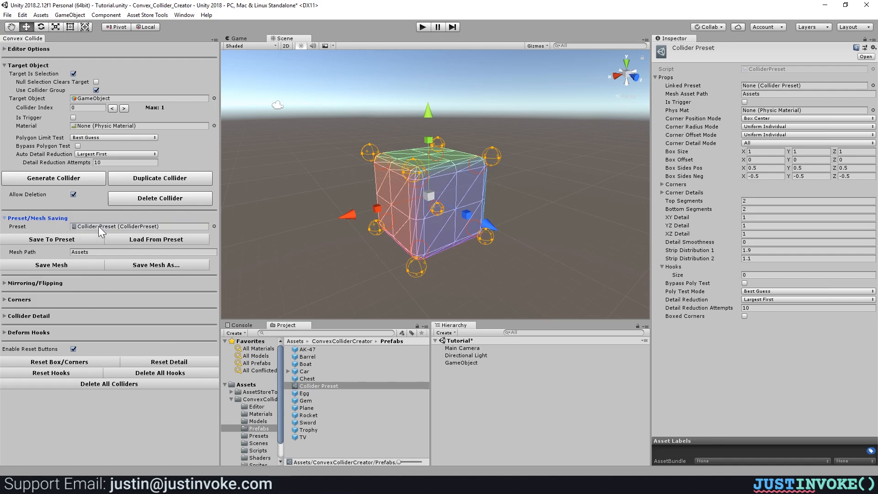
Step: Enlarge the GameObject's collider box to about 1.77 in X and 1.84 in Y, and increase one upper corner's radius
click(456, 361)
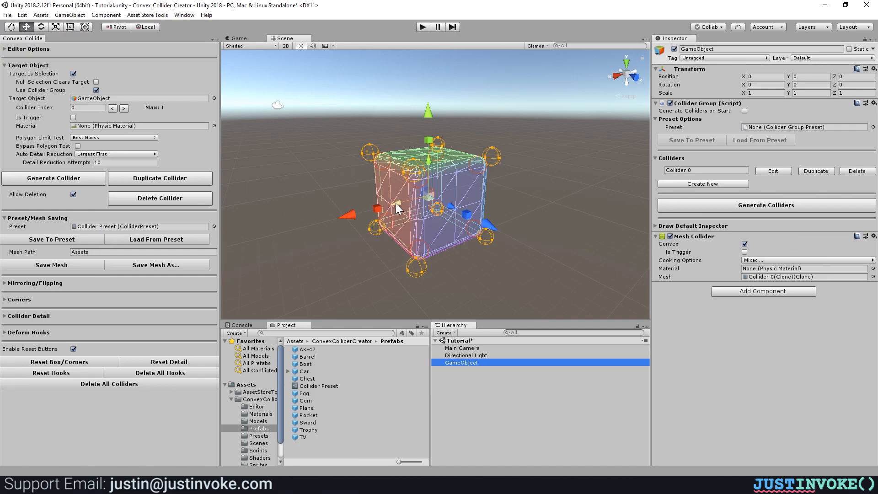
drag(377, 208, 325, 223)
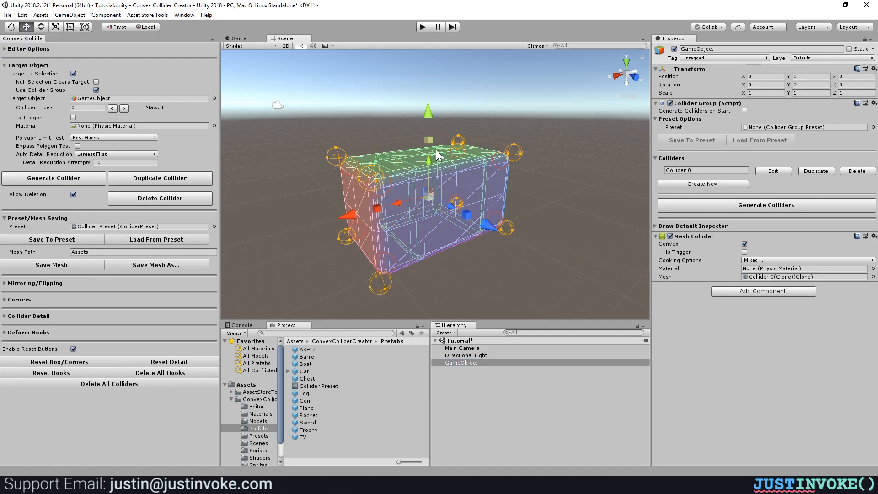
drag(430, 141, 435, 105)
drag(367, 113, 362, 82)
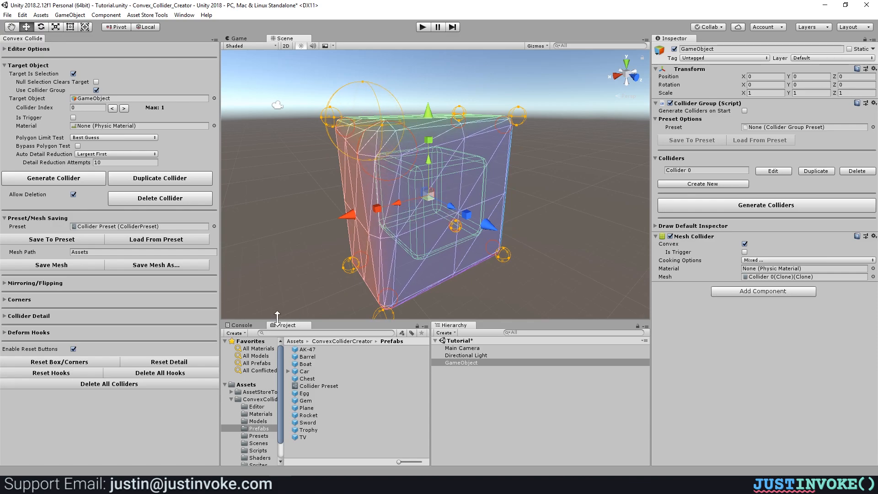
Step: Save the collider shape to the assigned preset and select the preset asset to review its properties
click(63, 238)
click(323, 385)
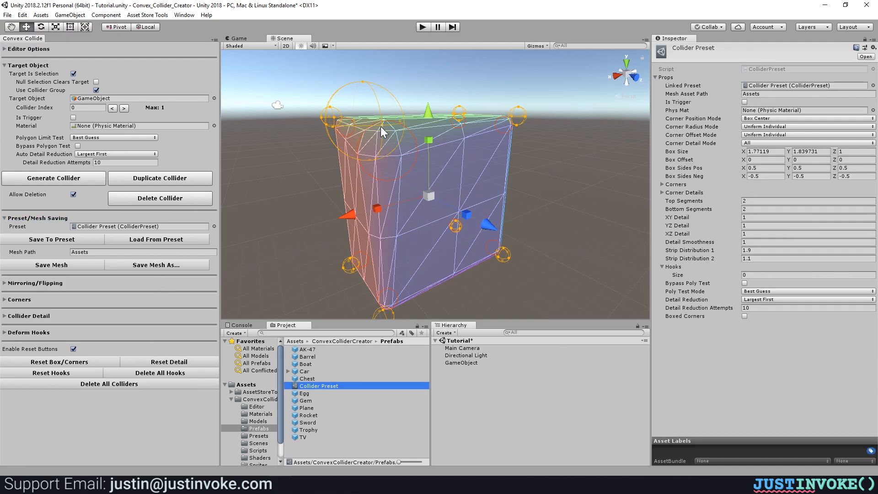
Step: Distort the collider box and enlarge another corner, and load the shape from the saved preset
drag(425, 144, 456, 206)
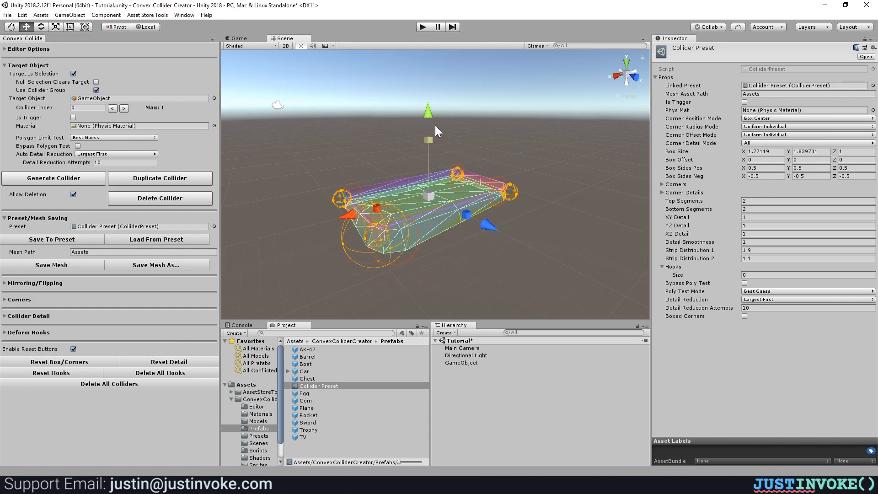
key(ctrl+z)
drag(515, 148, 595, 158)
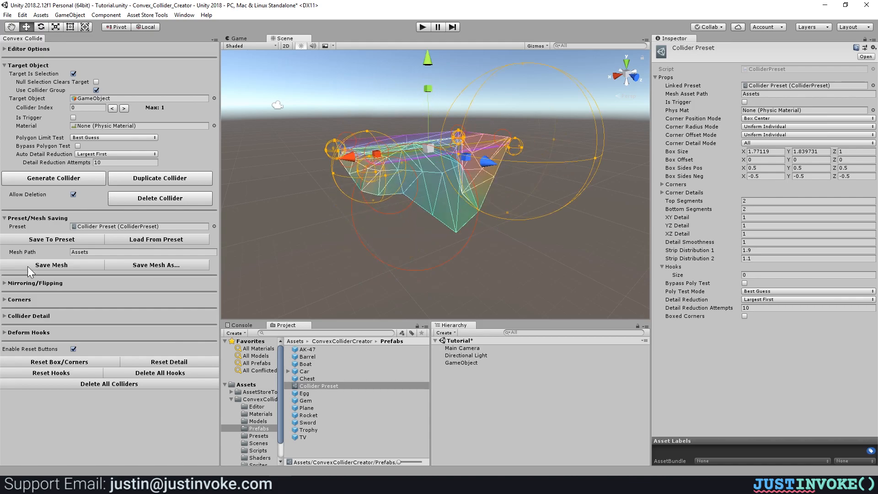
click(160, 240)
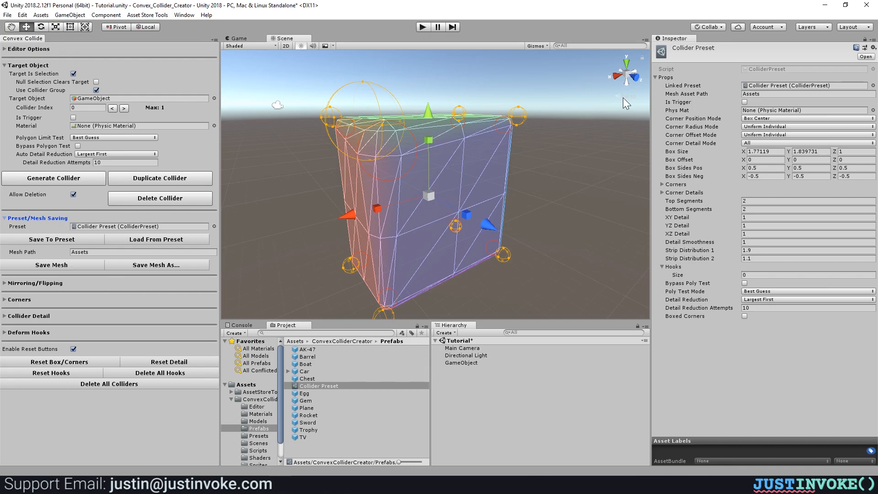
Step: Save the collider mesh as Collider 0.asset in the ConvexColliderCreator/Models folder
click(493, 407)
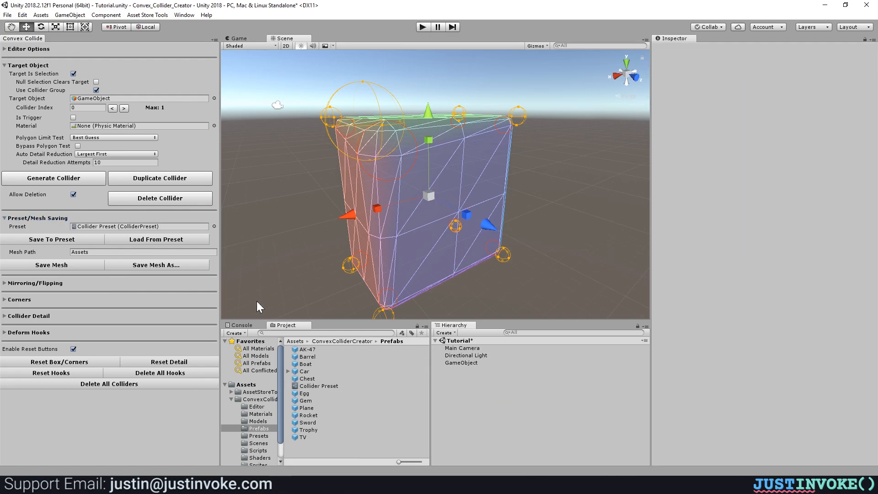
click(85, 252)
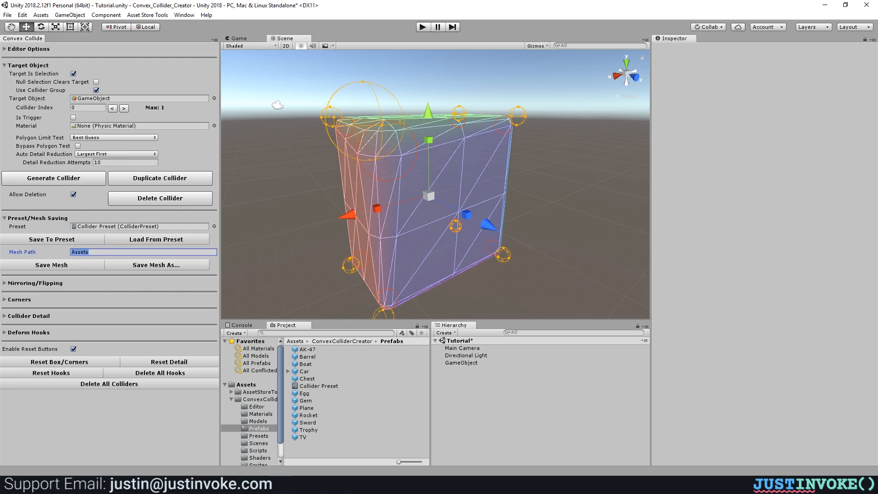
click(79, 268)
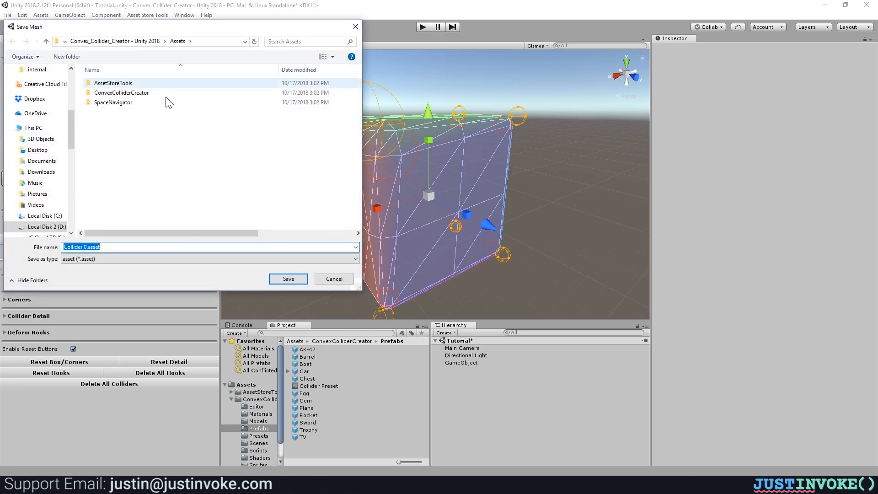
click(131, 94)
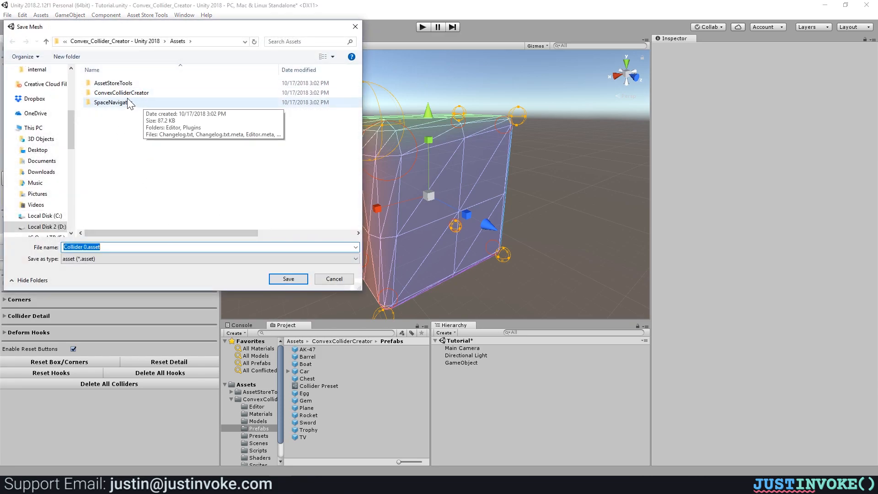
double_click(122, 96)
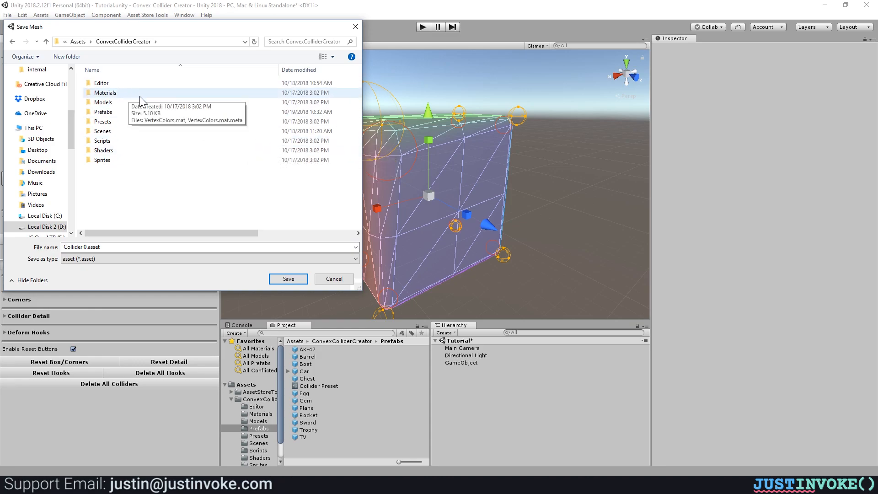
click(111, 101)
double_click(112, 102)
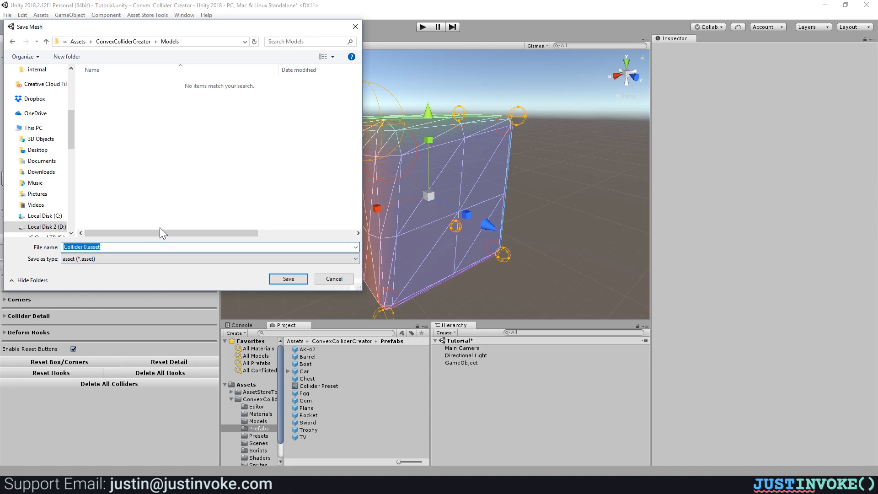
click(296, 279)
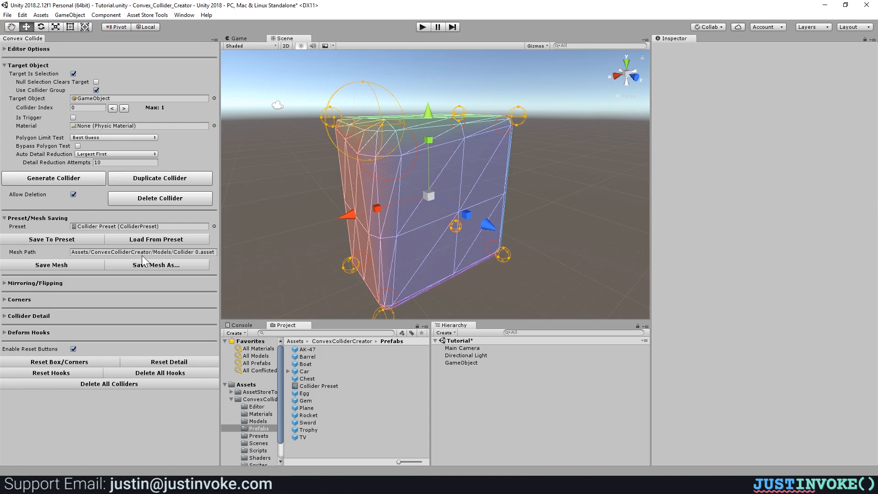
Step: Examine the saved Collider 0 mesh in the Models folder and rotate its preview
click(258, 421)
click(307, 349)
drag(760, 366, 540, 402)
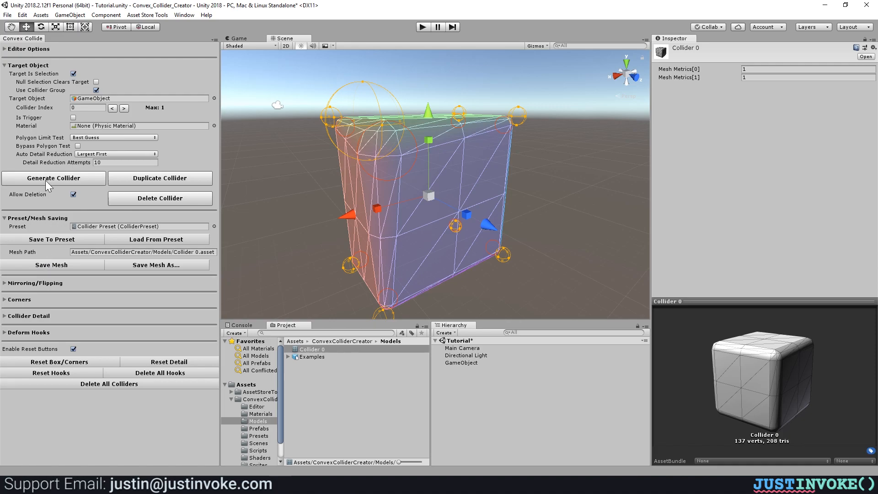
Step: Generate the collider and save its mesh again to the existing mesh path
click(56, 175)
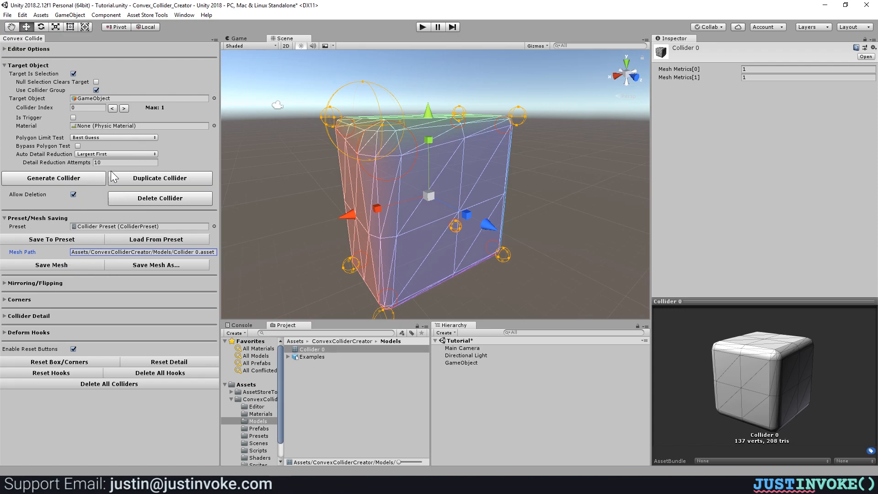
click(56, 264)
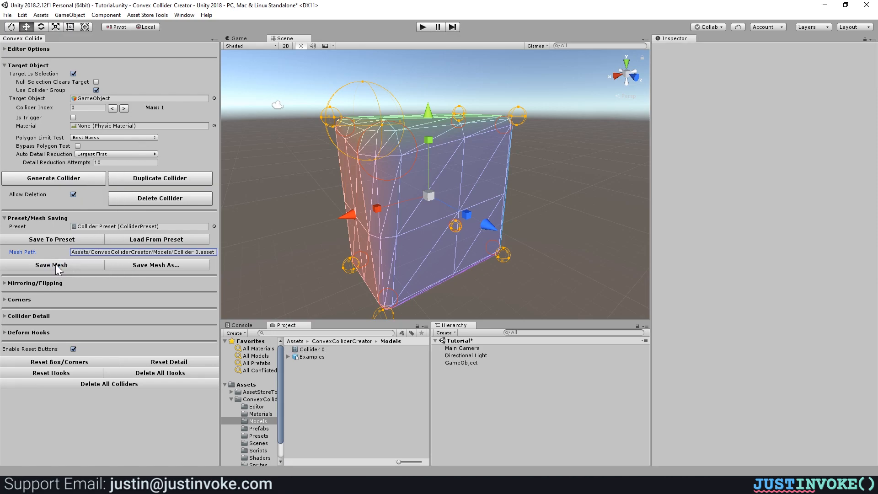
Step: Inspect the saved Collider 0 mesh by rotating its preview, and bring up the file dialog for saving the mesh elsewhere and dismiss it
click(307, 349)
drag(641, 389, 723, 396)
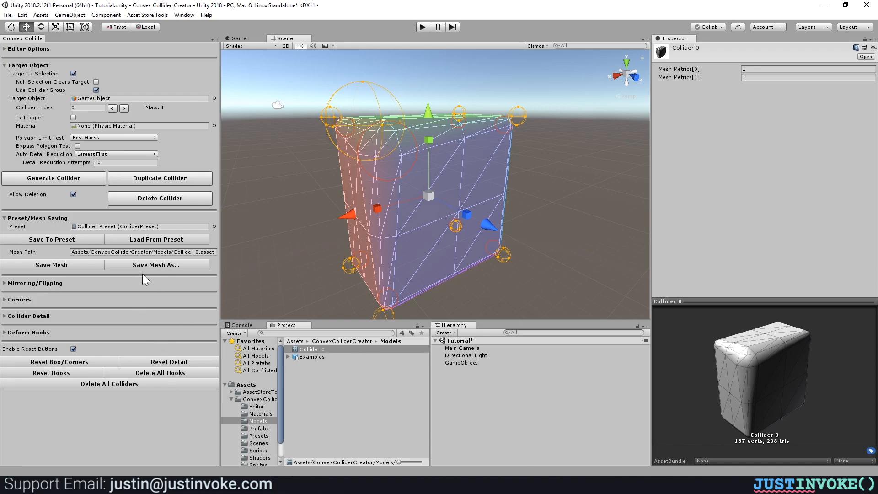
click(138, 265)
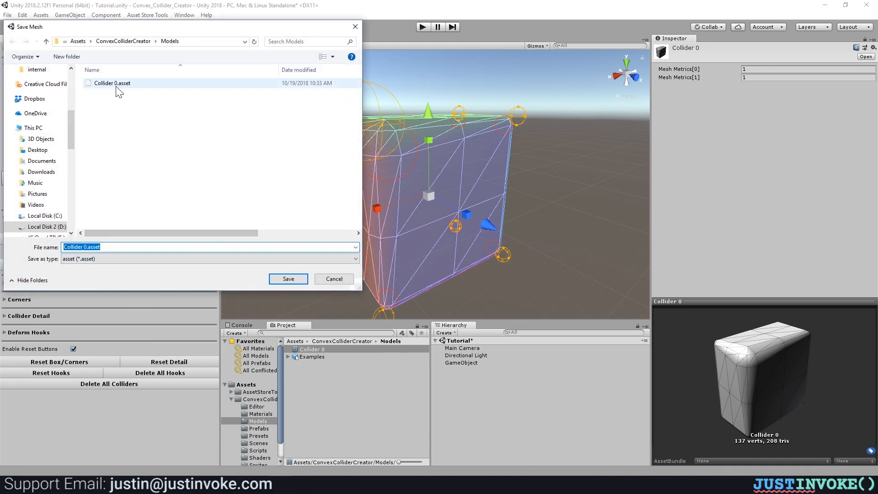
click(332, 279)
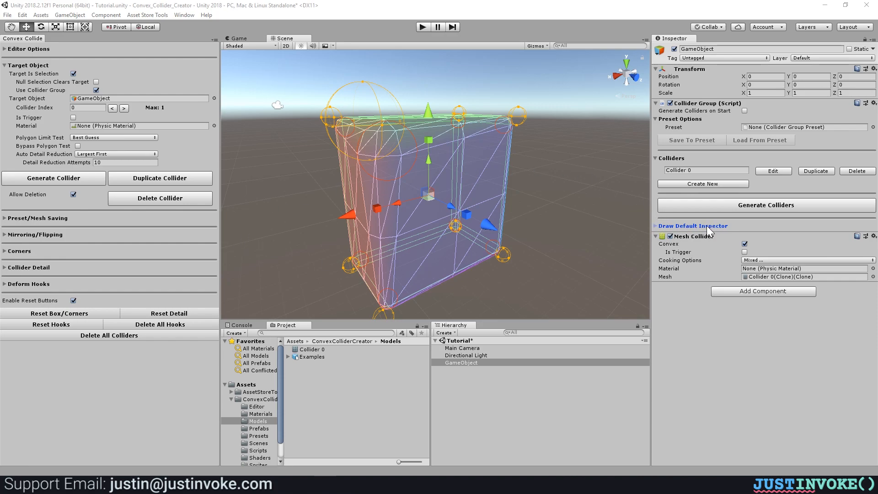
Step: Examine the Collider Group's default inspector properties, including mesh components, preset links, box settings, and corner data
click(655, 226)
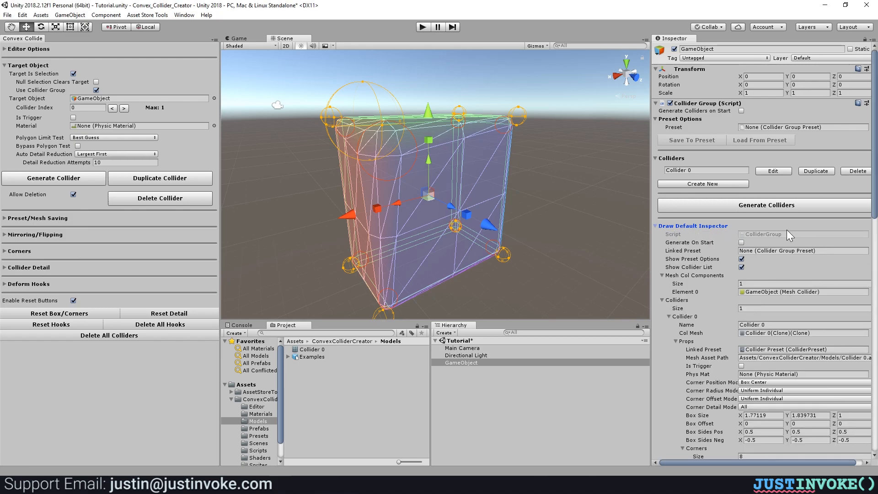
scroll(754, 320, down, 7)
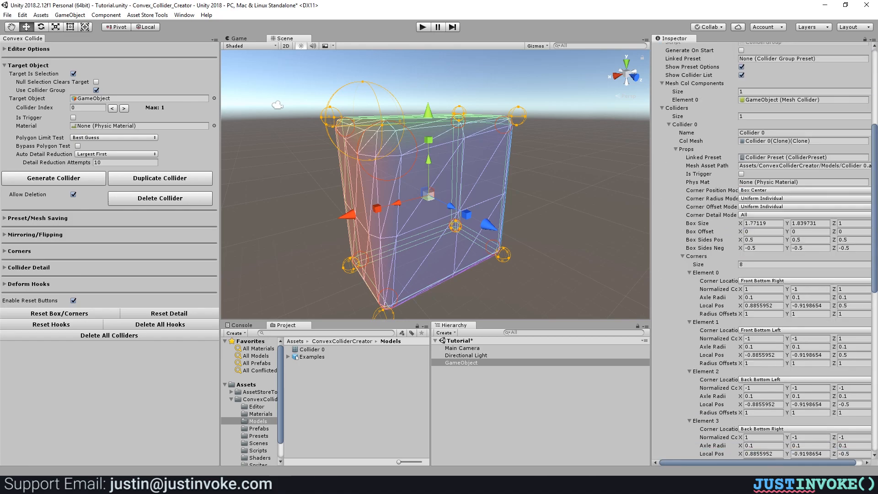
scroll(761, 252, up, 7)
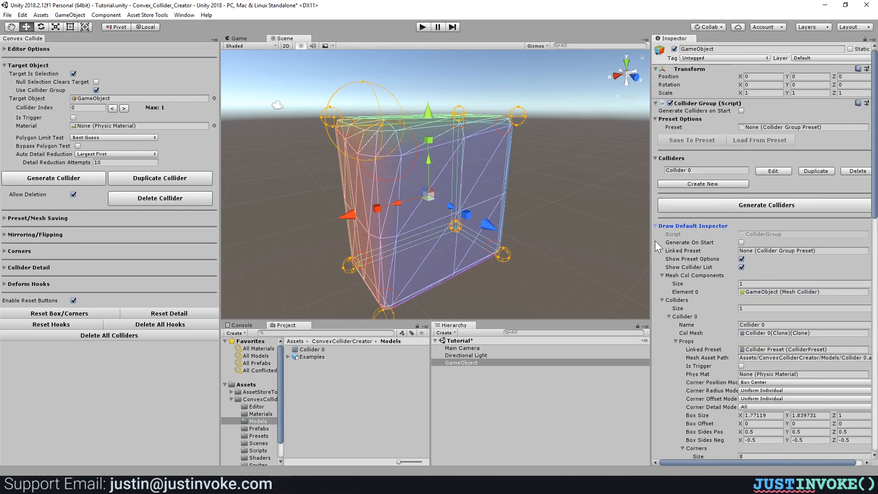
scroll(707, 275, down, 12)
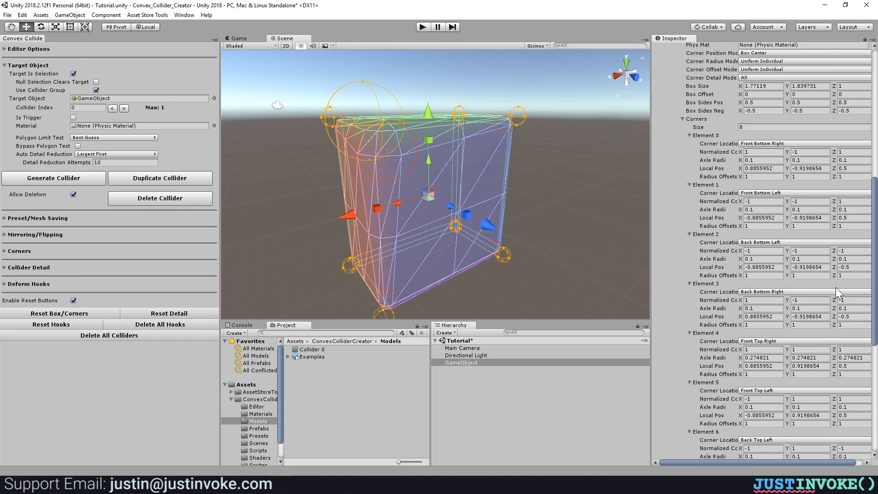
scroll(757, 316, up, 5)
scroll(763, 265, up, 4)
scroll(722, 283, down, 20)
scroll(727, 304, up, 15)
scroll(731, 290, down, 20)
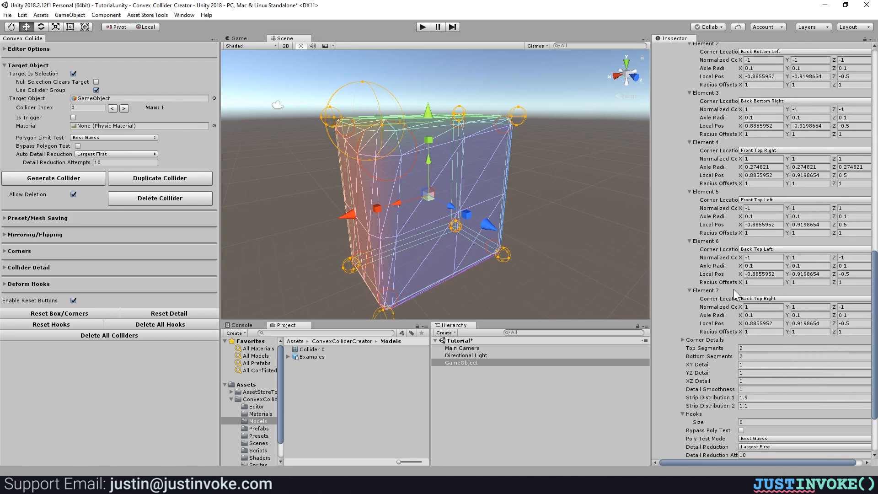
scroll(728, 293, up, 18)
scroll(674, 243, up, 6)
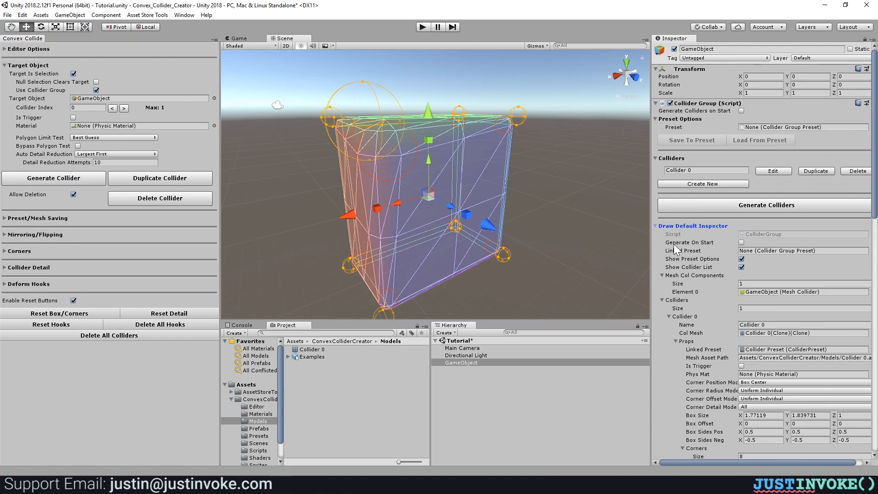
click(656, 226)
Step: Collapse the Preset/Mesh Saving section and expand the Corners section to show its position and radius settings
click(212, 218)
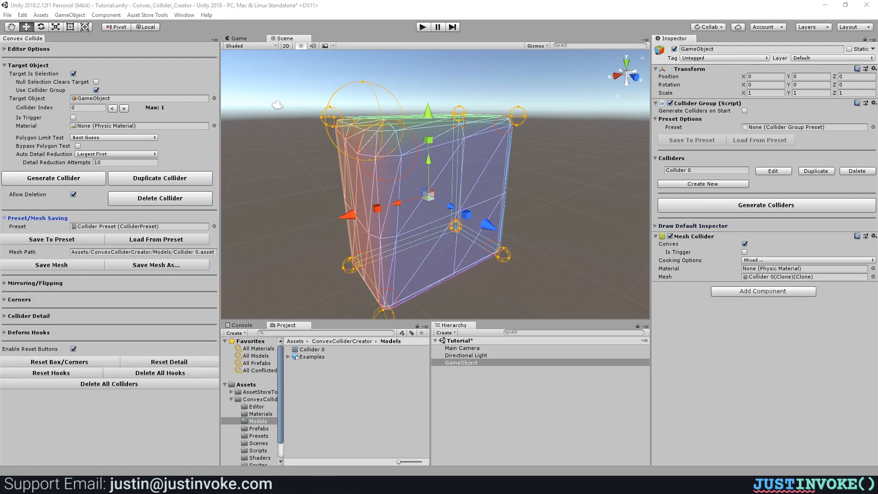
click(3, 300)
click(6, 284)
click(5, 283)
click(14, 218)
scroll(13, 218, down, 4)
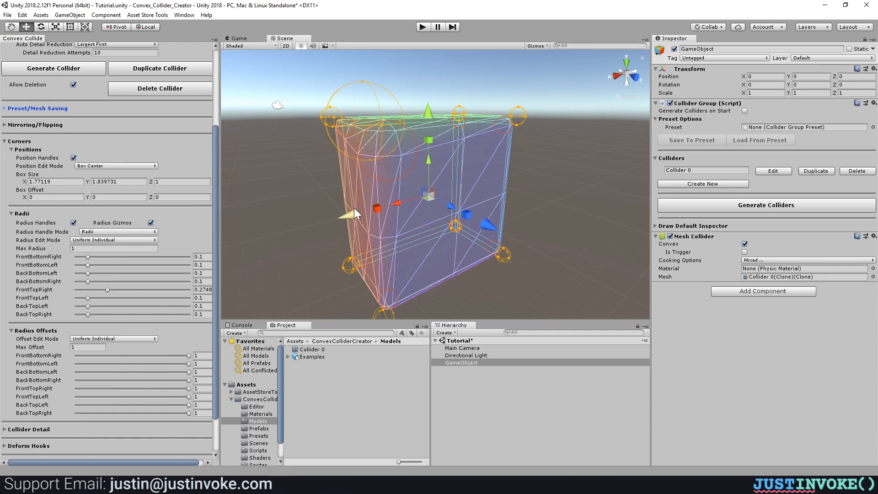
scroll(112, 344, down, 3)
Step: Reset the box and corners and regenerate the group's colliders, with the radius edit mode set to Uniform
click(54, 430)
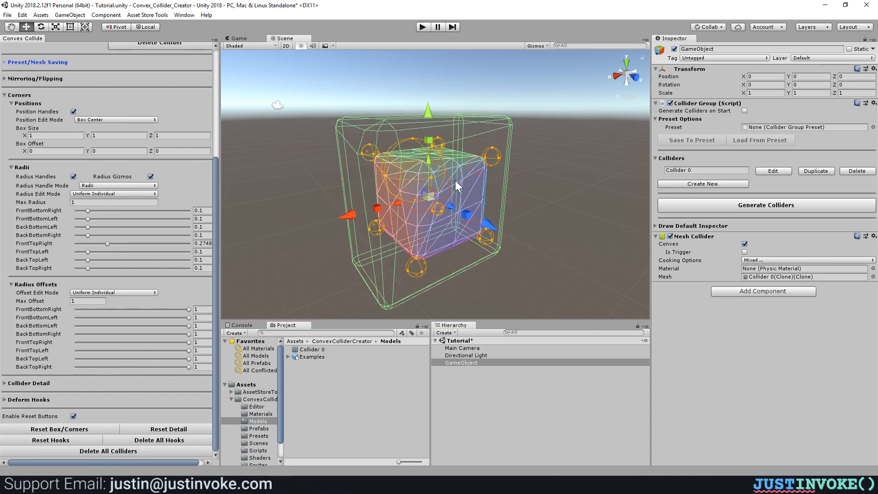
click(678, 205)
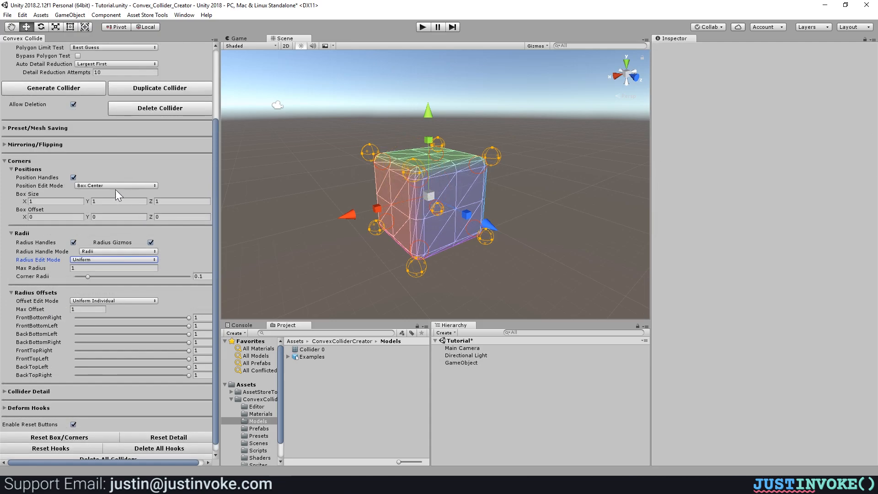
click(12, 169)
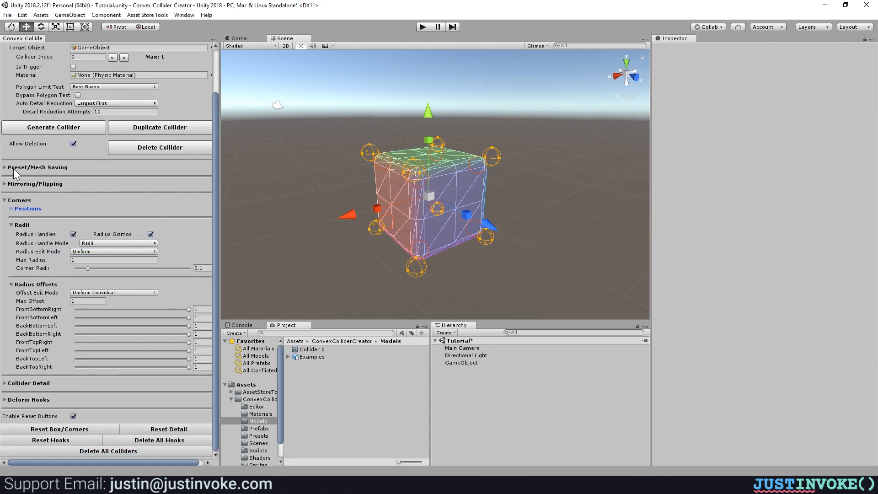
click(11, 208)
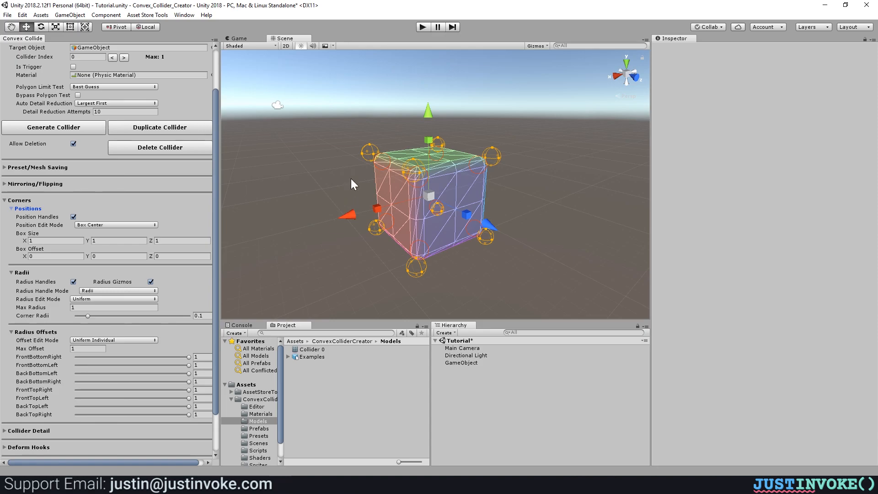
Step: Toggle the corner position handles off and back on, and view the collider cube from a higher angle
click(74, 217)
alt+drag(410, 177, 389, 185)
right_drag(389, 185, 388, 187)
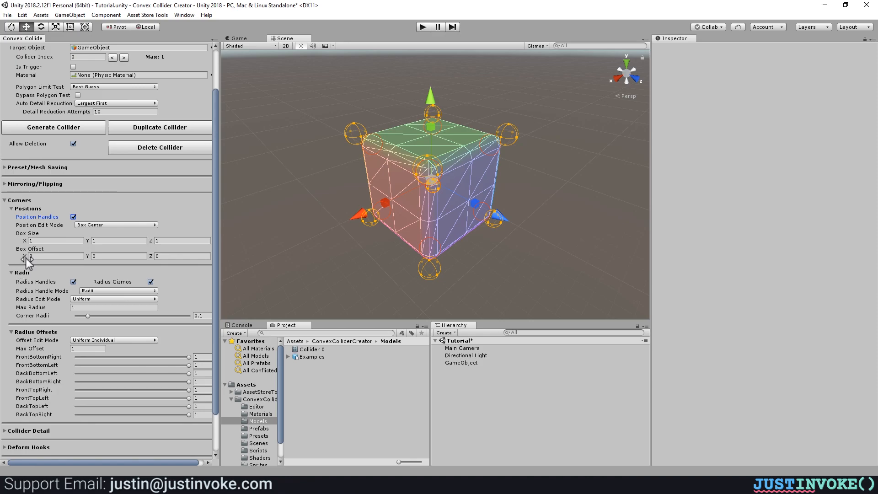
Step: Resize the collider box with its scene handles to about 1.51 × 1.00 × 1.15
drag(434, 125, 440, 112)
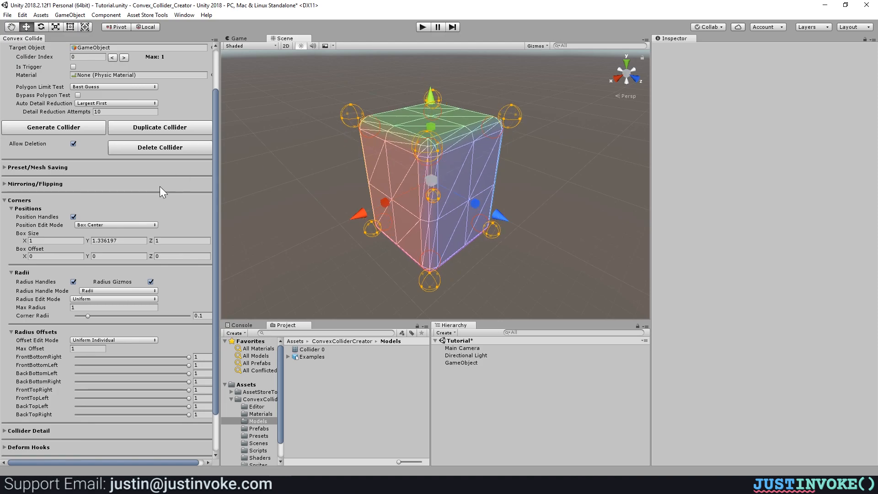
scroll(141, 179, up, 3)
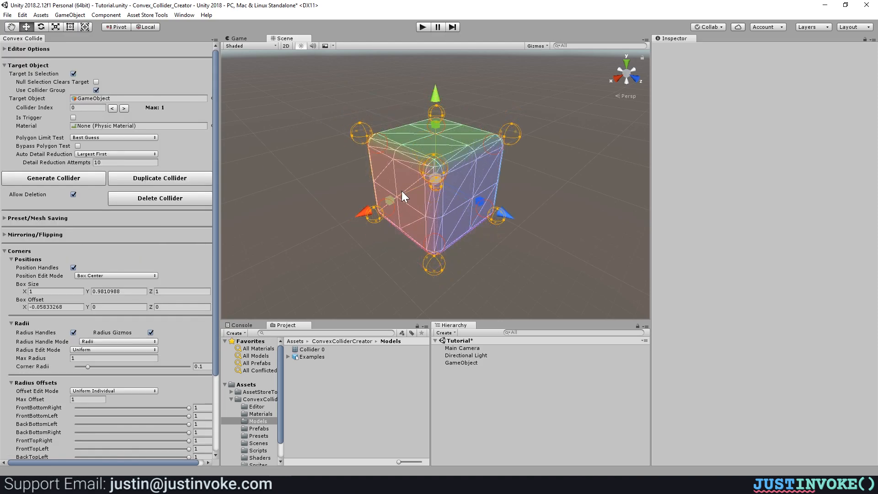
scroll(422, 166, down, 6)
alt+drag(421, 166, 415, 138)
drag(366, 200, 343, 207)
drag(454, 211, 427, 208)
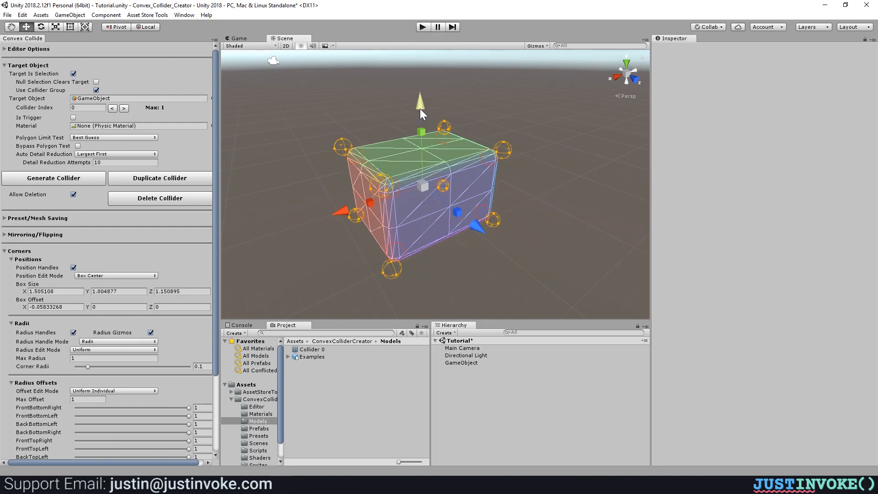
Step: Move the collider box along all three axes to an offset of about -0.25, 0.24, -0.09
drag(421, 107, 420, 85)
drag(343, 192, 362, 188)
mouse_move(494, 201)
mouse_down()
mouse_move(522, 209)
mouse_move(487, 196)
mouse_up()
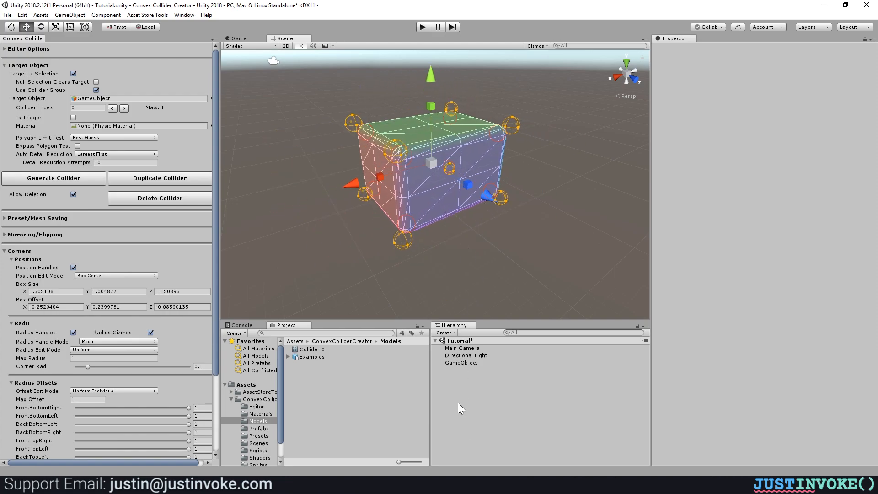
Step: Select the GameObject, move it in the scene to about -0.10, -0.19, 0, and reset its position to the origin
click(476, 362)
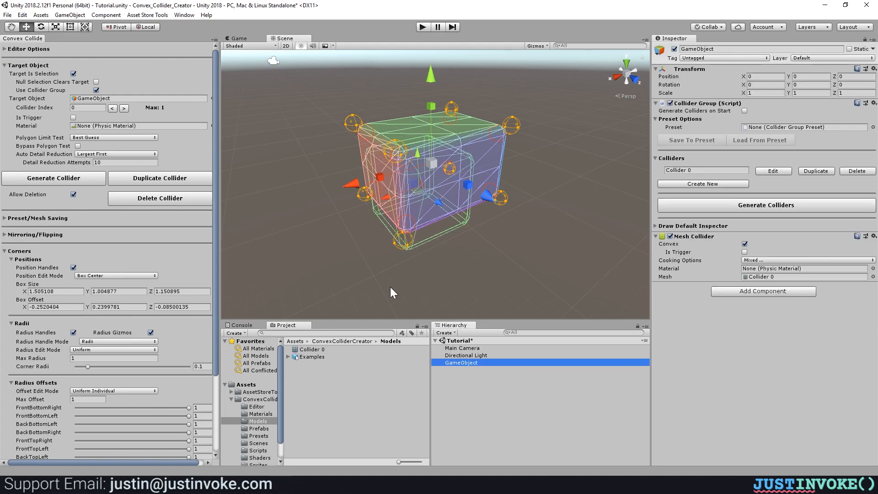
scroll(412, 229, up, 10)
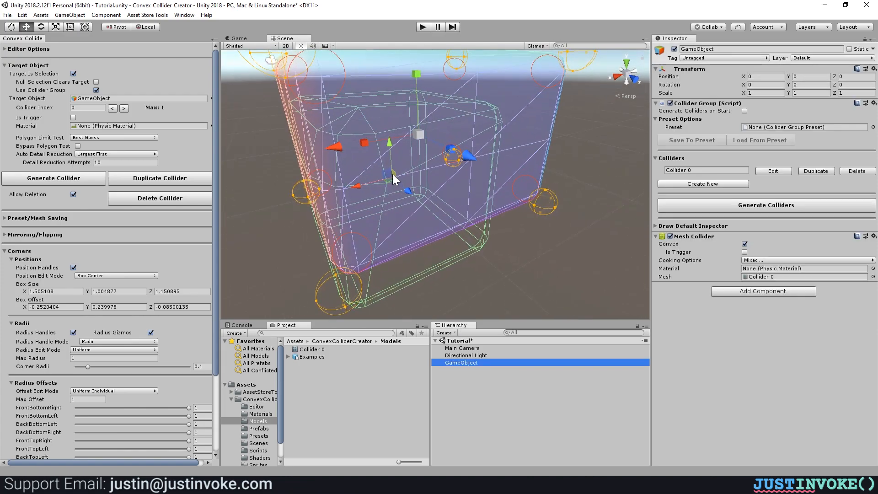
drag(389, 172, 405, 193)
scroll(452, 213, down, 5)
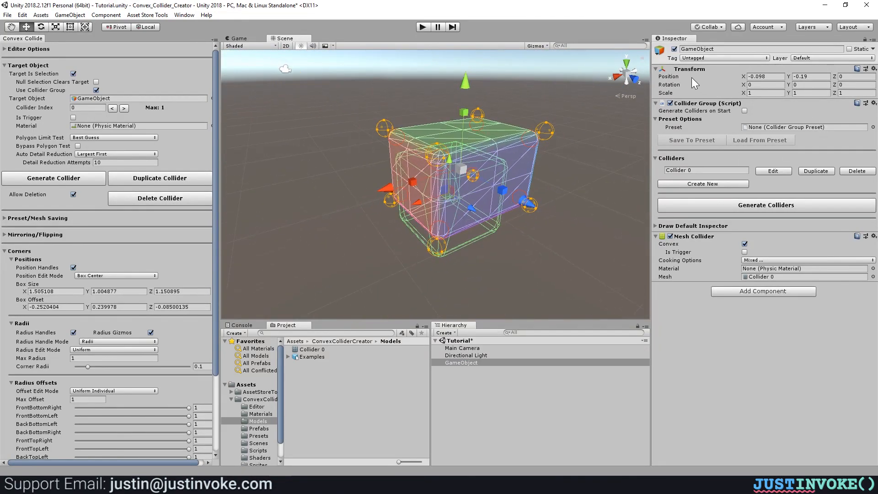
right_click(687, 73)
click(722, 141)
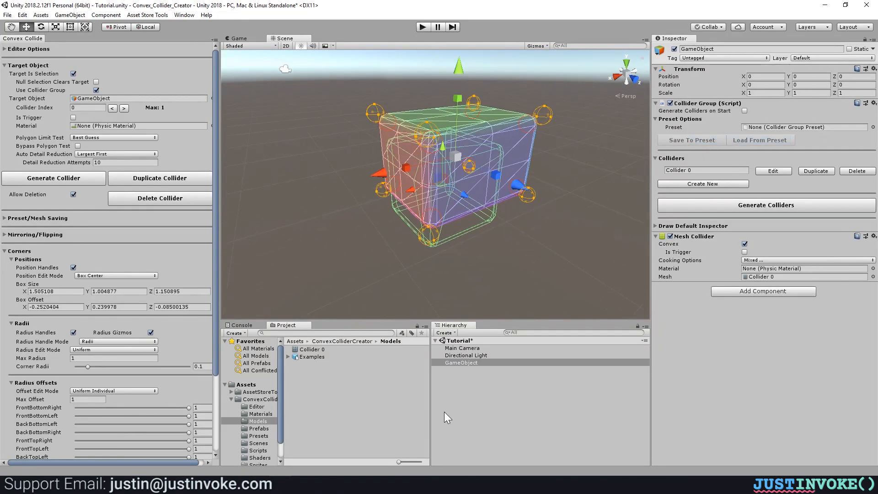
Step: Expand the Editor Options section and widen the collider tool window slightly
scroll(160, 249, down, 5)
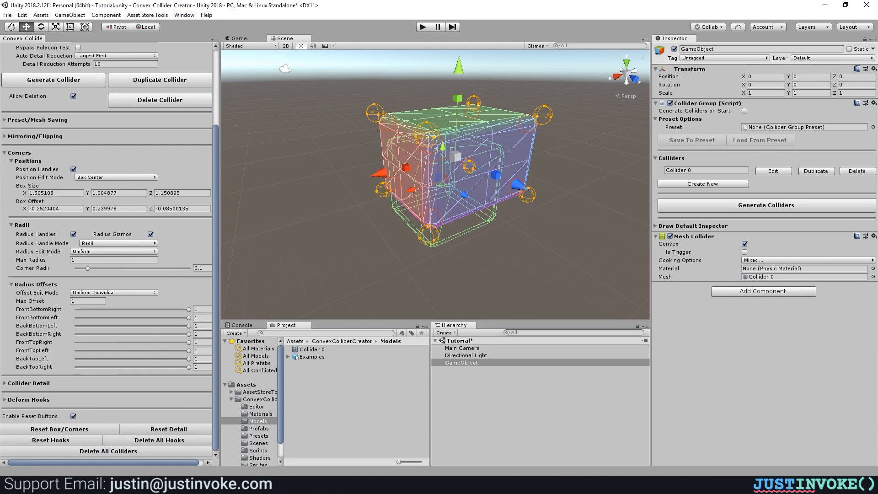
scroll(89, 316, up, 5)
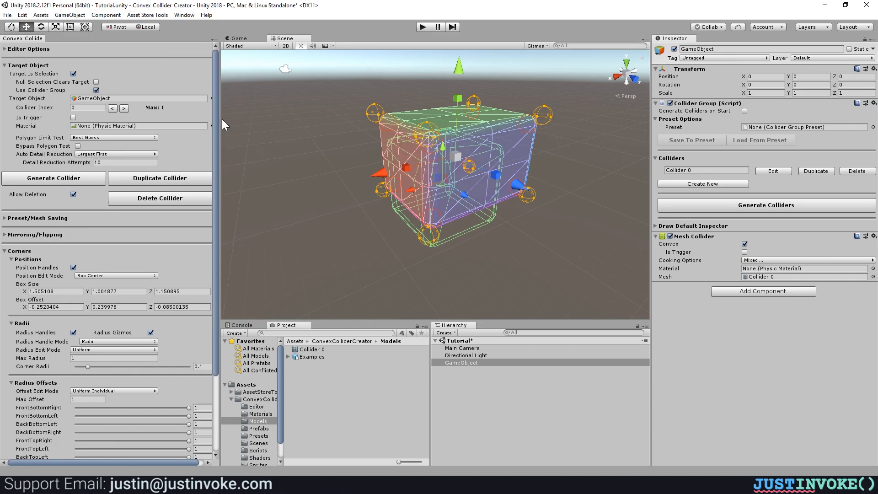
click(13, 50)
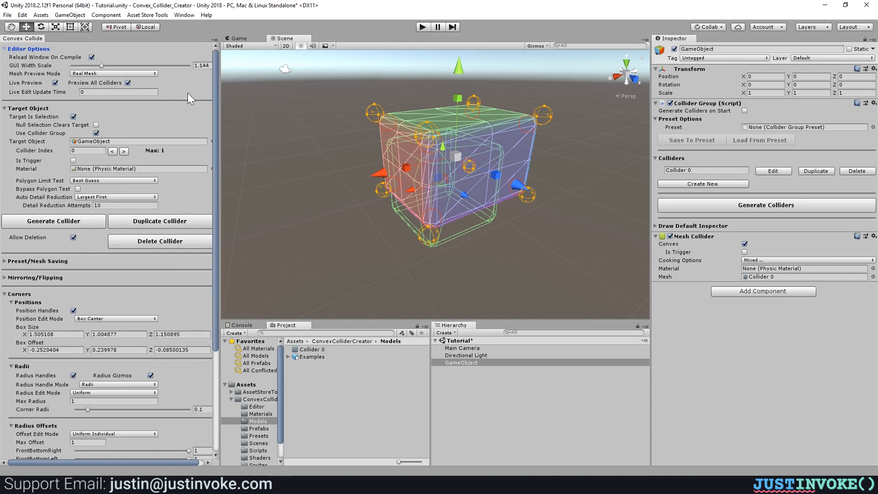
drag(220, 77, 229, 77)
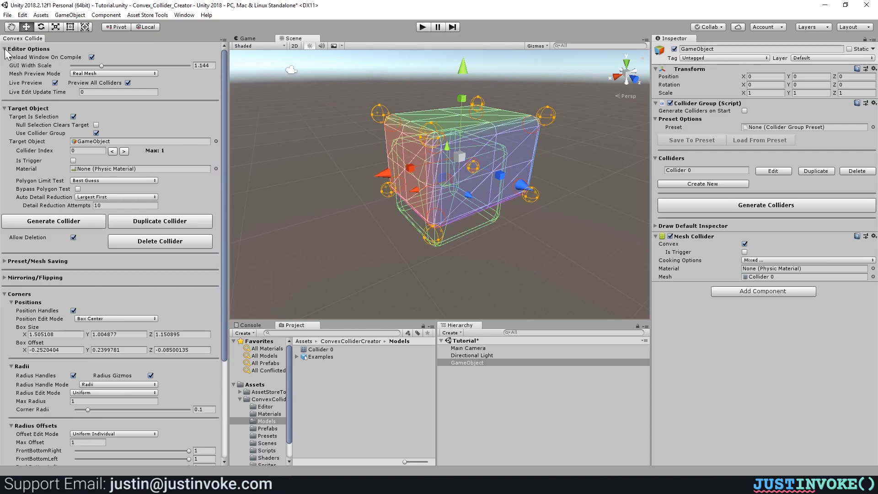
Step: Set the corner position edit mode to Box Sides
scroll(139, 264, down, 5)
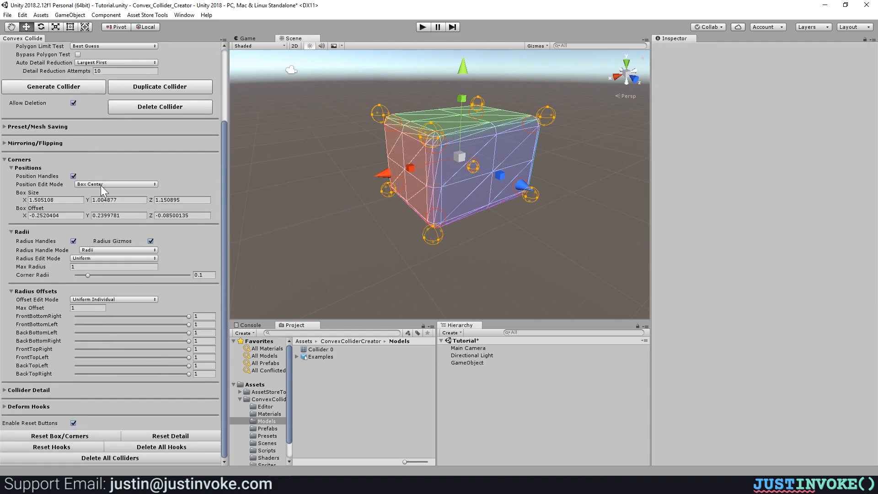
click(101, 185)
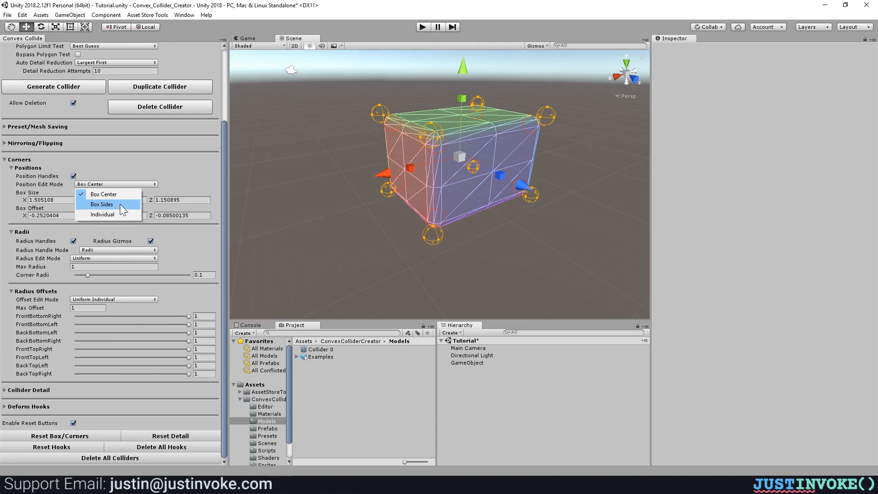
click(119, 204)
scroll(137, 208, up, 1)
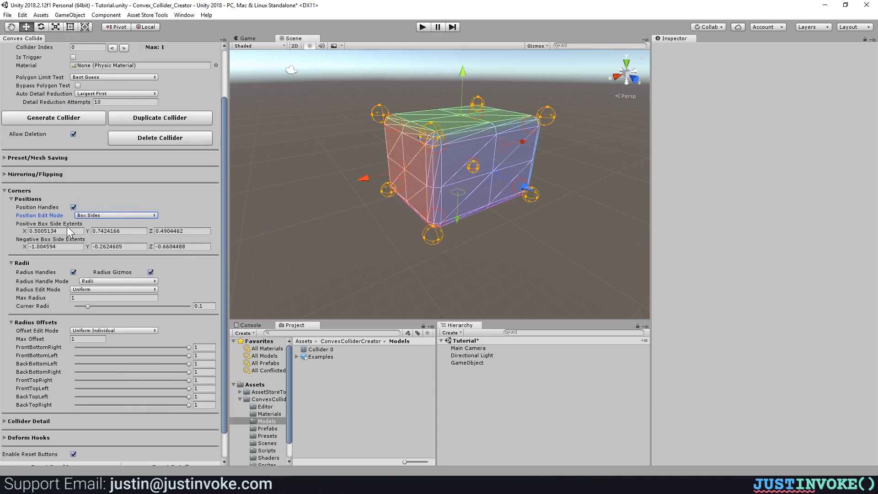
middle_drag(534, 199, 501, 234)
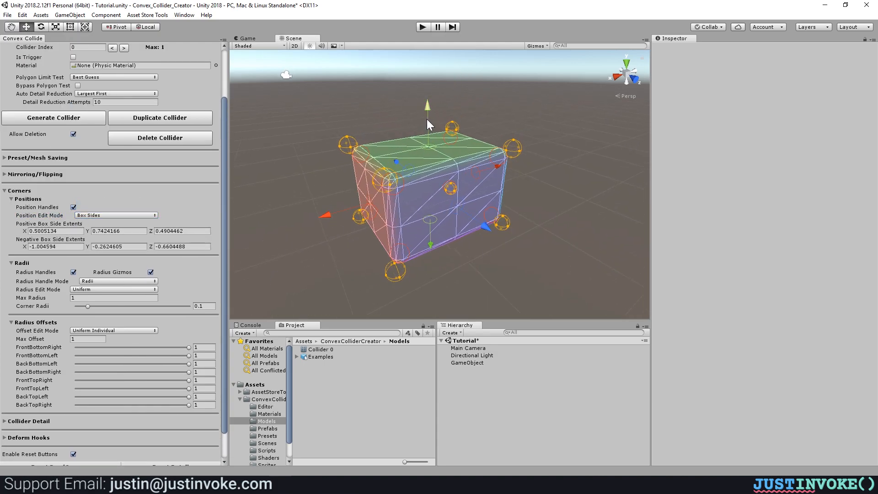
Step: Adjust the box sides to positive extents of about 0.58, 0.65, 1.03 and negative extents of about -1.00, -0.15, -0.92
mouse_move(427, 114)
mouse_down()
mouse_move(437, 76)
mouse_move(429, 126)
mouse_up()
mouse_move(330, 221)
mouse_down()
mouse_move(282, 227)
mouse_move(319, 222)
mouse_up()
drag(400, 166, 422, 241)
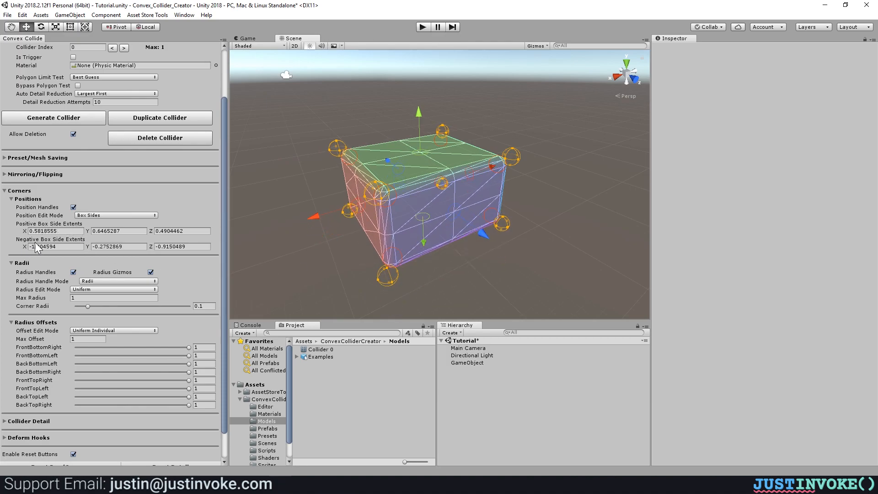
mouse_move(151, 234)
mouse_down()
mouse_move(166, 237)
mouse_move(150, 237)
mouse_move(157, 242)
mouse_up()
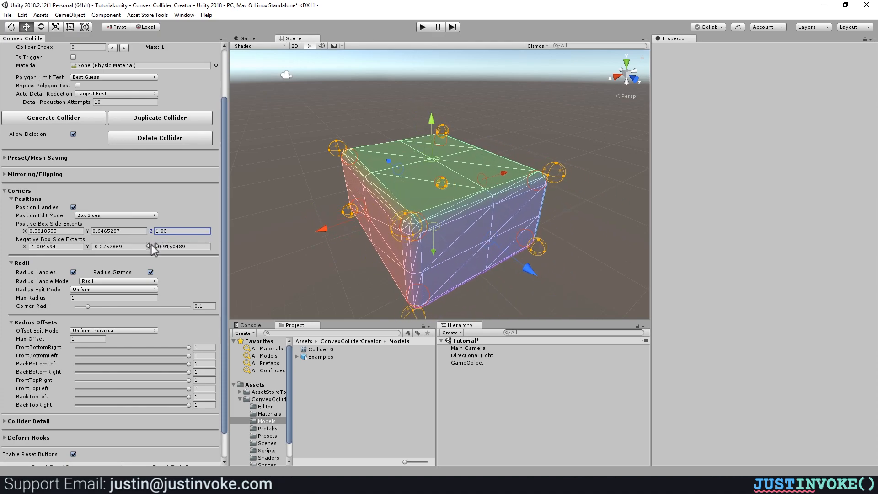
mouse_move(87, 247)
mouse_down()
mouse_move(108, 248)
mouse_move(83, 247)
mouse_move(92, 248)
mouse_up()
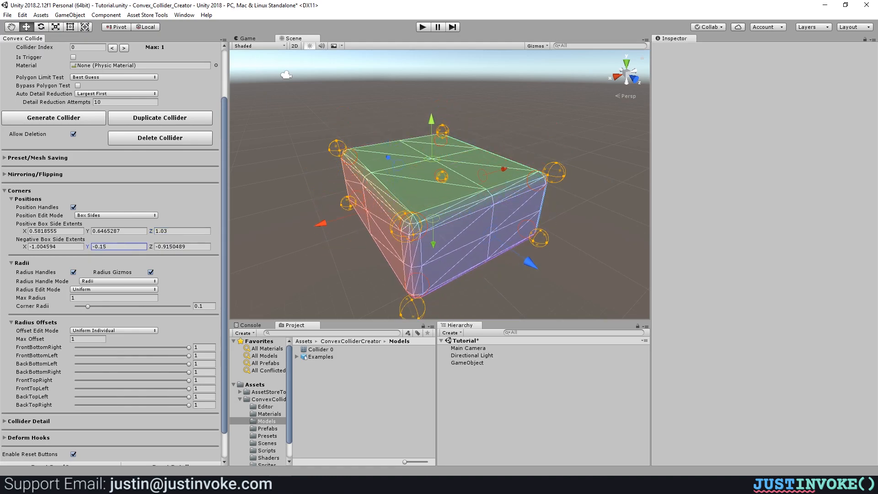
Step: Set the corner position edit mode to Box Center and lower the whole box along its Y axis
click(83, 216)
click(102, 223)
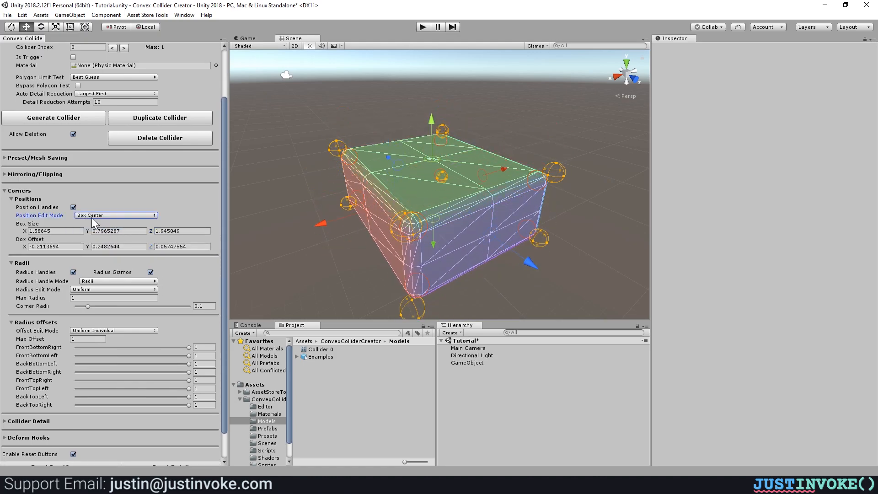
drag(431, 108, 431, 138)
Step: In Individual position mode, move FrontBottomLeft to about -0.39, -0.29, 1.03, BackBottomRight to 0.08, -0.78, -0.94, and BackTopRight to 0.58, 0.27, -1.08
click(114, 213)
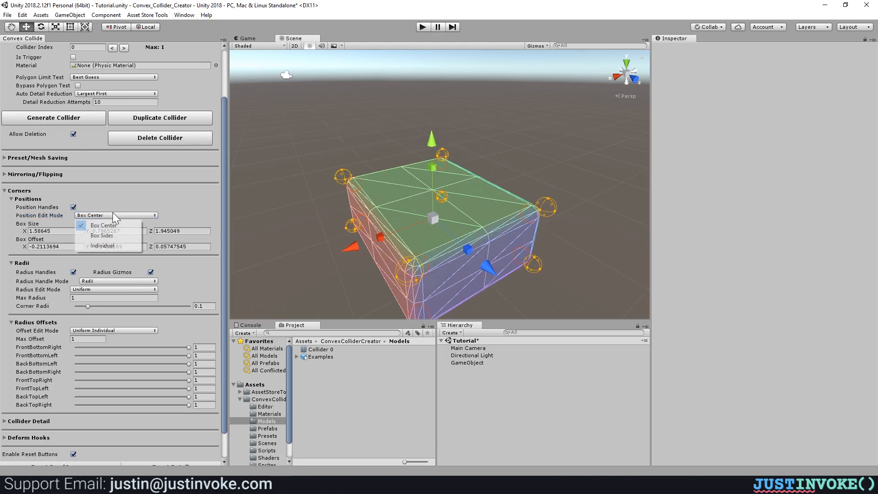
click(111, 248)
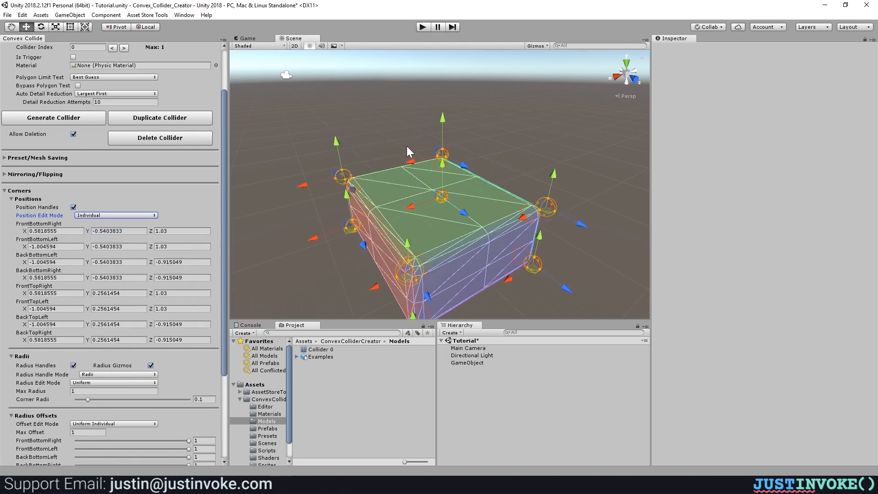
alt+drag(389, 216, 409, 203)
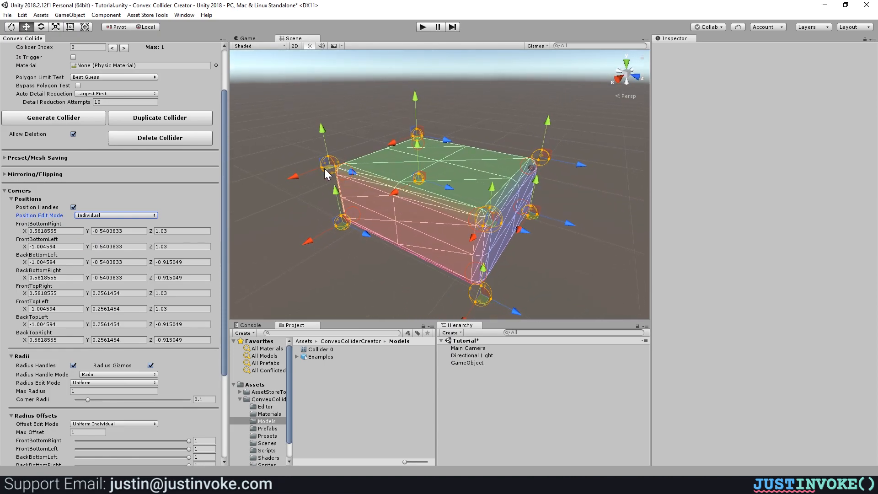
mouse_move(332, 164)
mouse_down()
mouse_move(341, 145)
mouse_move(381, 152)
mouse_move(324, 160)
mouse_up()
drag(333, 197, 342, 231)
drag(315, 285, 378, 205)
alt+drag(531, 250, 347, 187)
drag(419, 192, 291, 197)
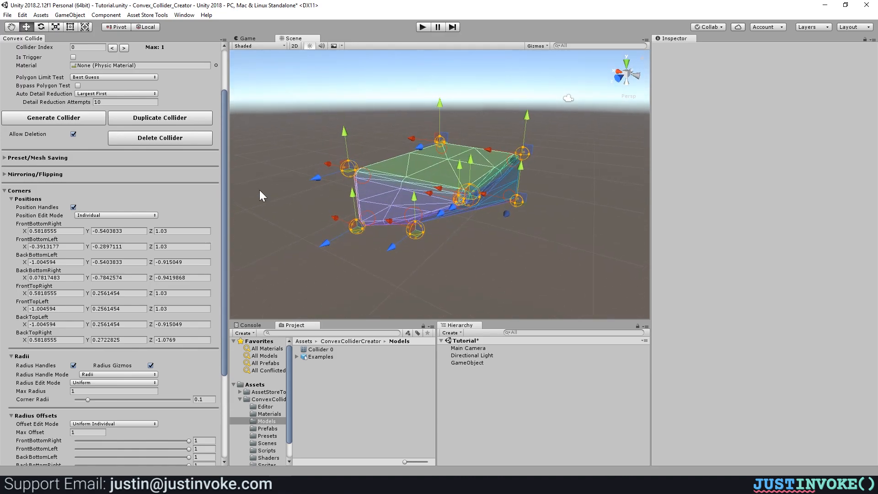
click(59, 113)
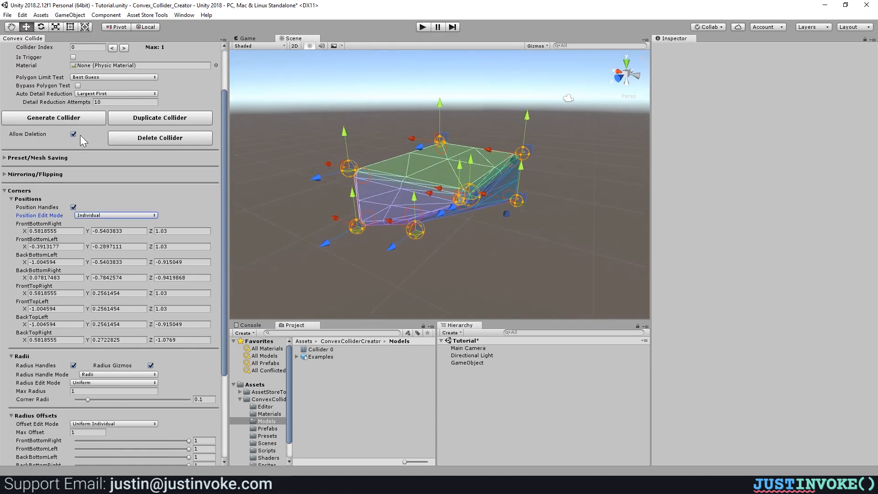
click(475, 363)
alt+drag(484, 272, 93, 219)
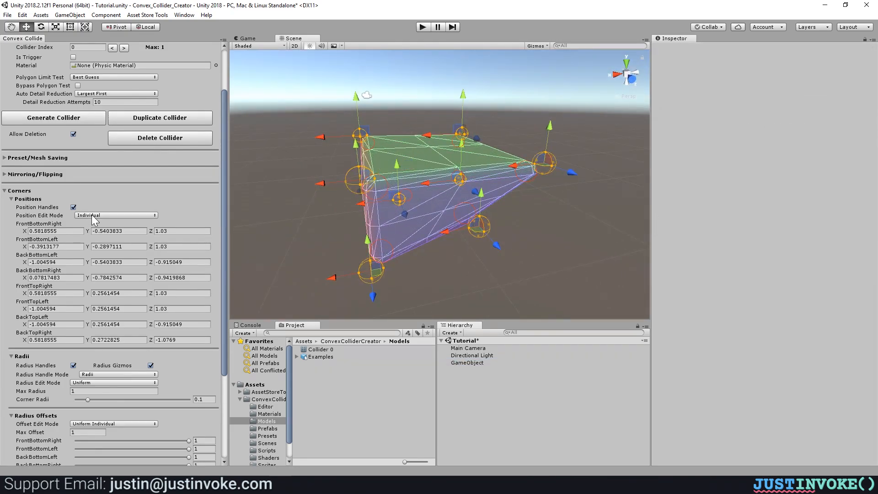
Step: Set the corner position edit mode to Box Sides to square the collider up again
click(98, 215)
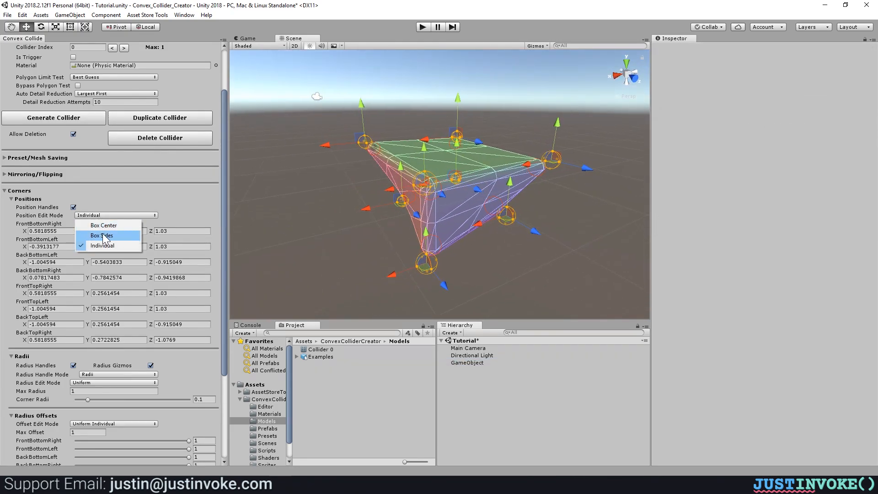
click(106, 235)
alt+drag(469, 242, 480, 243)
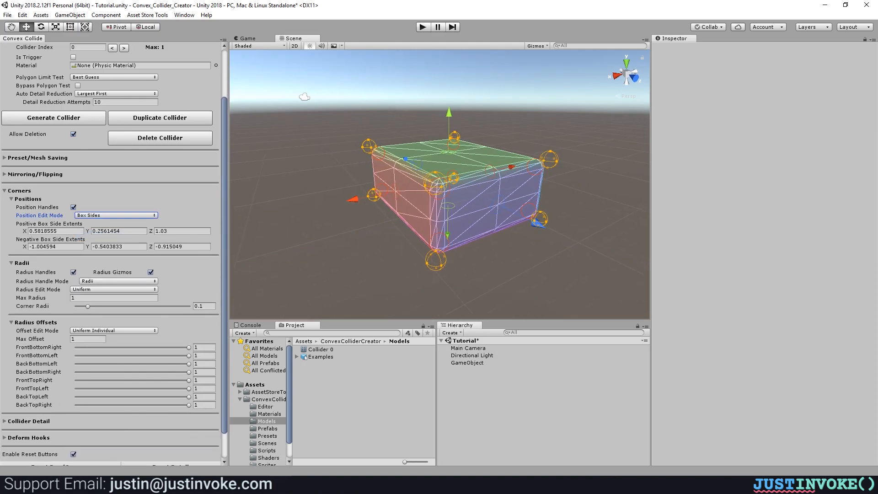
Step: Set the position edit mode to Individual and move the BackTopRight corner to about 0.26, 0.17, -0.92
click(97, 214)
click(99, 245)
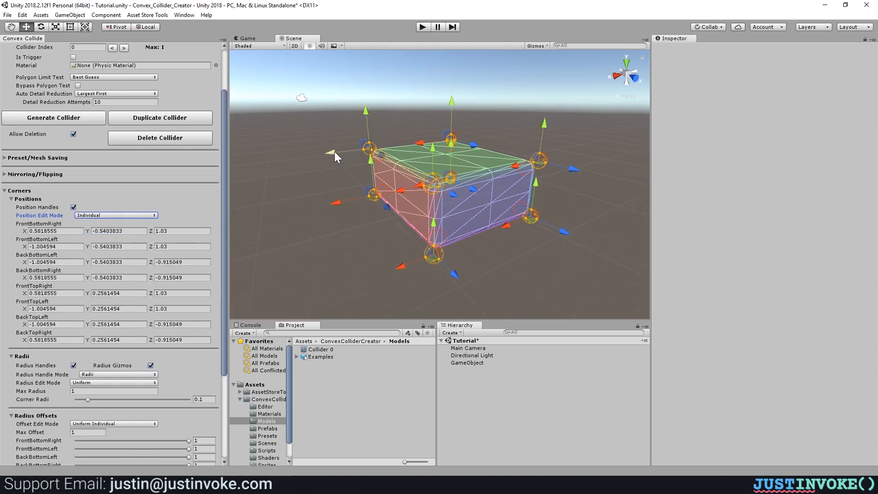
drag(344, 152, 368, 154)
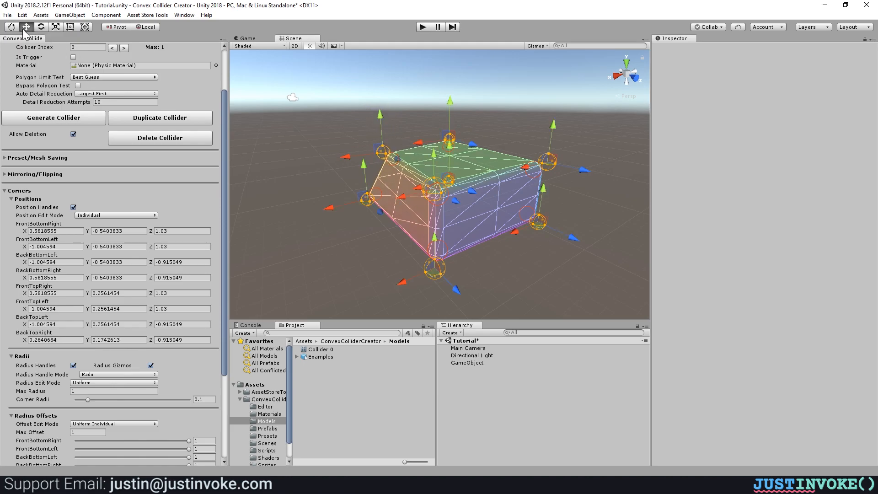
Step: Reset the box corners to a unit cube at zero offset and set the position edit mode to Box Center
right_drag(438, 185, 422, 203)
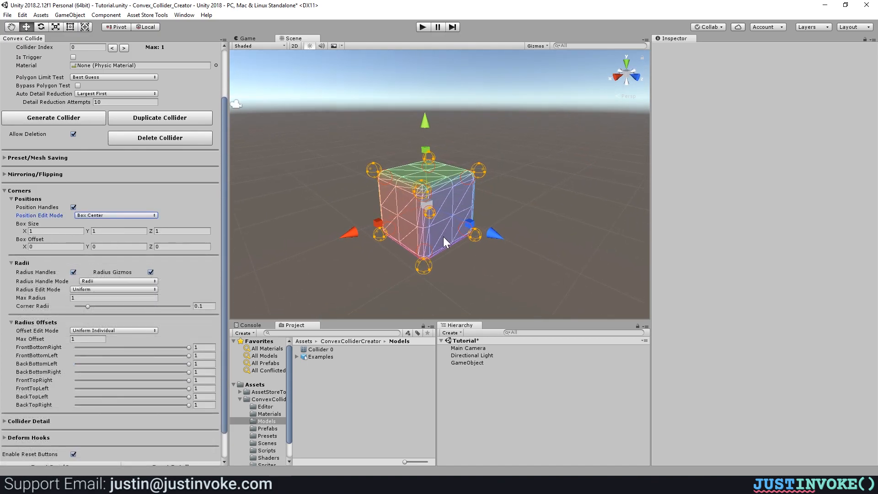
scroll(373, 195, up, 8)
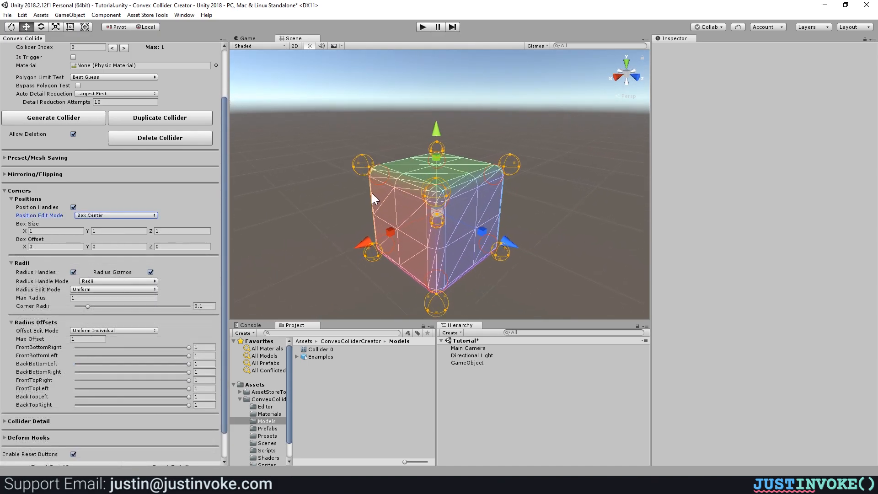
Step: Adjust the uniform corner radius to about 0.098 using a radius handle in the scene
right_drag(360, 170, 341, 204)
key(a)
mouse_move(325, 195)
mouse_down()
mouse_move(299, 188)
mouse_move(325, 195)
mouse_up()
right_drag(434, 212, 449, 235)
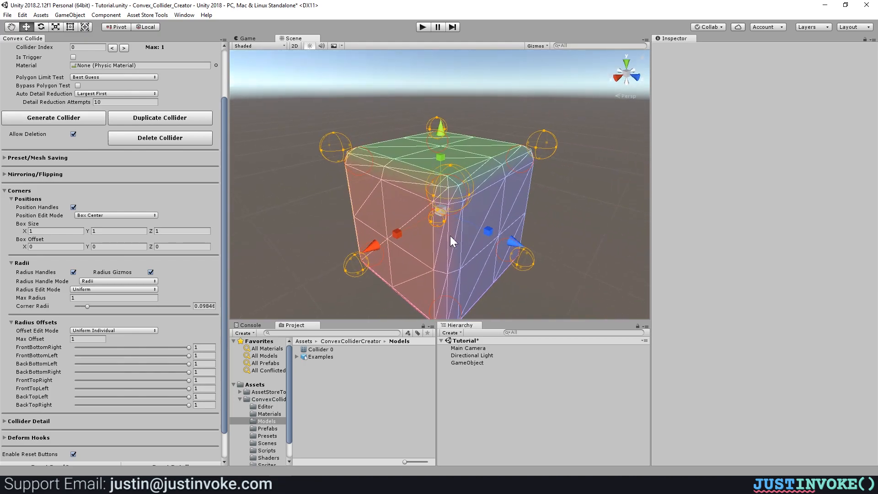
Step: Toggle the radius handles and the radius gizmos off and back on
click(73, 272)
click(73, 272)
click(73, 272)
click(73, 272)
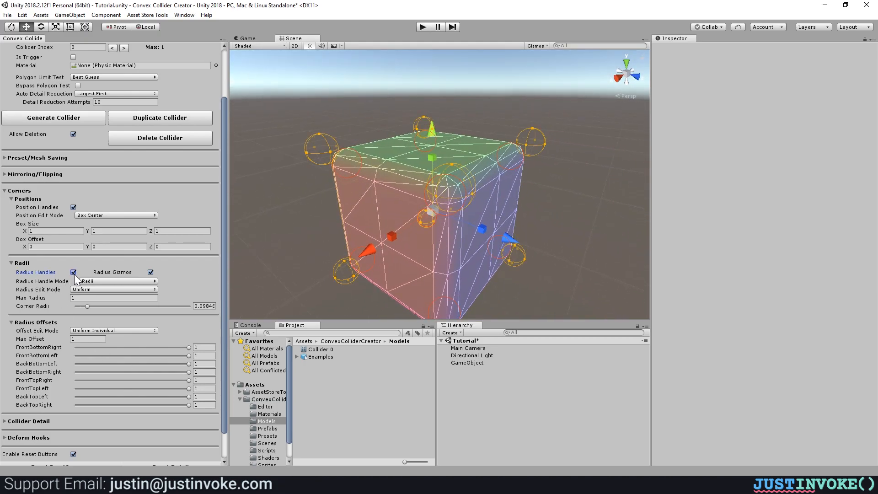
click(150, 272)
Step: Examine the collider's rounded corners and radius gizmos from close up and from different angles
scroll(350, 216, up, 6)
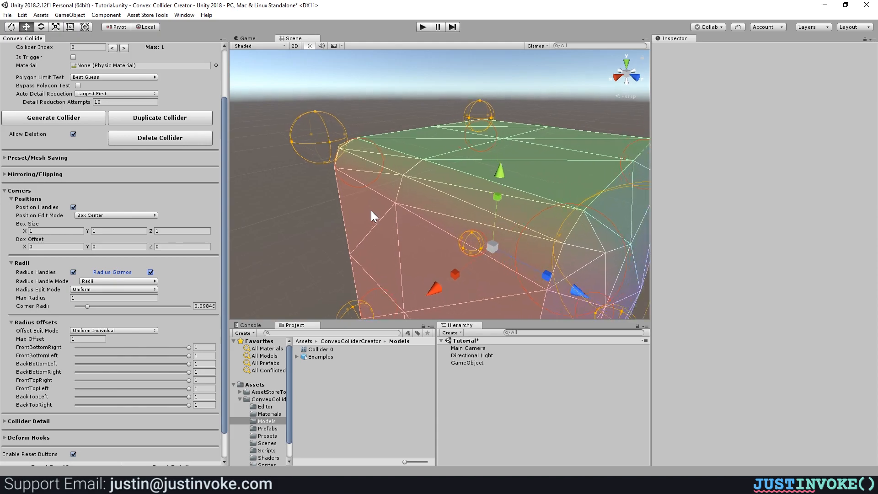
scroll(458, 176, down, 5)
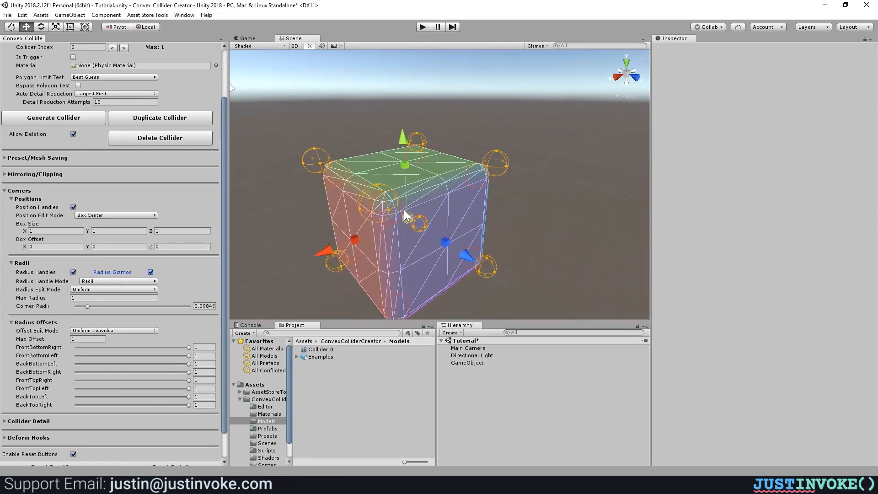
scroll(402, 209, up, 4)
scroll(402, 209, down, 4)
right_drag(402, 210, 447, 177)
scroll(480, 159, down, 3)
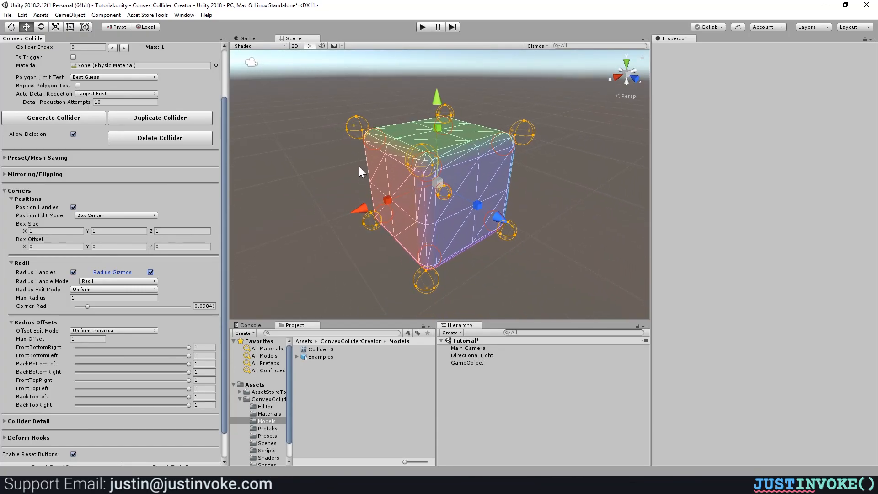
scroll(358, 166, up, 3)
scroll(339, 128, down, 2)
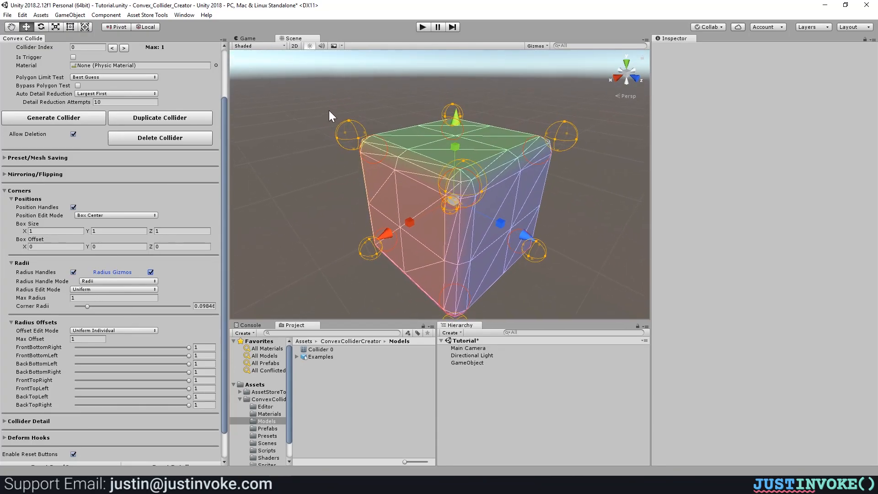
Step: Enlarge the uniform corner radius to about 0.178 and set the radius edit mode to Uniform Individual
mouse_move(348, 122)
mouse_down()
mouse_move(354, 88)
mouse_move(353, 136)
mouse_move(350, 106)
mouse_move(355, 122)
mouse_move(351, 116)
mouse_up()
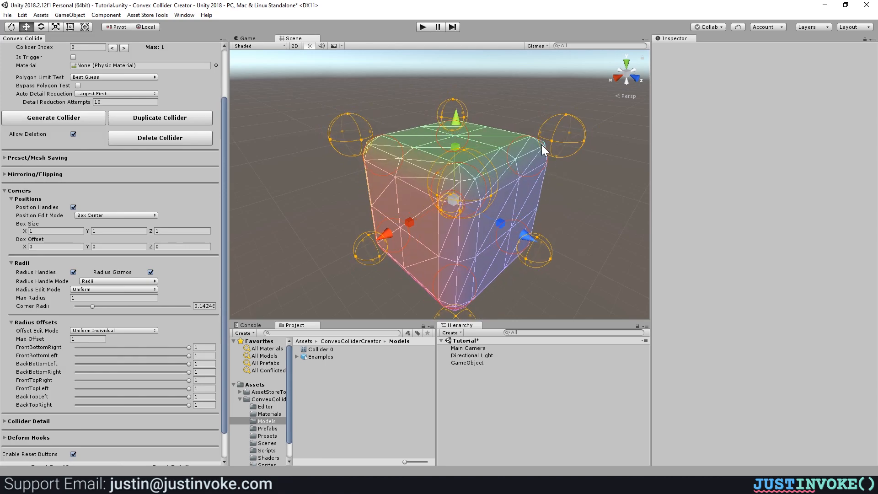
mouse_move(550, 144)
mouse_down()
mouse_move(564, 139)
mouse_move(544, 143)
mouse_up()
click(87, 290)
click(94, 308)
key(f)
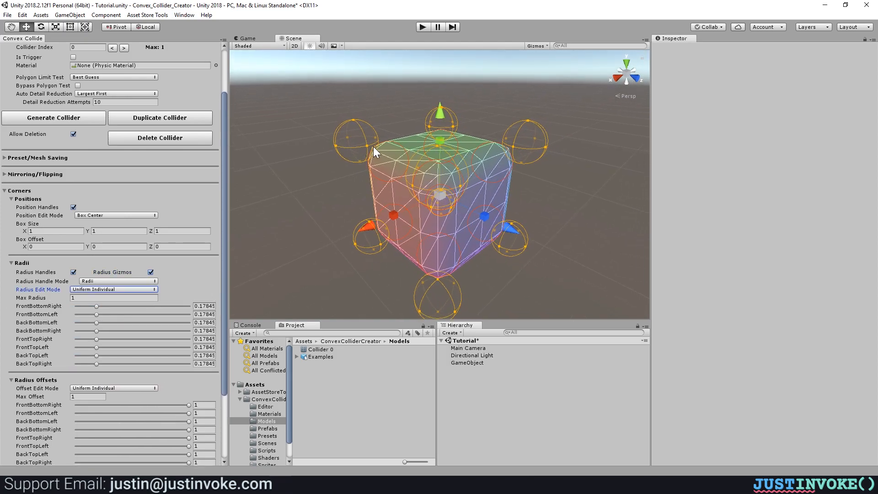
Step: Set the corner radii: FrontBottomRight 0.31, FrontBottomLeft 0.272, BackBottomLeft 0.378, FrontTopLeft about 0.371, BackTopLeft 0.289, BackTopRight about 0.115
drag(366, 146, 434, 206)
drag(517, 130, 534, 106)
drag(100, 322, 120, 324)
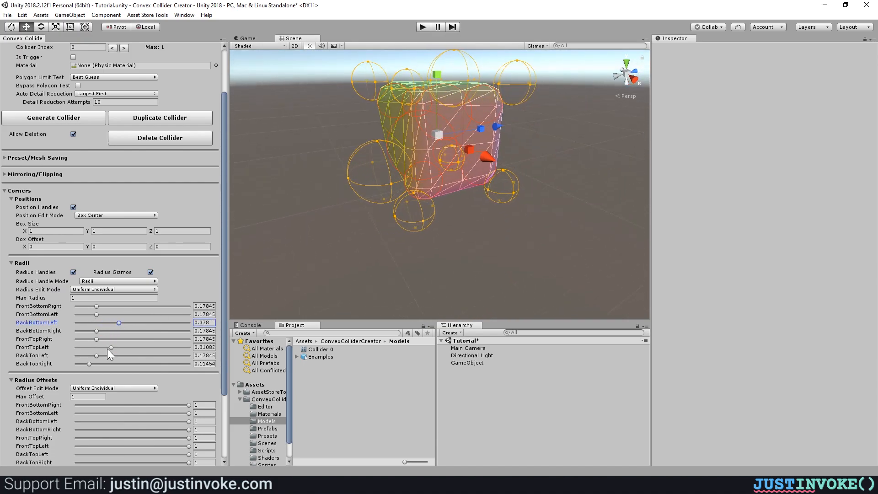
drag(96, 355, 118, 356)
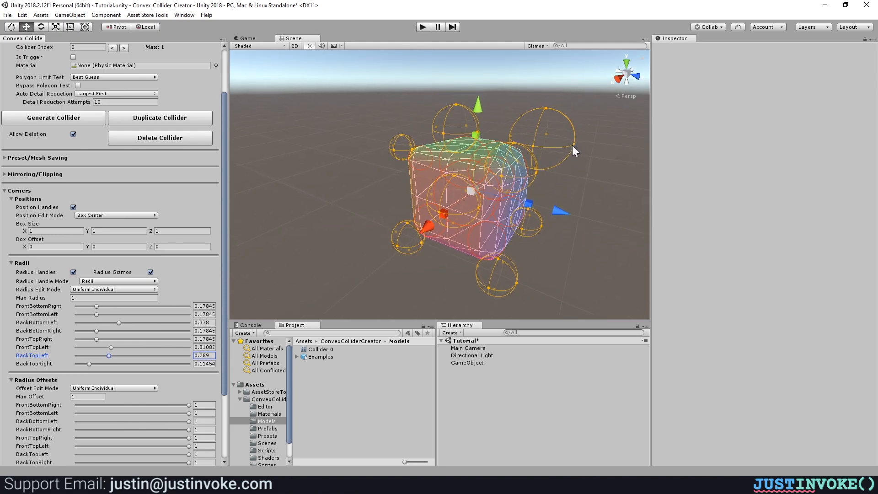
mouse_move(574, 150)
mouse_down()
mouse_move(629, 159)
mouse_move(580, 155)
mouse_move(580, 146)
mouse_up()
mouse_move(97, 315)
mouse_down()
mouse_move(219, 319)
mouse_move(105, 320)
mouse_up()
Step: Set the Max Radius of the corners to 1
drag(35, 299, 101, 303)
click(98, 298)
text(1)
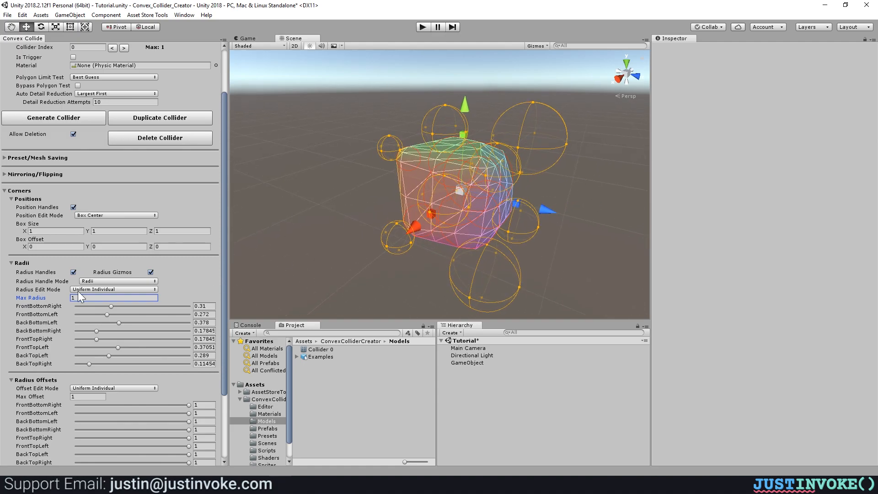
Step: Set the radius edit mode to Advanced for separate X, Y and Z radii on each corner
click(82, 289)
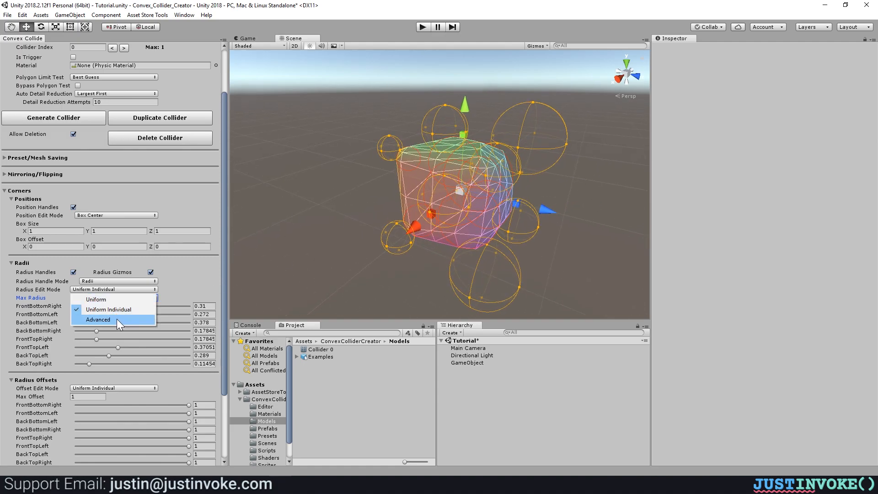
click(99, 319)
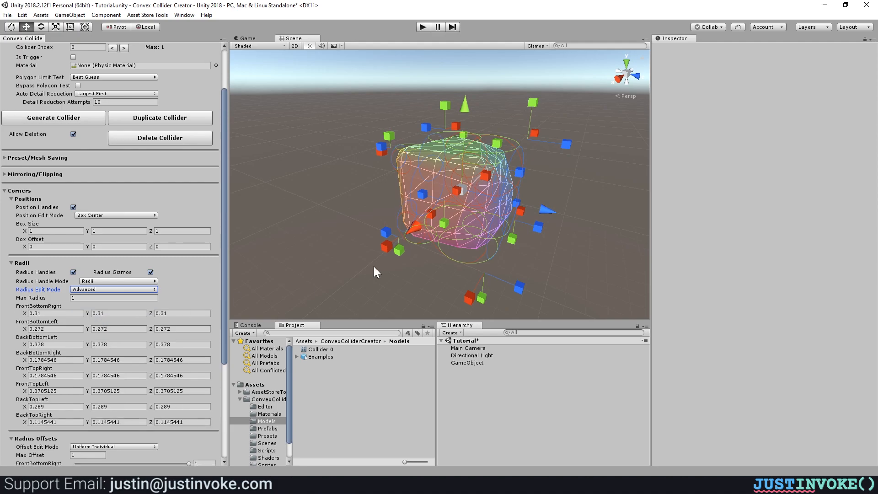
scroll(487, 218, up, 3)
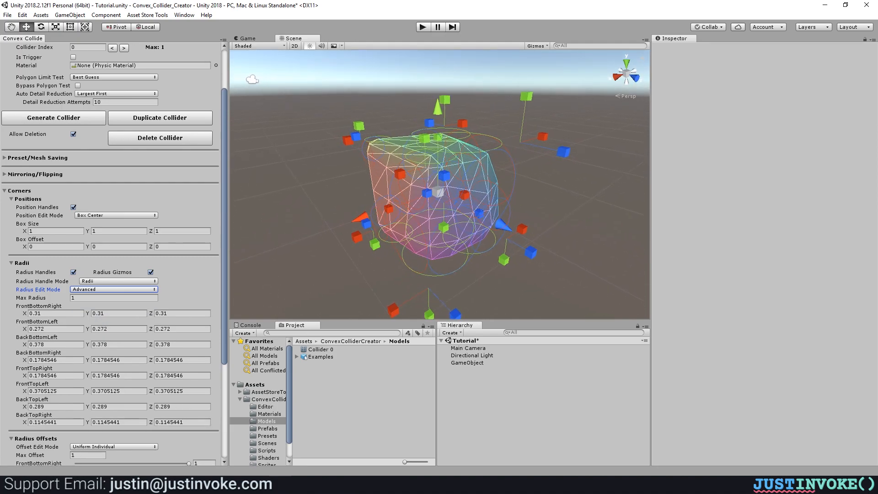
Step: Reset the collider's box and corners to their defaults
scroll(122, 389, down, 5)
click(59, 436)
click(59, 436)
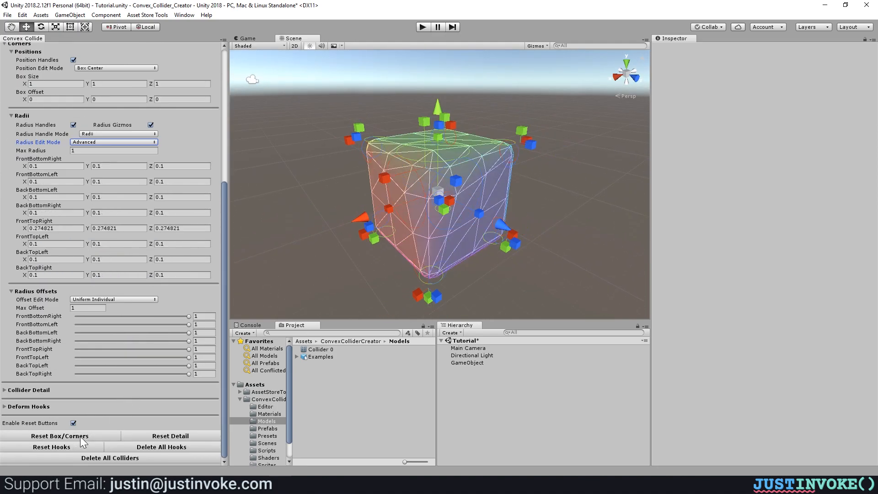
Step: Set the radius edit mode to Uniform and back to Advanced so that every corner radius is 0.1
scroll(81, 330, up, 3)
click(98, 194)
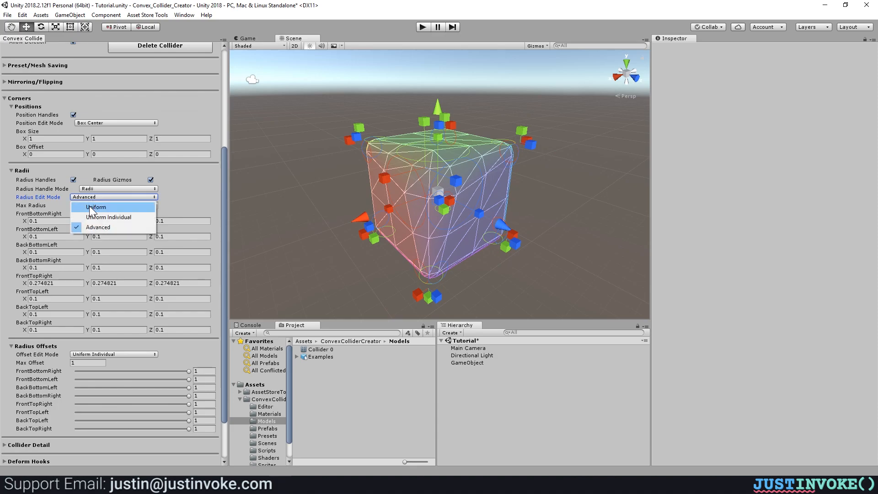
click(96, 204)
click(105, 258)
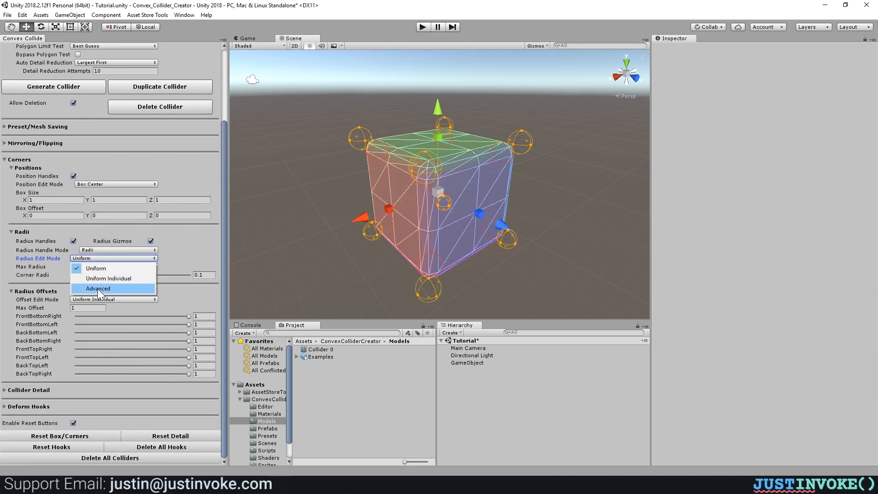
click(97, 289)
Step: Reshape the FrontTopRight corner with radii of about X 0.085, Y 0.145 and Z 0.160
scroll(411, 211, up, 6)
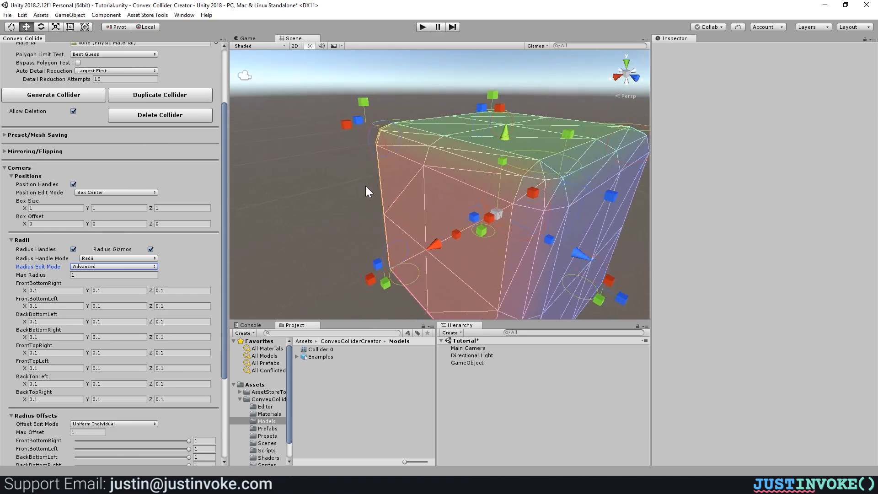
alt+drag(366, 186, 344, 188)
alt+drag(366, 120, 422, 121)
drag(443, 208, 424, 182)
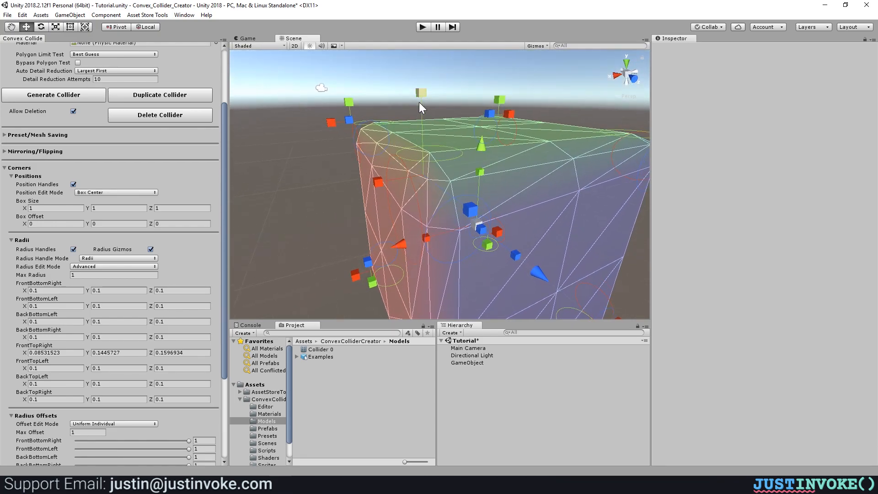
Step: Flatten the four top corners' Y radii to 0, with FrontTopLeft X 0.378, BackTopLeft X 0.373, FrontTopRight Z 0.272 and BackTopRight Z 0.321
drag(421, 95, 355, 161)
drag(490, 132, 501, 176)
drag(632, 134, 629, 159)
alt+drag(418, 238, 382, 50)
middle_drag(504, 88, 467, 105)
drag(508, 73, 539, 81)
alt+drag(517, 243, 475, 182)
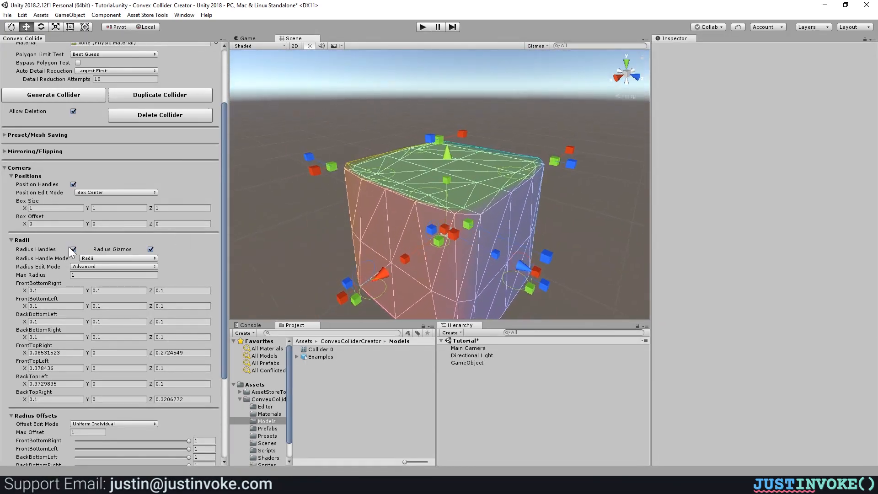
Step: Set the radius edit mode back to Uniform with a corner radius of 0.1
alt+drag(380, 265, 385, 254)
mouse_move(420, 285)
mouse_down()
mouse_move(415, 319)
mouse_move(420, 294)
mouse_up()
click(94, 265)
click(107, 276)
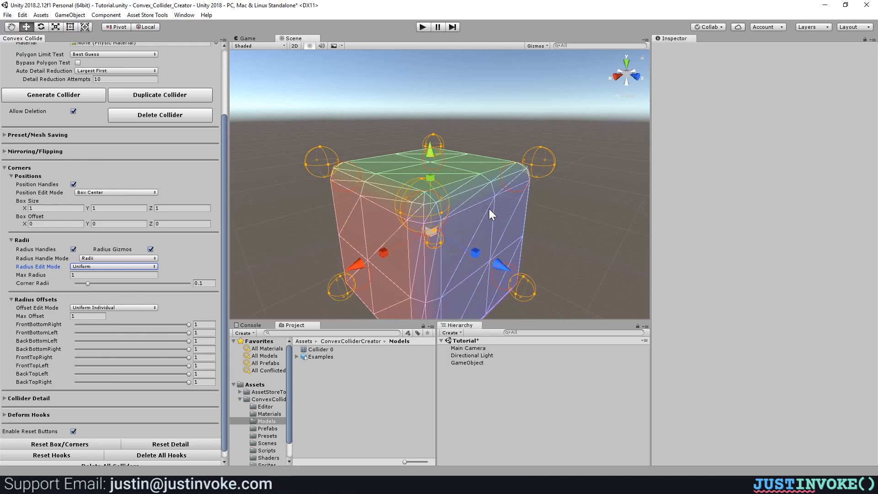
Step: Set the offset edit mode to Uniform and turn off the position handles
click(98, 307)
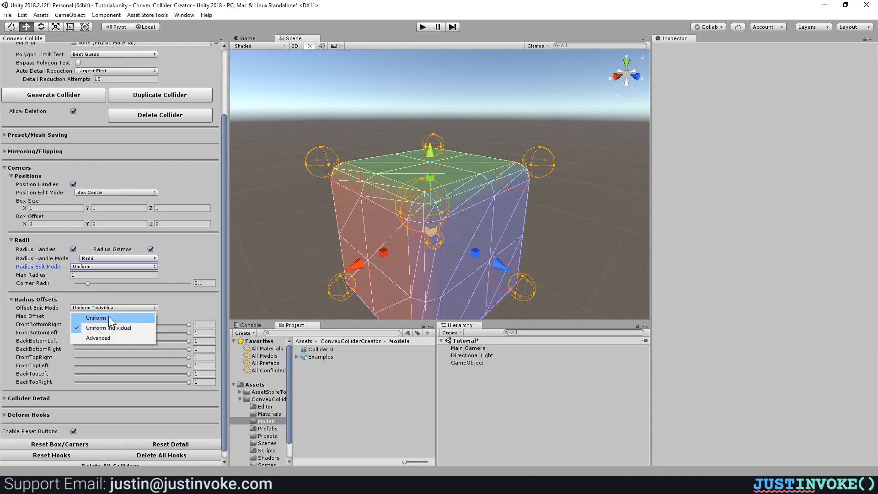
click(103, 316)
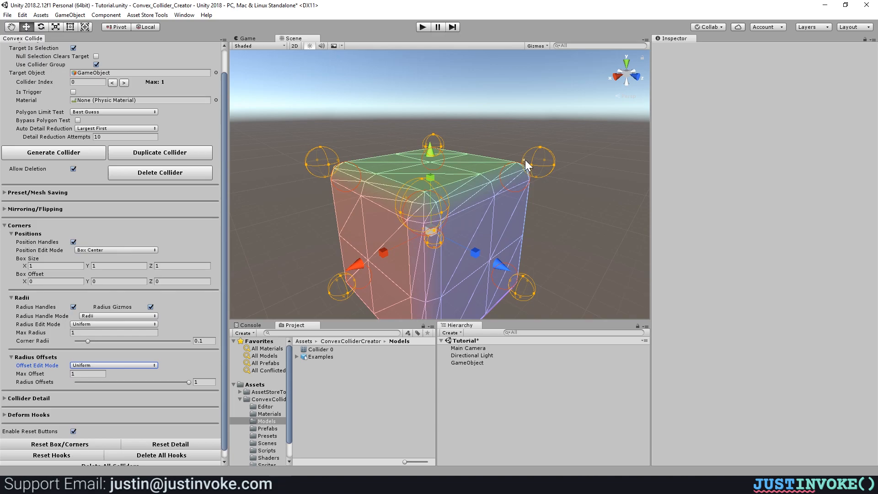
alt+drag(525, 160, 339, 188)
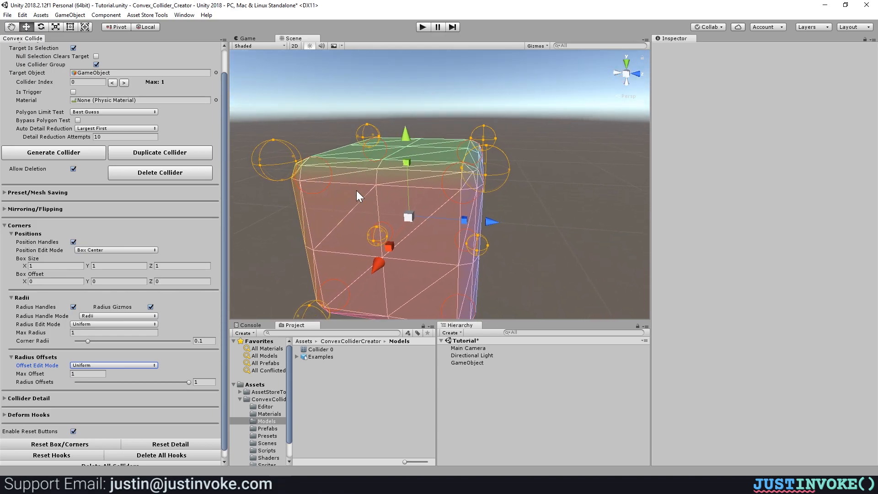
alt+drag(487, 143, 606, 93)
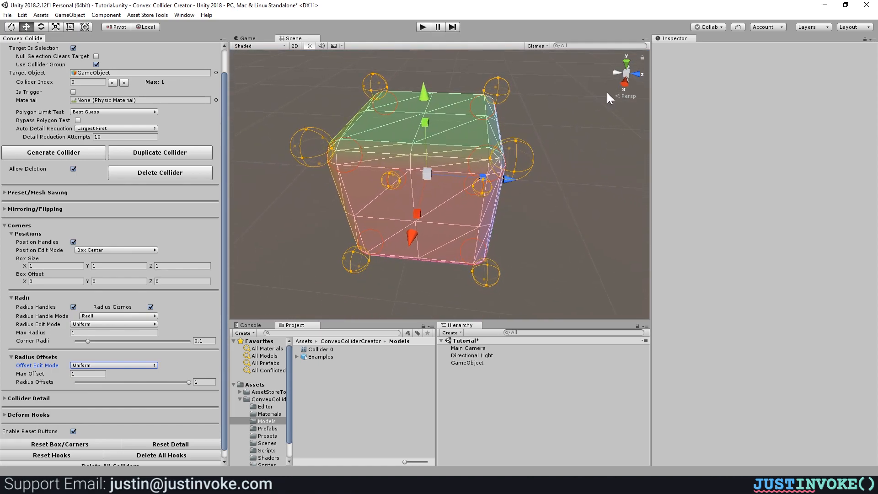
click(624, 82)
middle_drag(466, 170, 471, 217)
click(73, 242)
scroll(529, 171, up, 2)
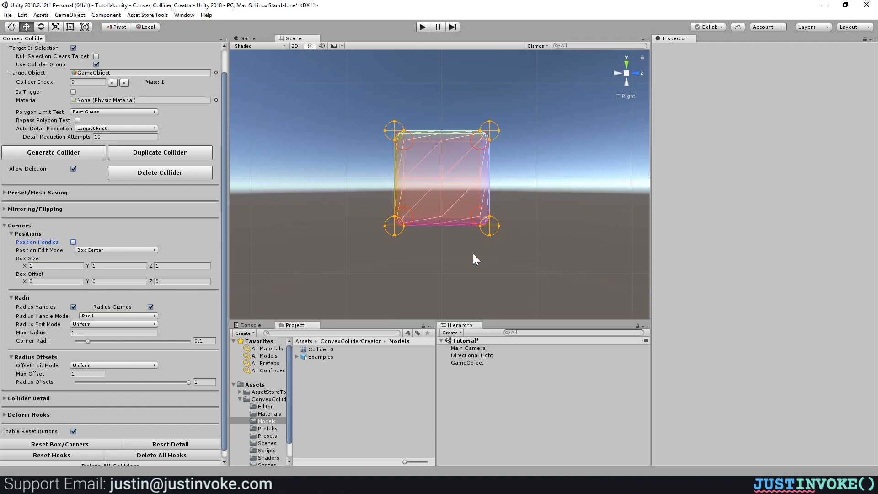
Step: Enlarge the uniform corner radius to about 0.138 with the radius handles in the scene
scroll(489, 248, up, 2)
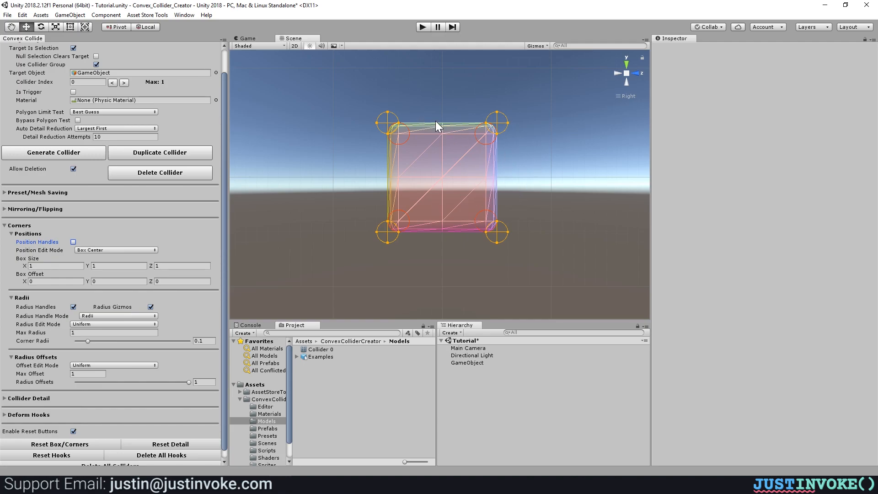
drag(374, 230, 414, 231)
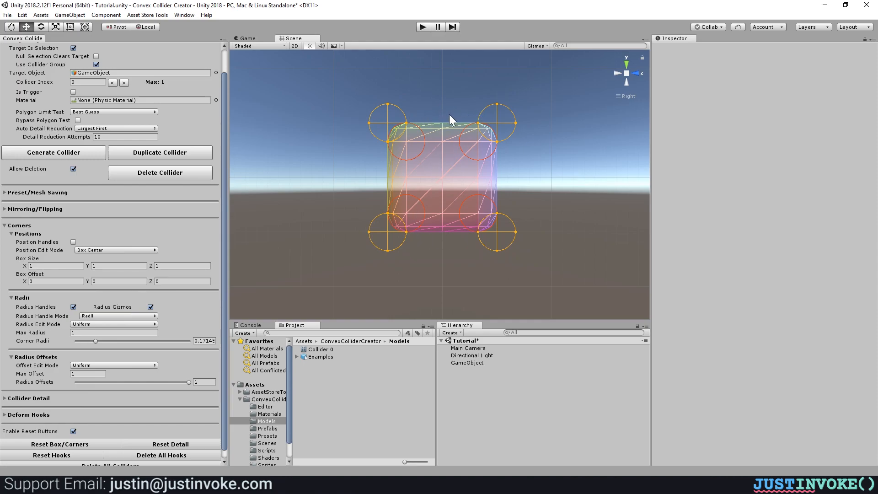
mouse_move(513, 121)
mouse_down()
mouse_move(506, 125)
mouse_move(514, 120)
mouse_up()
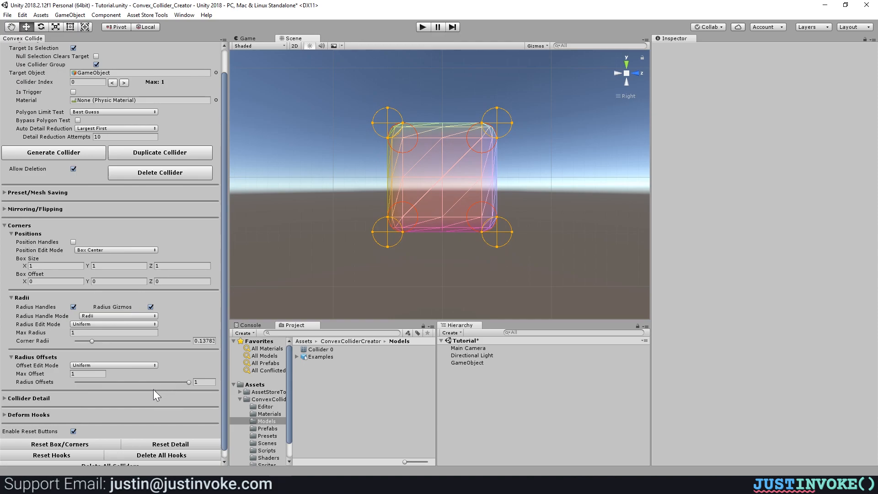
Step: Vary the uniform radius offset through 0 and 0.512 back to 1 while enlarging the corner radii to about 0.281
drag(187, 382, 48, 402)
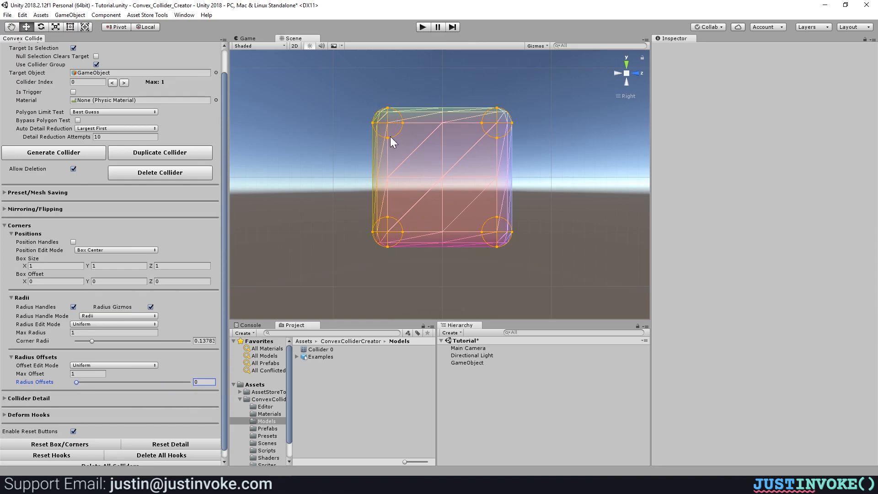
drag(386, 138, 380, 160)
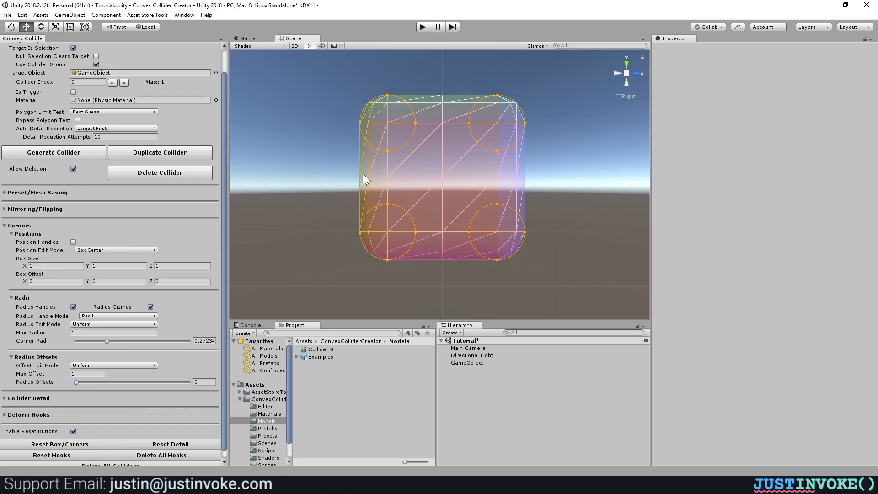
drag(80, 386, 136, 387)
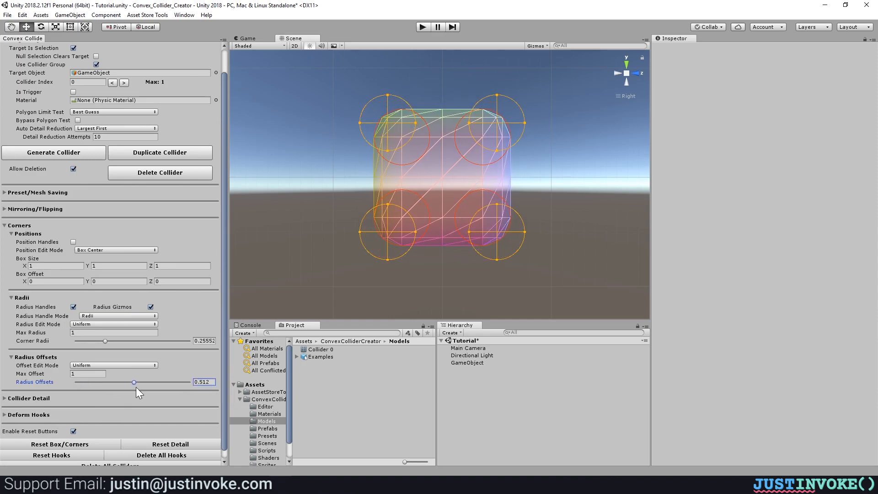
mouse_move(358, 126)
mouse_down()
mouse_move(339, 125)
mouse_move(384, 124)
mouse_move(339, 126)
mouse_move(369, 122)
mouse_move(356, 125)
mouse_up()
drag(138, 383, 180, 382)
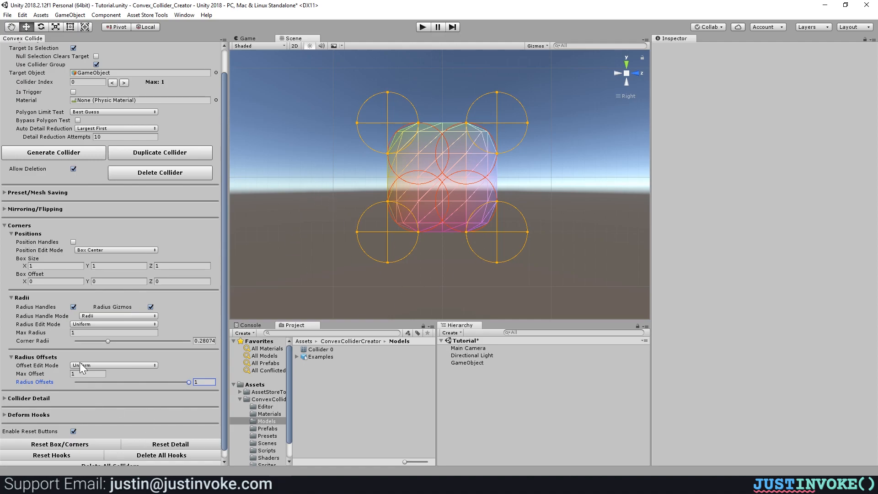
Step: Vary the maximum offset to bring the uniform radius offset down to 0.63, and set Max Offset to 1
drag(27, 374, 54, 373)
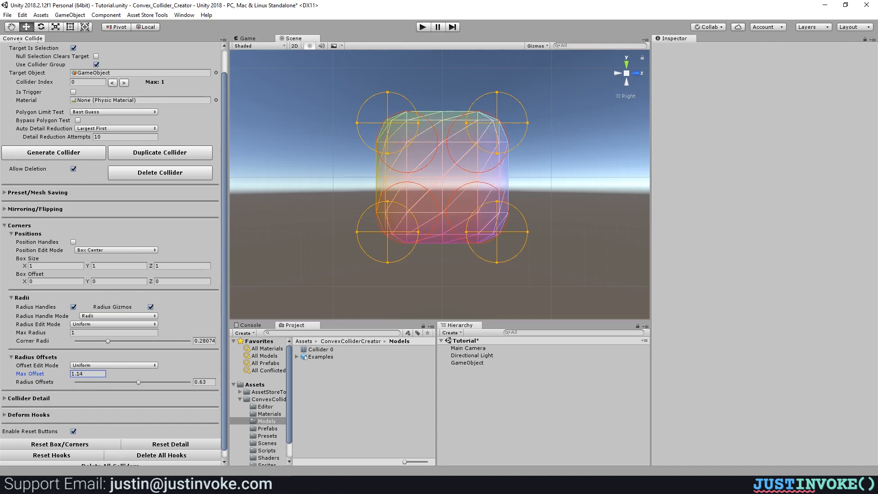
click(88, 374)
text(1)
click(627, 73)
scroll(476, 175, down, 6)
alt+drag(471, 176, 440, 181)
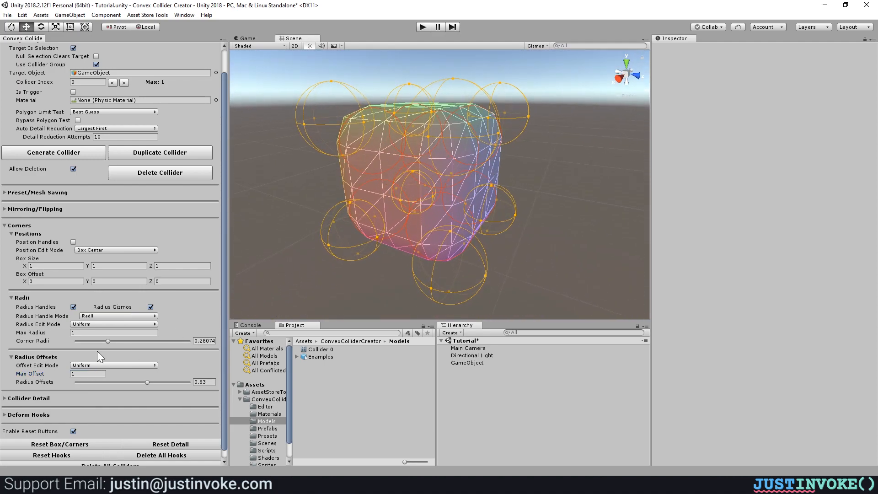
Step: Set the offset edit mode to Uniform Individual and enlarge the uniform corner radii to about 0.406 with the scene handles
click(83, 365)
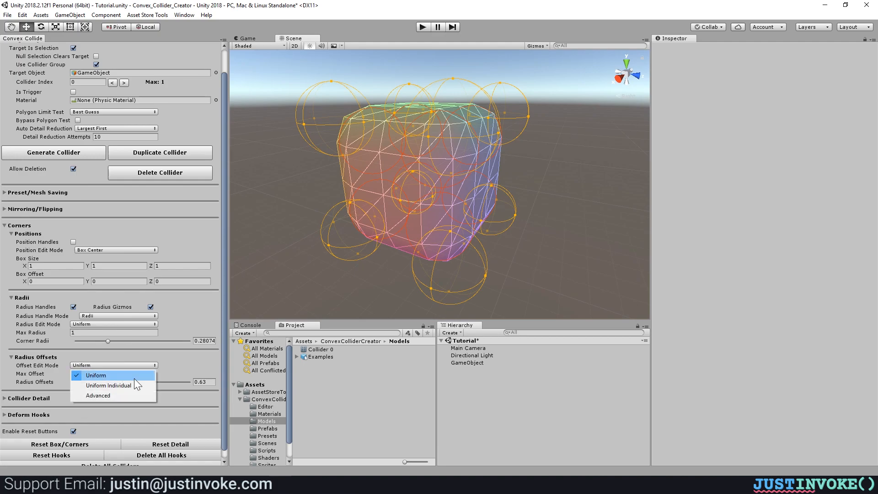
click(118, 387)
middle_drag(407, 136, 407, 164)
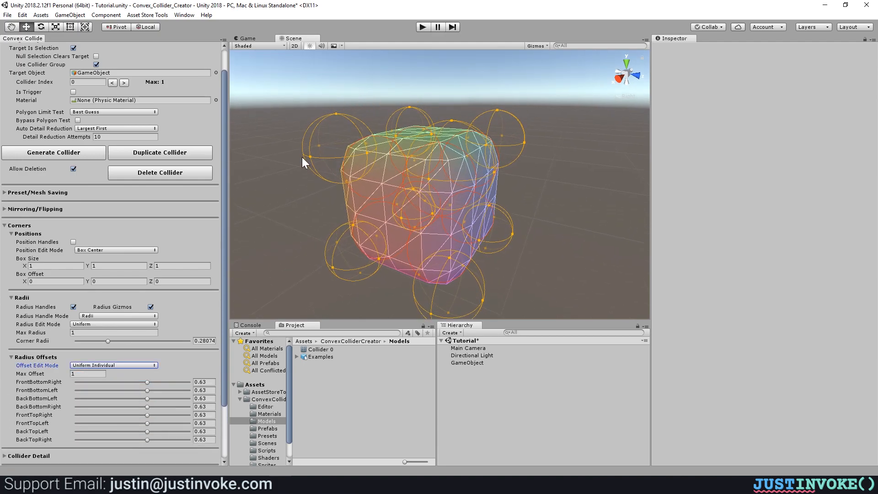
mouse_move(308, 155)
mouse_down()
mouse_move(286, 164)
mouse_move(323, 160)
mouse_up()
drag(407, 212, 396, 221)
scroll(443, 200, down, 2)
middle_drag(382, 261, 380, 229)
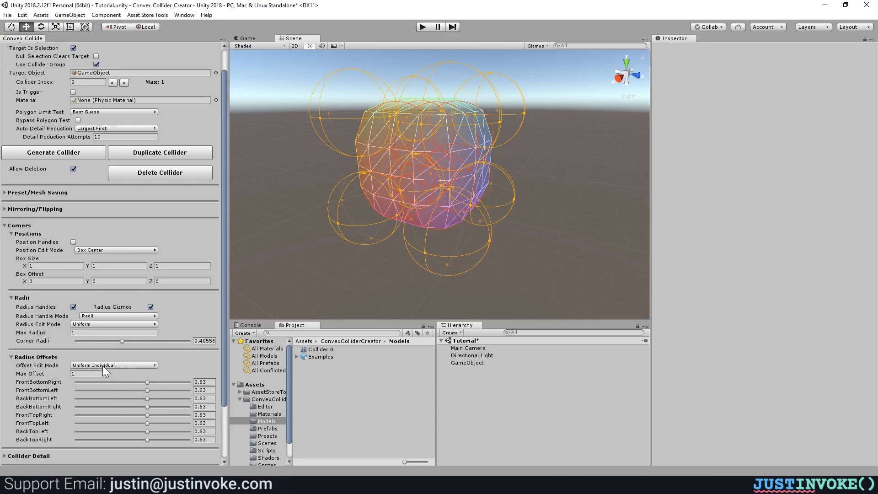
Step: Set the offset edit mode to Advanced and the radius handle mode to Offsets
click(103, 366)
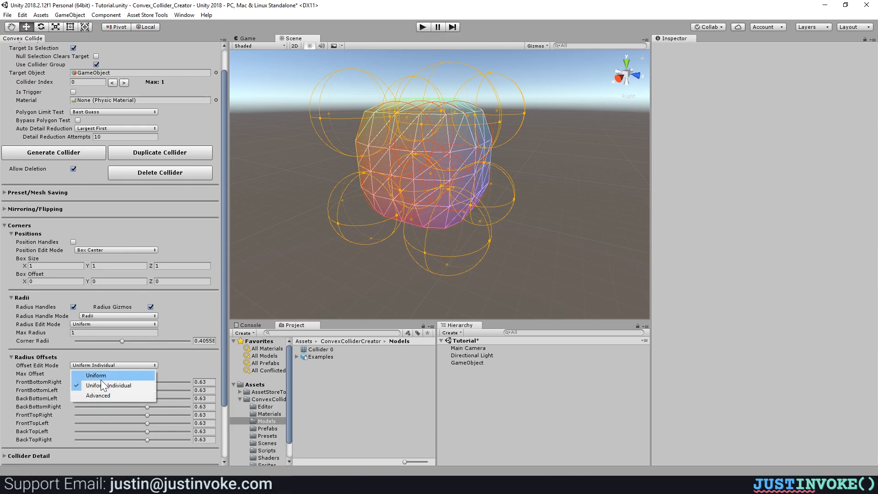
click(132, 396)
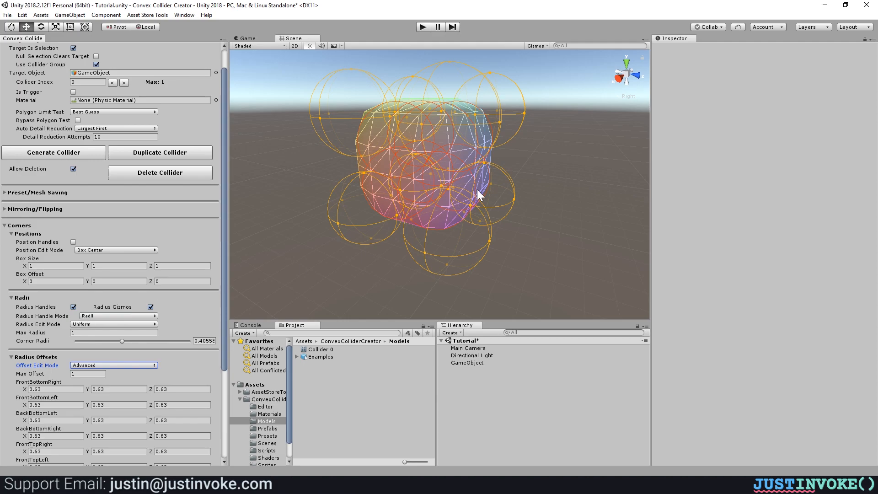
click(98, 317)
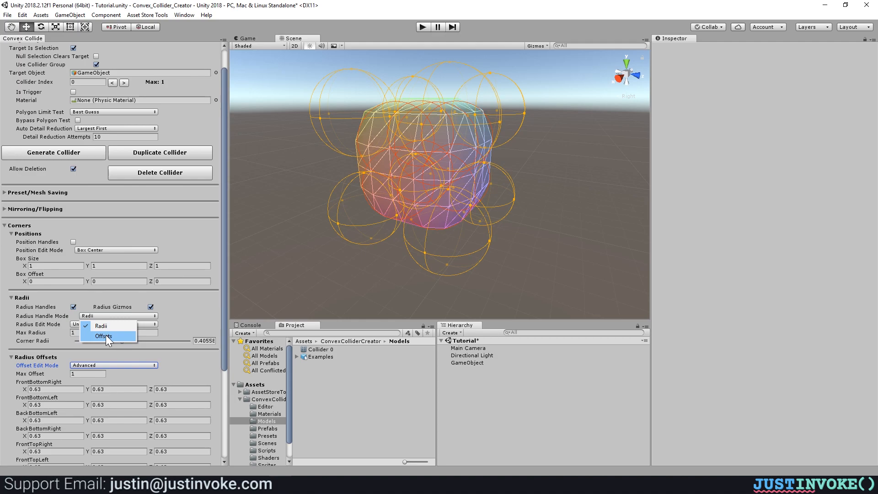
click(106, 336)
alt+drag(462, 137, 405, 157)
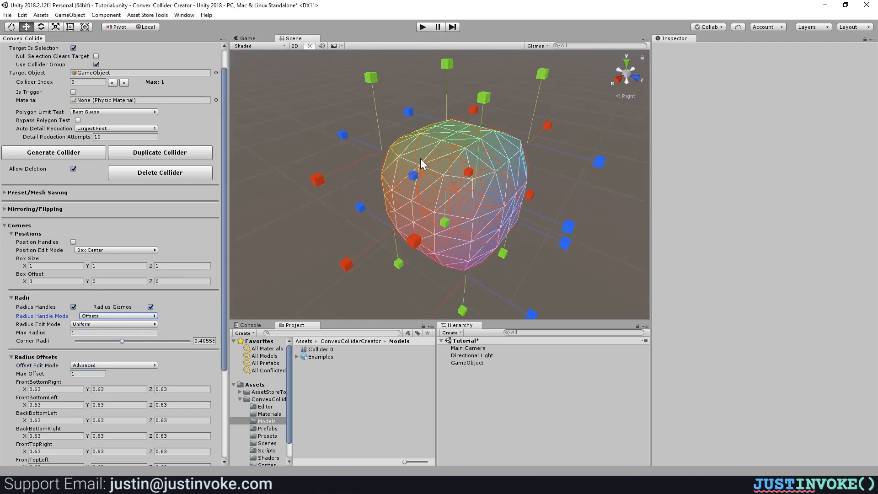
scroll(121, 304, down, 4)
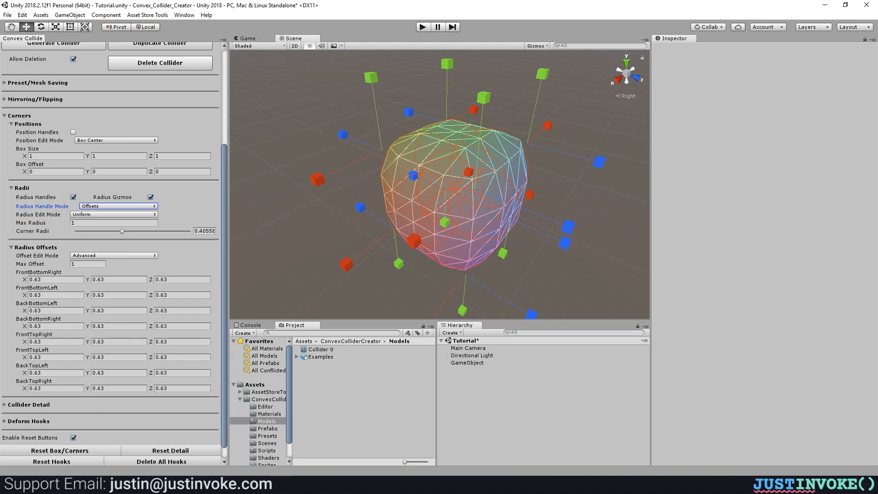
scroll(68, 255, up, 1)
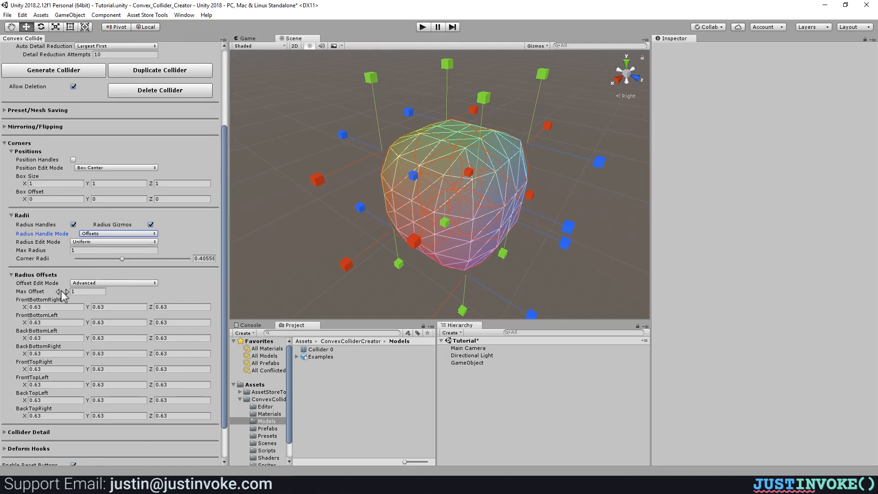
Step: Pull the Y radius offsets of the four top corners down to 0 with the offset handles
drag(372, 76, 362, 111)
alt+drag(347, 142, 476, 193)
drag(376, 133, 363, 192)
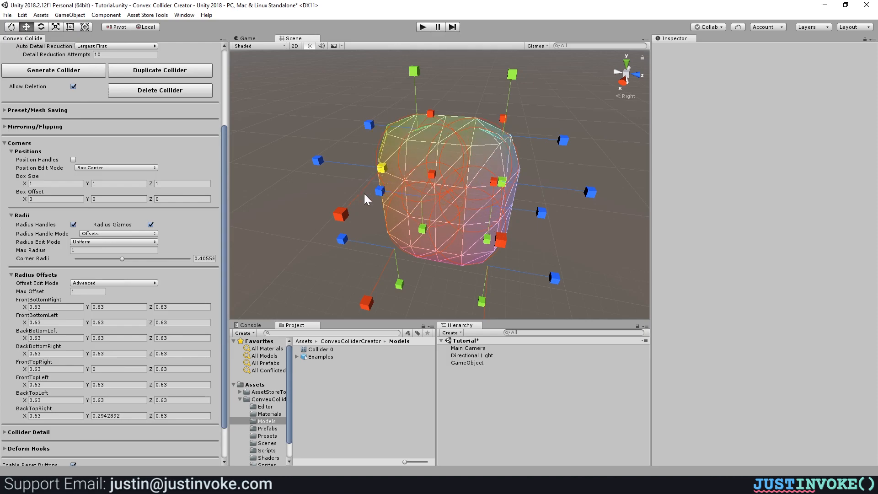
drag(410, 67, 402, 181)
drag(512, 74, 415, 121)
alt+drag(390, 151, 356, 129)
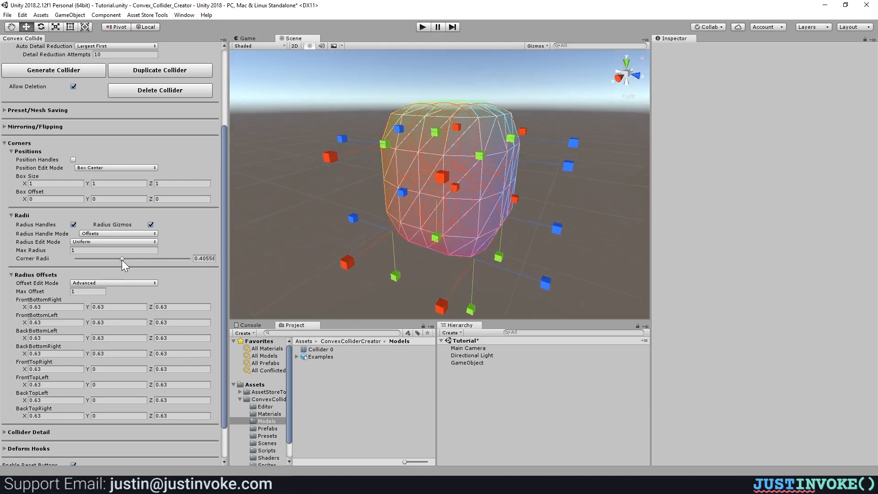
Step: Vary the uniform corner radii to 0.313 and 0.402 to compare how the collider's top and bottom respond
mouse_move(121, 259)
mouse_down()
mouse_move(98, 259)
mouse_move(143, 265)
mouse_move(95, 265)
mouse_move(138, 265)
mouse_move(100, 266)
mouse_move(111, 266)
mouse_up()
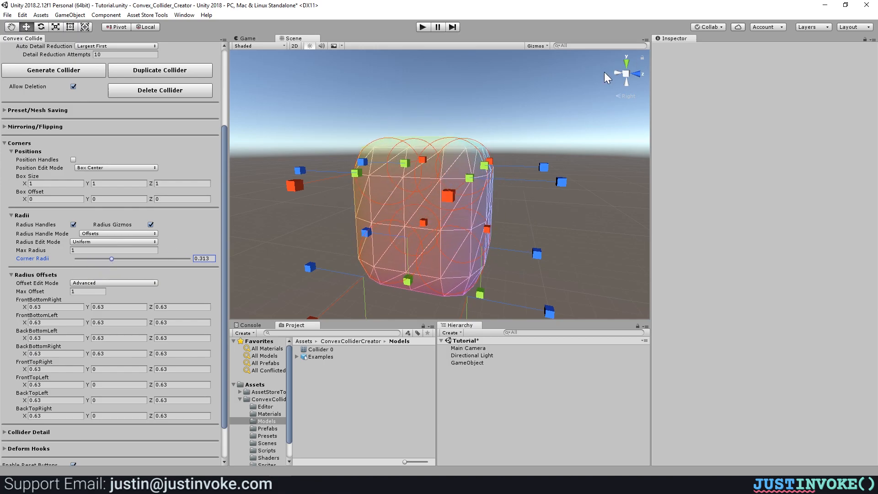
click(631, 75)
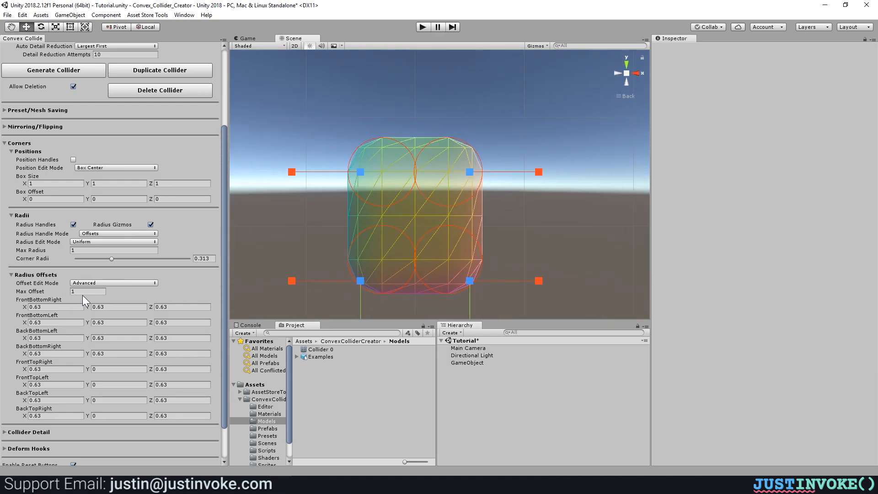
drag(111, 259, 125, 270)
scroll(365, 192, down, 3)
middle_drag(358, 228, 359, 180)
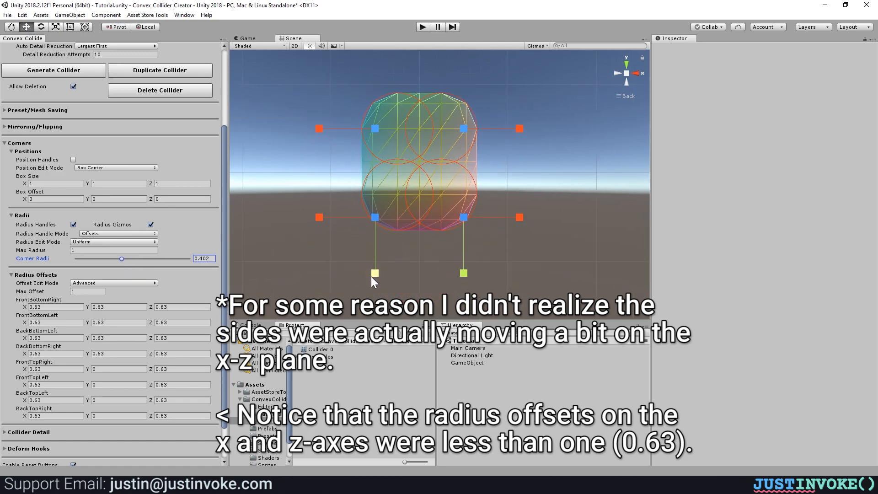
Step: Raise the Y radius offsets of the four bottom corners to 1 and reduce the uniform corner radii
drag(376, 275, 357, 367)
drag(461, 274, 414, 385)
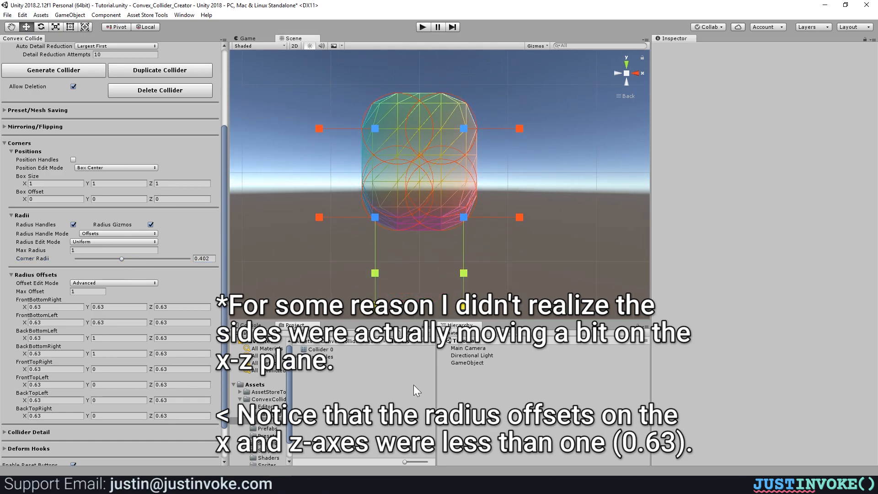
drag(372, 273, 378, 320)
drag(460, 273, 315, 376)
drag(122, 259, 104, 265)
middle_drag(487, 181, 447, 212)
scroll(448, 213, up, 2)
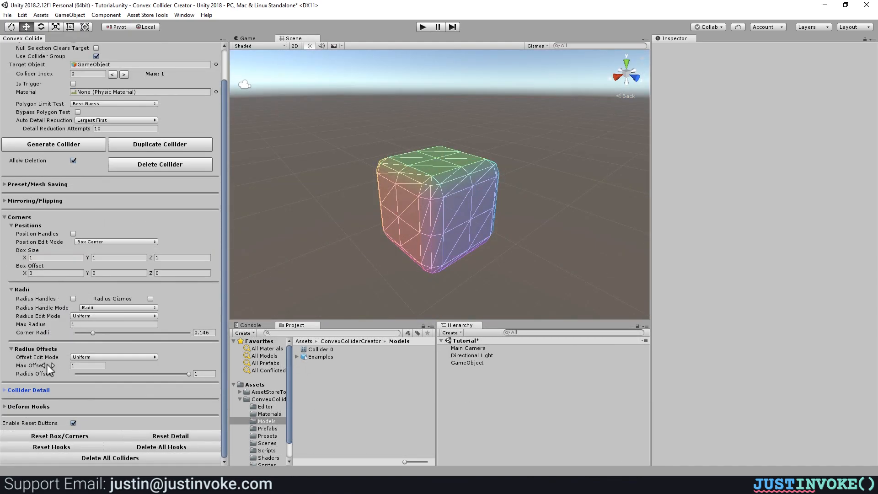
Step: Expand the Collider Detail settings and set Detail All Corners to 2
click(6, 390)
scroll(101, 356, down, 4)
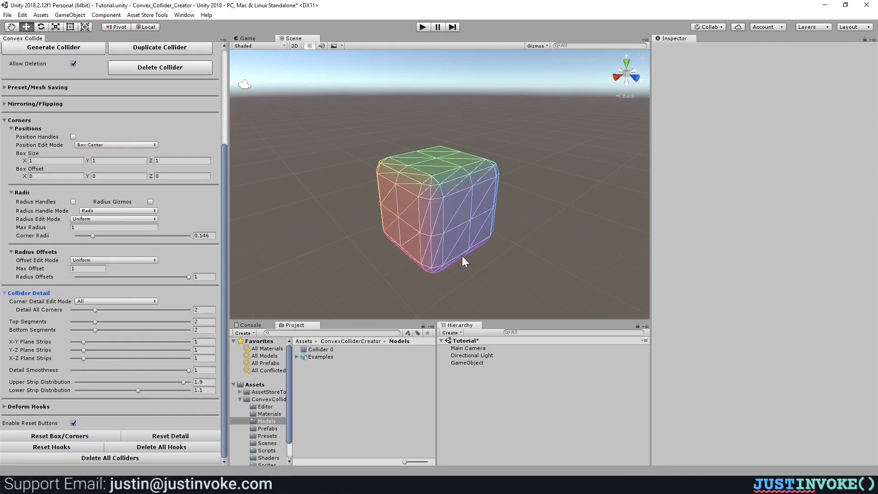
right_drag(459, 201, 434, 202)
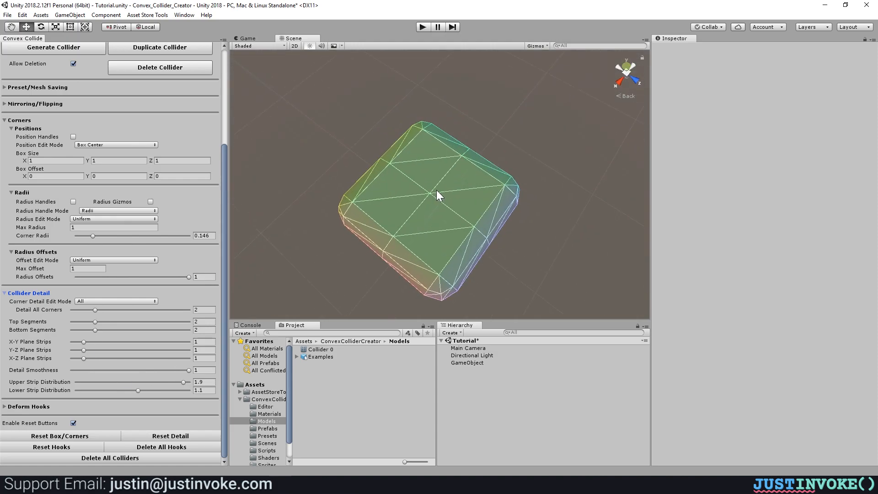
alt+drag(436, 190, 405, 134)
alt+drag(345, 194, 363, 158)
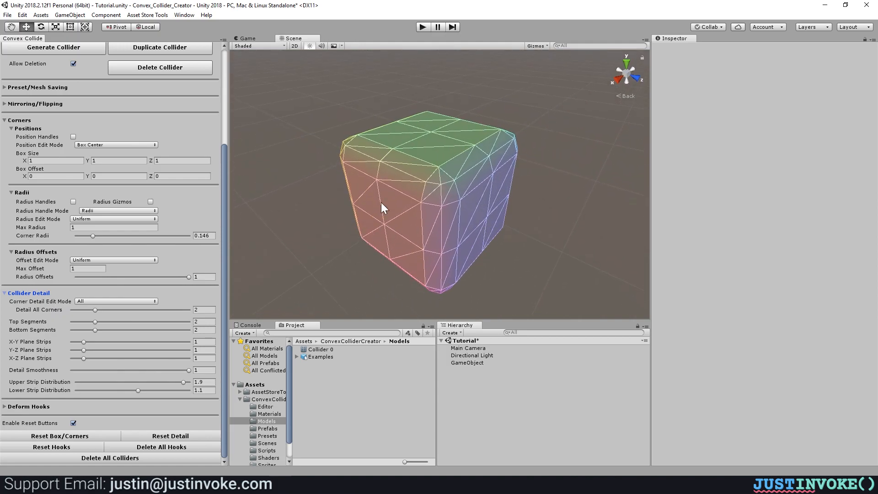
alt+drag(357, 193, 355, 211)
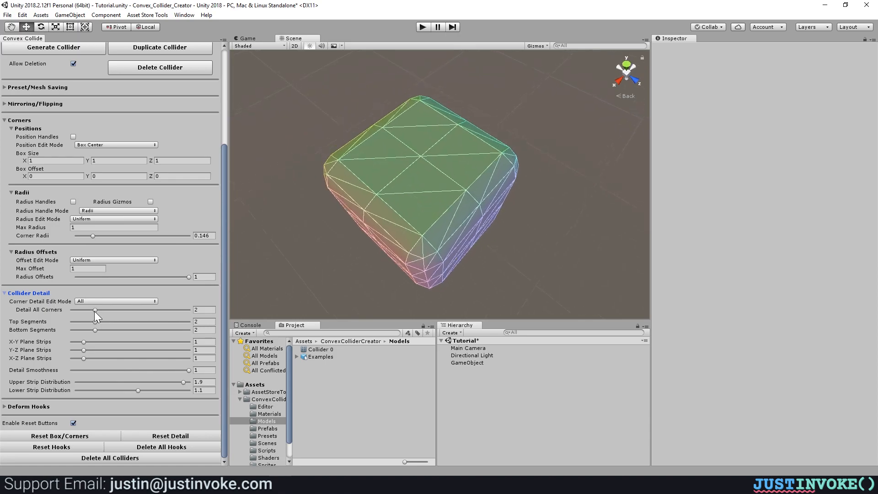
mouse_move(95, 311)
mouse_down()
mouse_move(163, 306)
mouse_move(58, 292)
mouse_move(152, 286)
mouse_move(64, 290)
mouse_move(111, 291)
mouse_move(94, 310)
mouse_up()
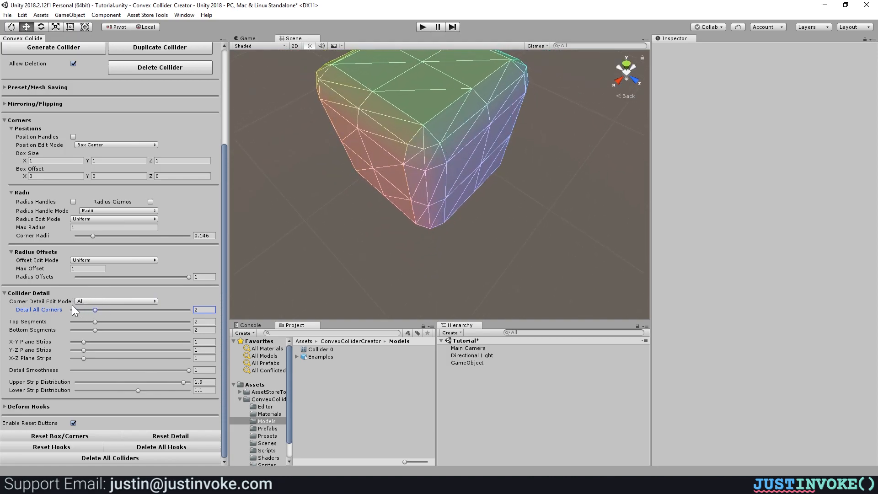
Step: Switch Corner Detail Edit Mode to Individual, set Detail Front Right to 0 and Detail Back Left to 7, and try out Detail Back Right
click(79, 301)
click(106, 322)
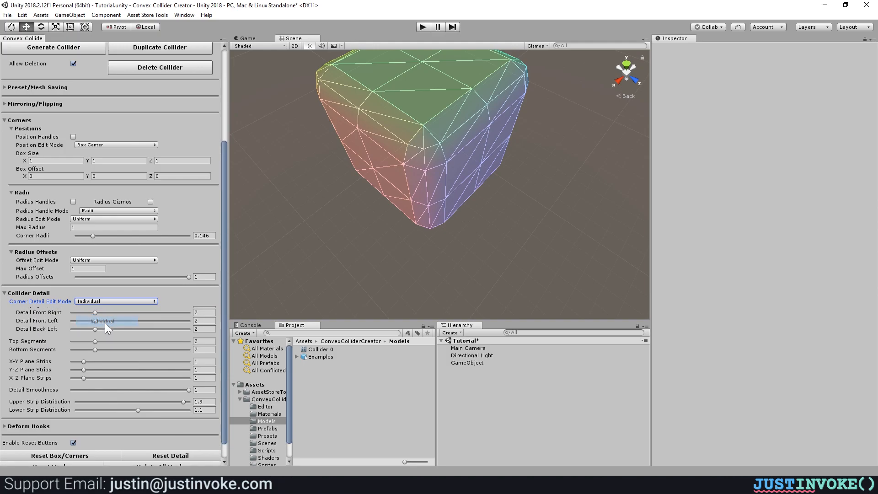
drag(96, 310, 156, 330)
text(0)
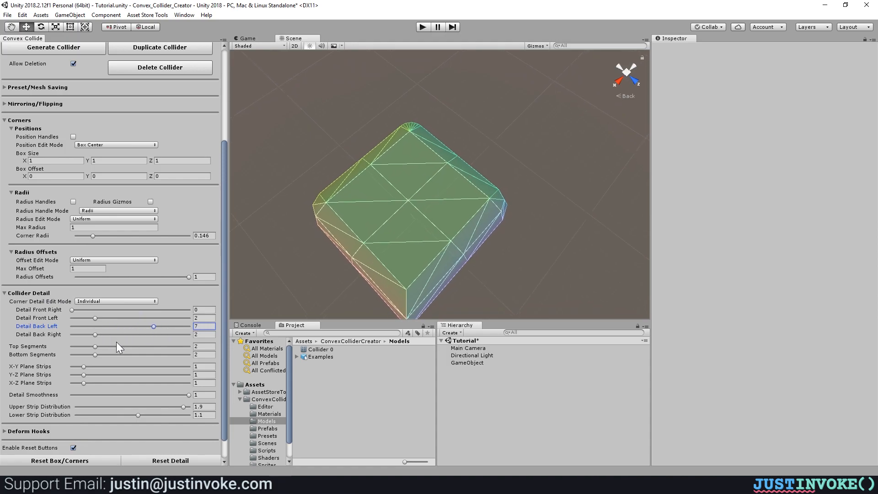
drag(100, 353, 96, 334)
Step: Return Corner Detail Edit Mode to All and set Detail All Corners to 2
click(94, 301)
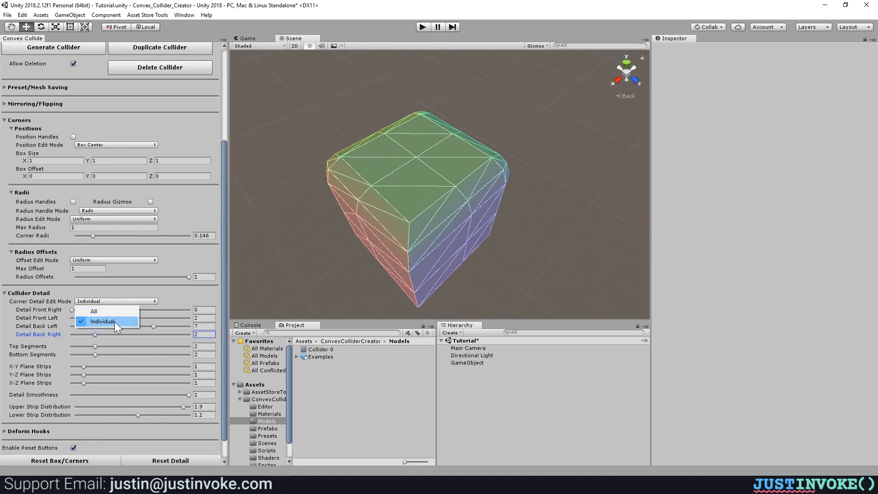
click(103, 313)
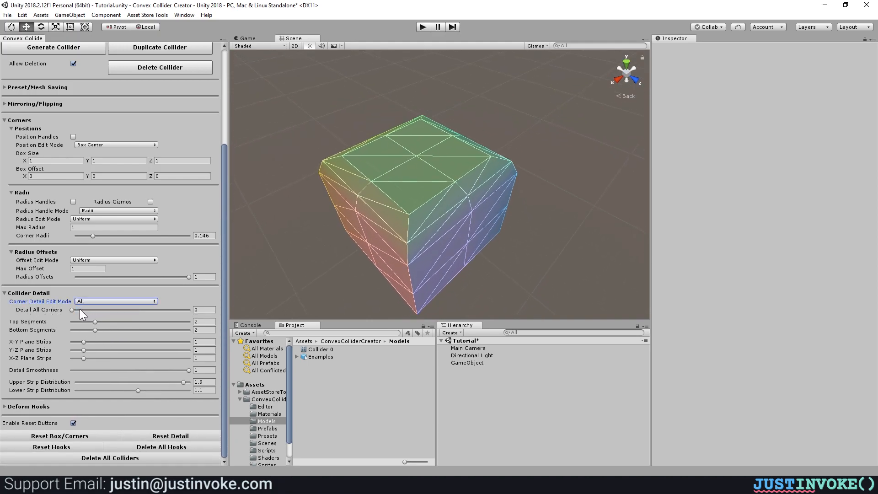
drag(79, 309, 95, 310)
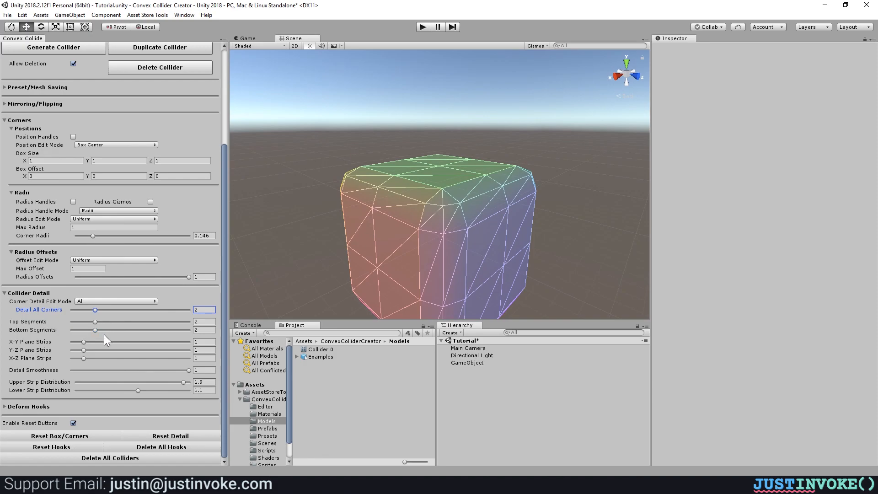
Step: Reduce Detail All Corners, Top Segments and Bottom Segments to 0 and set the corner radii to 0.122
right_drag(475, 178, 272, 298)
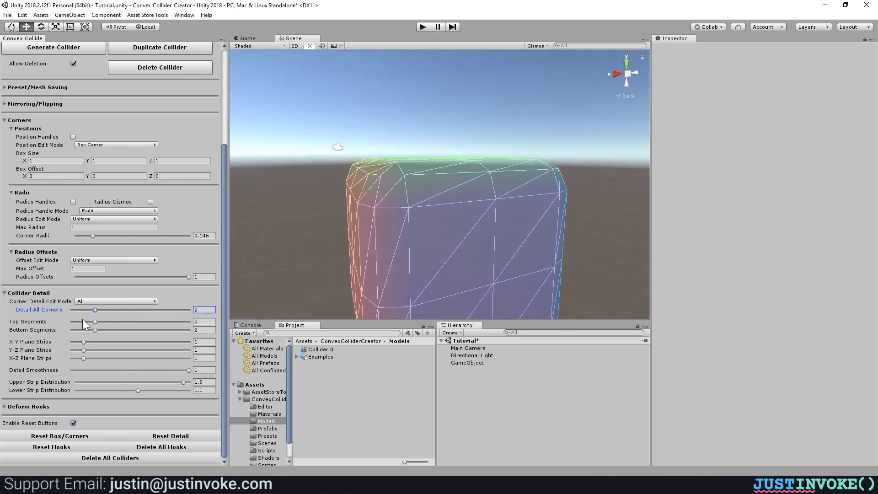
drag(98, 323, 64, 311)
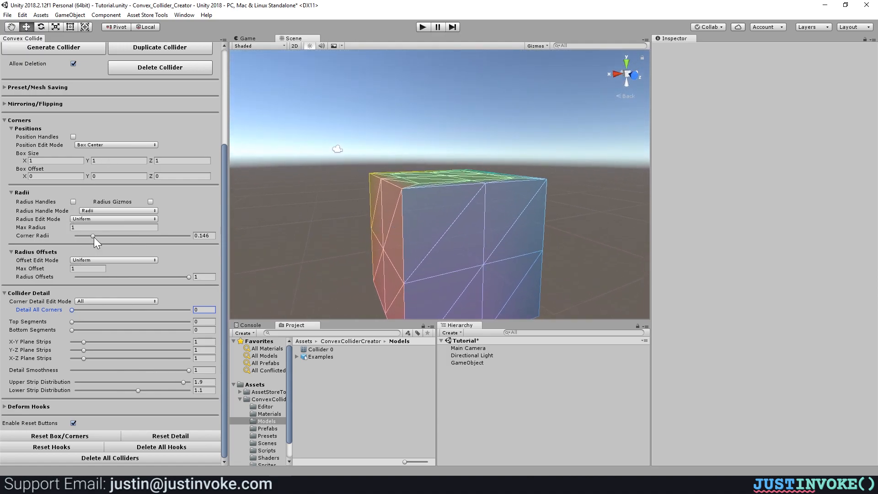
mouse_move(92, 236)
mouse_down()
mouse_move(75, 237)
mouse_move(90, 238)
mouse_up()
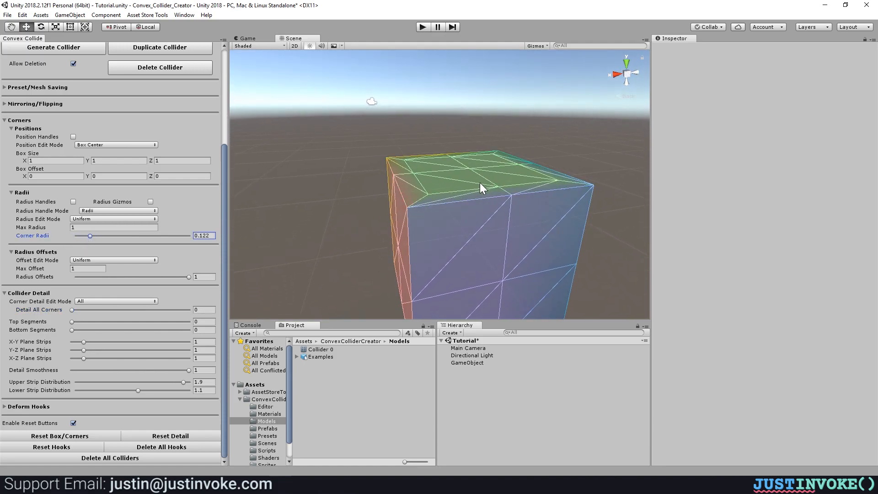
Step: Switch Position Edit Mode to Individual, enable the position handles and raise the FrontTopRight corner to a Y of about 0.98
click(97, 145)
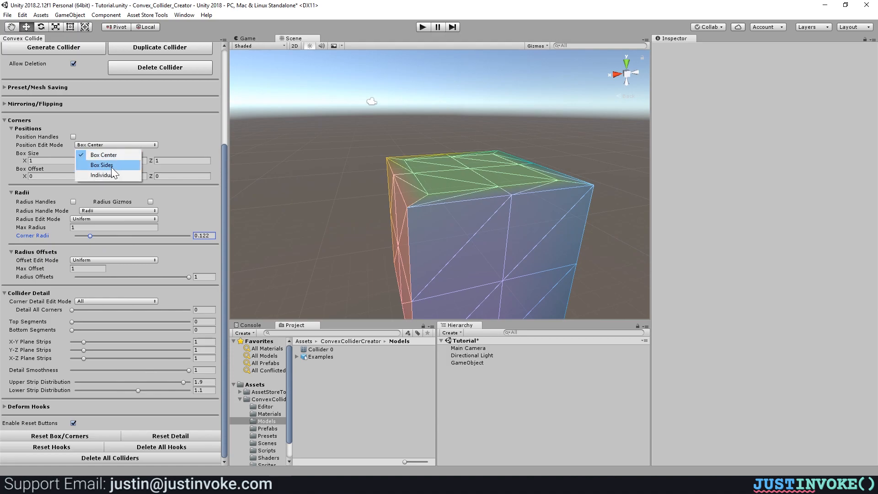
click(108, 173)
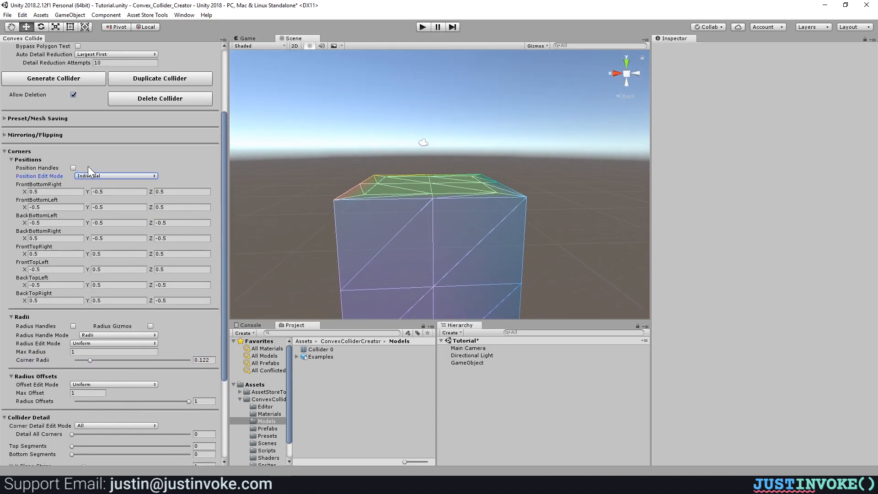
click(73, 167)
drag(335, 173, 332, 53)
alt+drag(379, 178, 394, 239)
alt+drag(507, 212, 375, 247)
Step: Drop the uniform corner radii to 0, raise them to 0.138, and return Position Edit Mode to Box Center
drag(89, 361, 23, 362)
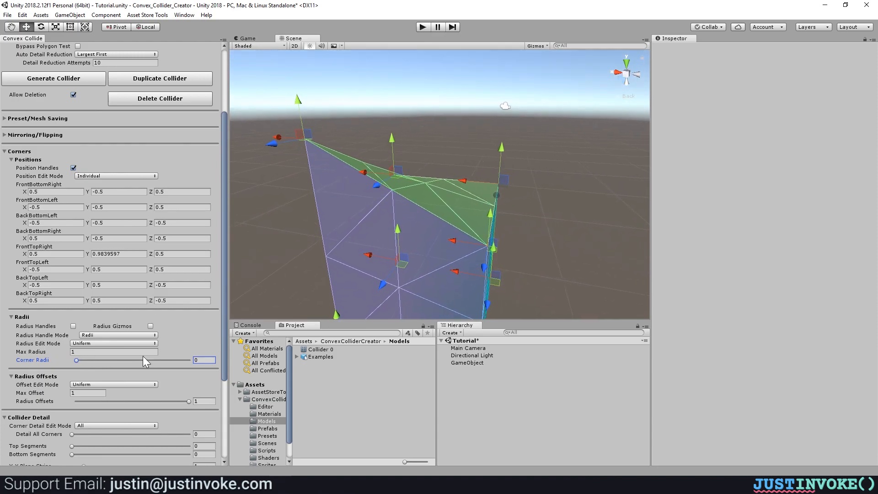
drag(76, 360, 90, 361)
click(90, 177)
click(106, 186)
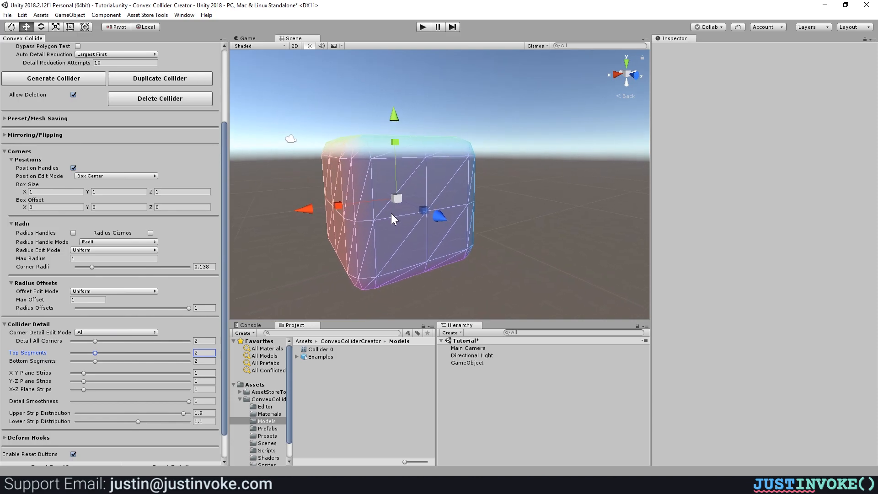
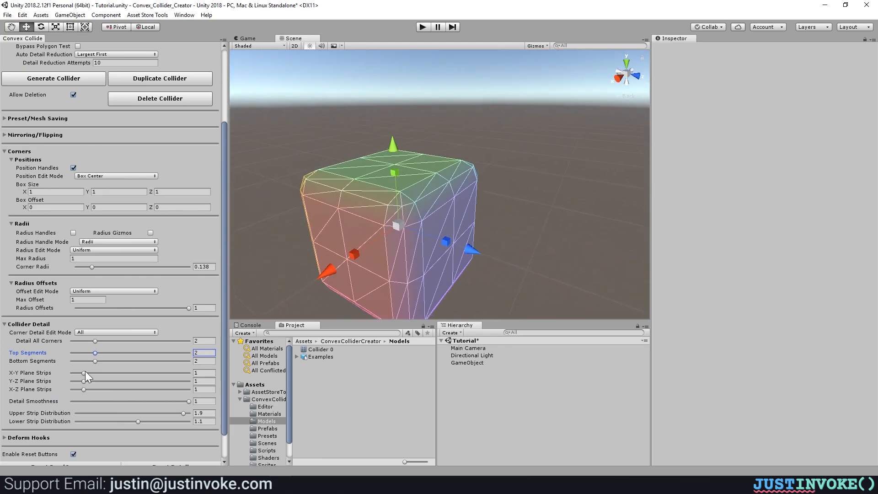
Step: Vary the X-Y, Y-Z and X-Z Plane Strips in turn to compare the faces they affect, returning each to 1
drag(84, 372, 20, 382)
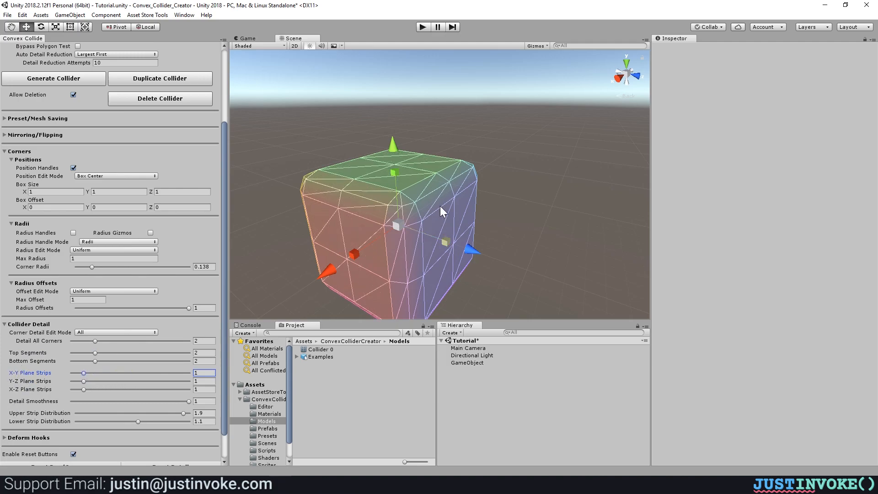
alt+drag(416, 149, 408, 144)
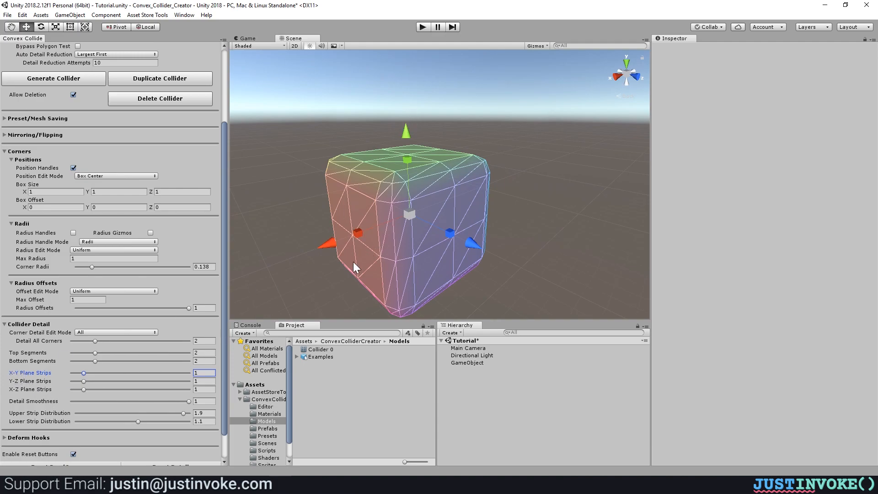
alt+drag(357, 229, 377, 235)
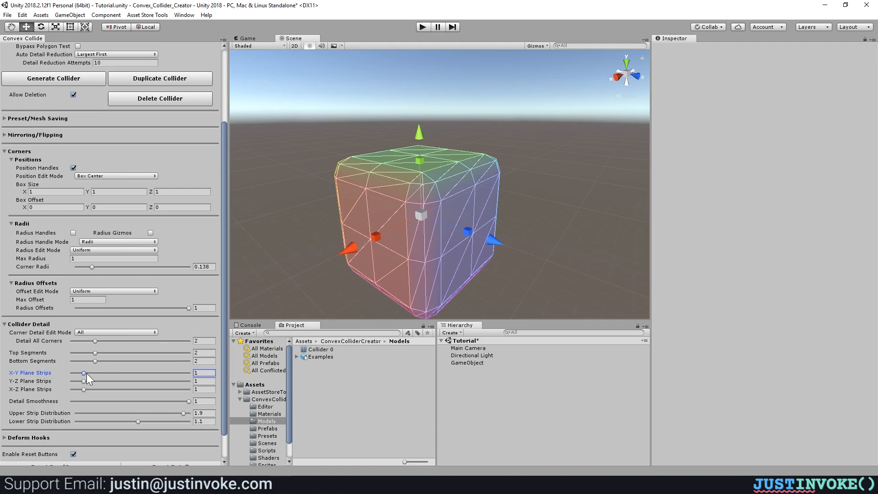
mouse_move(82, 374)
mouse_down()
mouse_move(138, 375)
mouse_move(83, 372)
mouse_up()
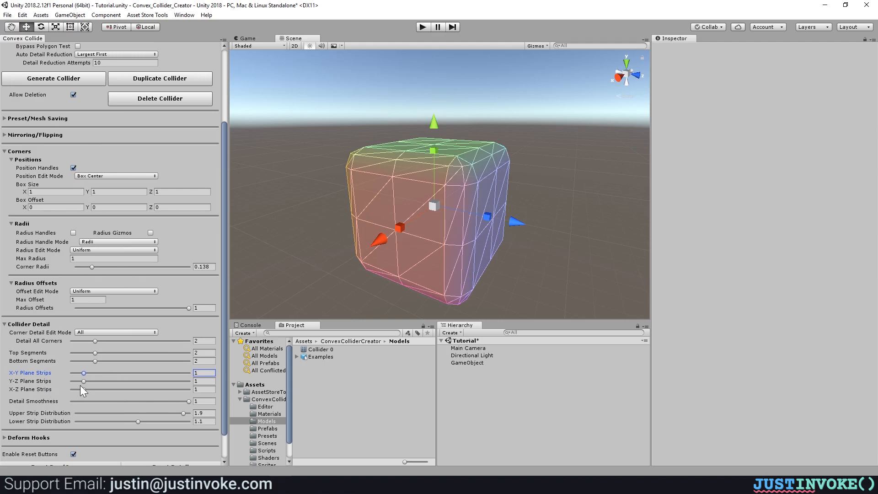
mouse_move(84, 383)
mouse_down()
mouse_move(128, 385)
mouse_move(69, 377)
mouse_move(82, 385)
mouse_up()
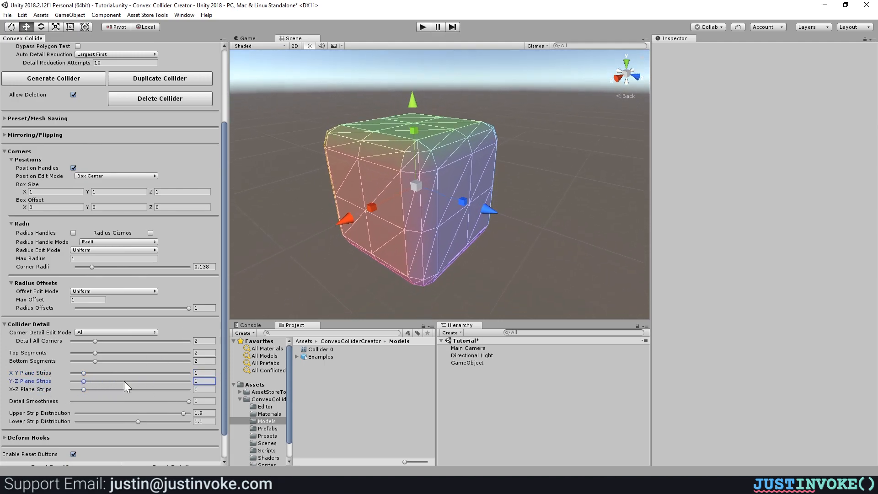
mouse_move(83, 389)
mouse_down()
mouse_move(141, 389)
mouse_move(82, 396)
mouse_up()
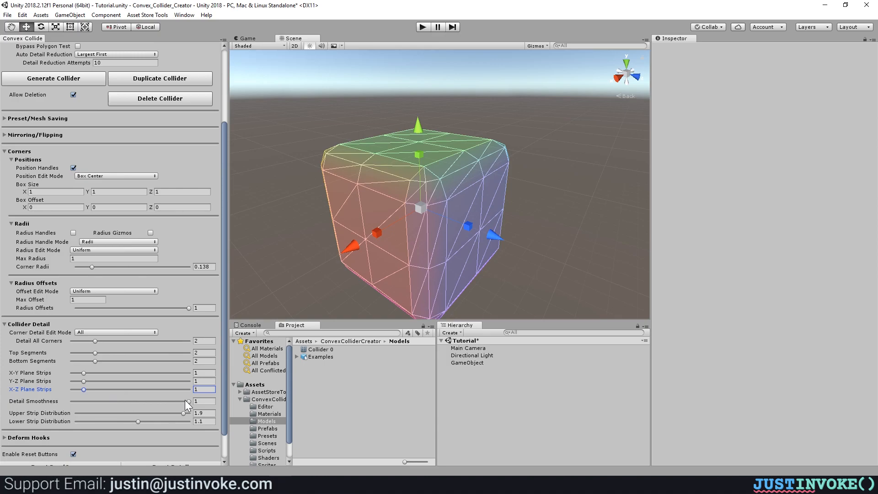
Step: Switch Position Edit Mode to Individual and move FrontTopRight to X 0.758, Y 0.475, FrontTopLeft to Y 0.16, and BackTopRight to X 0.252, Y 0.82
click(188, 401)
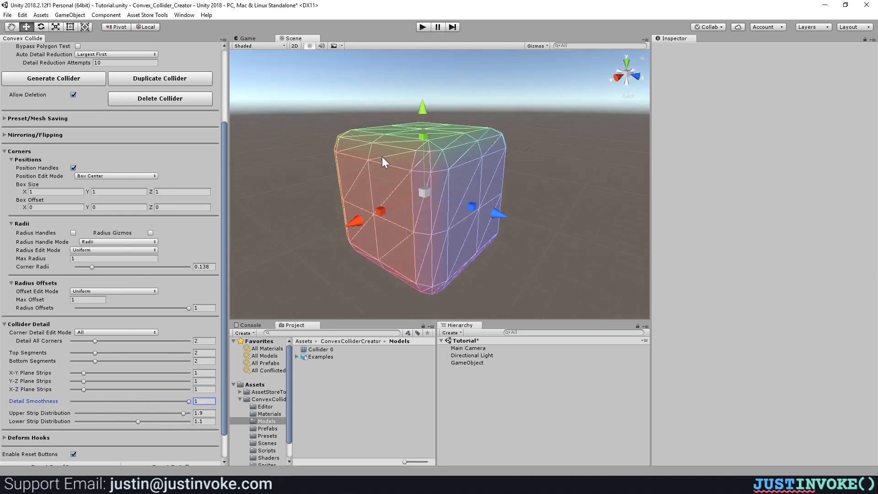
alt+drag(417, 159, 348, 202)
click(92, 176)
click(103, 206)
drag(303, 155, 326, 122)
drag(374, 191, 336, 208)
drag(478, 123, 456, 166)
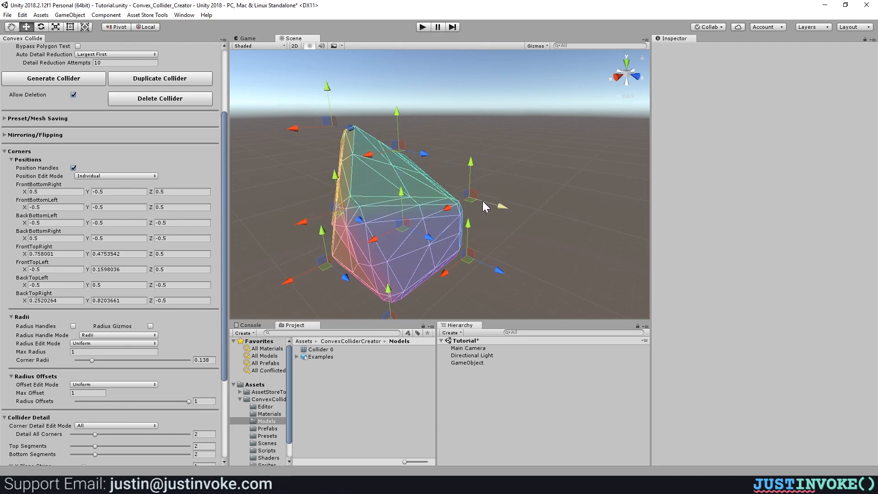
Step: Move the FrontTopLeft corner to Z 0.098, BackBottomRight to X 0.404, Z -0.474, and FrontBottomLeft to X -0.218, Z 0.136
drag(495, 217, 462, 200)
drag(466, 260, 421, 259)
scroll(421, 281, down, 5)
drag(358, 260, 364, 257)
scroll(122, 355, down, 3)
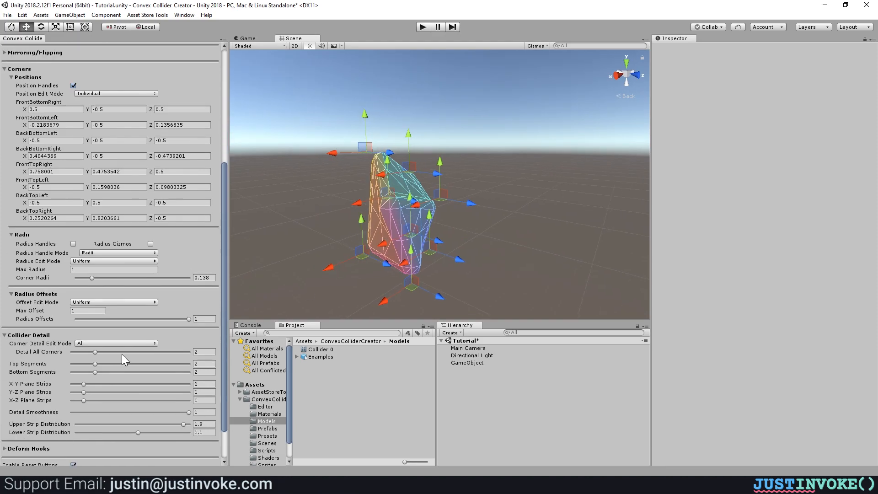
Step: Switch Radius Edit Mode to Uniform Individual and give the corners differing radii, from 0.065 at FrontTopLeft to 0.398 at BackBottomRight
click(96, 261)
click(98, 281)
click(115, 277)
mouse_move(92, 294)
mouse_down()
mouse_move(85, 294)
mouse_move(104, 294)
mouse_up()
click(121, 302)
click(84, 318)
click(117, 327)
drag(92, 335, 105, 311)
alt+drag(349, 234, 386, 234)
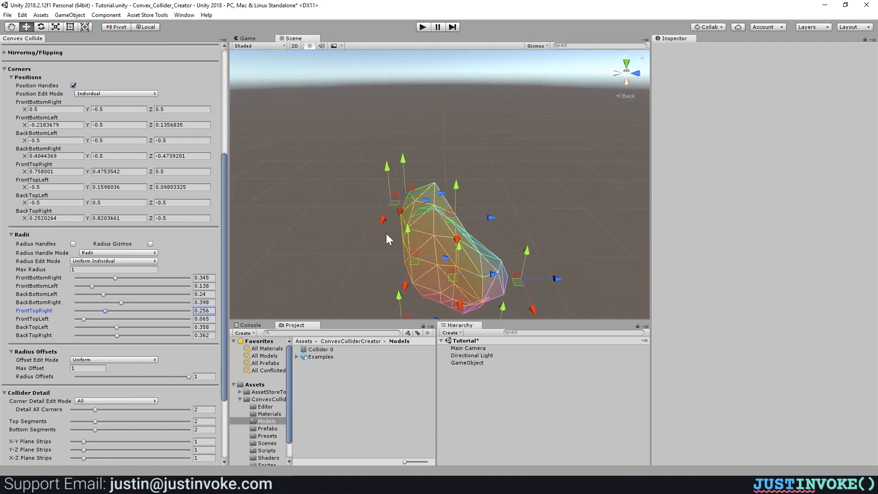
Step: Move the BackTopRight corner to X 0.5, Z -0.747 and set the X-Y, Y-Z and X-Z Plane Strips to 3
drag(391, 204, 500, 217)
scroll(134, 366, down, 5)
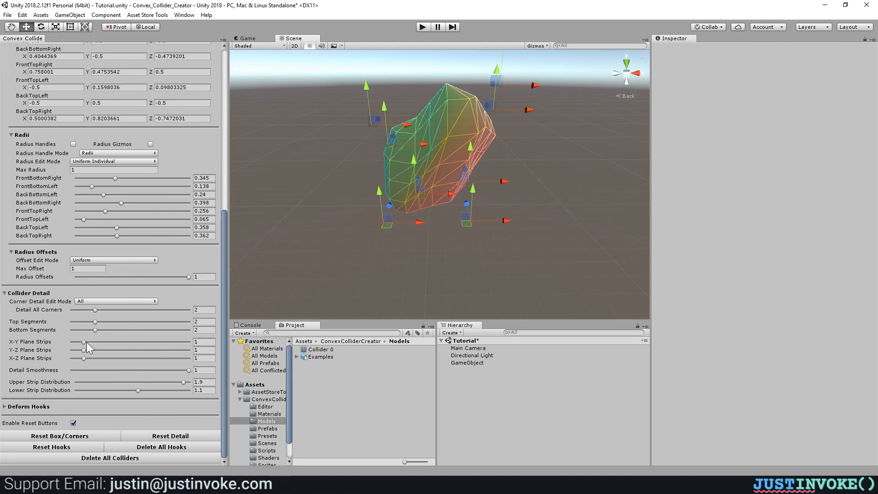
drag(89, 342, 107, 359)
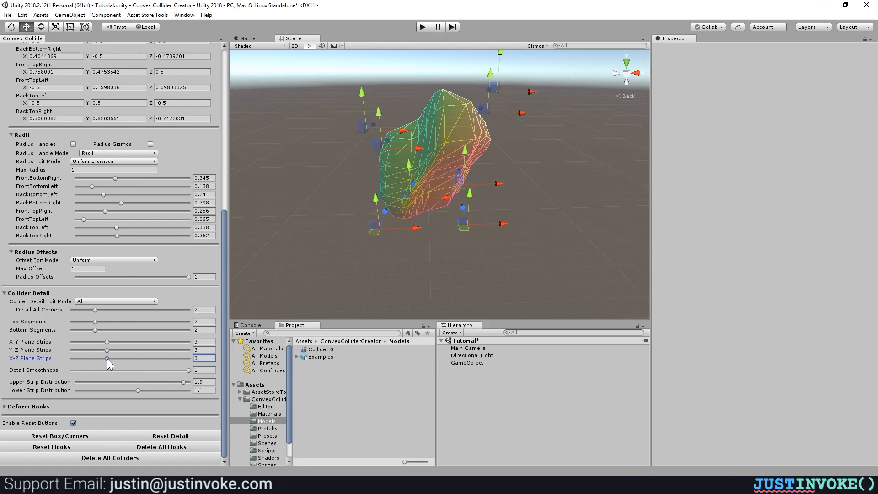
Step: Set Detail All Corners, Top Segments and Bottom Segments to 4
alt+drag(417, 192, 271, 254)
drag(95, 310, 113, 331)
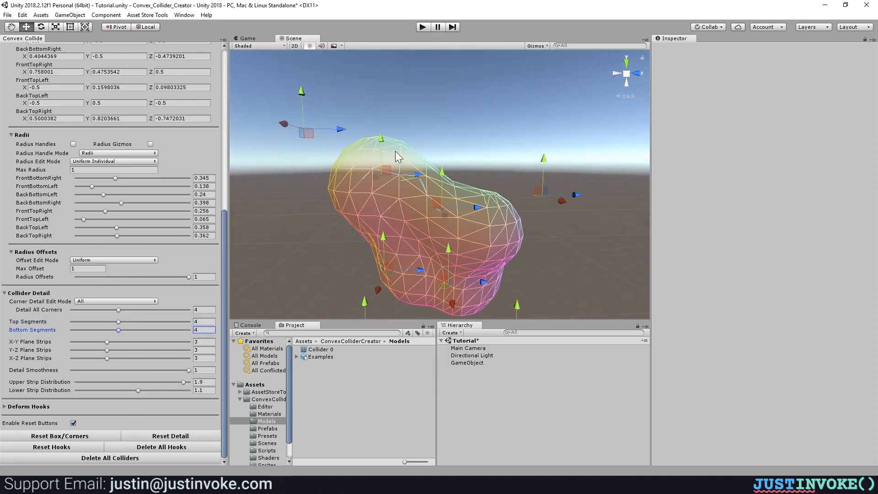
alt+drag(394, 151, 390, 129)
alt+drag(430, 160, 427, 188)
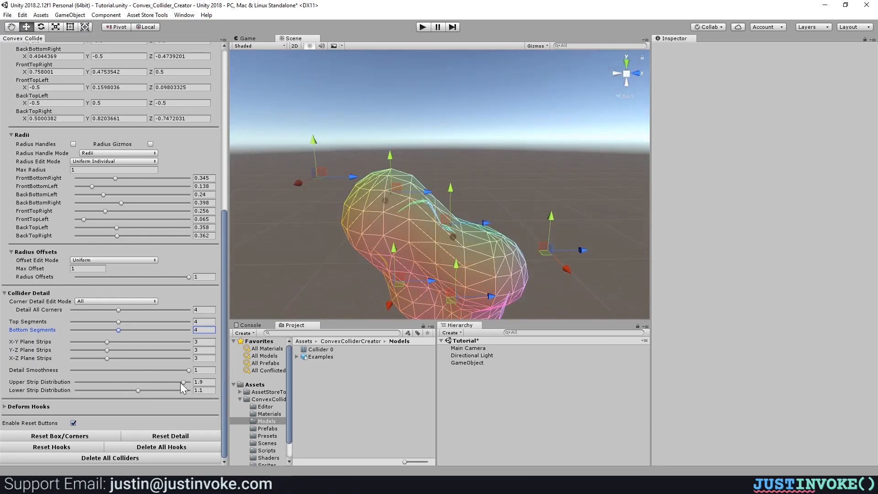
Step: Lower Detail Smoothness through 0.809 and 0.394 to compare the surface, and restore it to 1
drag(189, 370, 169, 360)
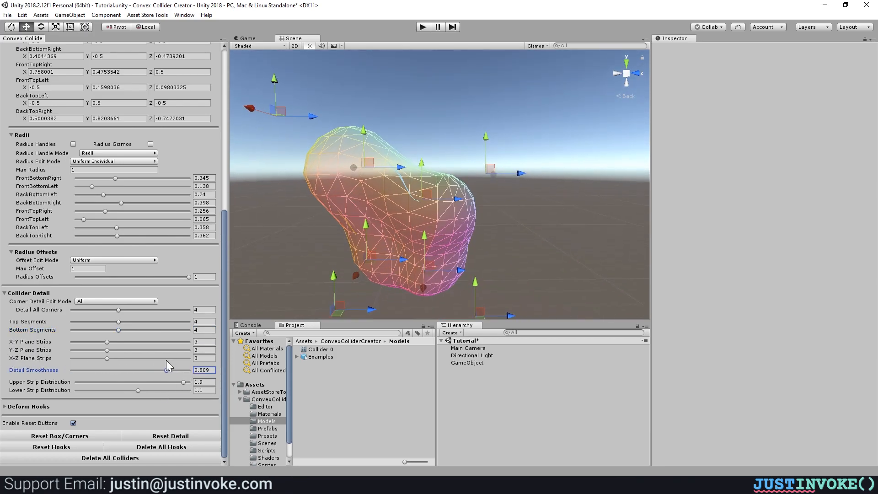
drag(166, 361, 46, 363)
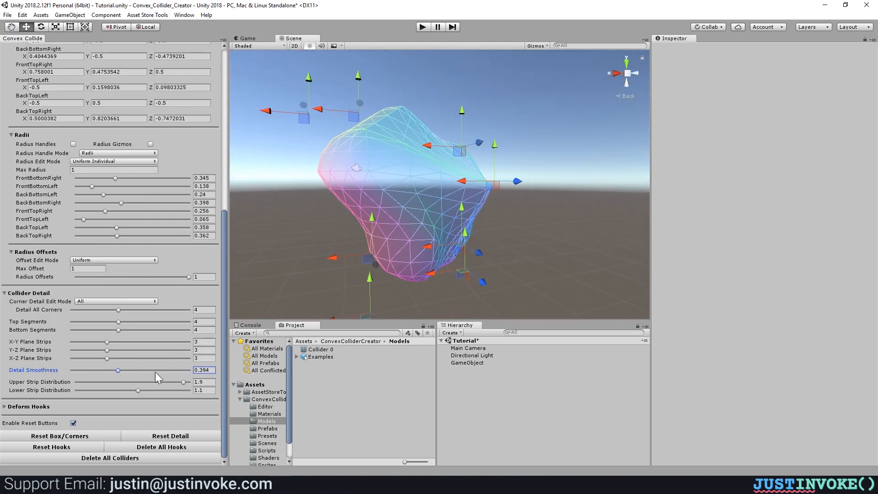
drag(155, 371, 226, 372)
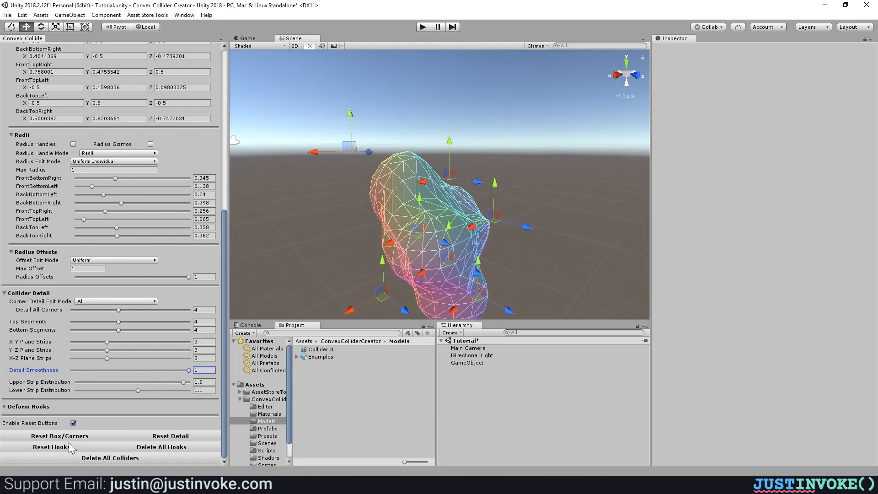
Step: Reset the box and corners, and set Radius Edit Mode to Uniform and Position Edit Mode to Box Center
click(74, 436)
click(94, 161)
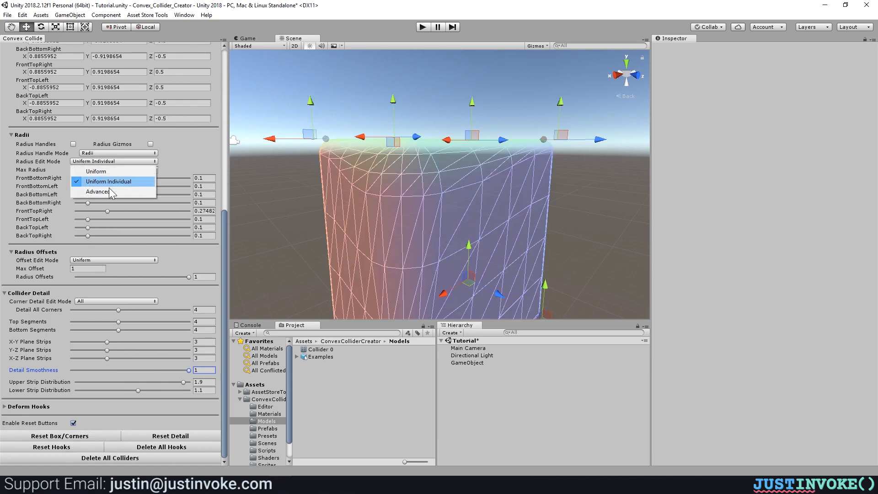
click(85, 167)
scroll(408, 253, down, 6)
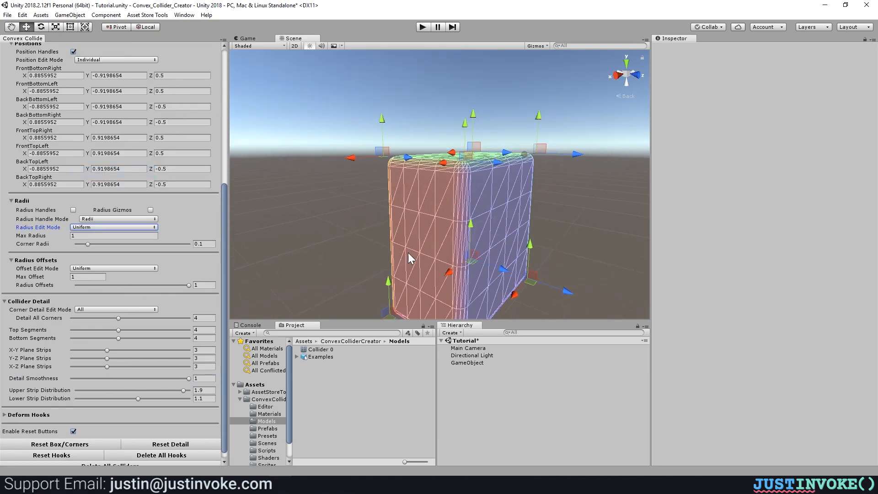
click(116, 59)
click(100, 70)
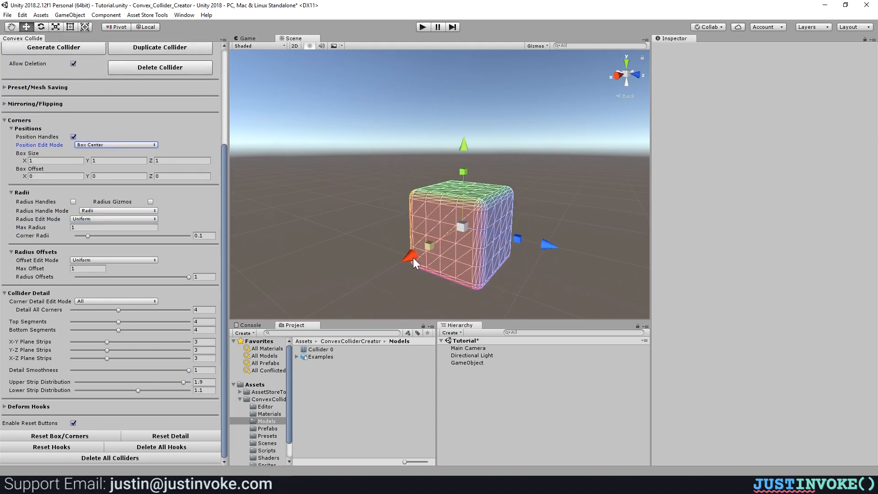
Step: Set the Upper Strip Distribution to 1.536 to compare the strips around the collider's upper corners
drag(413, 256, 388, 253)
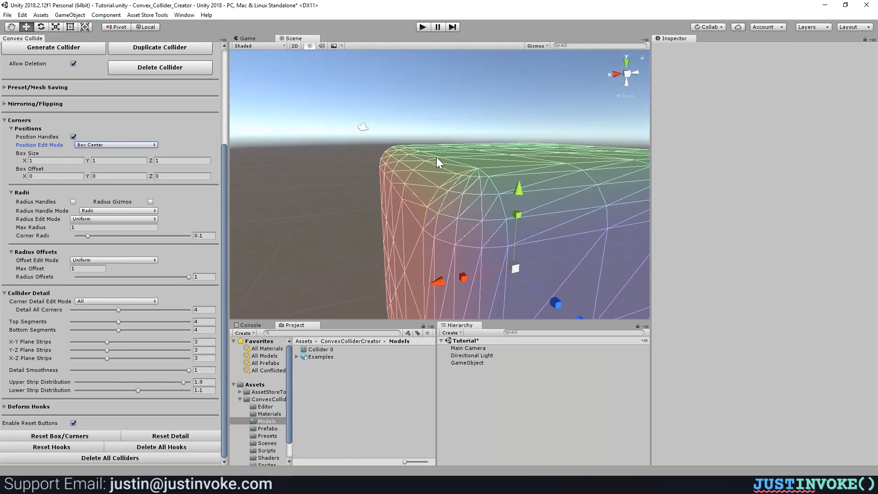
drag(183, 383, 162, 383)
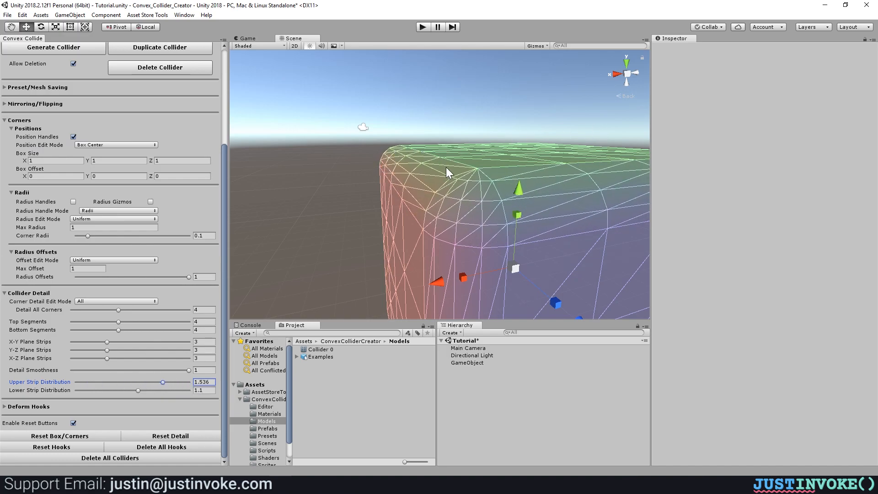
Step: Set the Lower Strip Distribution to 0.673 and further down, and reduce the Upper Strip Distribution to compare the collider's strips
drag(139, 391, 114, 390)
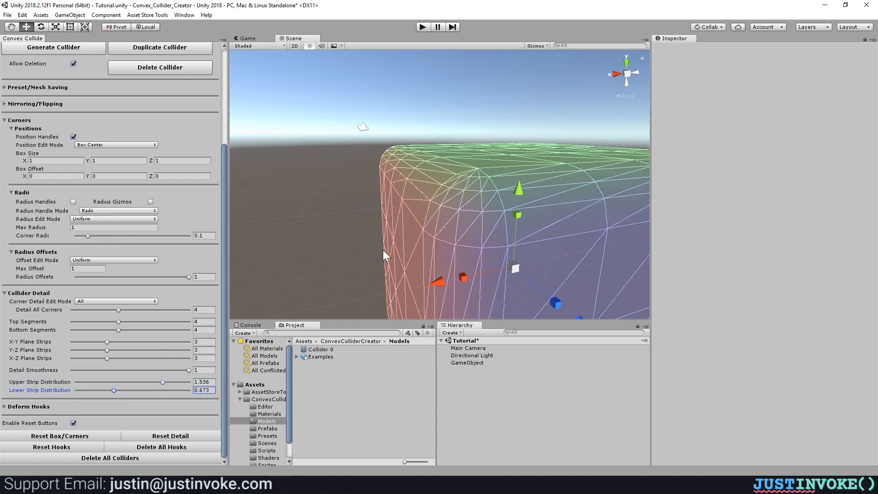
drag(110, 392, 87, 390)
alt+drag(432, 298, 462, 239)
drag(146, 380, 91, 391)
Step: Reset the collider's detail settings to their defaults
click(145, 437)
scroll(475, 248, down, 4)
alt+drag(475, 249, 454, 245)
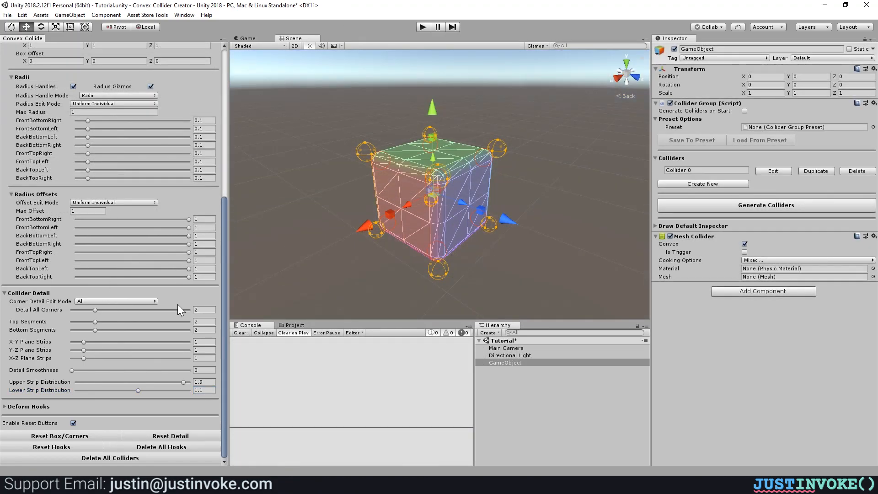
Step: Set Auto Detail Reduction to None for the GameObject's collider
scroll(178, 304, up, 10)
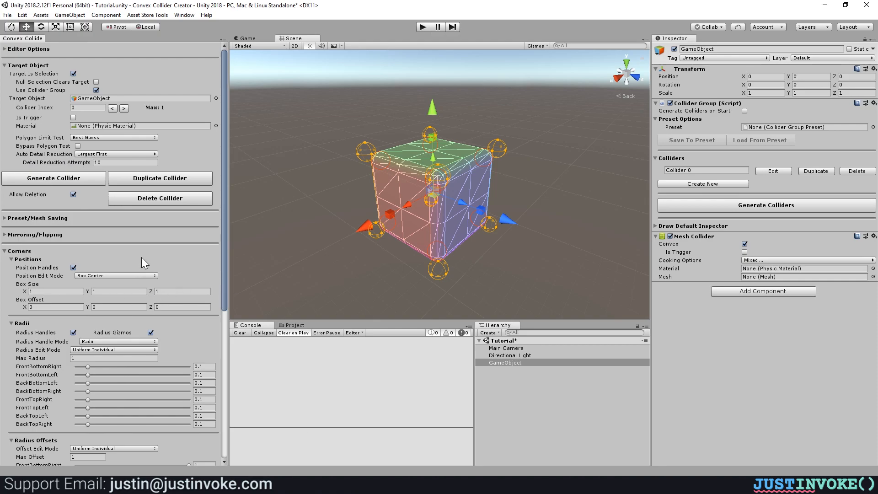
scroll(141, 257, down, 3)
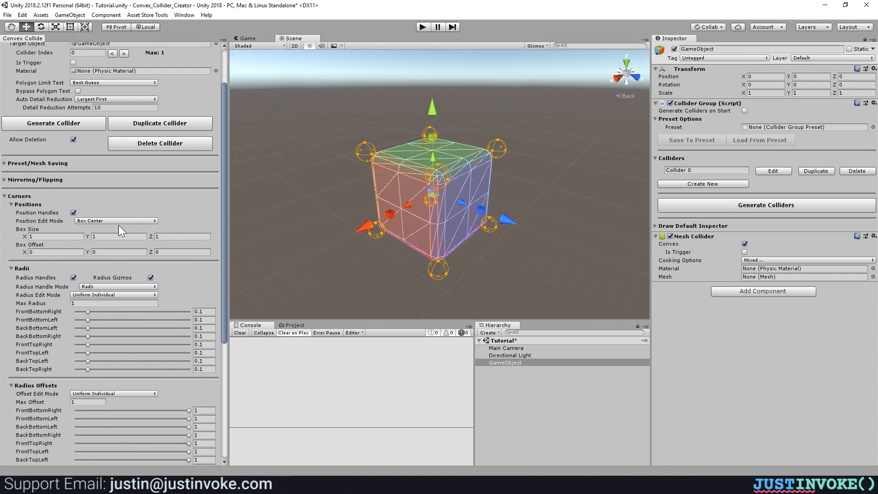
scroll(103, 199, up, 2)
click(84, 127)
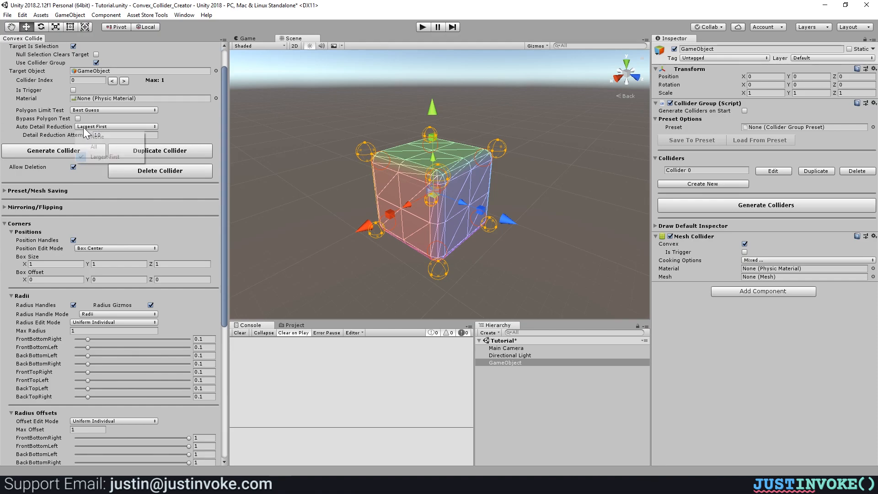
click(115, 136)
Step: Set Detail All Corners to 8 and generate the colliders
scroll(81, 296, down, 9)
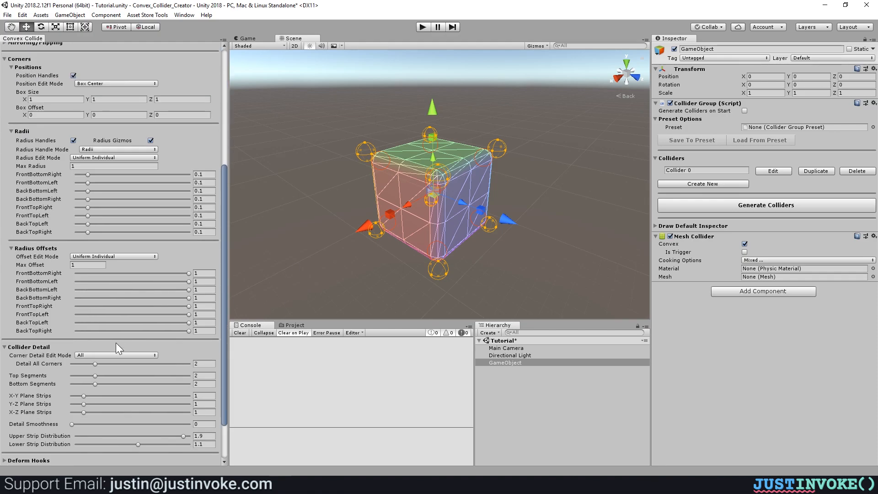
drag(94, 364, 167, 364)
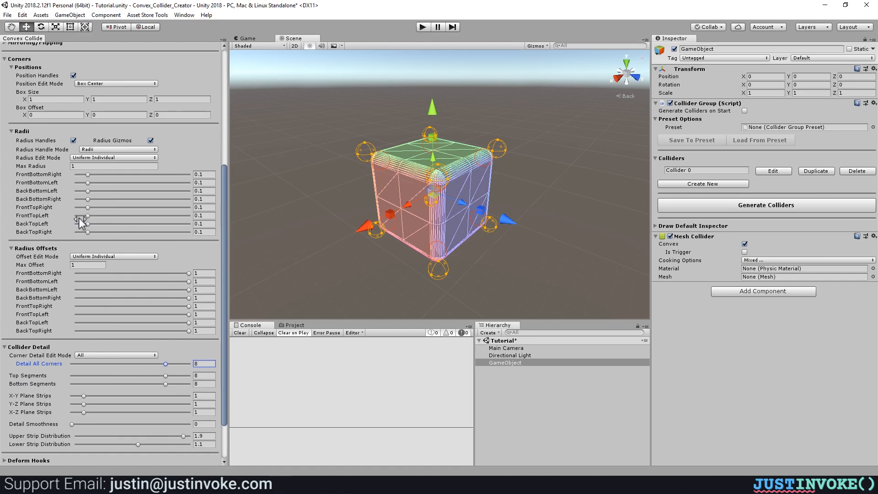
click(741, 205)
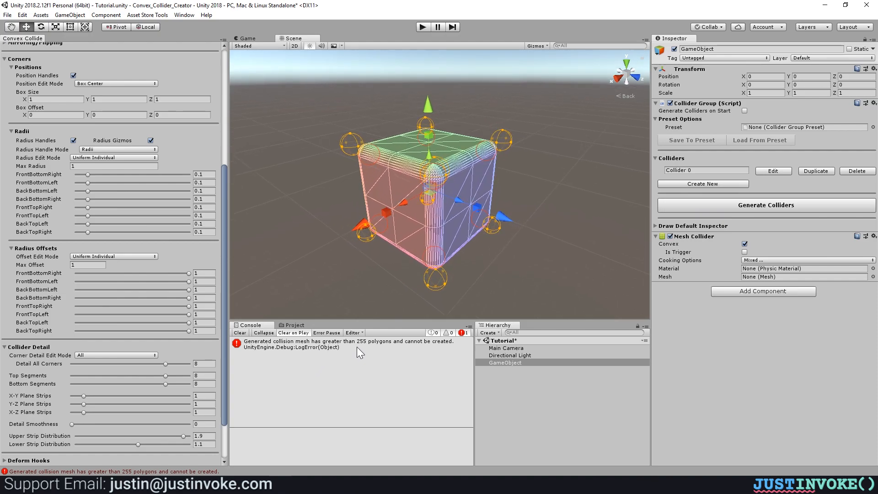
Step: Set Auto Detail Reduction to All
scroll(98, 379, down, 3)
scroll(108, 380, up, 5)
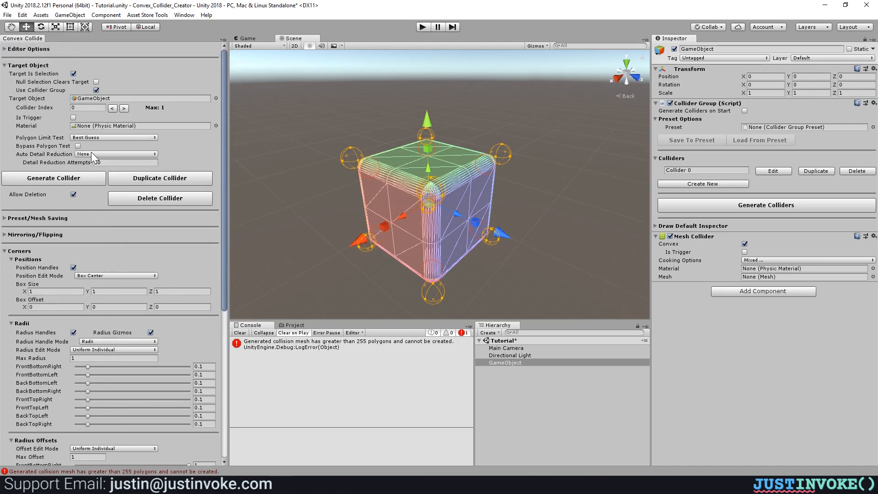
click(89, 154)
click(147, 4)
scroll(382, 211, down, 1)
alt+drag(382, 224, 376, 222)
scroll(100, 368, down, 9)
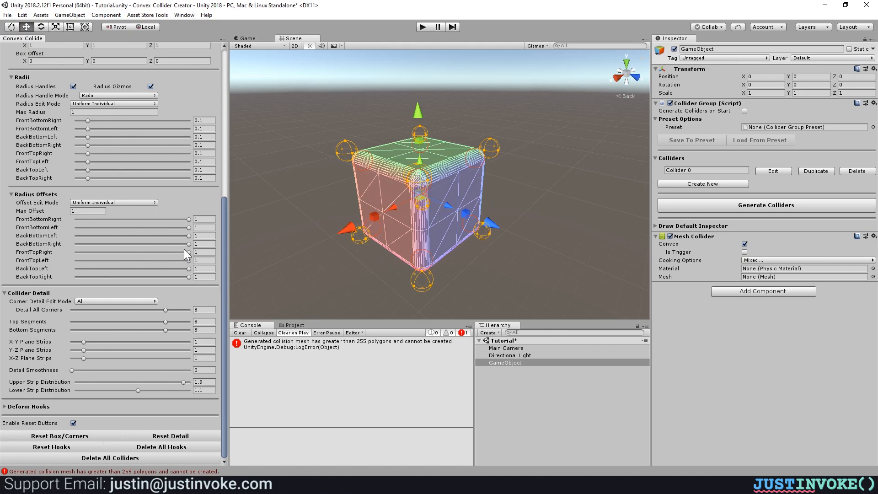
scroll(185, 248, up, 9)
click(102, 154)
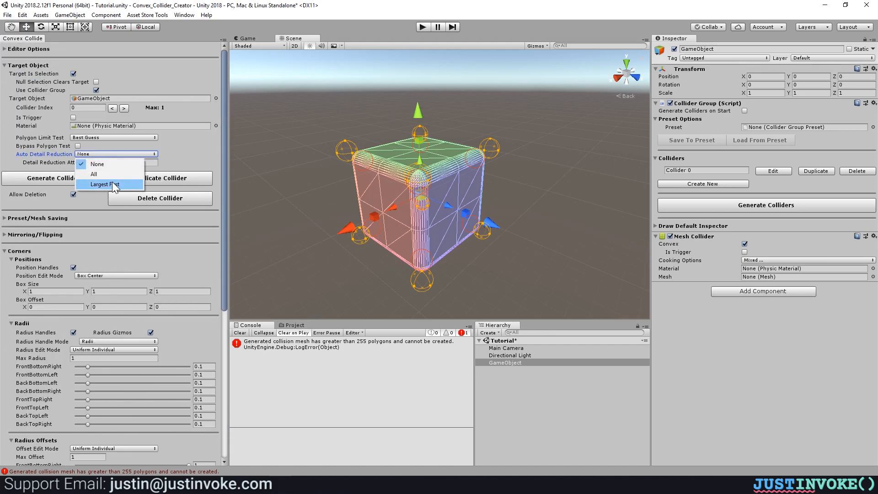
click(106, 175)
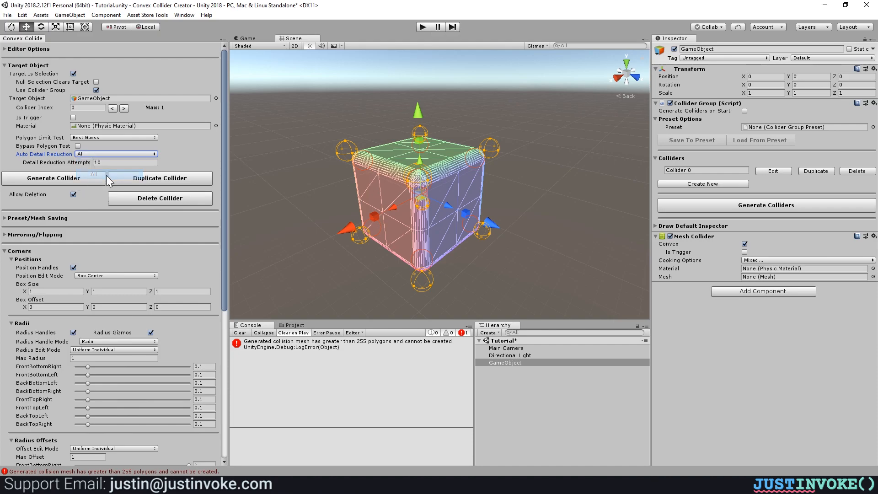
Step: Set the X-Y, Y-Z and X-Z Plane Strips to 4 and the Top and Bottom Segments to 10
scroll(122, 422, down, 9)
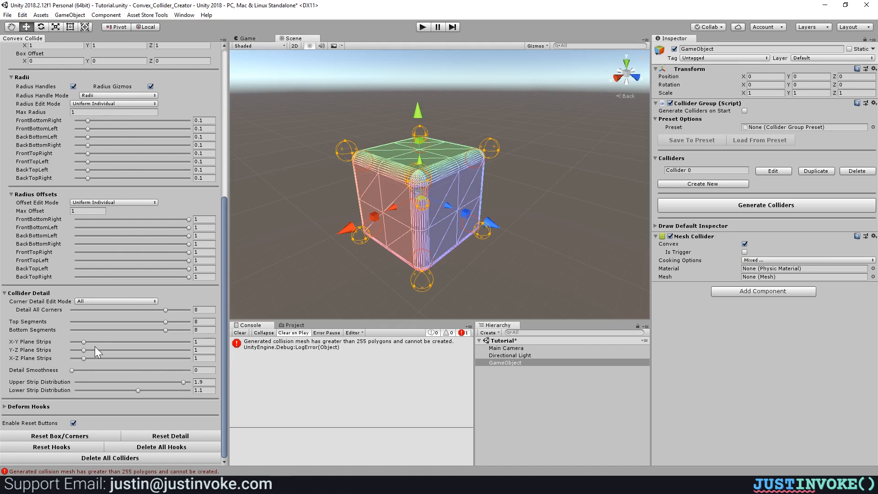
click(108, 341)
click(117, 350)
click(119, 359)
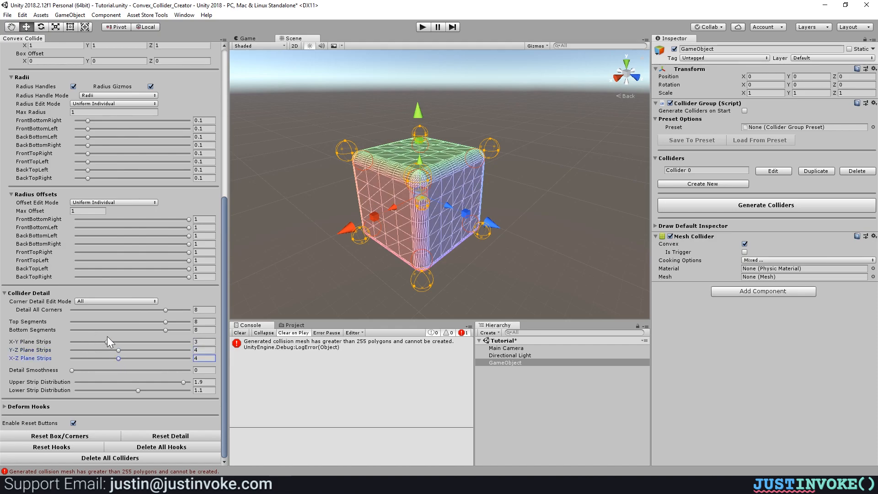
click(122, 342)
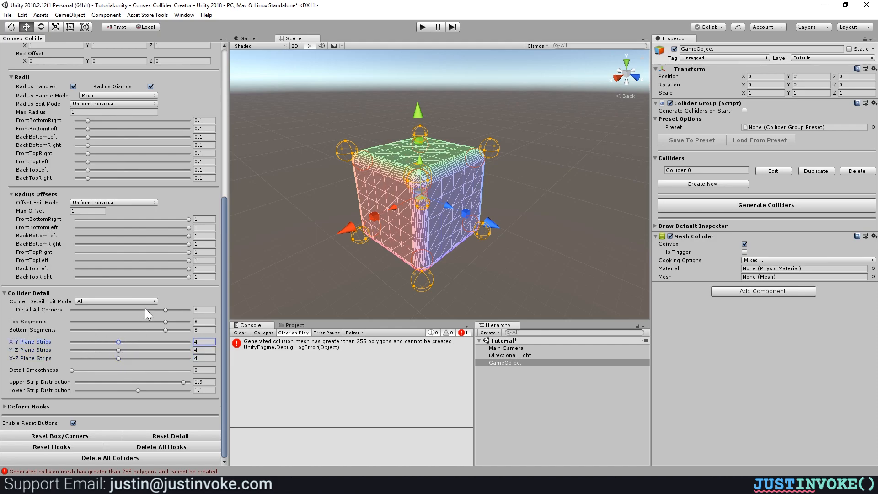
click(187, 322)
Step: Generate the collider group's colliders with detail reduction applied to all detail settings
scroll(61, 208, up, 10)
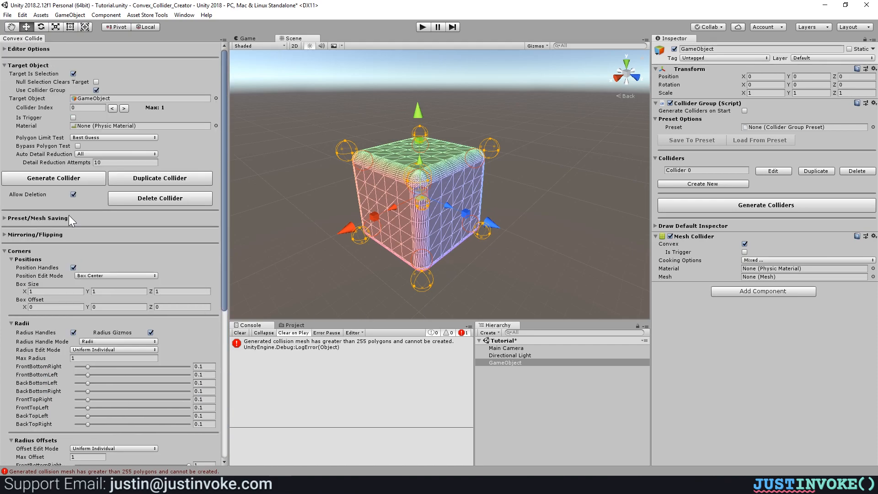
scroll(87, 317, down, 10)
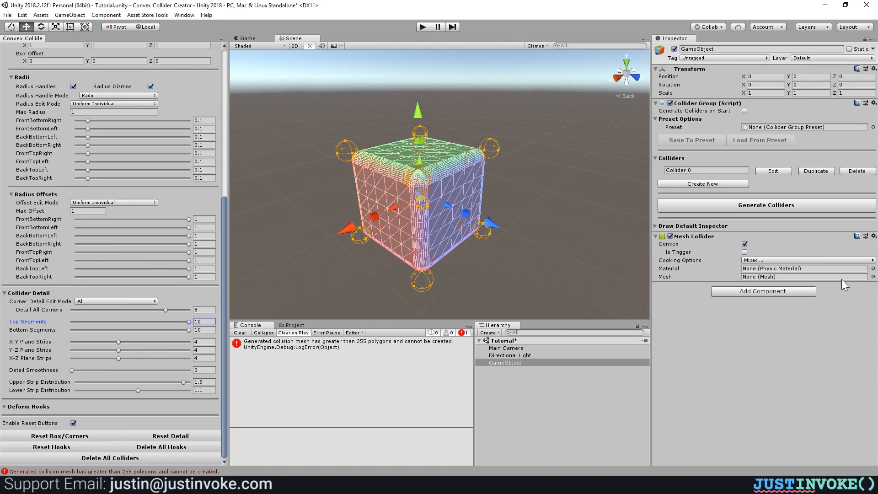
click(766, 208)
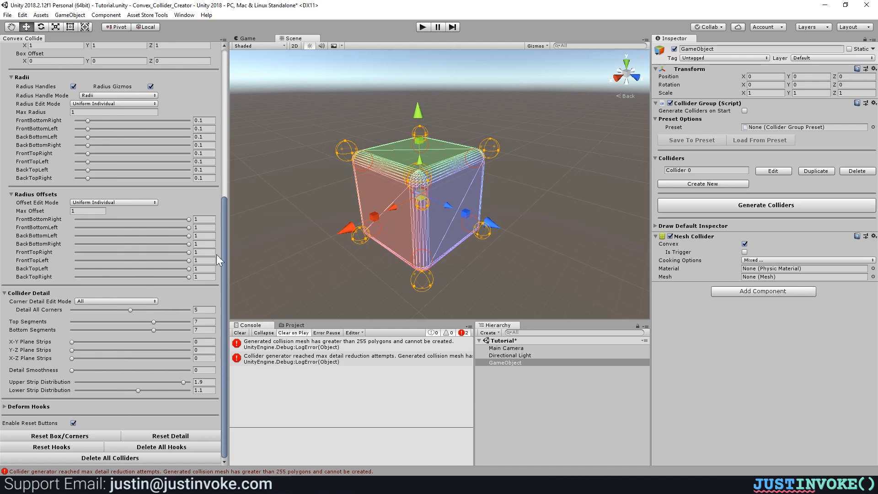
Step: Set Detail Reduction Attempts to 20 and generate the colliders again
drag(224, 244, 232, 84)
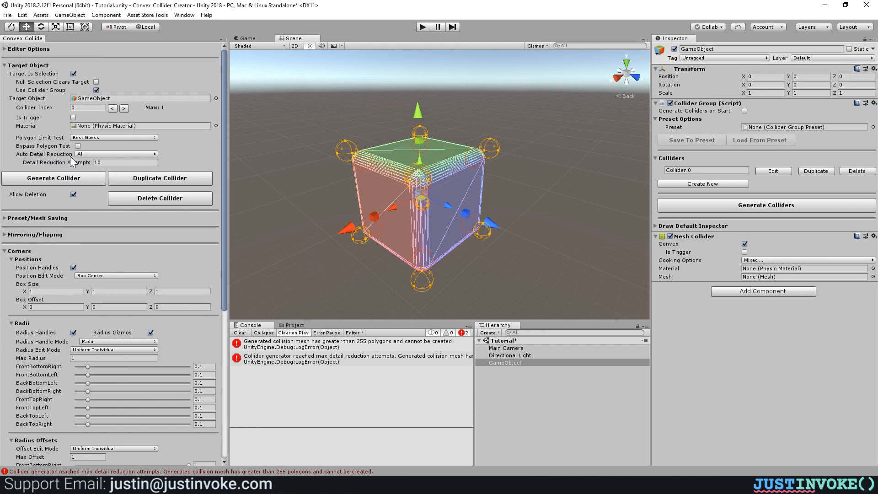
drag(58, 165, 108, 167)
scroll(150, 358, down, 10)
click(717, 211)
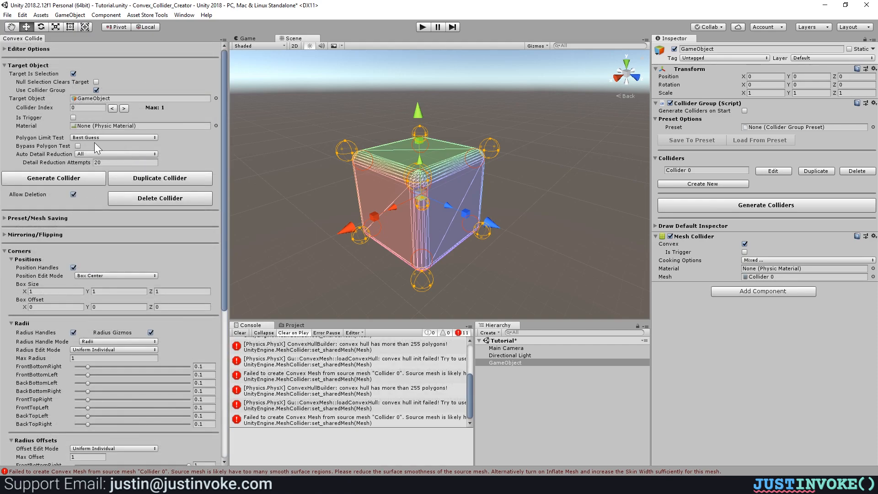
Step: Set Polygon Limit Test to Safe Guess and regenerate the colliders
click(84, 139)
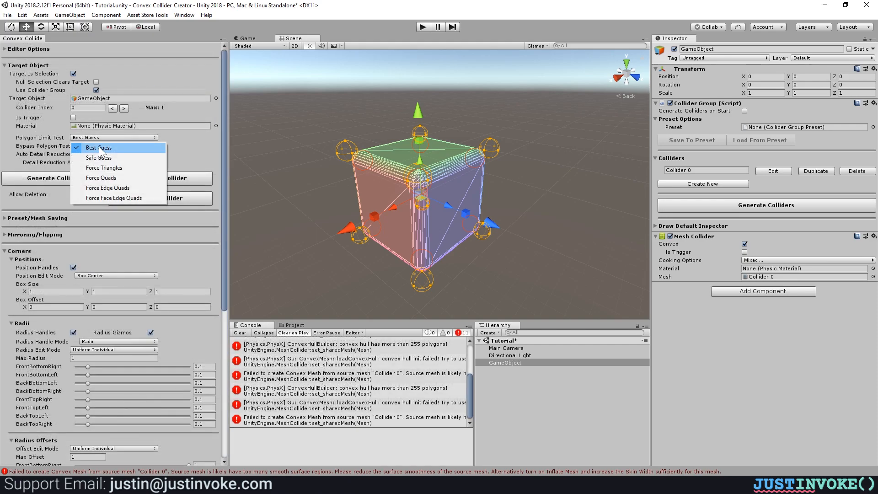
click(108, 157)
scroll(86, 364, down, 10)
click(744, 205)
Step: Review the logged errors and the collider's reduced detail values, and clear the Console
scroll(390, 412, up, 3)
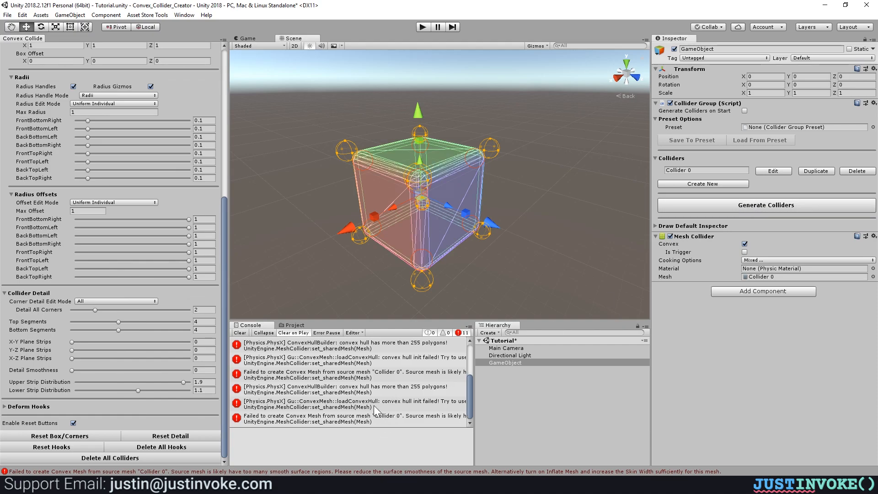
scroll(341, 409, down, 1)
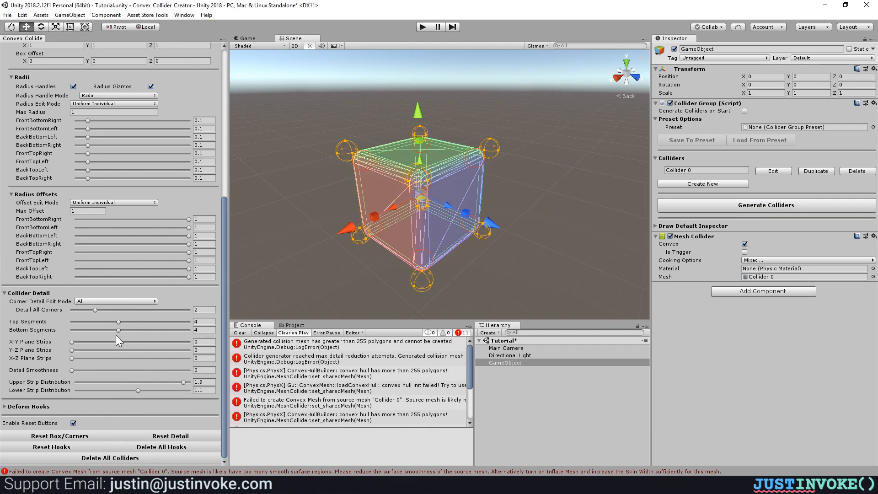
scroll(138, 242, up, 10)
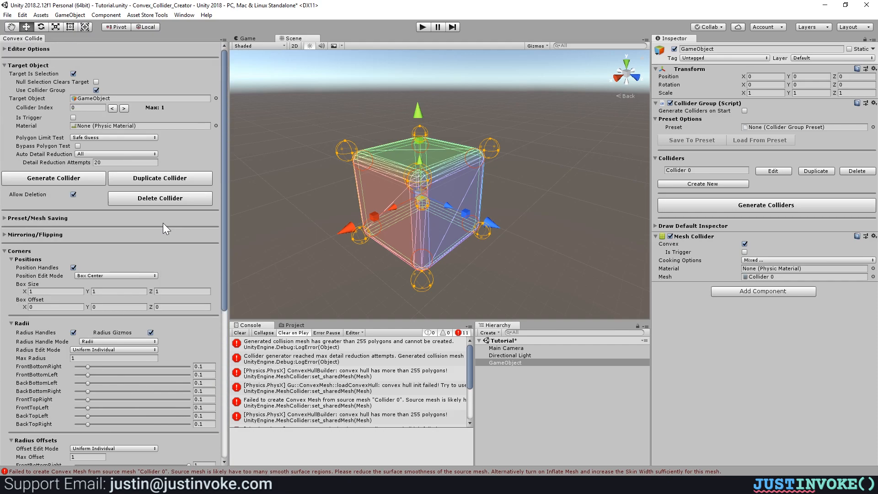
click(240, 333)
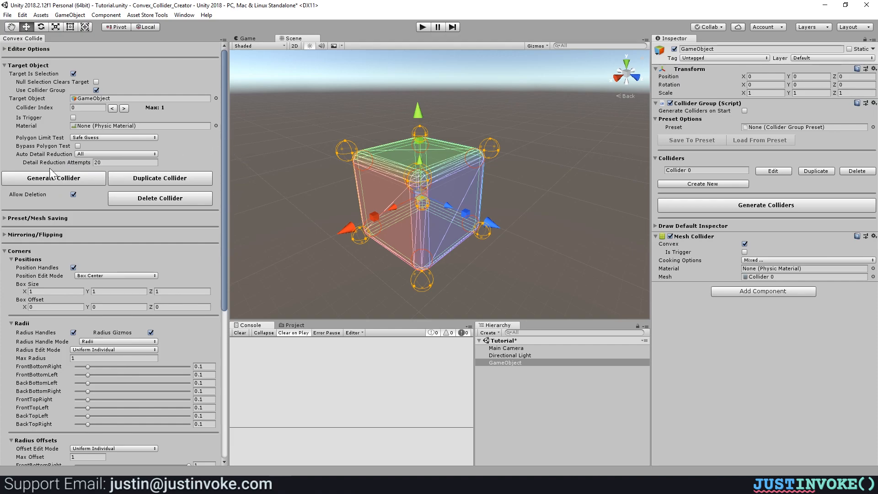
Step: Review the Polygon Limit Test options, keep Safe Guess, and set Auto Detail Reduction to Largest First
click(91, 137)
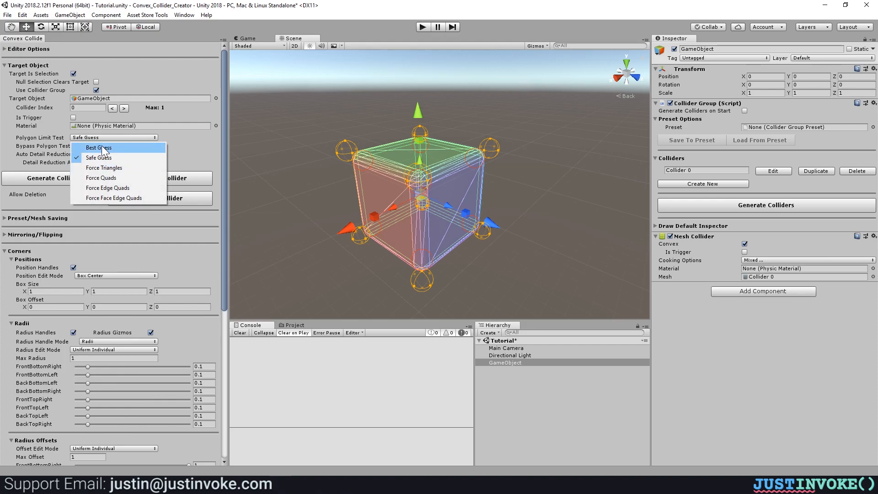
click(94, 157)
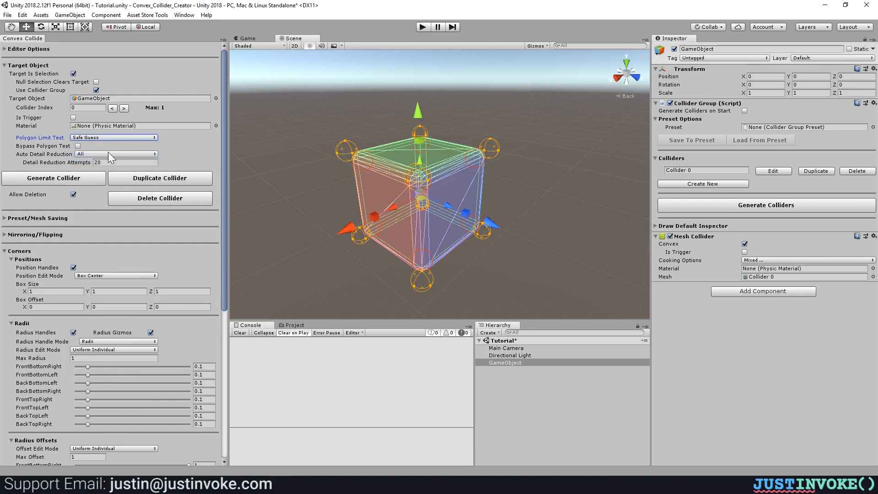
scroll(124, 388, down, 5)
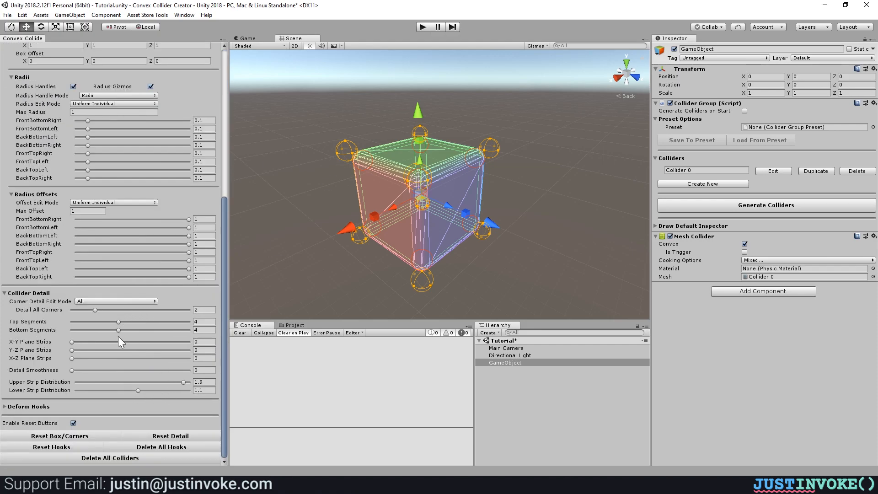
scroll(117, 336, up, 5)
click(89, 139)
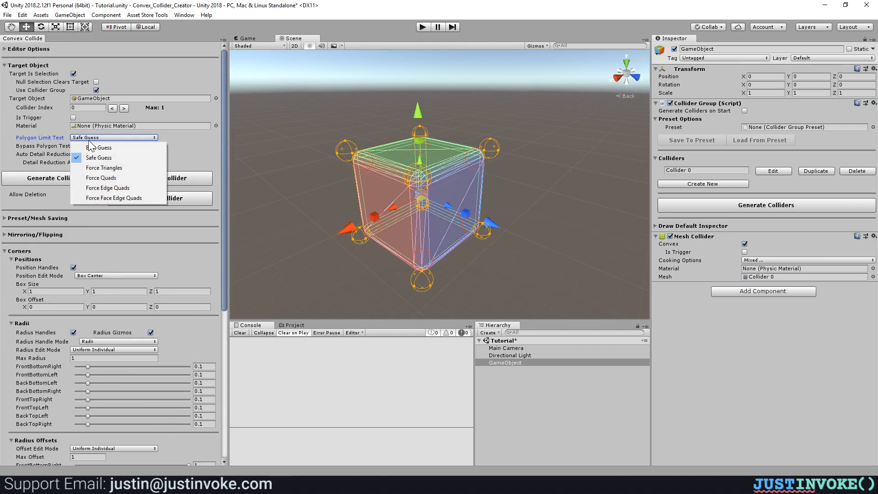
click(29, 148)
click(76, 154)
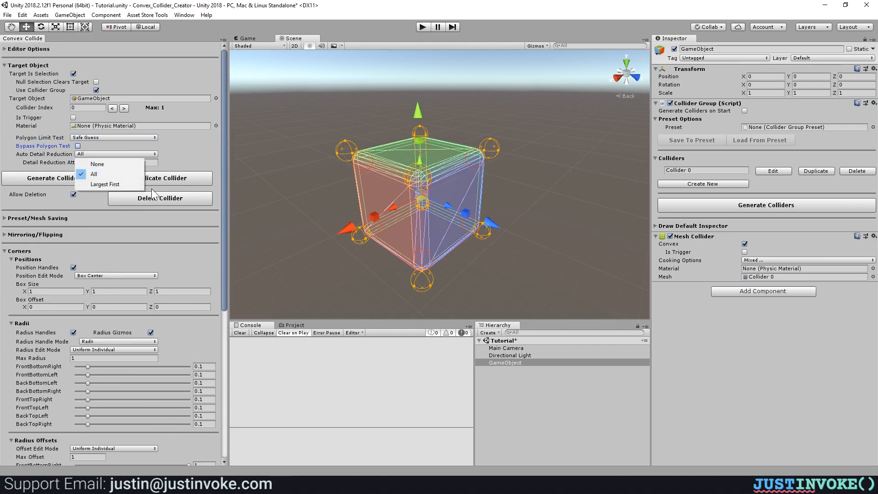
click(97, 183)
Step: Set the Top and Bottom Segments and all three Plane Strips to 9, Detail All Corners to 8, and generate the colliders
scroll(141, 256, down, 5)
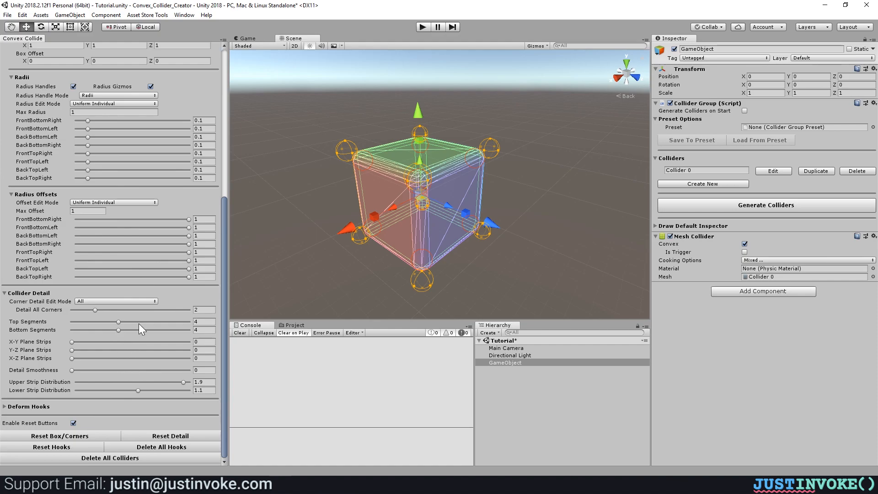
click(178, 330)
click(178, 342)
click(178, 350)
click(176, 359)
click(176, 321)
click(171, 310)
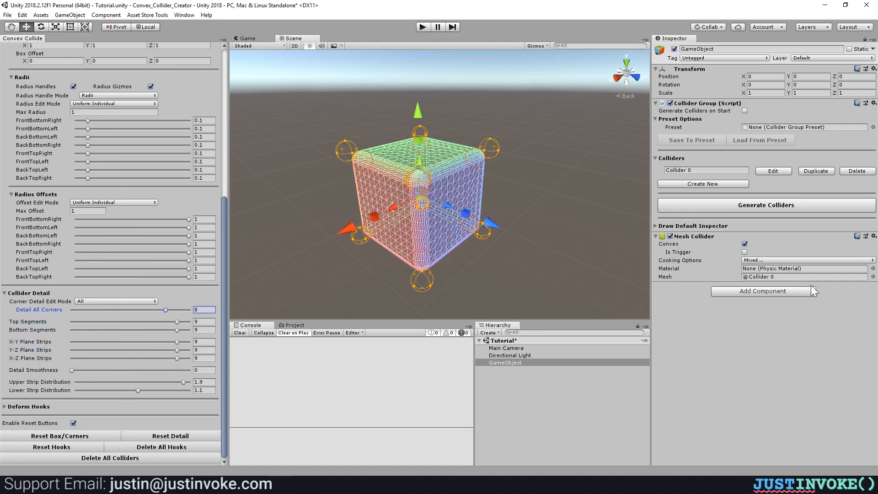
click(724, 209)
Step: Set Polygon Limit Test back to Best Guess
scroll(89, 342, up, 5)
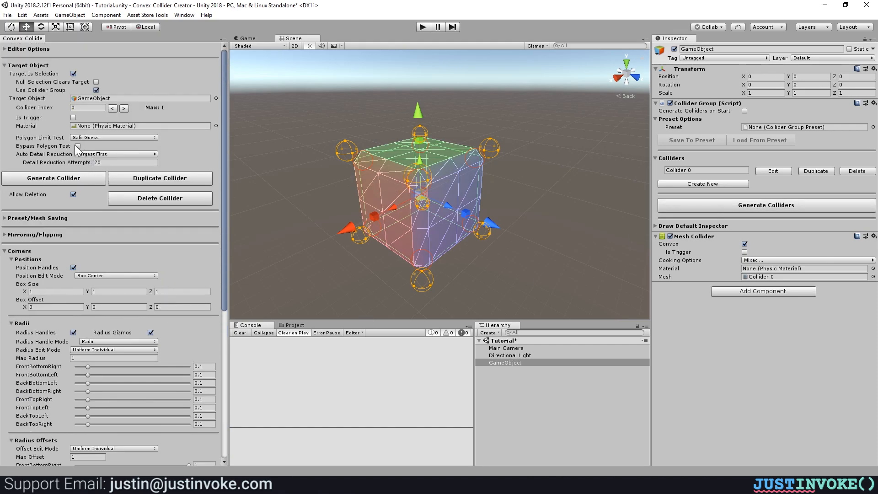
click(85, 138)
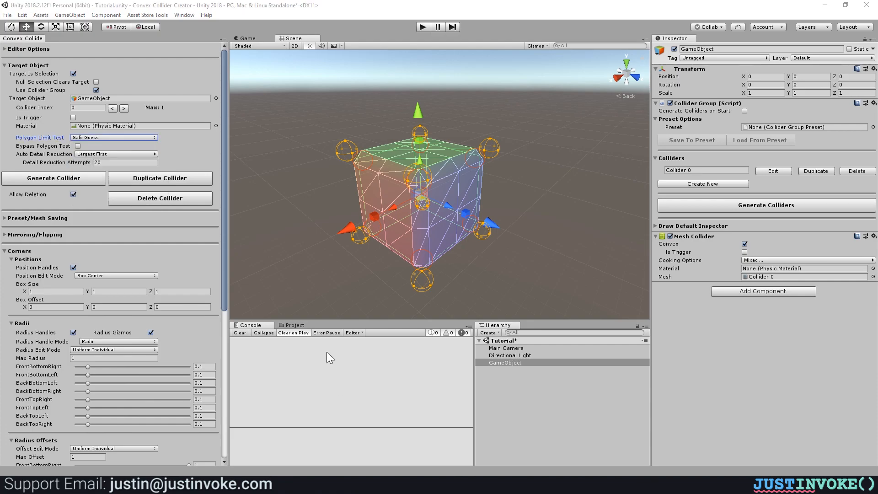
click(85, 138)
click(109, 150)
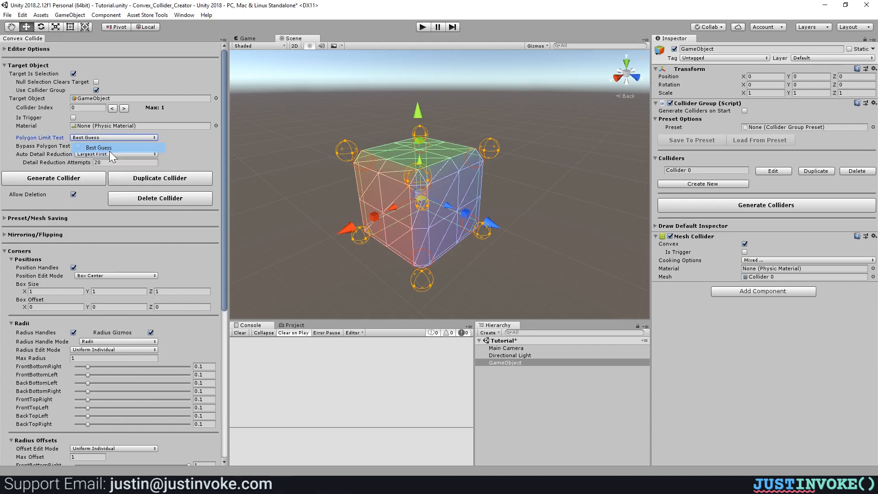
Step: Set Polygon Limit Test to Safe Guess and review the available Force options
click(90, 137)
click(98, 158)
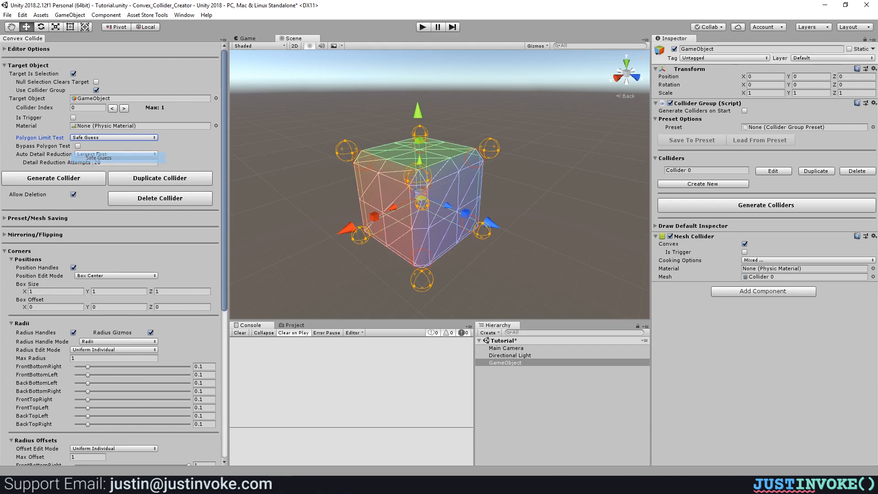
click(86, 137)
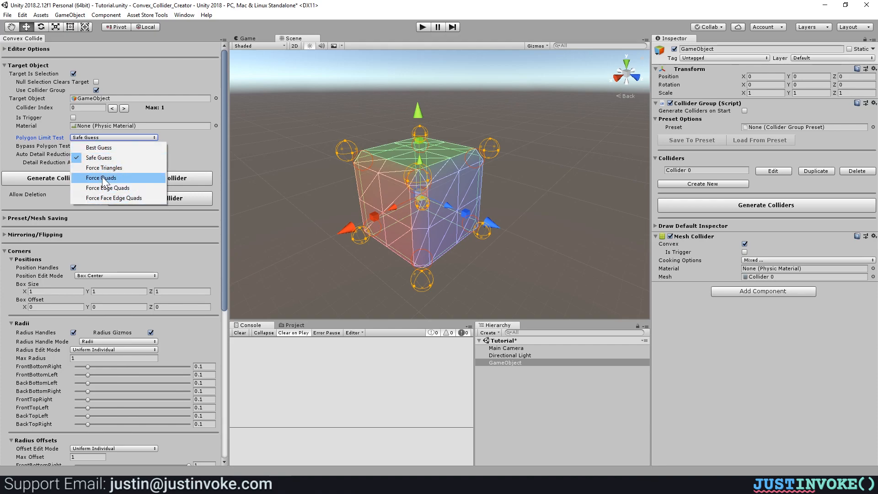
click(172, 139)
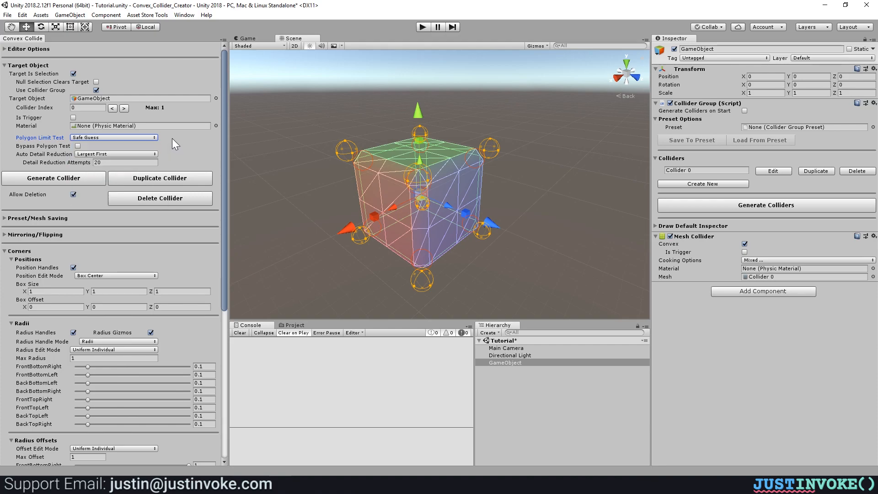
Step: Set Polygon Limit Test to Force Triangles and examine the triangles on the cube's collider mesh
click(97, 138)
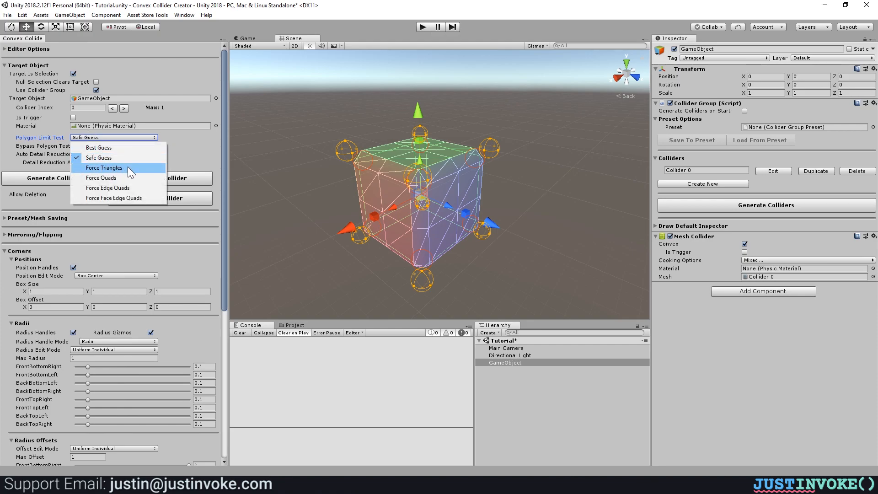
click(113, 166)
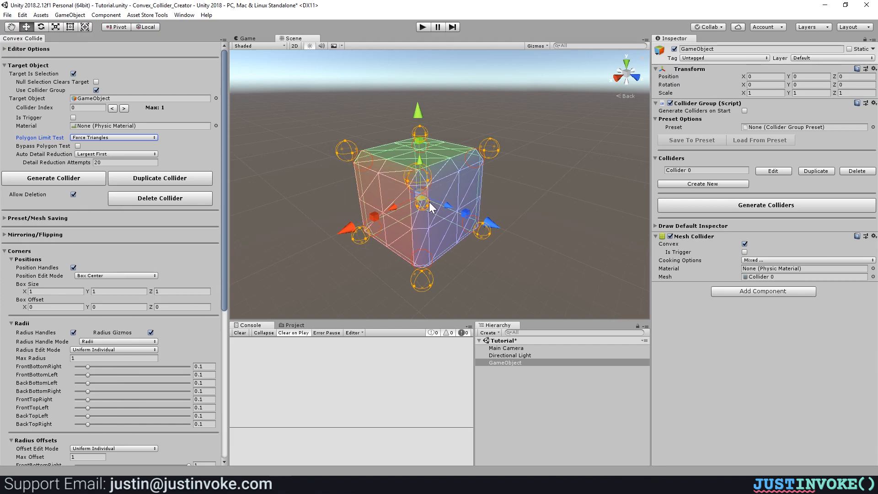
scroll(429, 203, up, 3)
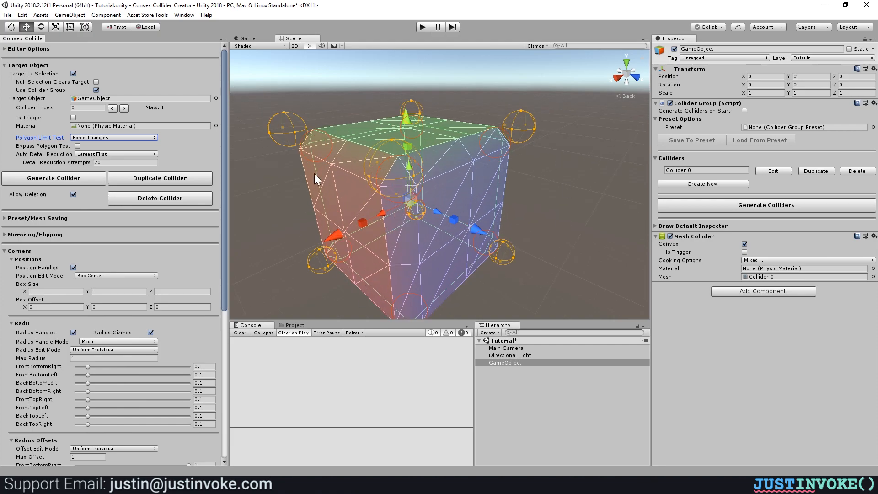
scroll(322, 165, down, 2)
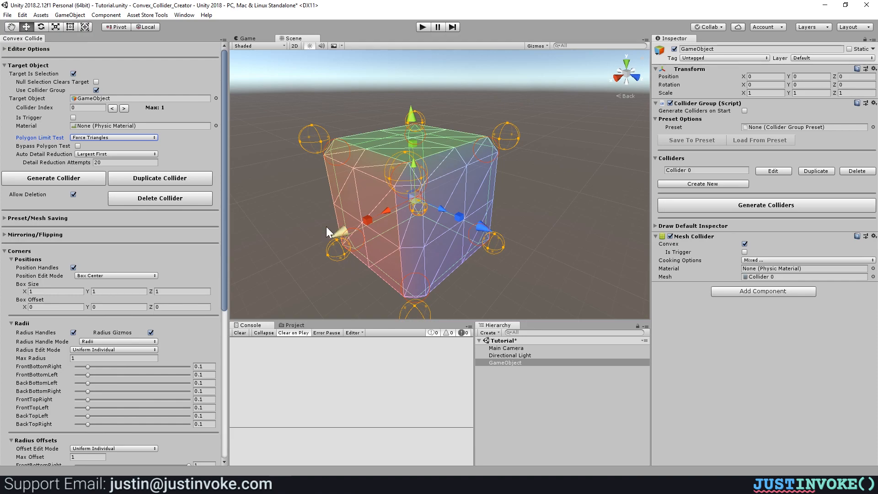
Step: Set the Polygon Limit Test of the target object to Force Quads
scroll(403, 248, down, 2)
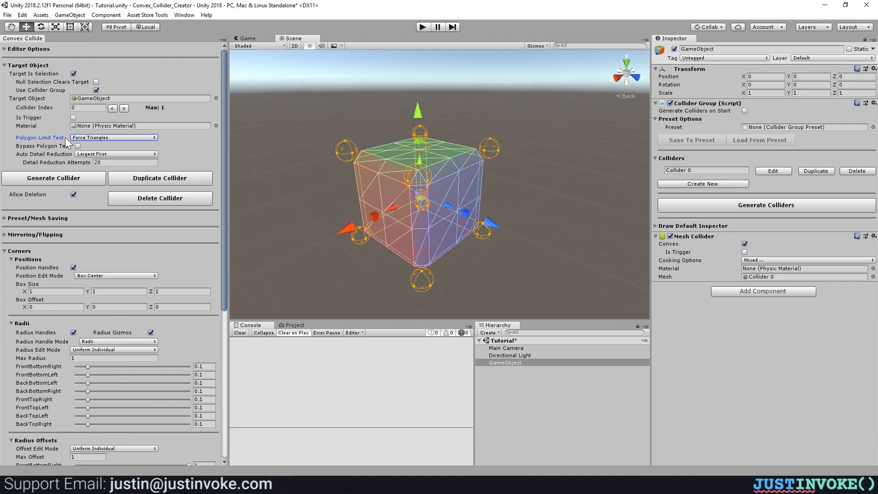
click(85, 138)
click(117, 175)
scroll(126, 380, down, 6)
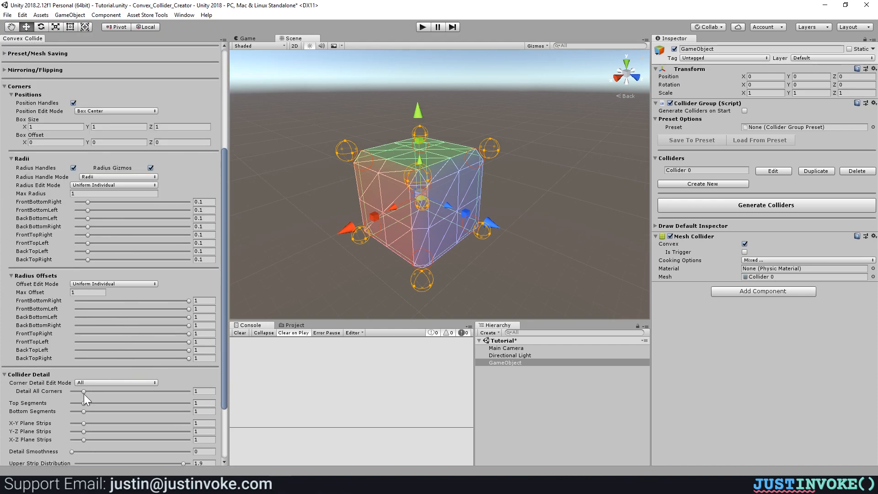
scroll(119, 329, up, 6)
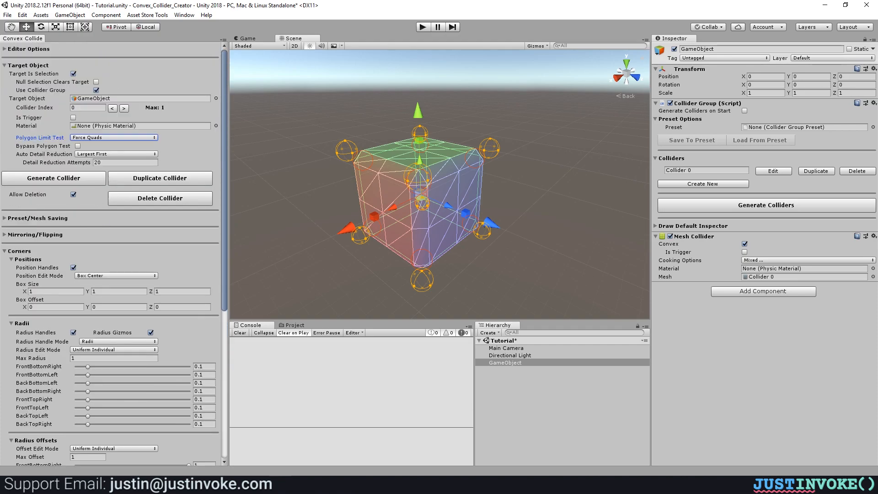
Step: Change the Polygon Limit Test to Force Edge Quads and look over the collider detail settings
click(85, 137)
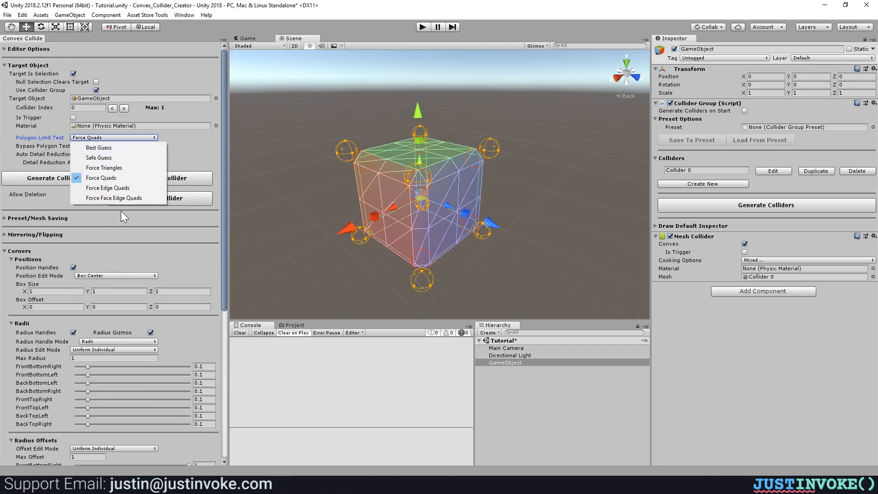
click(103, 187)
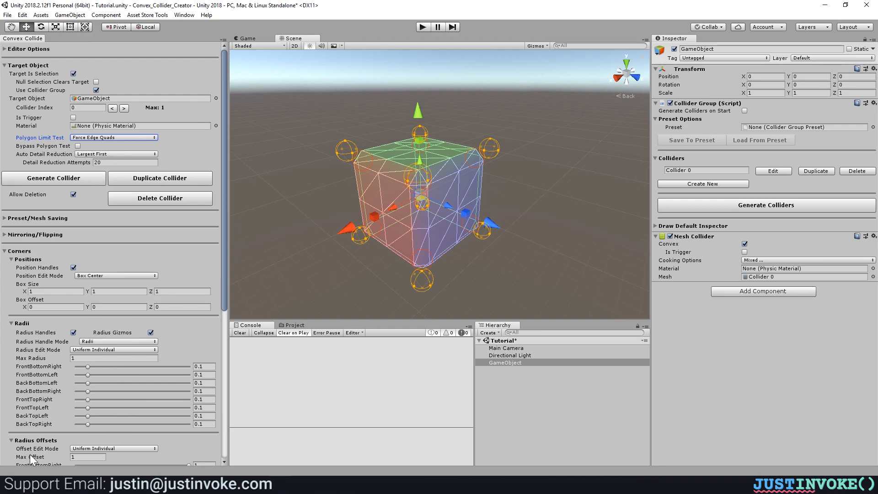
scroll(168, 374, down, 9)
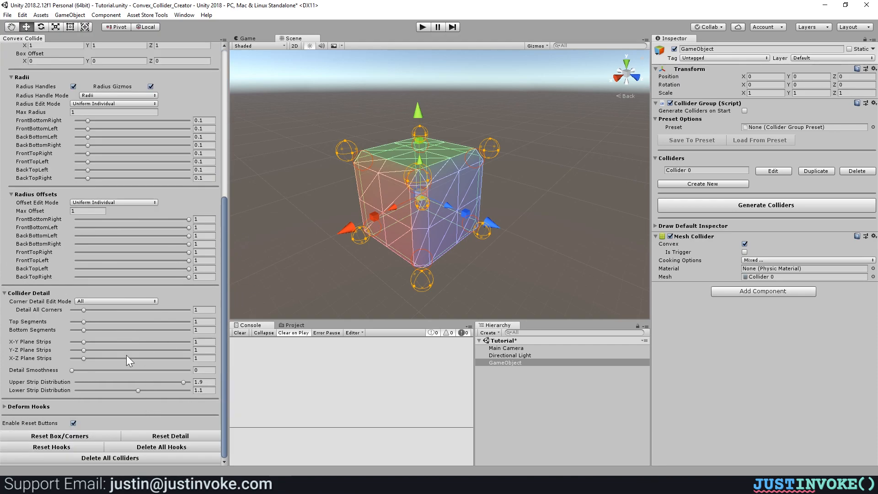
scroll(151, 306, up, 9)
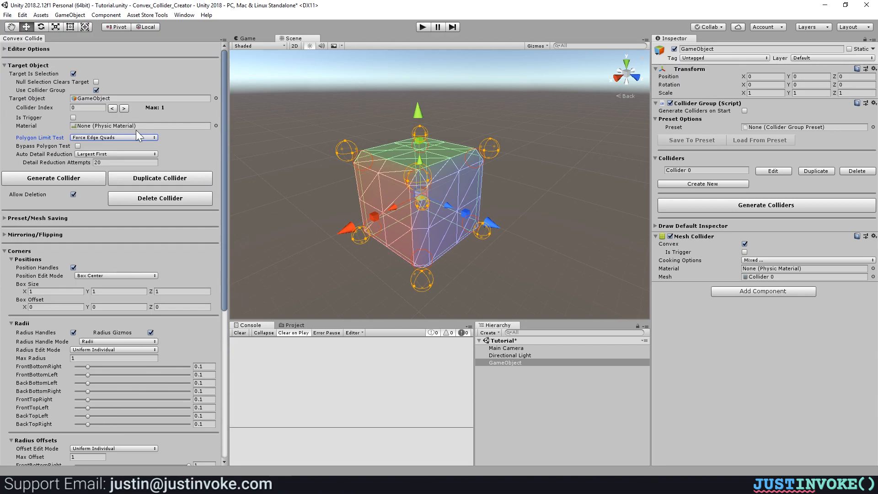
Step: Set the Polygon Limit Test to Force Face Edge Quads and raise the X-Y, Y-Z and X-Z plane strips to 4
click(98, 136)
click(116, 187)
scroll(164, 265, down, 9)
drag(86, 358, 118, 346)
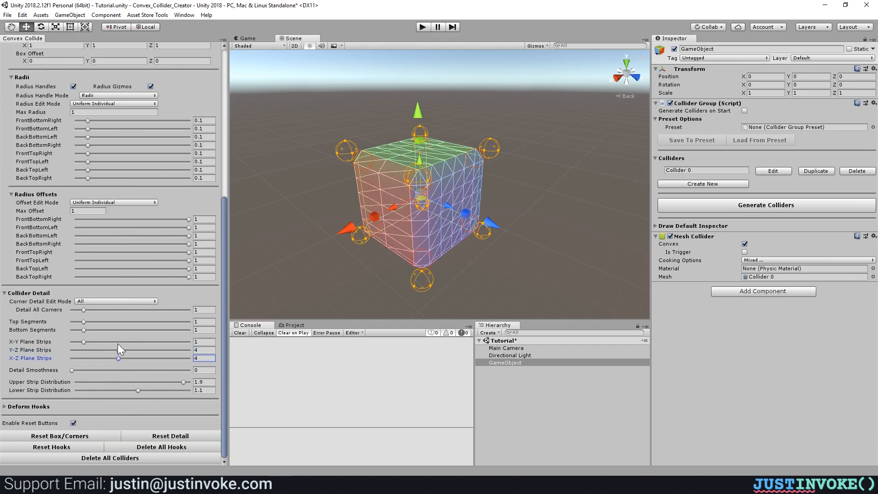
Step: Switch the Polygon Limit Test back to Force Edge Quads and review the plane strip settings
scroll(128, 342, up, 9)
click(113, 138)
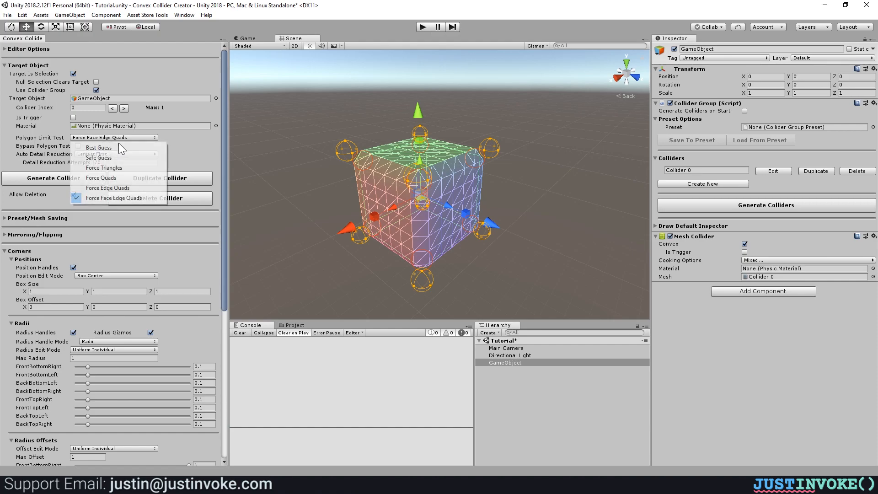
click(125, 184)
scroll(59, 325, down, 7)
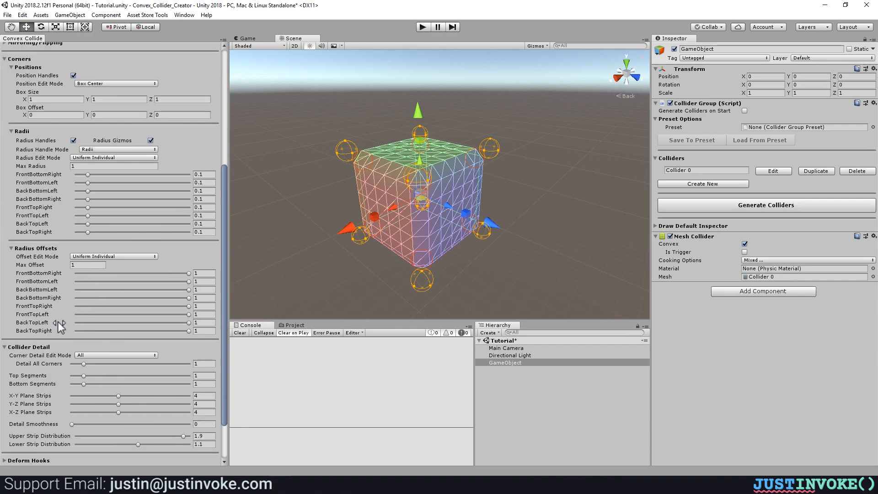
scroll(61, 322, down, 2)
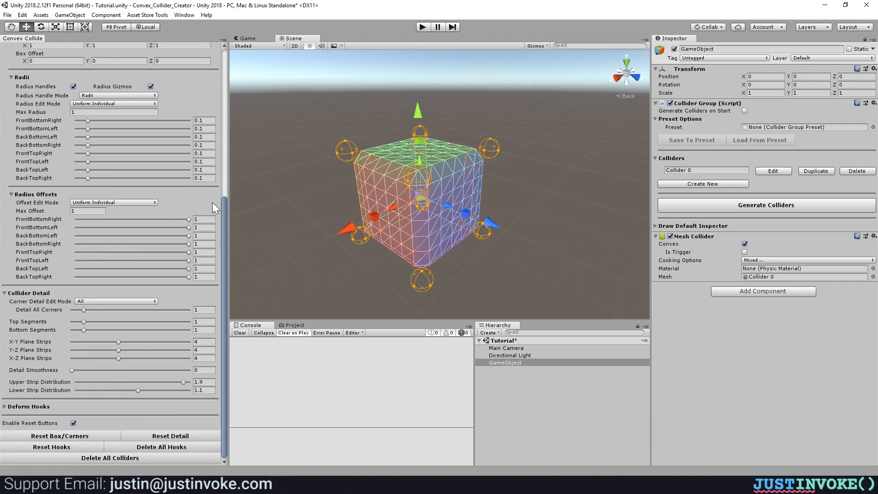
scroll(212, 202, up, 9)
Step: Try the Best Guess option for the Polygon Limit Test and settle on Safe Guess
click(98, 137)
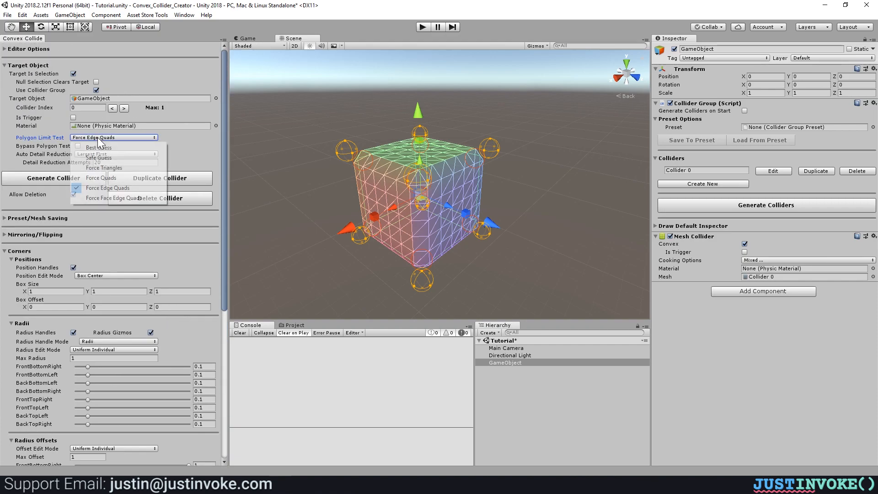
click(115, 157)
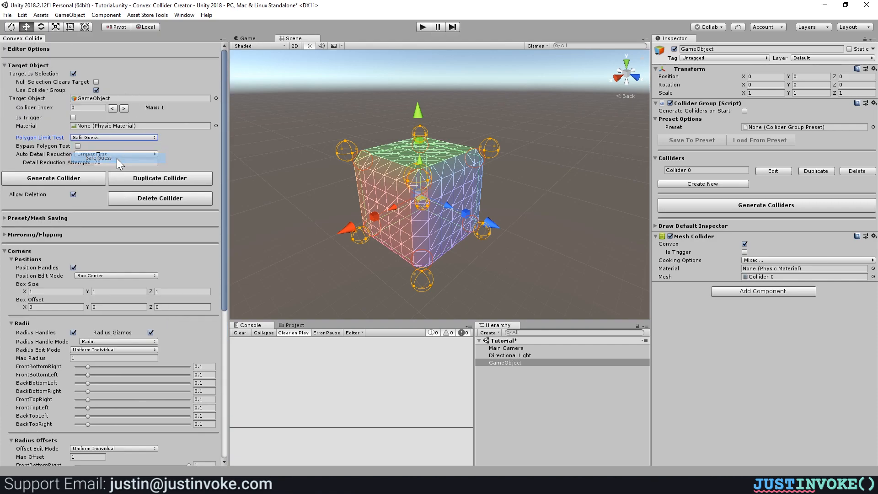
click(87, 137)
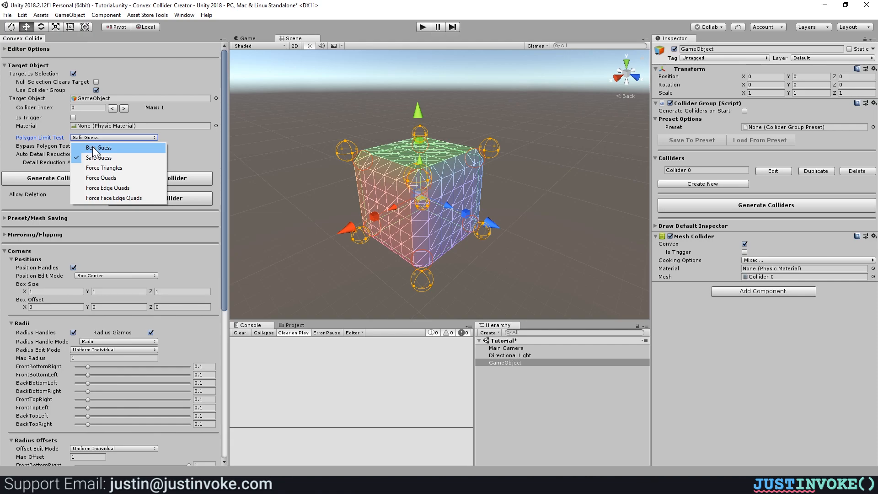
click(93, 146)
click(79, 139)
click(94, 157)
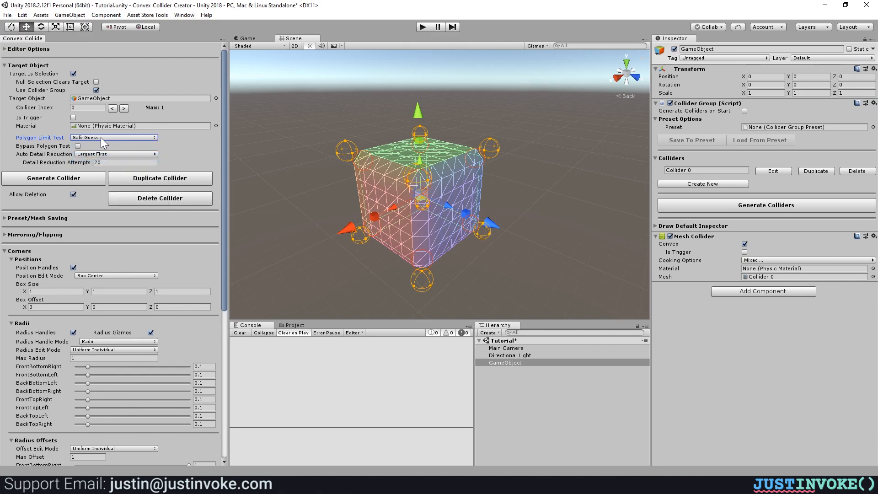
click(104, 138)
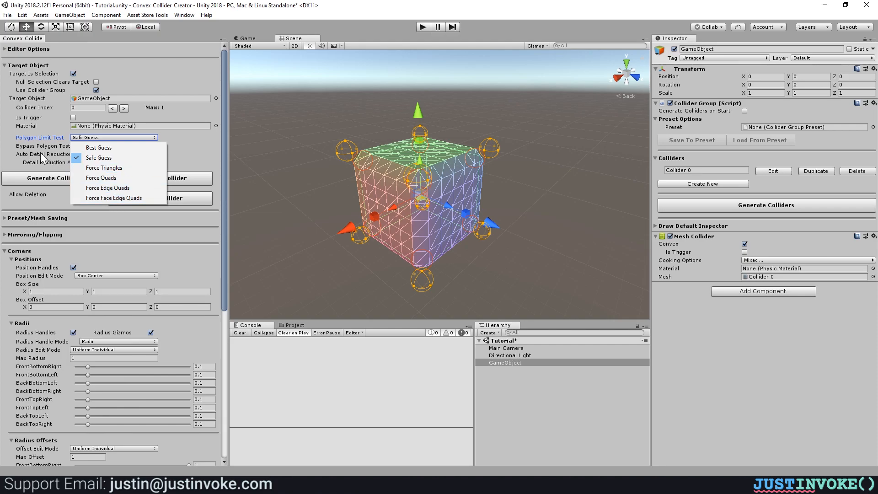
click(11, 138)
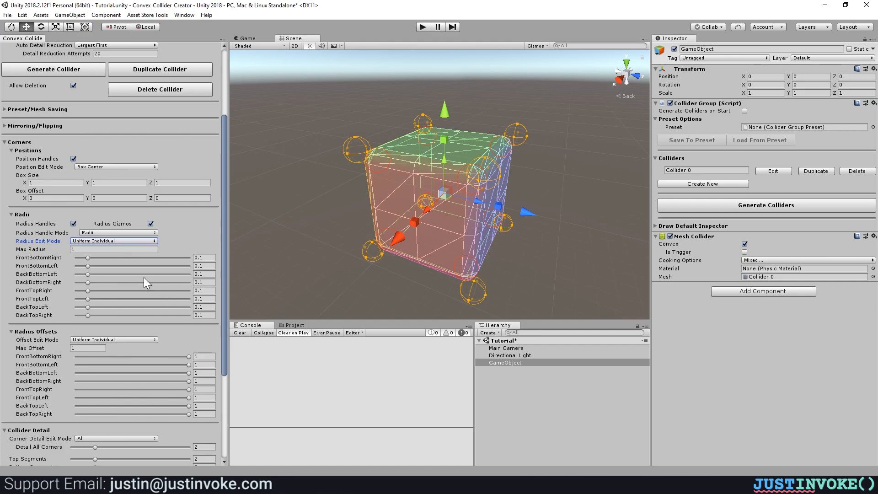
click(91, 167)
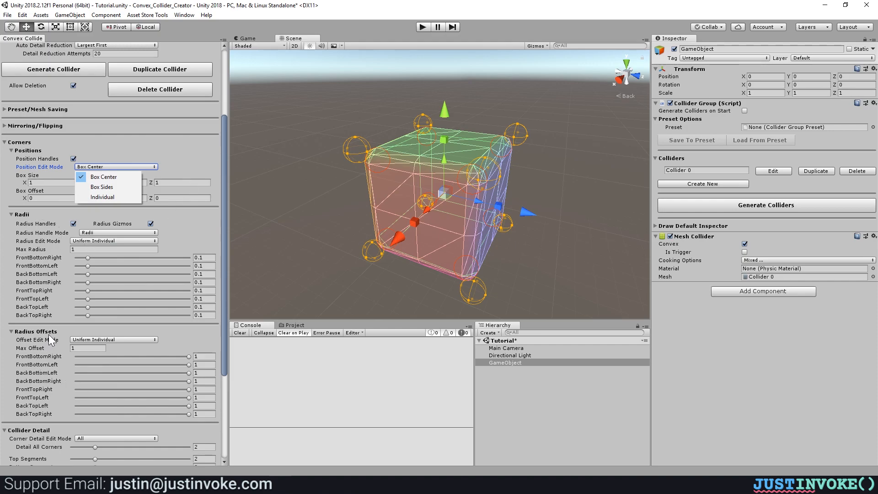
click(89, 339)
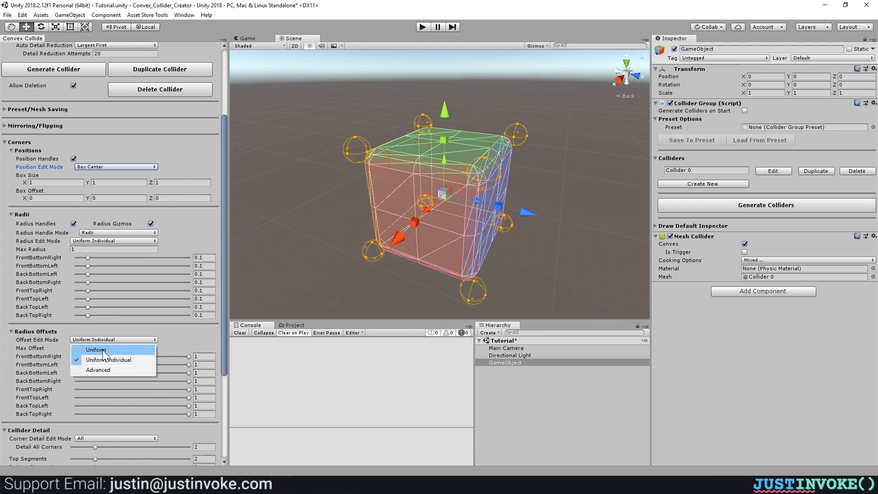
click(94, 241)
click(225, 176)
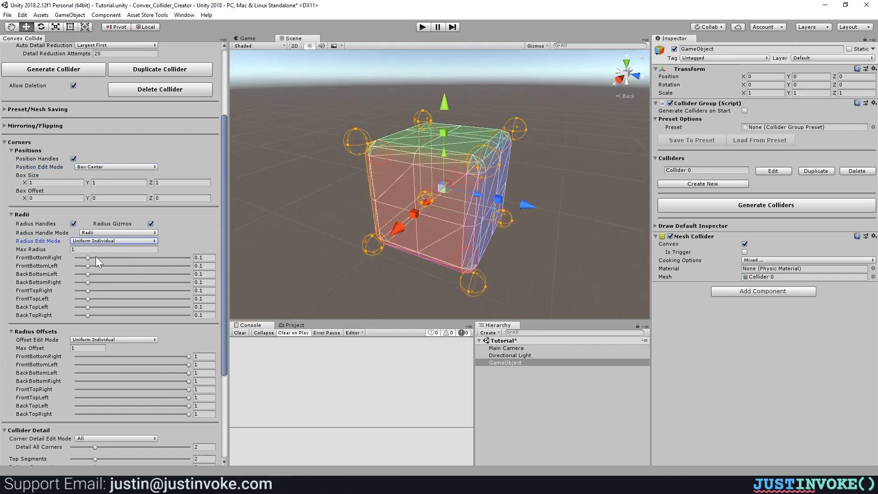
Step: Set the FrontBottomRight corner radius to 0.332 and generate the collider
drag(88, 257, 114, 258)
alt+drag(301, 290, 360, 254)
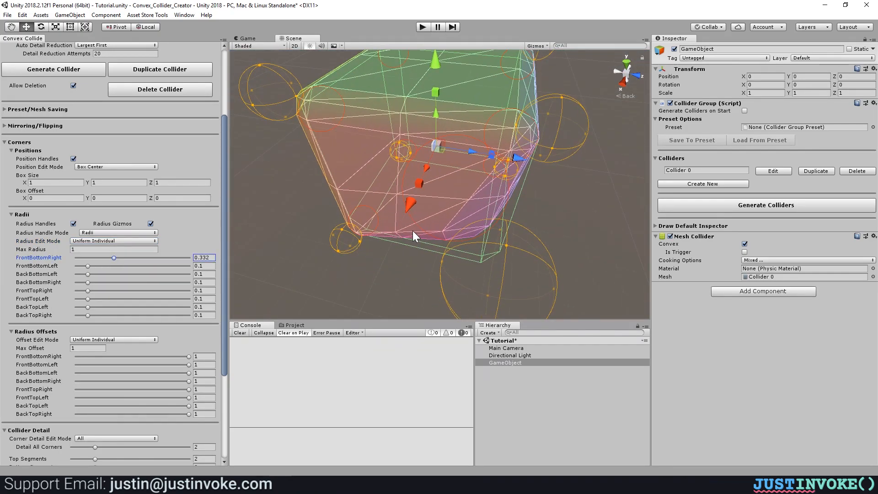
alt+drag(428, 234, 317, 229)
click(86, 74)
mouse_move(503, 229)
alt+mouse_down()
mouse_move(515, 248)
mouse_move(500, 236)
mouse_move(476, 246)
alt+mouse_up()
Step: Expand the Deform Hooks section to examine its options and collapse it again
scroll(167, 346, down, 5)
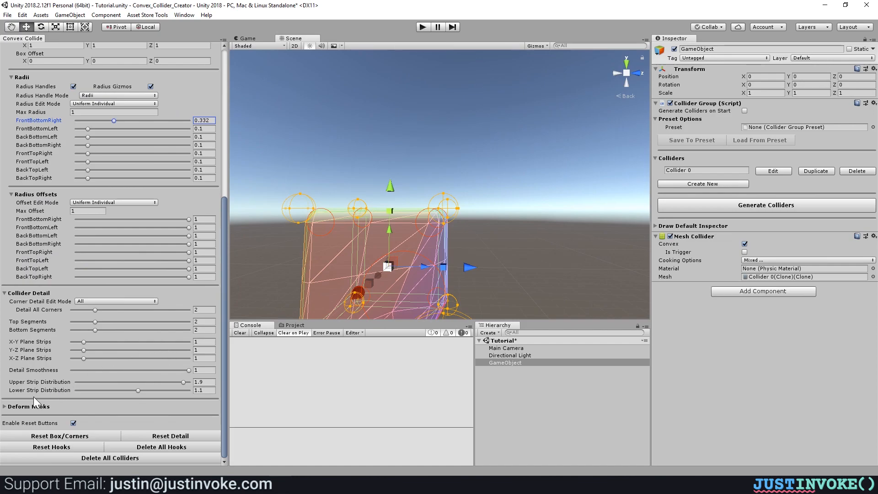
click(4, 407)
scroll(83, 370, down, 5)
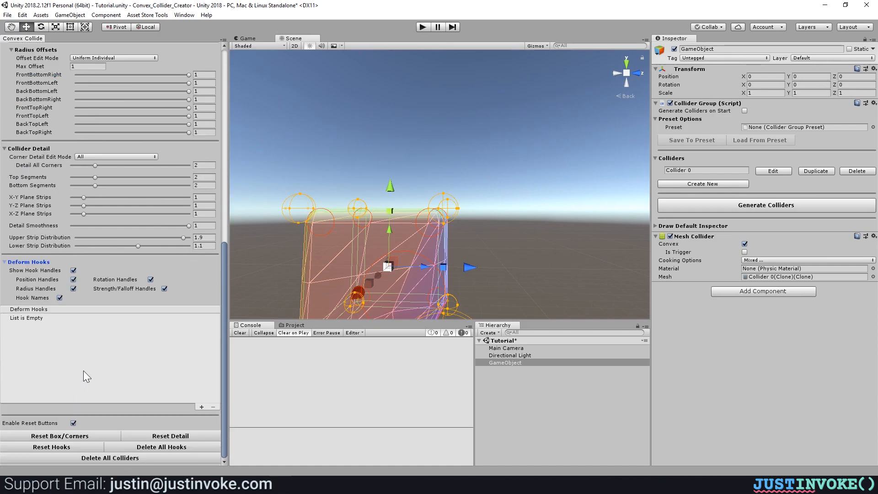
click(6, 262)
scroll(165, 331, up, 9)
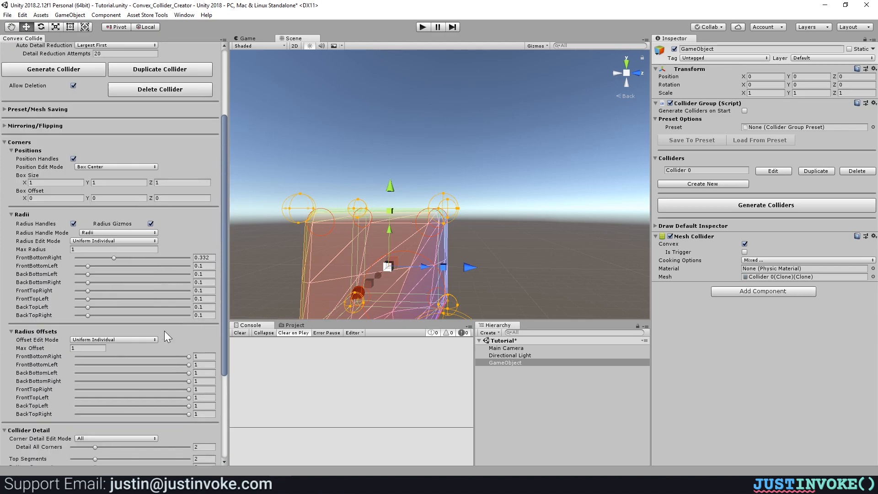
Step: Set the Polygon Limit Test to Best Guess, leaving Auto Detail Reduction on Largest First
alt+drag(481, 205, 411, 201)
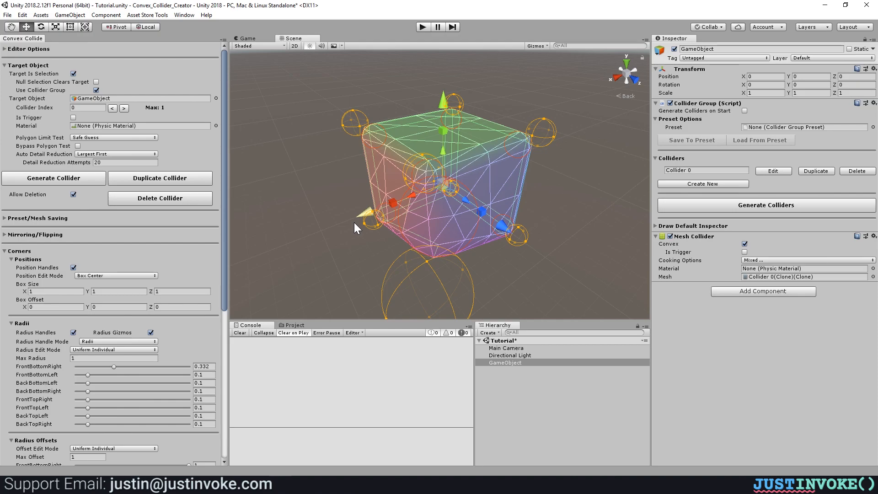
alt+drag(451, 206, 539, 200)
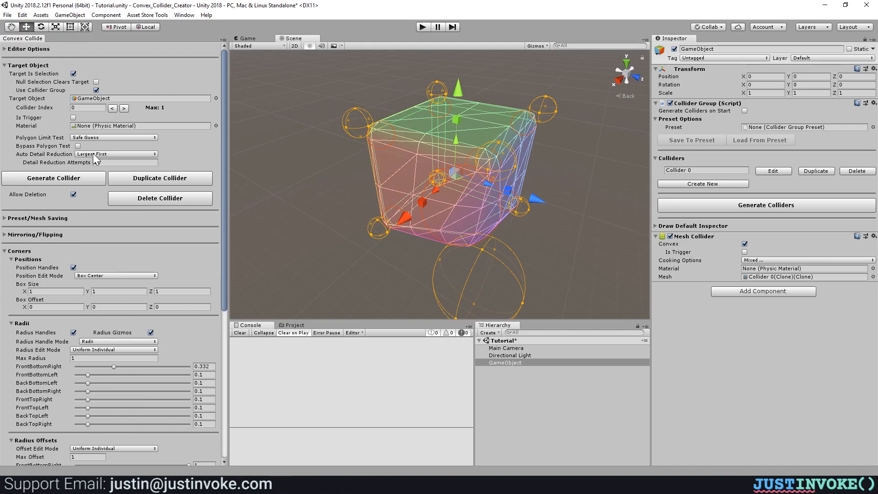
click(120, 155)
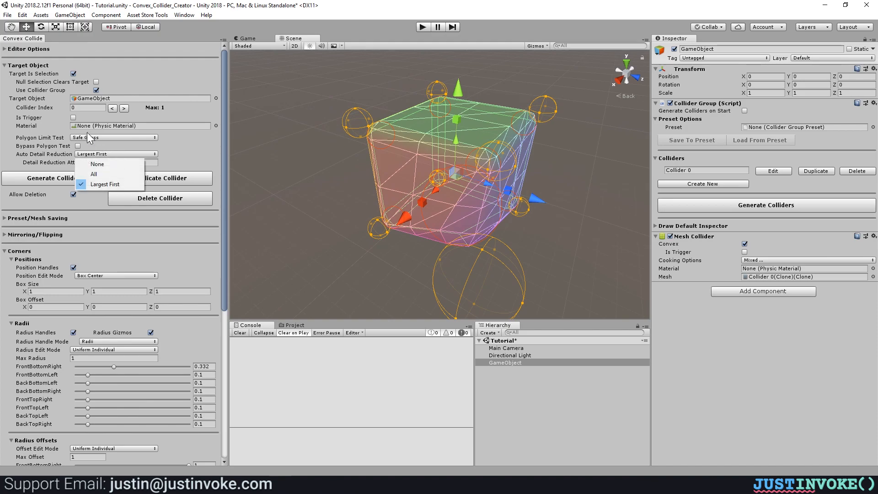
click(147, 155)
click(95, 137)
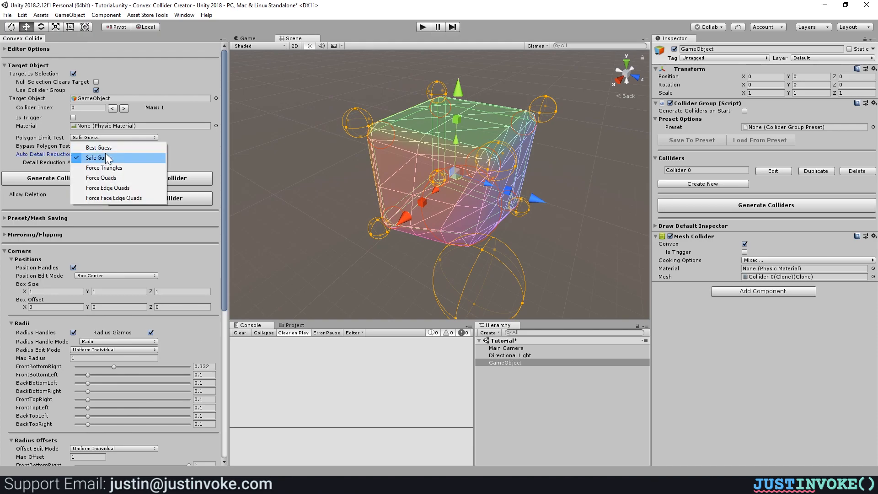
click(98, 148)
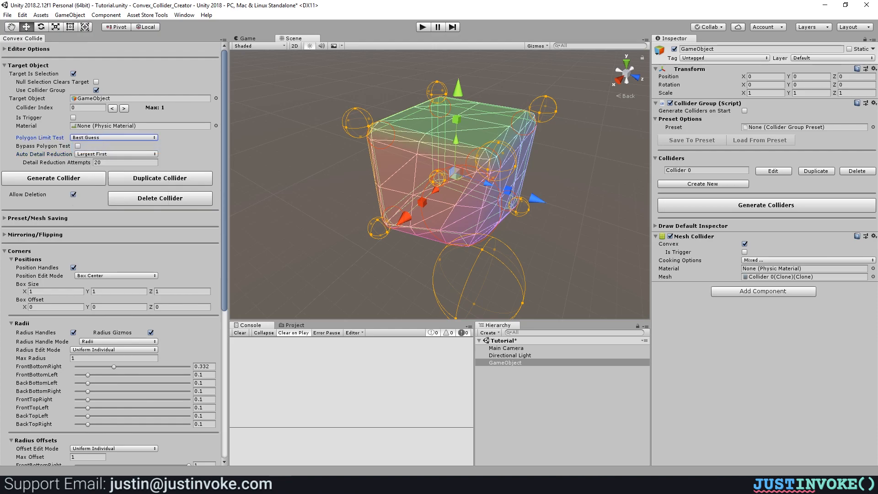
Step: Inspect the collider mesh around its enlarged lower corner and review the radius and collider detail settings
alt+drag(457, 196, 441, 196)
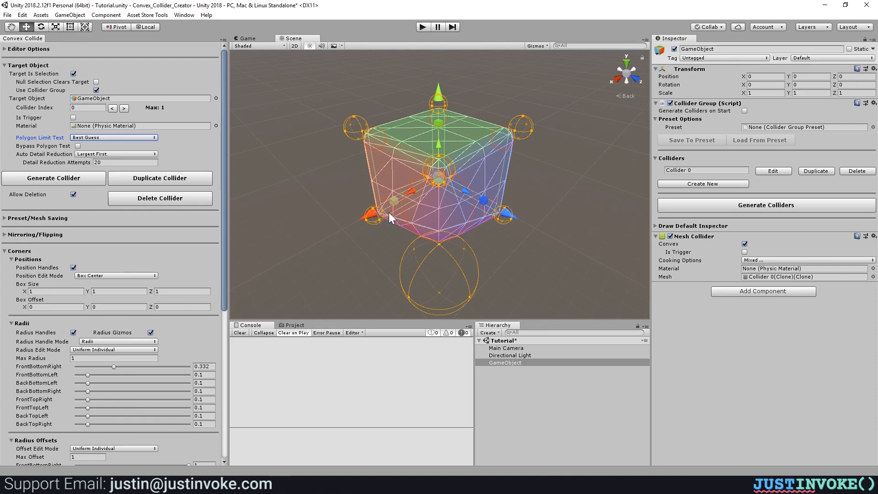
drag(224, 142, 72, 334)
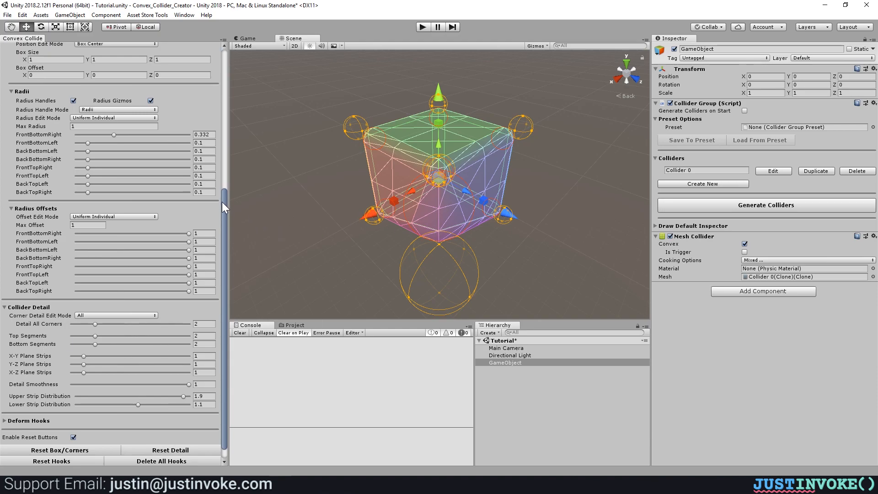
drag(223, 204, 241, 63)
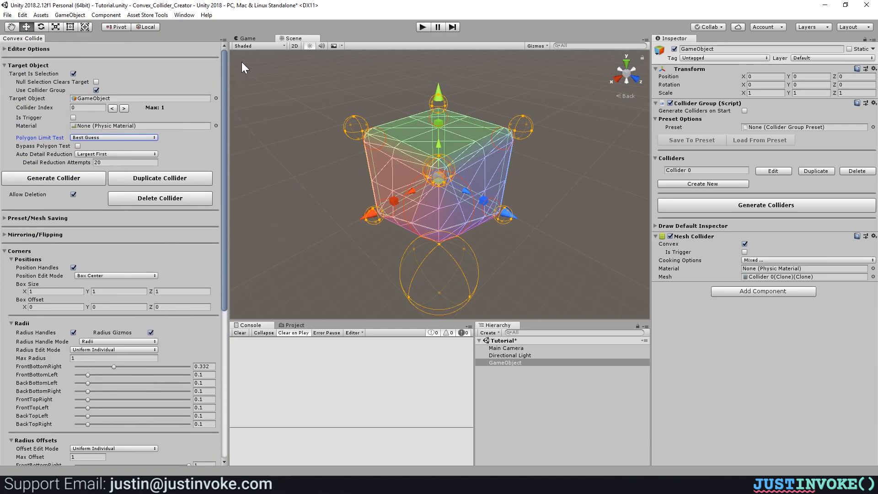
alt+drag(470, 239, 439, 207)
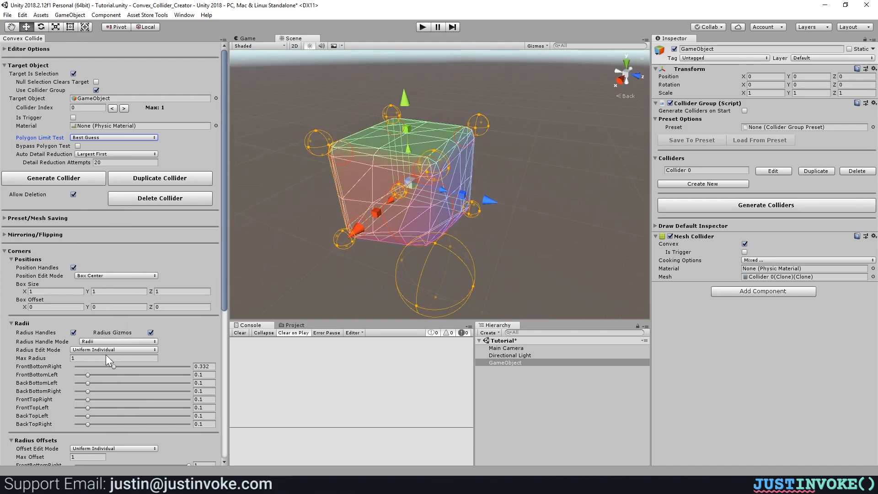
scroll(106, 352, down, 10)
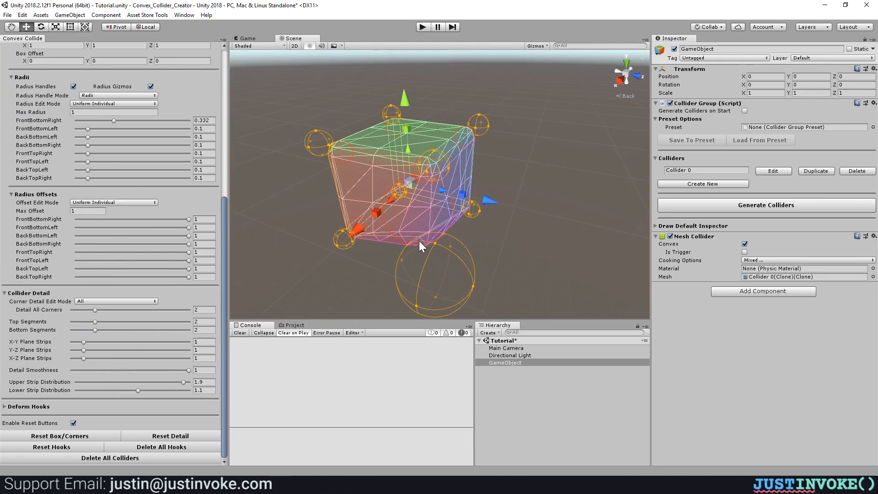
scroll(182, 238, up, 10)
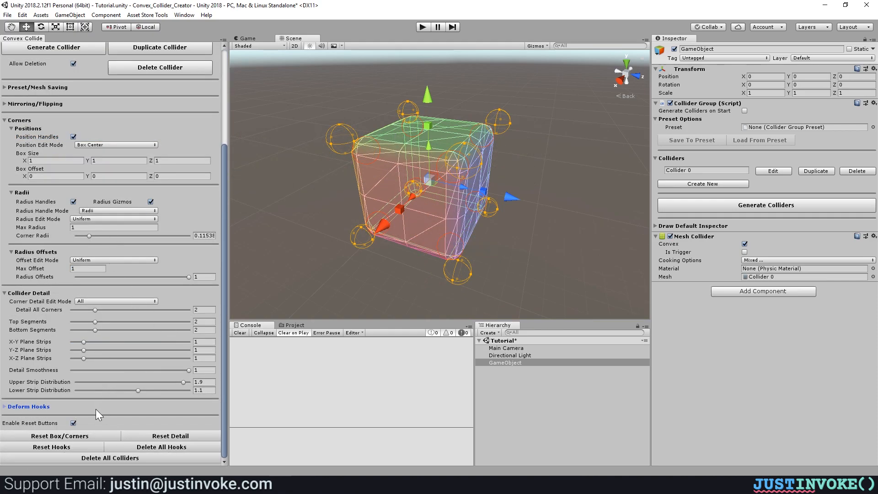
Step: Expand the Deform Hooks section and add a new Pull hook to the collider
click(5, 406)
scroll(124, 372, down, 5)
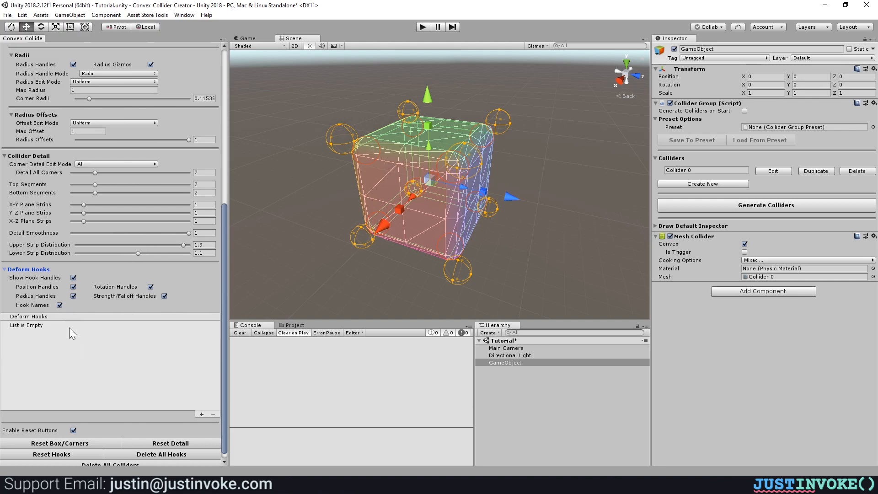
click(201, 413)
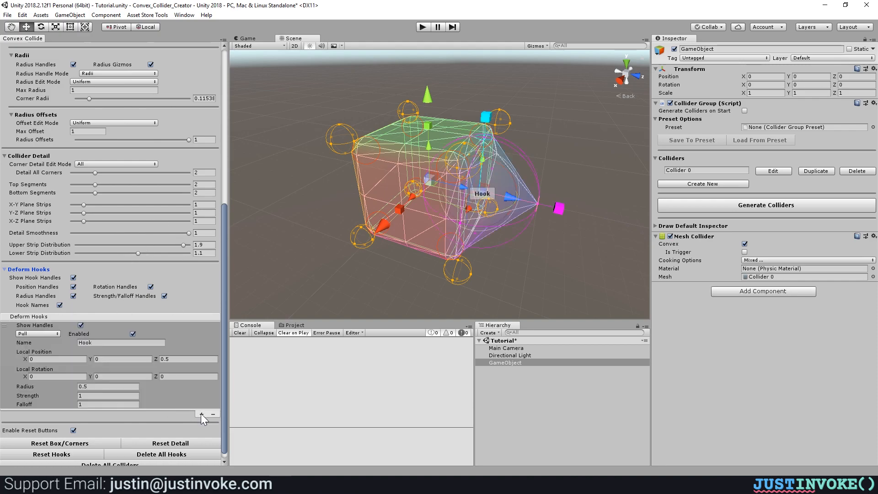
alt+drag(517, 227, 388, 208)
scroll(408, 186, up, 5)
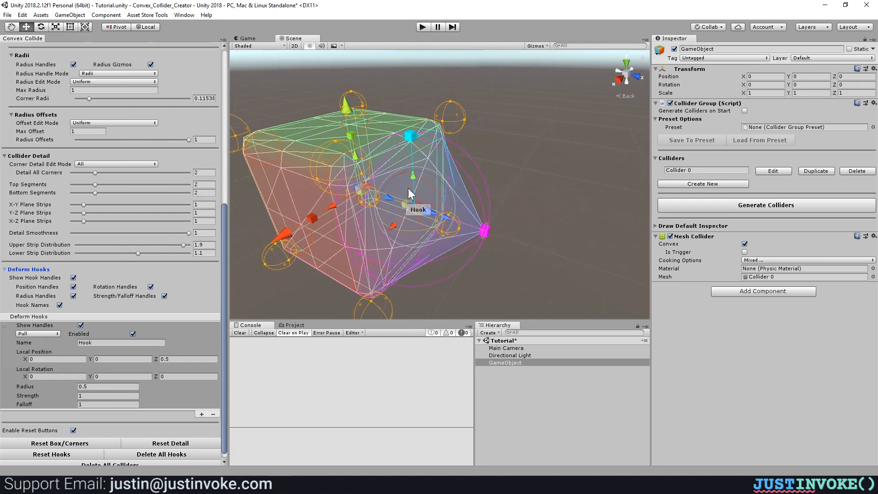
scroll(398, 188, down, 4)
scroll(111, 203, up, 5)
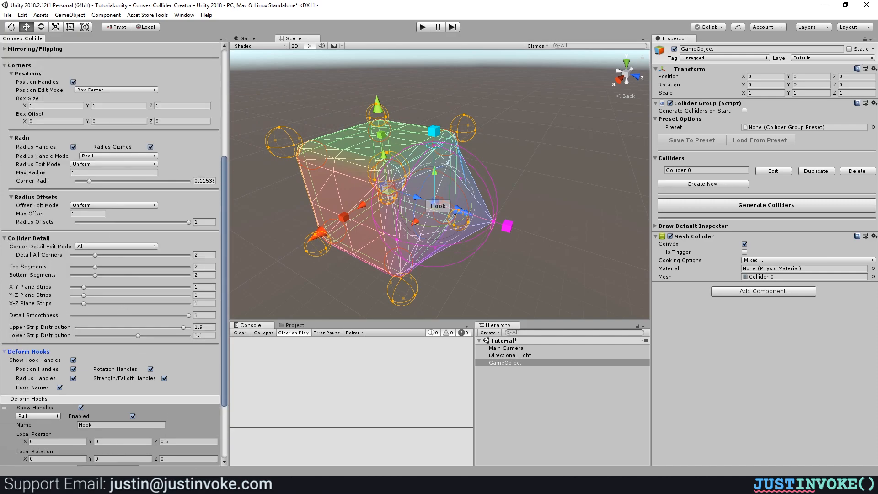
Step: Turn off the corner Position Handles, Radius Handles and Radius Gizmos so only the hook handles show
scroll(134, 151, down, 2)
click(73, 81)
click(73, 147)
click(150, 146)
scroll(125, 218, down, 2)
scroll(124, 218, down, 1)
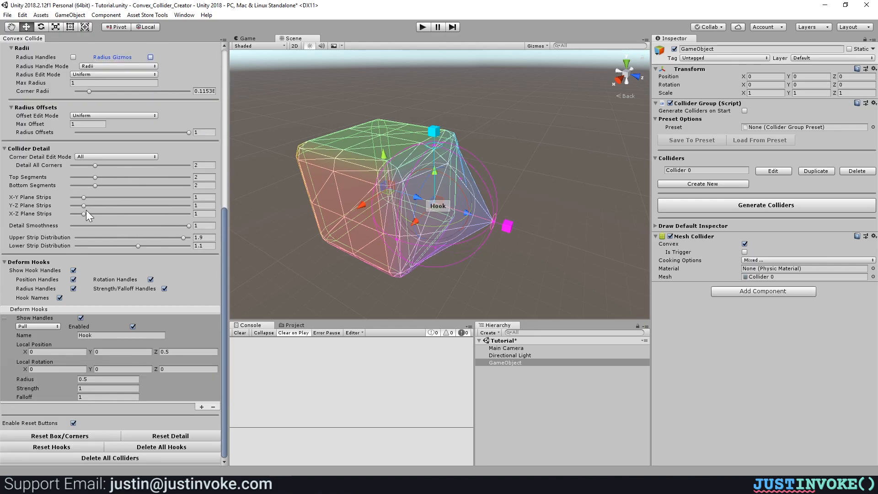
Step: Set the X-Y, Y-Z and X-Z Plane Strips to 2 each
drag(83, 214, 95, 190)
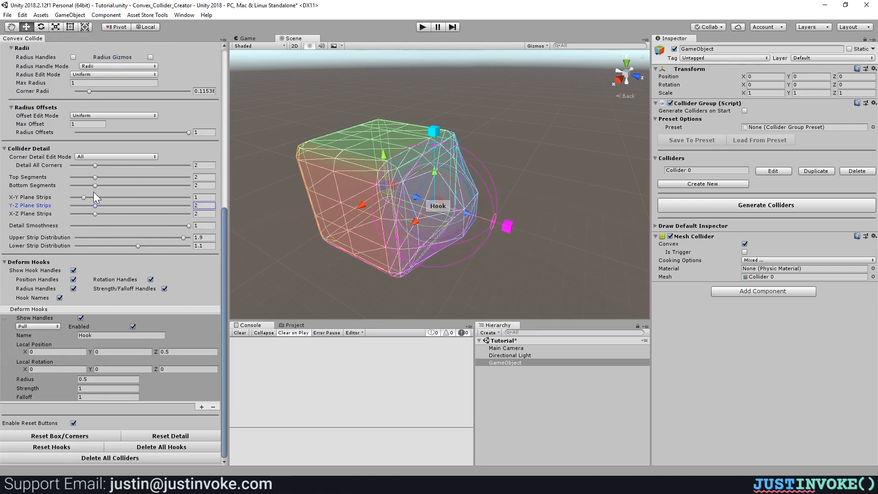
click(94, 197)
alt+drag(578, 223, 402, 235)
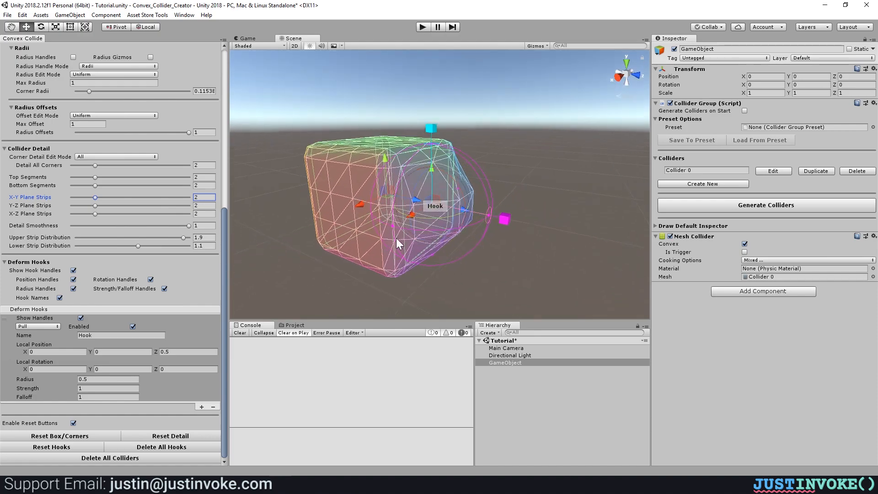
Step: Remove the deform hook, add a new one, and turn off Hook Names
click(213, 406)
click(201, 406)
alt+drag(400, 247, 412, 228)
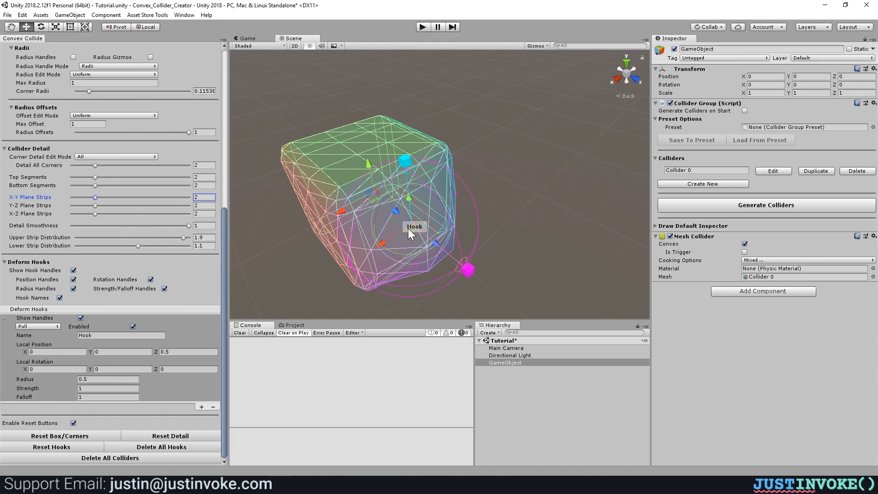
click(59, 297)
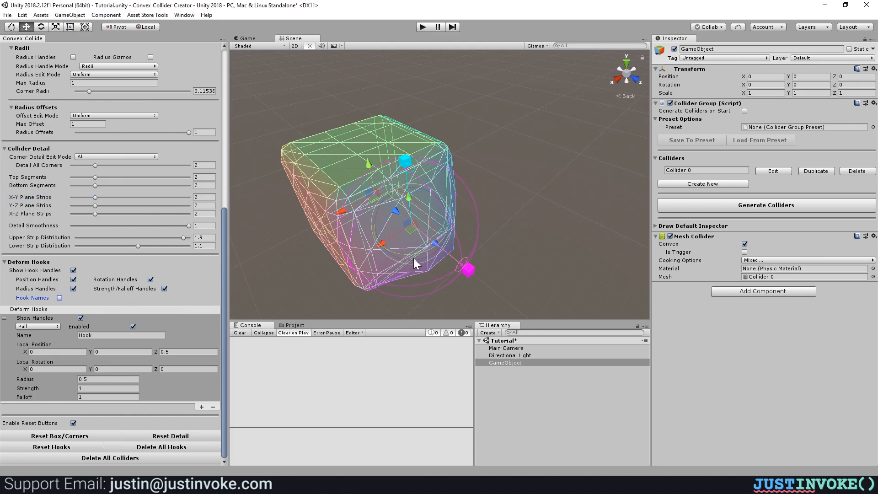
Step: Try moving the Pull hook to the collider's upper part, rotating it and enlarging its radius to about 1.04, and reset the hooks
mouse_move(410, 234)
mouse_down()
mouse_move(365, 243)
mouse_move(421, 223)
mouse_up()
alt+drag(496, 297, 460, 252)
drag(440, 209, 383, 175)
mouse_move(471, 194)
alt+mouse_down()
mouse_move(399, 210)
mouse_move(440, 186)
mouse_move(479, 193)
alt+mouse_up()
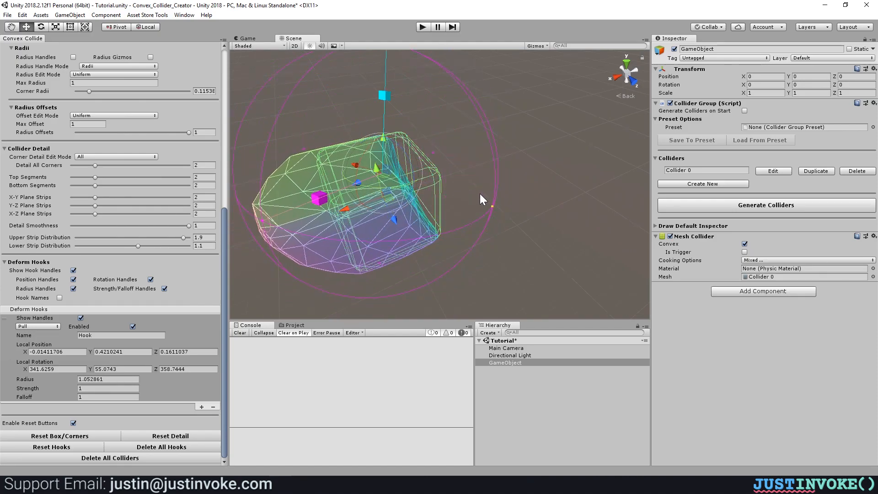
drag(367, 190, 418, 136)
click(572, 295)
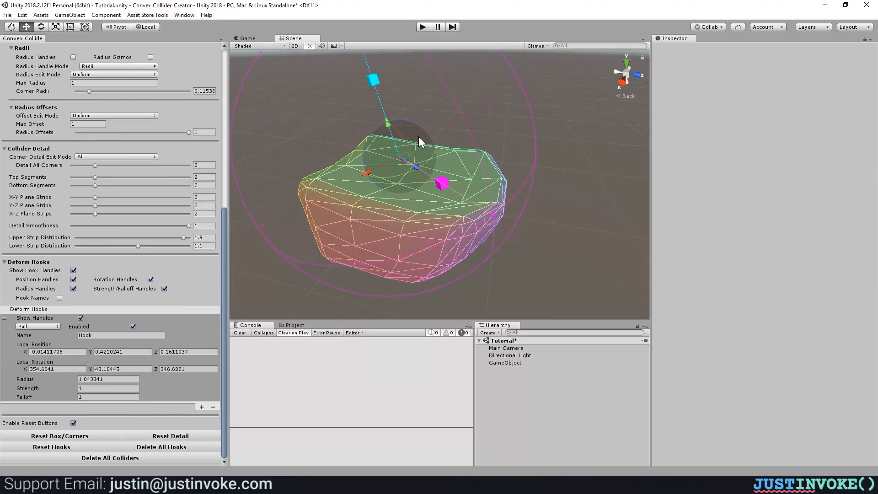
click(75, 447)
Step: Move the Pull hook to about Z 0.495 and adjust its strength to about 1.62 and falloff to about 1.03
scroll(434, 219, up, 2)
drag(406, 207, 468, 214)
drag(440, 184, 449, 170)
scroll(512, 212, down, 2)
alt+drag(509, 213, 515, 192)
scroll(396, 214, up, 3)
alt+drag(403, 219, 429, 176)
mouse_move(426, 134)
mouse_down()
mouse_move(431, 146)
mouse_move(423, 112)
mouse_move(432, 140)
mouse_move(426, 125)
mouse_move(435, 94)
mouse_move(437, 135)
mouse_up()
drag(500, 211, 462, 247)
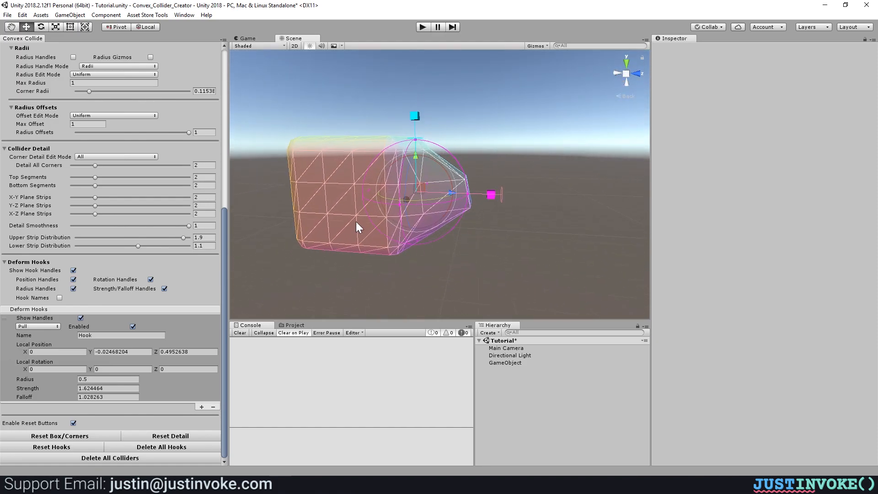
Step: Lower the Pull hook to about Y -0.137 and raise its strength to about 6.16 and falloff to about 2.06
scroll(494, 196, up, 8)
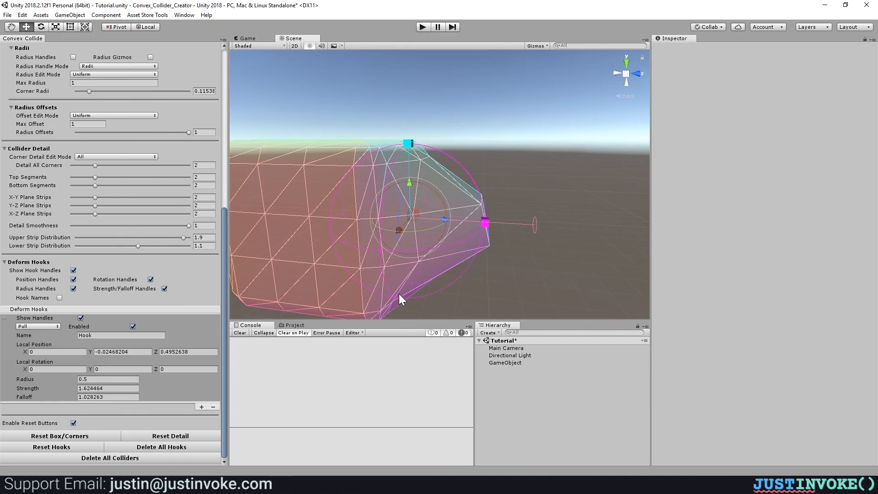
scroll(438, 205, down, 7)
scroll(438, 205, up, 6)
alt+drag(394, 243, 423, 146)
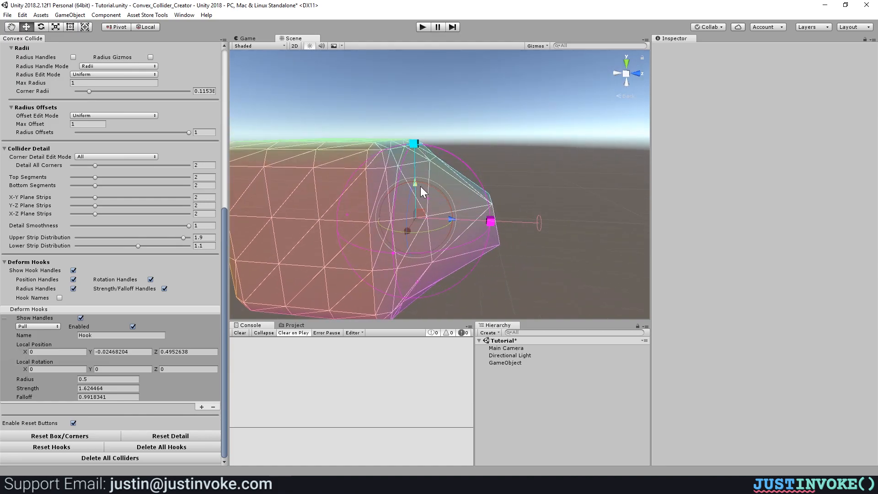
drag(418, 187, 464, 238)
drag(413, 137, 429, 26)
drag(489, 216, 476, 239)
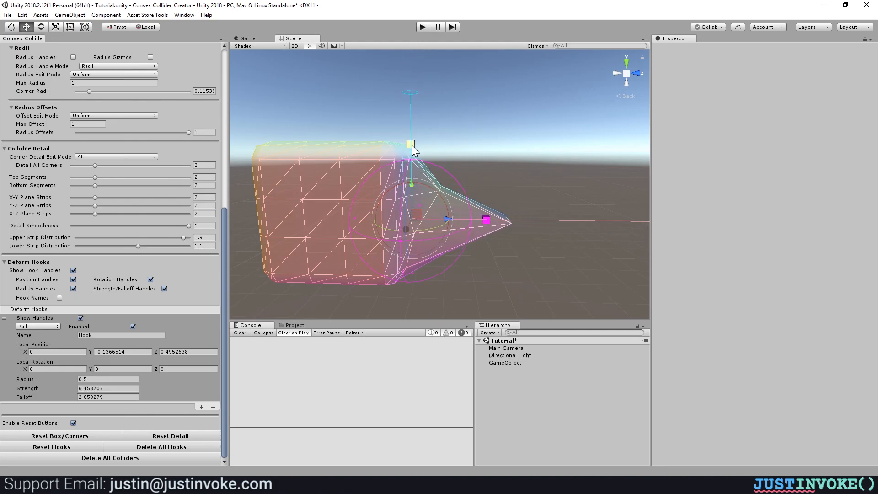
Step: Try lowering the Pull hook's strength to about 0.81 and falloff to about 0.22, vary both again, and reset the hooks
drag(416, 156, 431, 201)
drag(482, 222, 419, 220)
drag(410, 144, 422, 166)
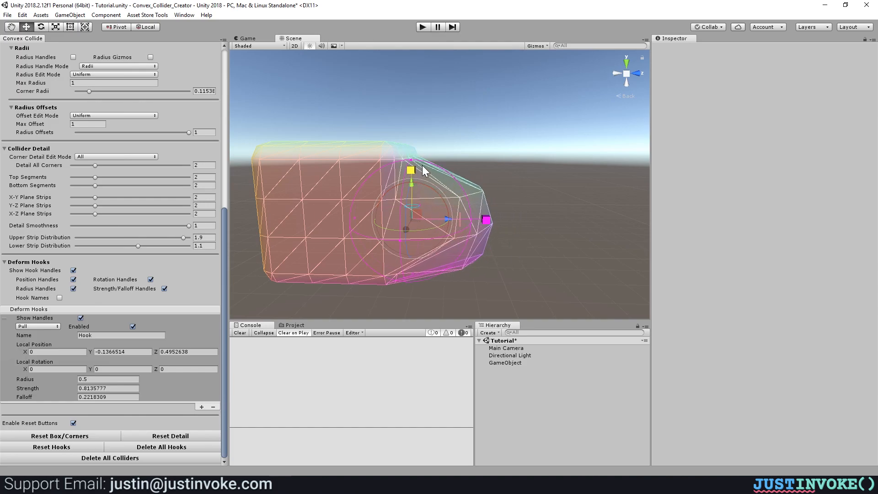
drag(486, 219, 585, 223)
drag(410, 144, 423, 9)
mouse_move(486, 228)
mouse_down()
mouse_move(613, 228)
mouse_move(611, 242)
mouse_move(486, 224)
mouse_up()
click(51, 447)
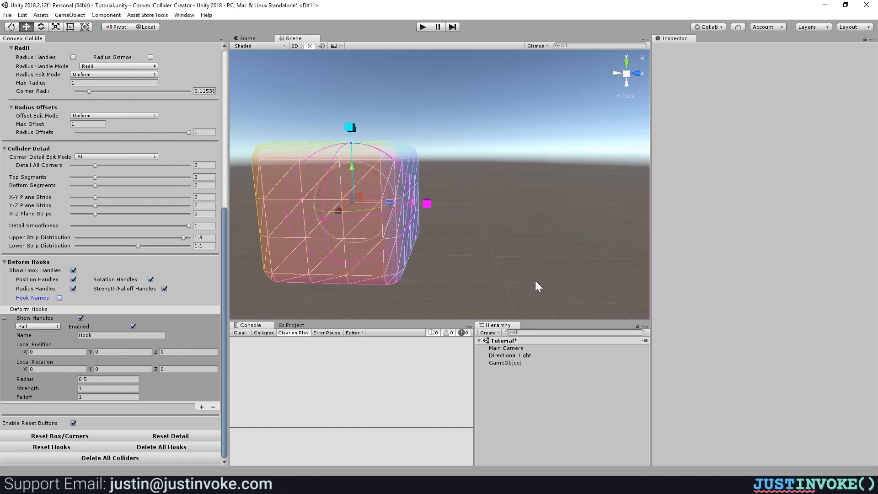
Step: Move the Pull hook to about X 0.045, Y 0.346, Z 0.513 and tilt it to about 333 degrees in X
middle_drag(365, 245, 445, 229)
alt+drag(445, 229, 403, 316)
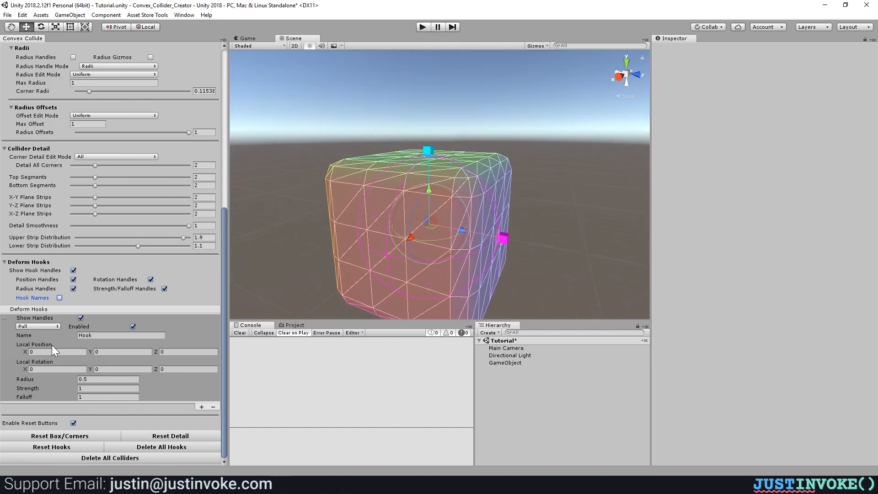
drag(436, 220, 487, 217)
mouse_move(25, 355)
mouse_down()
mouse_move(40, 355)
mouse_move(25, 354)
mouse_up()
alt+drag(393, 244, 429, 242)
mouse_move(399, 193)
mouse_down()
mouse_move(365, 195)
mouse_move(387, 199)
mouse_up()
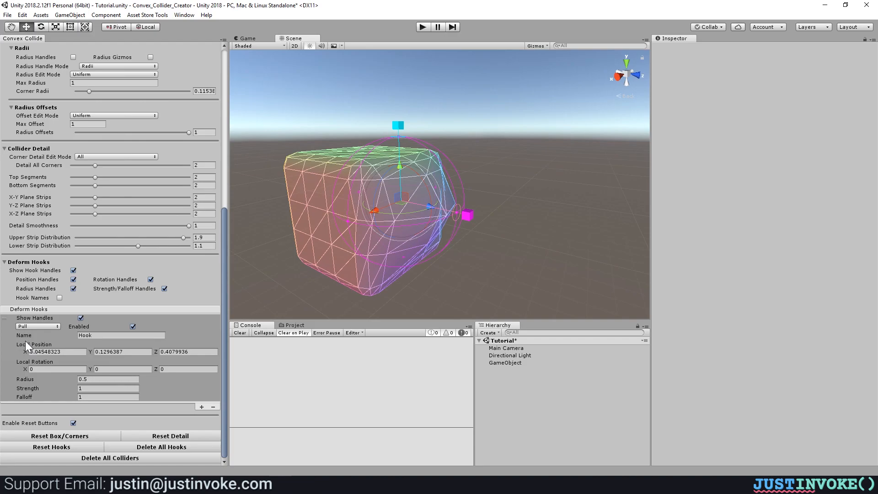
alt+drag(502, 238, 522, 238)
drag(435, 177, 409, 157)
drag(420, 190, 501, 193)
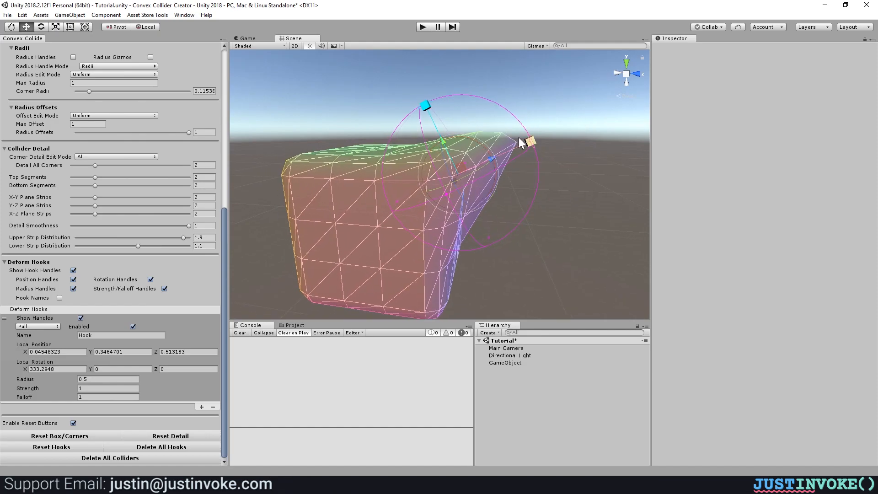
Step: Try a negative strength of about -2.5 on the Pull hook and bring it back to about 0.76
drag(501, 156, 546, 130)
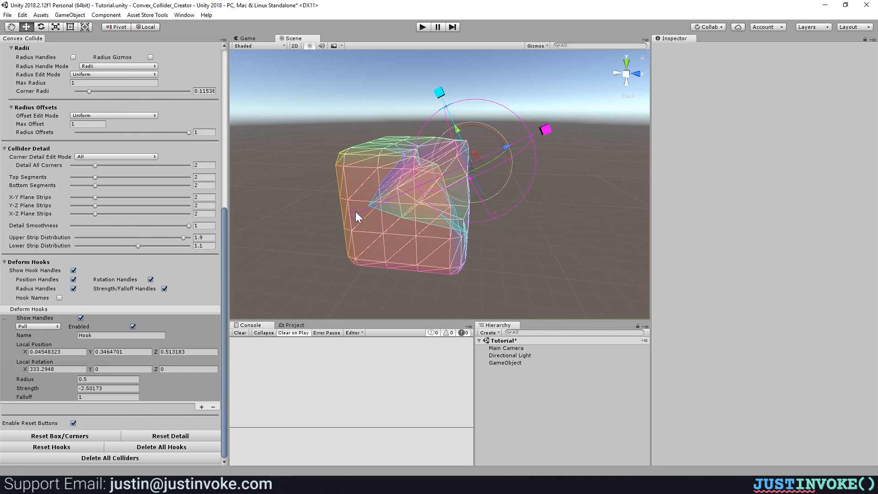
middle_drag(355, 211, 374, 223)
scroll(375, 231, up, 1)
alt+drag(387, 217, 442, 197)
scroll(443, 204, down, 4)
drag(545, 126, 521, 139)
drag(549, 128, 411, 179)
drag(566, 133, 509, 147)
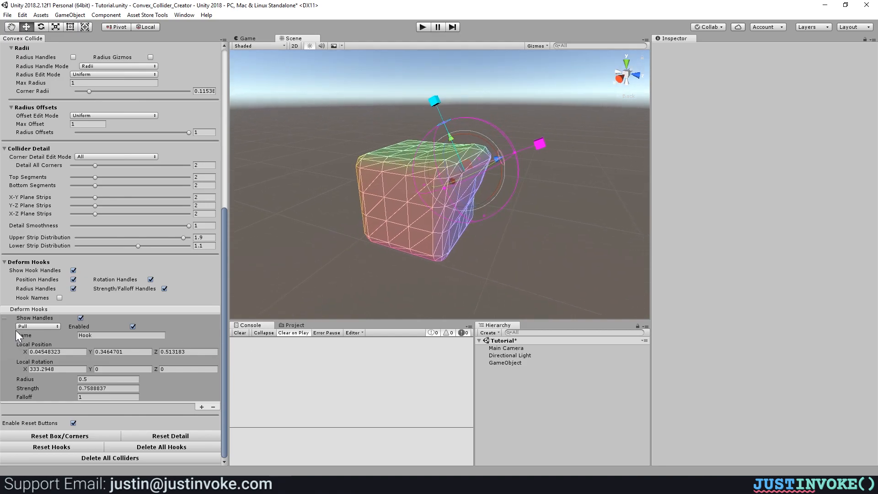
Step: Change the hook type to Twist and reset the hook's position, rotation and strength
click(36, 325)
click(44, 346)
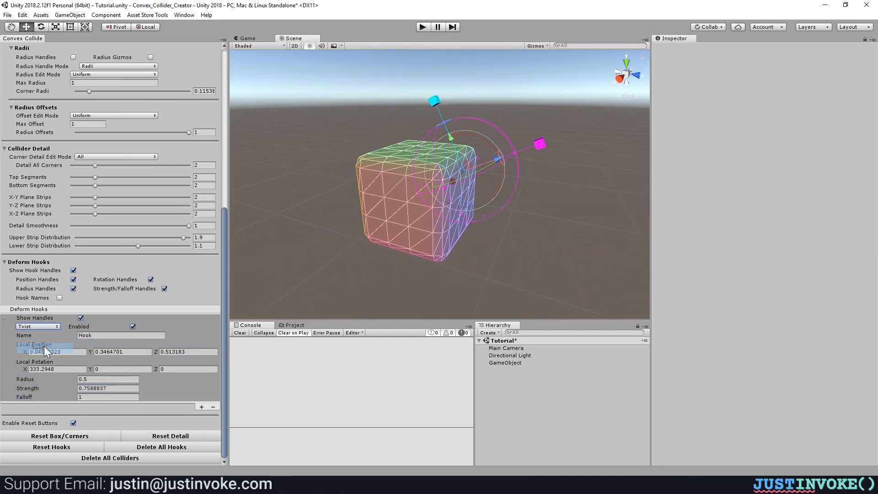
click(56, 447)
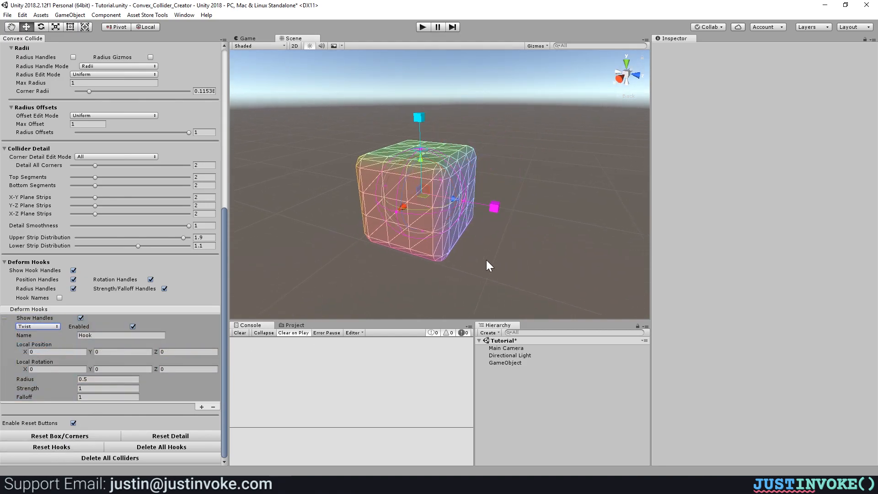
Step: Move the Twist hook to about Z 0.508, rotate it, and set its radius to about 2.09 and falloff to 0.01
drag(456, 197, 421, 196)
drag(363, 206, 436, 203)
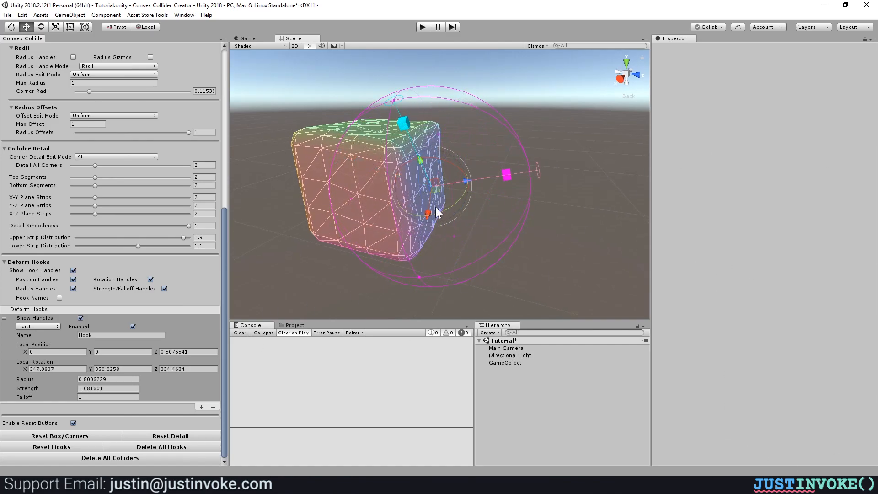
drag(410, 127, 509, 176)
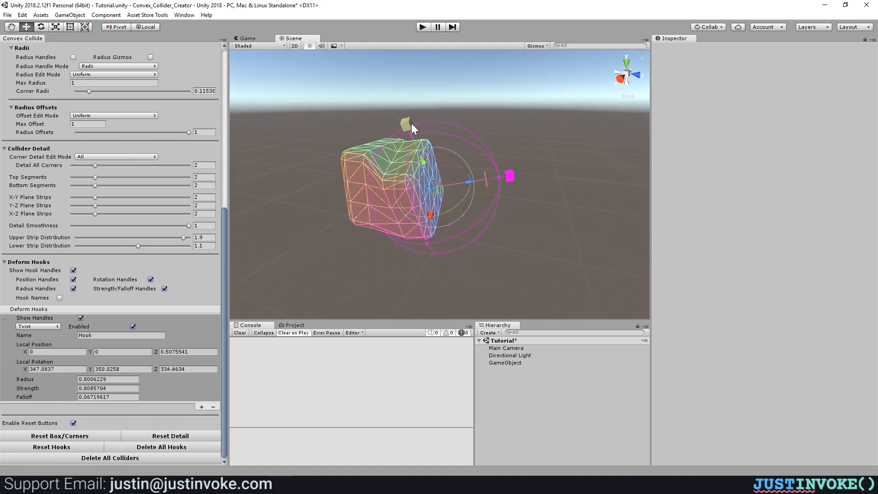
drag(426, 245, 425, 310)
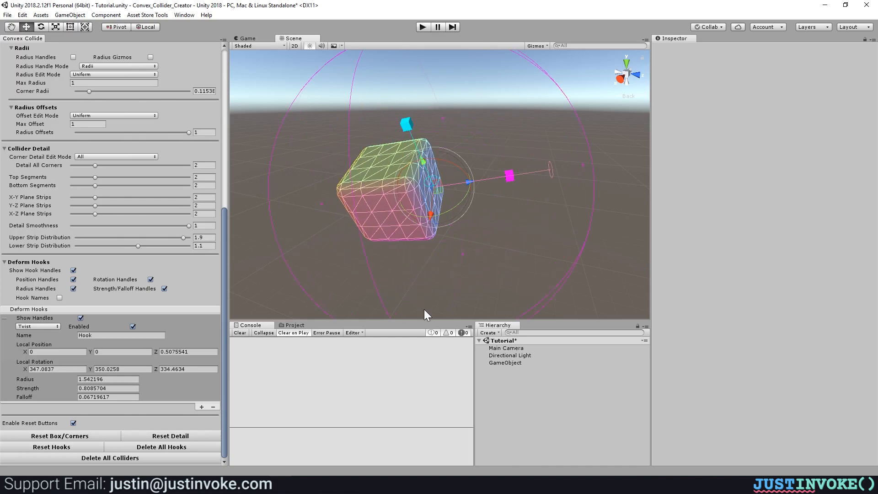
drag(405, 126, 463, 234)
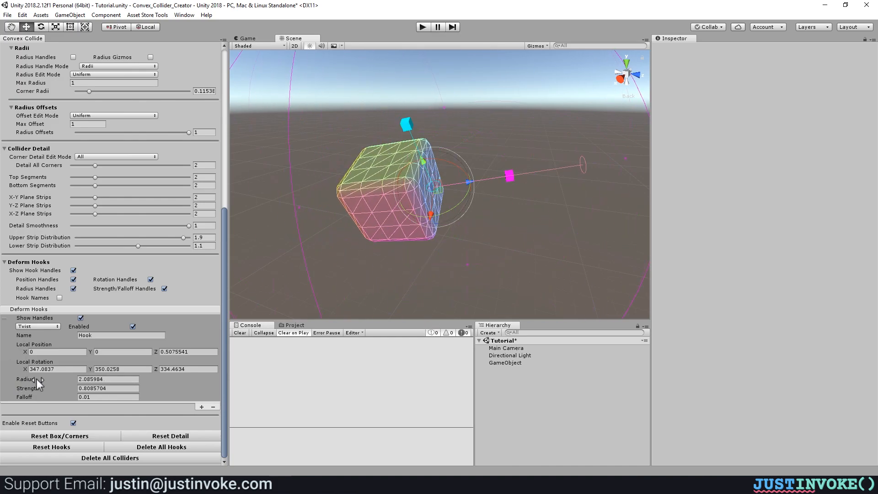
Step: Set the Twist hook's strength to 1, try adjusting its handles, and reset the hooks
click(108, 388)
text(1)
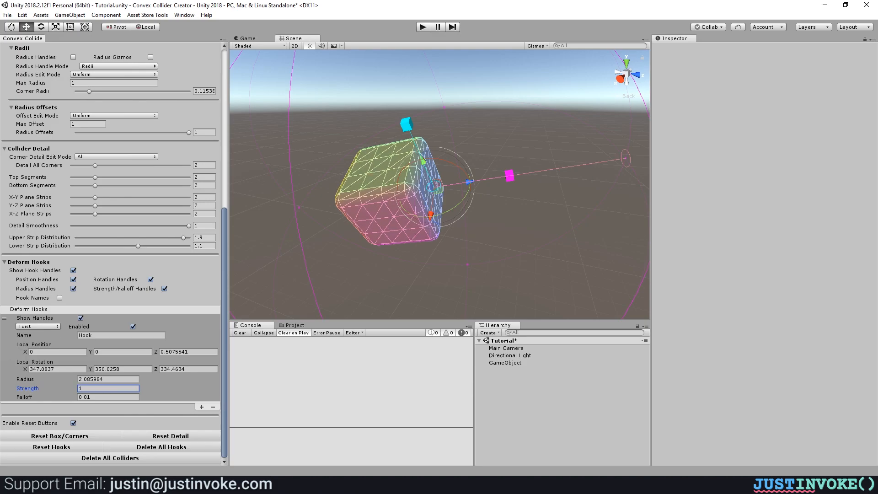
drag(455, 202, 497, 127)
click(75, 444)
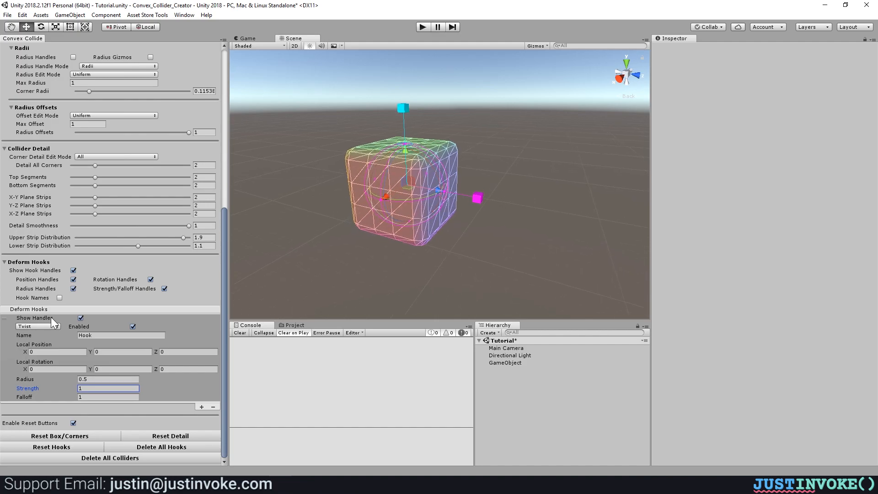
Step: Change the hook type to Expand, move it to about Z 0.514, and enlarge its radius to about 1.36
click(46, 360)
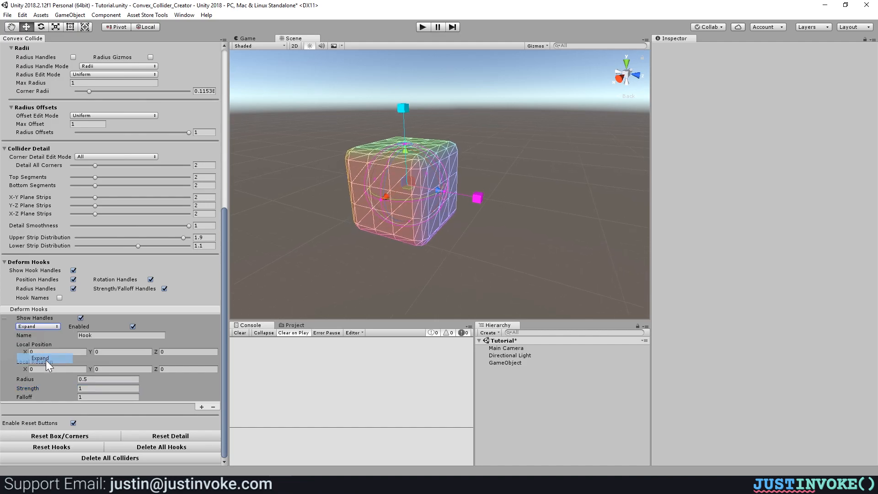
drag(434, 192, 459, 202)
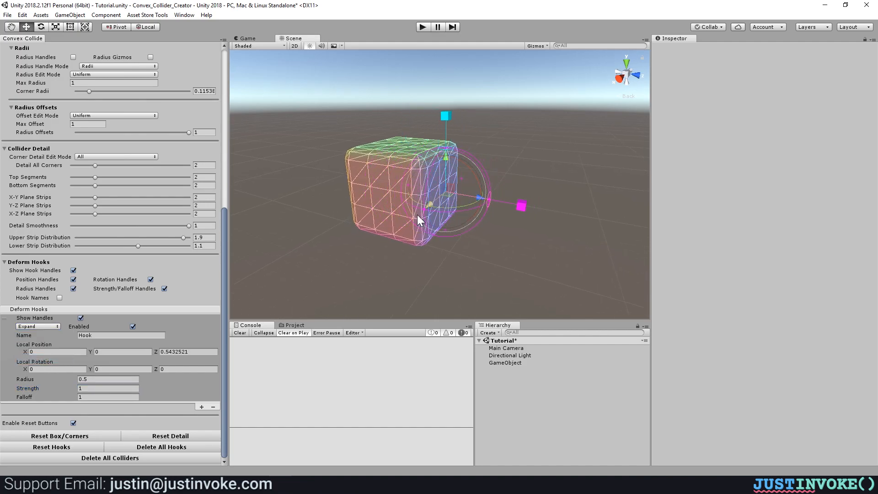
drag(521, 204, 450, 278)
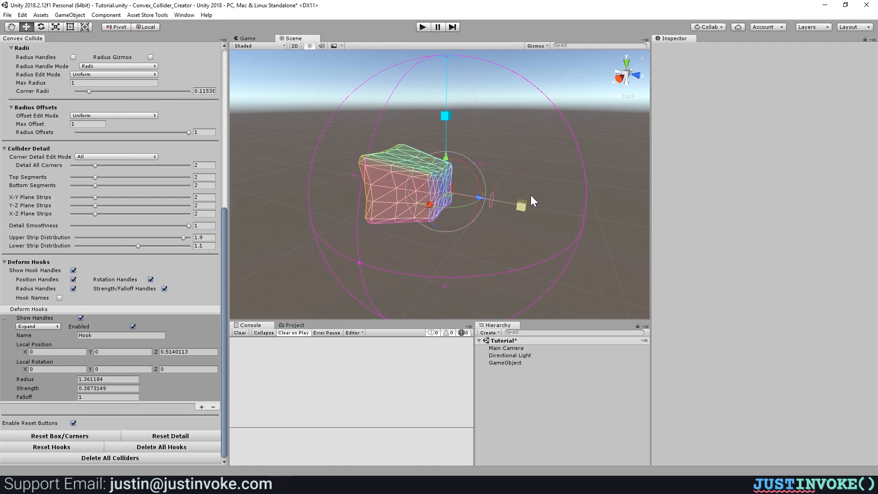
Step: Move the Expand hook to about Z 0.011 and set its strength to about 2.22 and radius to about 1.09
drag(588, 230, 770, 179)
drag(496, 197, 459, 197)
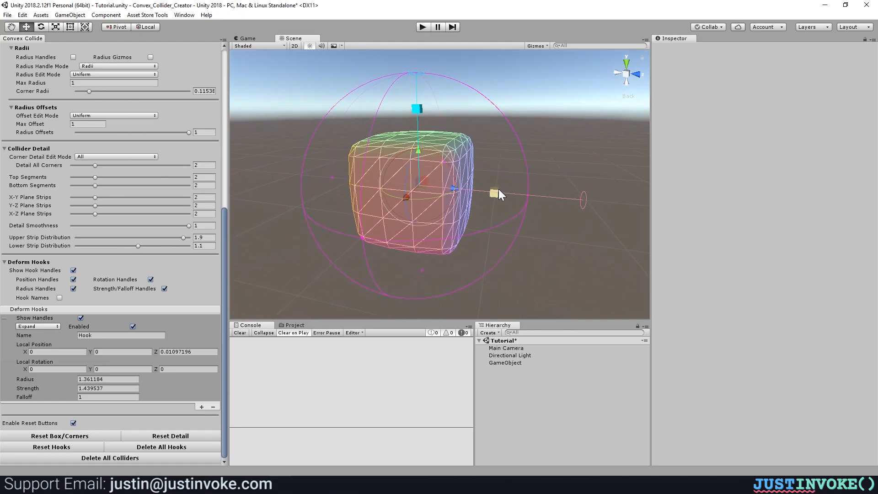
mouse_move(497, 191)
mouse_down()
mouse_move(536, 196)
mouse_move(503, 193)
mouse_up()
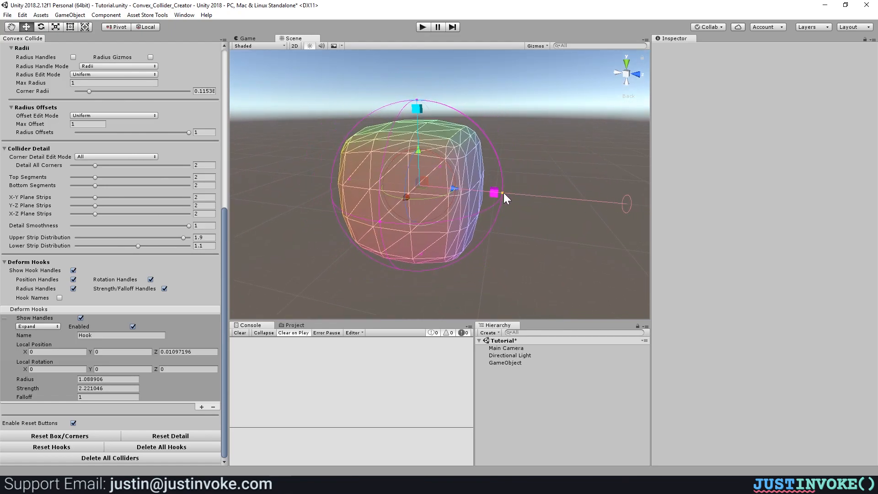
Step: Adjust the Expand hook to a radius of about 1.07 and falloff of about 1.1, and compare it with GameObject's existing collider
mouse_move(419, 114)
mouse_down()
mouse_move(417, 85)
mouse_move(416, 150)
mouse_move(417, 107)
mouse_up()
alt+drag(417, 176, 453, 215)
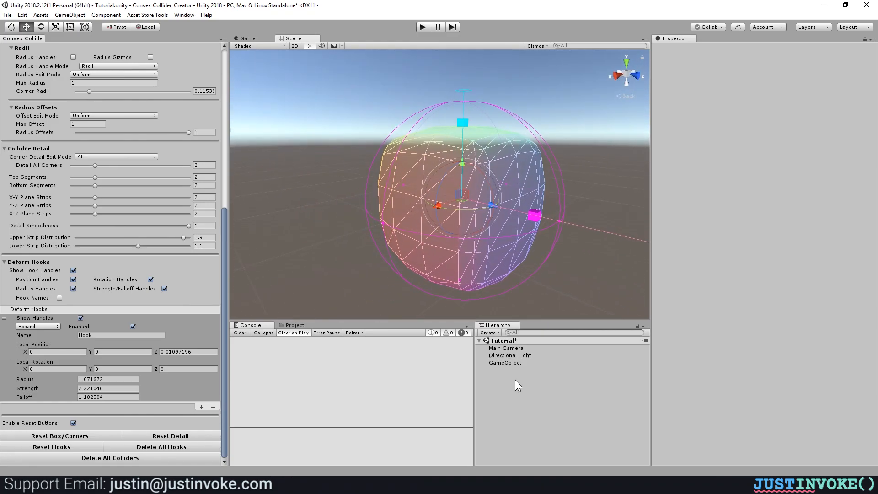
click(510, 363)
key(f)
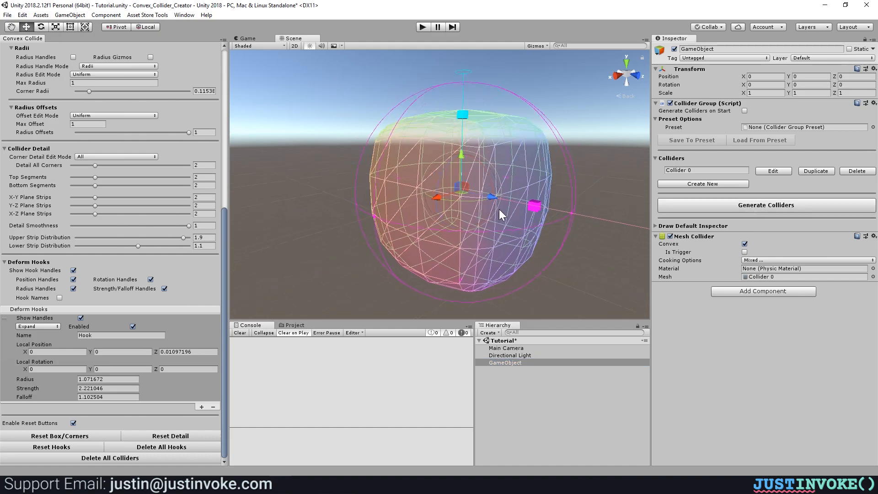
key(f)
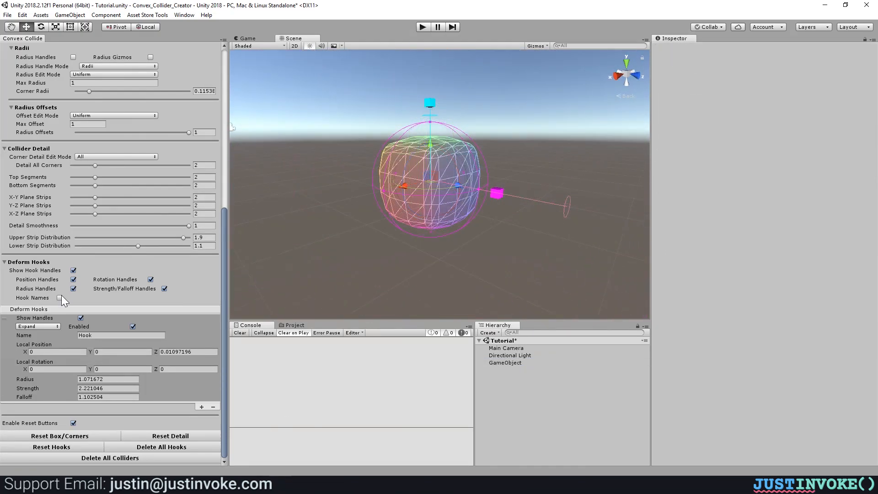
Step: Show the hook names and toggle the radius, position and strength/falloff handles off and on
click(59, 297)
click(73, 289)
click(73, 279)
click(73, 279)
click(72, 288)
click(164, 288)
click(164, 288)
Step: Rename the hook "This one" and toggle the hook handles off and on
click(103, 335)
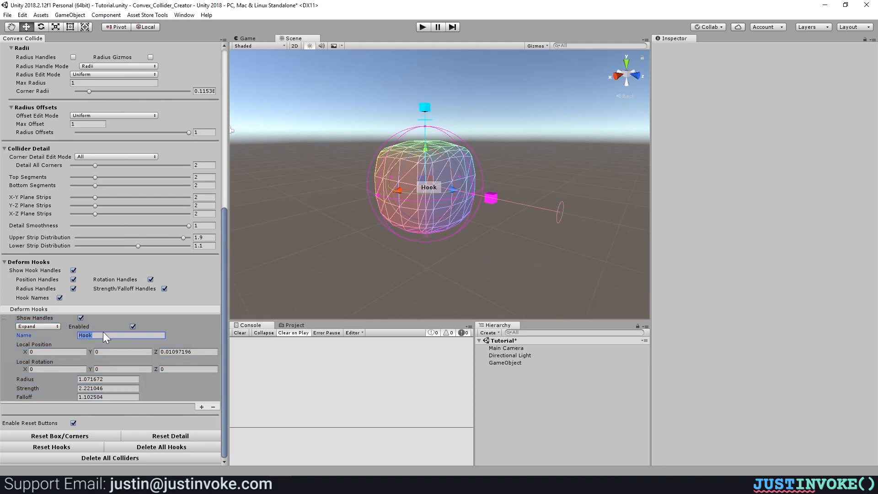
text(This one)
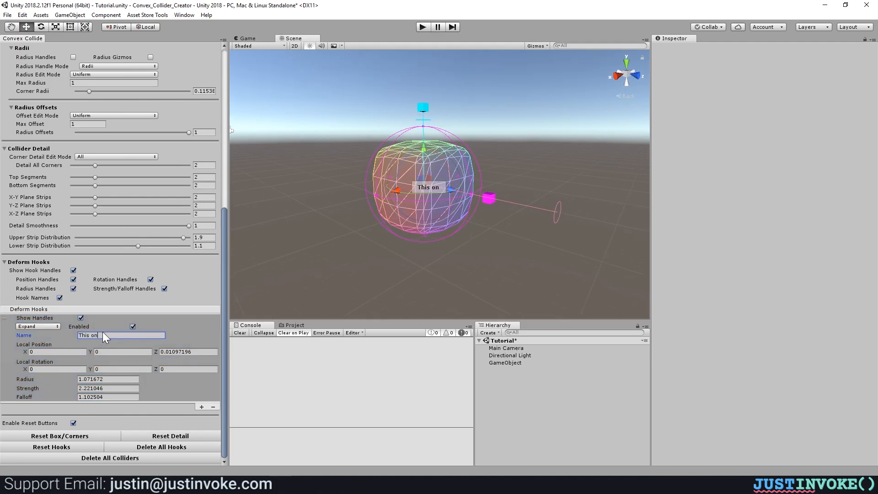
click(75, 271)
click(75, 271)
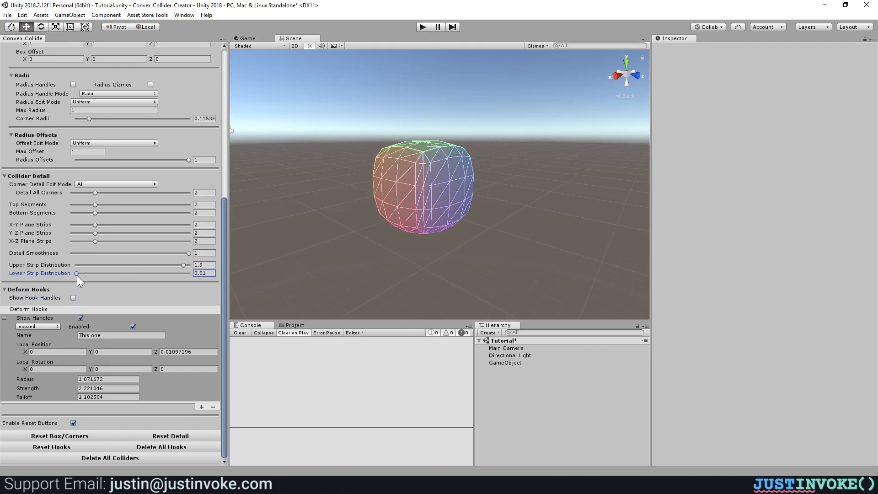
key(ctrl+z)
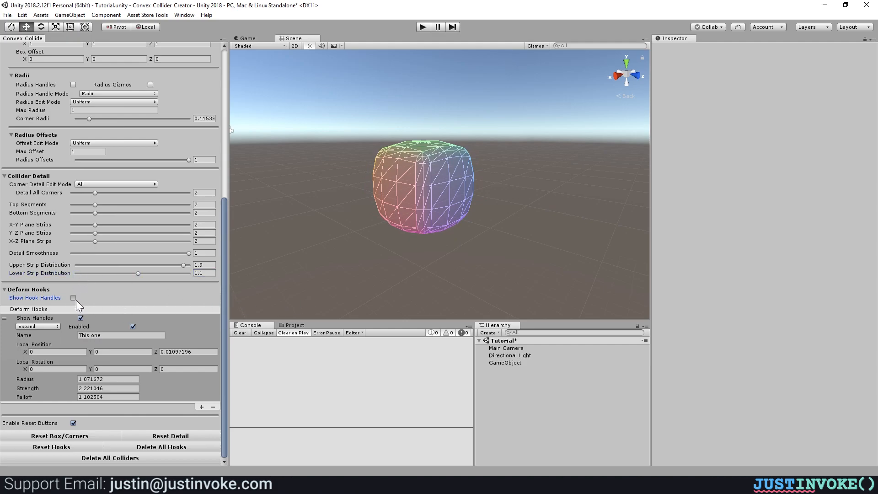
click(74, 298)
scroll(97, 372, down, 3)
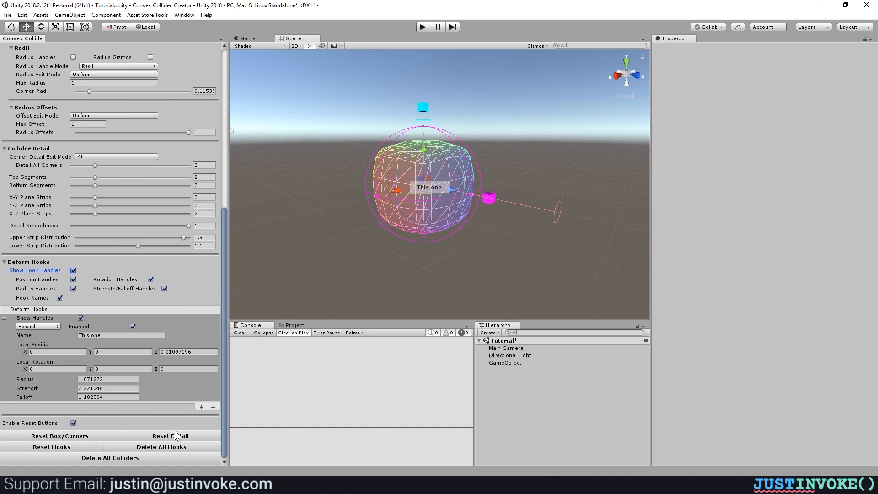
Step: Add a second deform hook and set both hooks to the Pull type
click(201, 406)
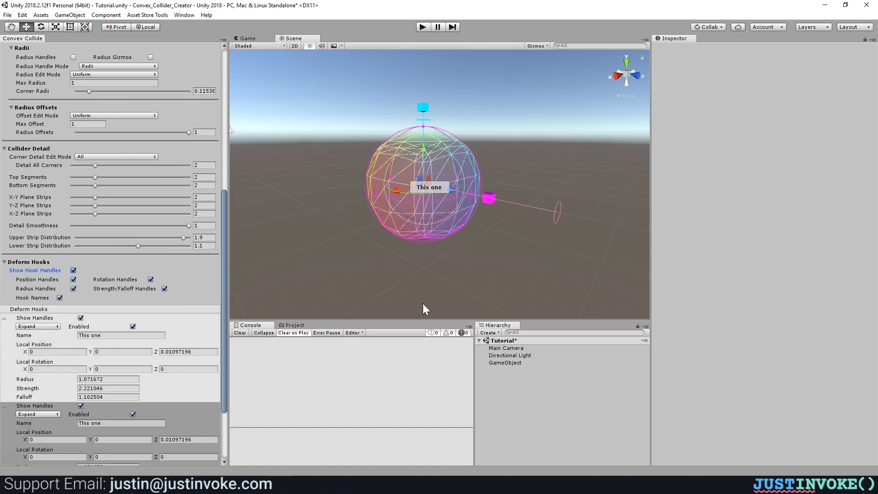
click(43, 415)
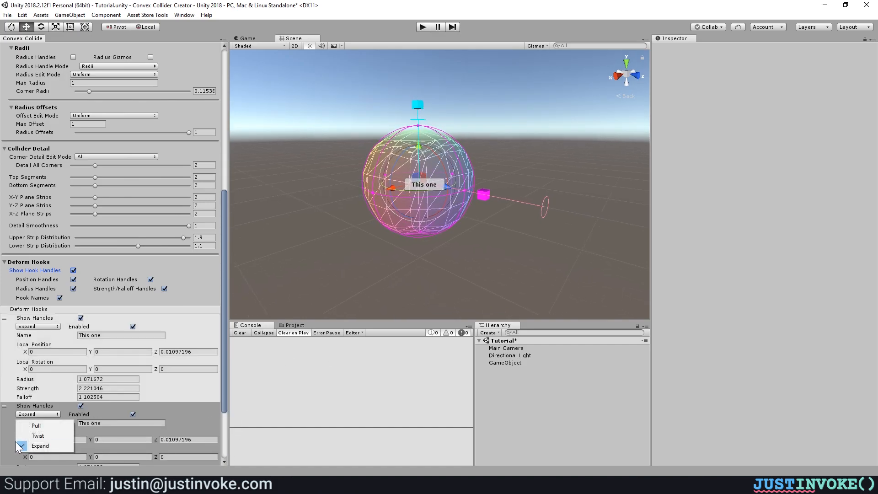
click(36, 426)
click(42, 327)
click(37, 337)
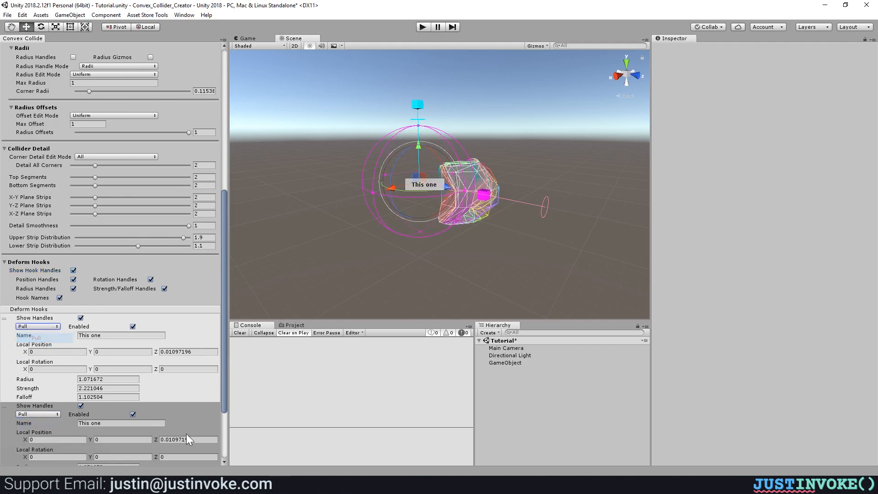
scroll(137, 431, down, 4)
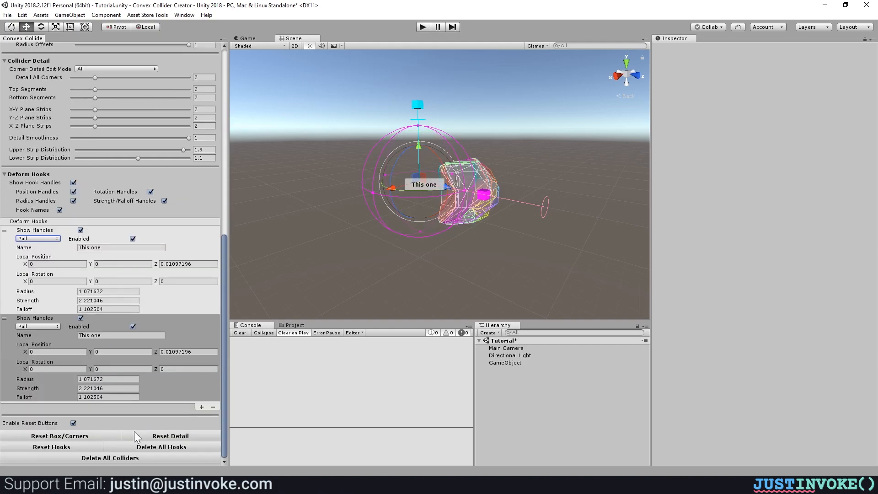
Step: Reset the hooks and separate them, with the first at Z 0.75 and the second at about Y 0.06, Z -1.02
click(64, 448)
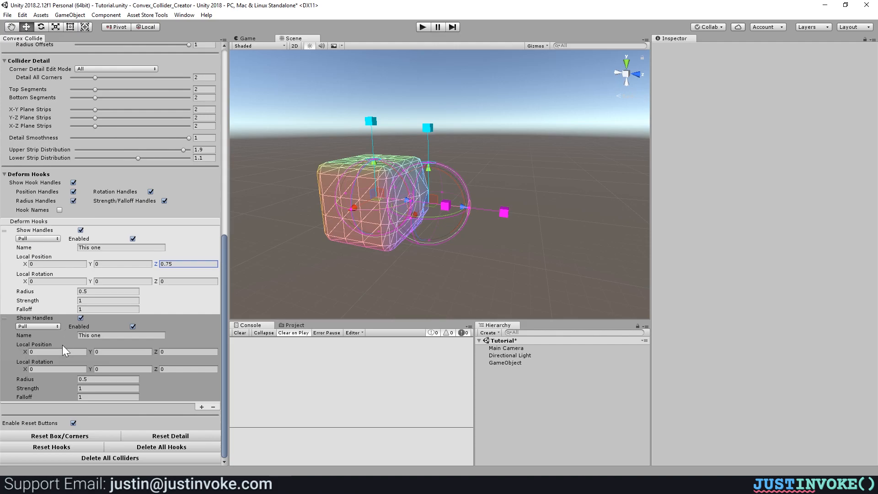
alt+drag(431, 205, 424, 207)
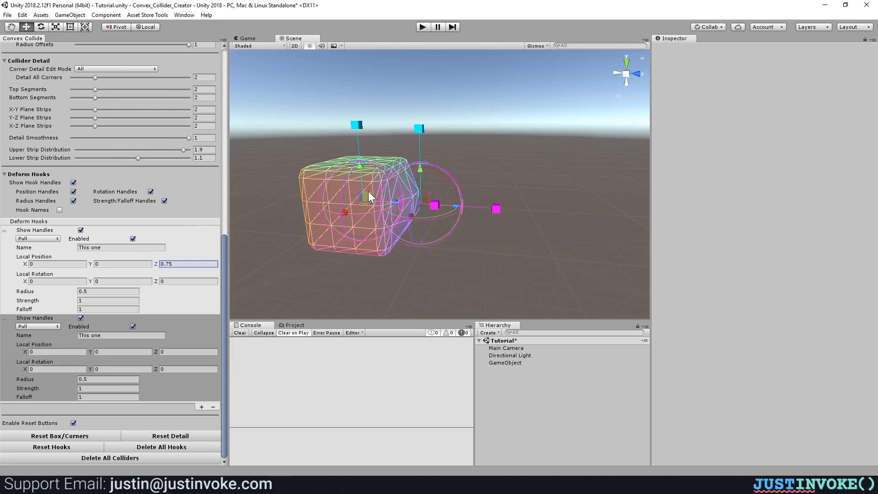
drag(366, 196, 289, 190)
Step: Toggle the first hook off and on, disable the second, and enlarge the first hook's radius to about 1.39
click(132, 239)
click(132, 238)
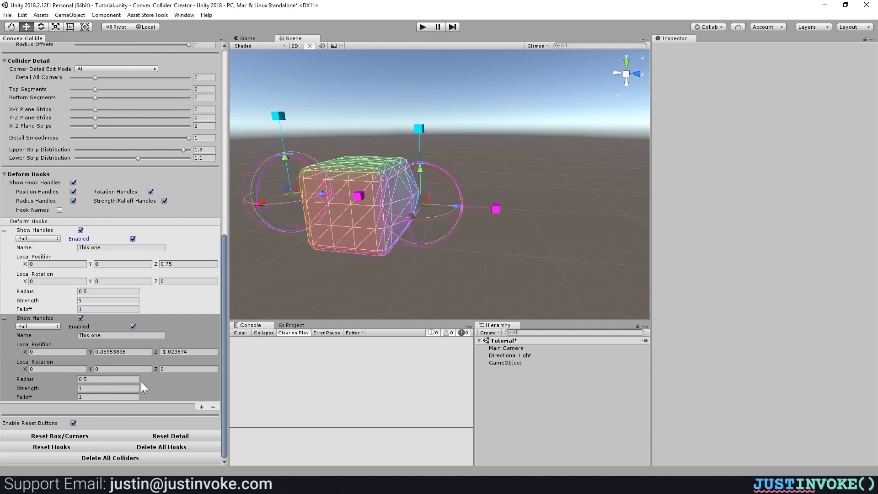
click(132, 326)
right_drag(444, 165, 422, 175)
drag(440, 231, 416, 243)
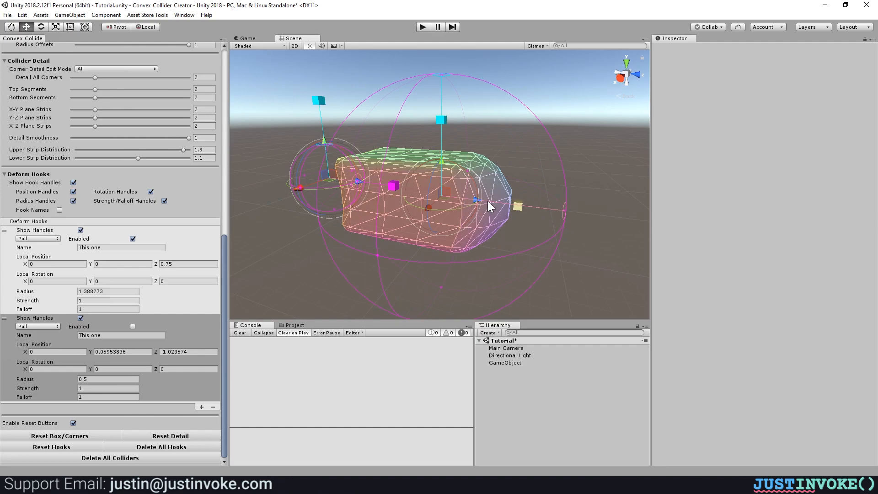
Step: Re-enable the second hook, move it to about Y 0.39, Z 1.08, rotate it upward, and increase its strength to about 4.36
click(133, 326)
drag(330, 176, 477, 150)
drag(476, 130, 344, 114)
drag(464, 90, 484, 10)
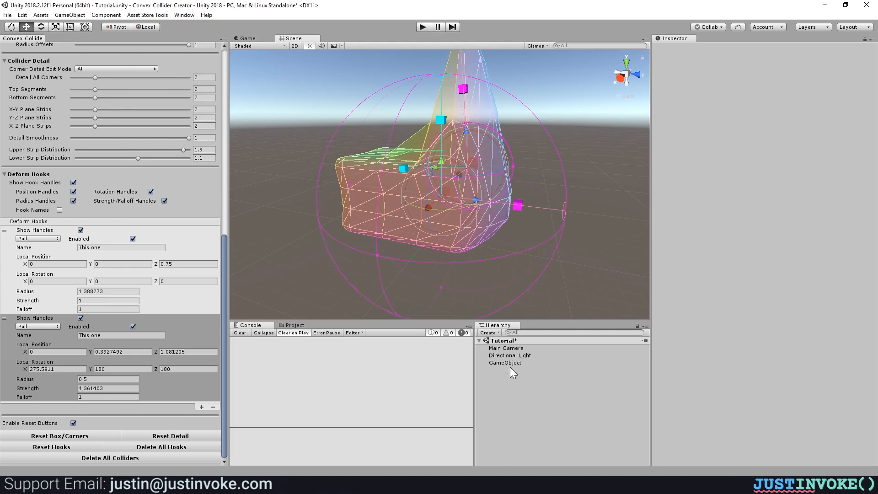
Step: Generate the collider from the current hooks and select GameObject
scroll(163, 165, up, 12)
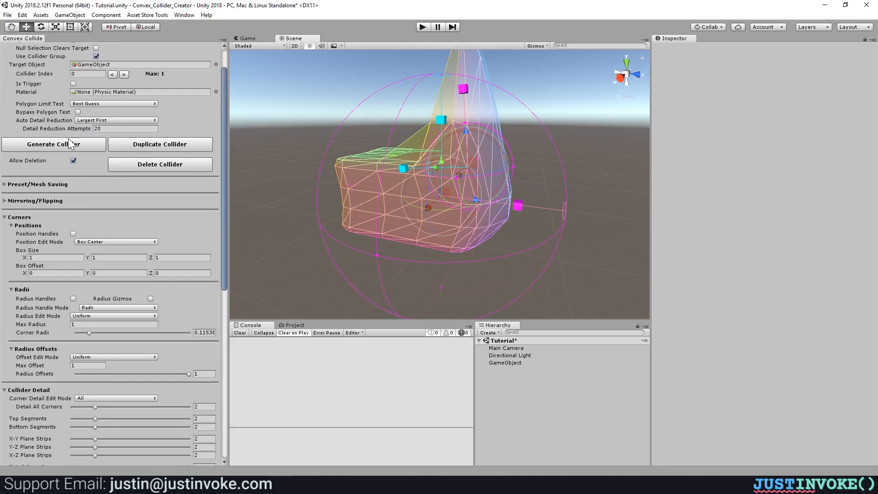
scroll(58, 145, down, 6)
click(504, 364)
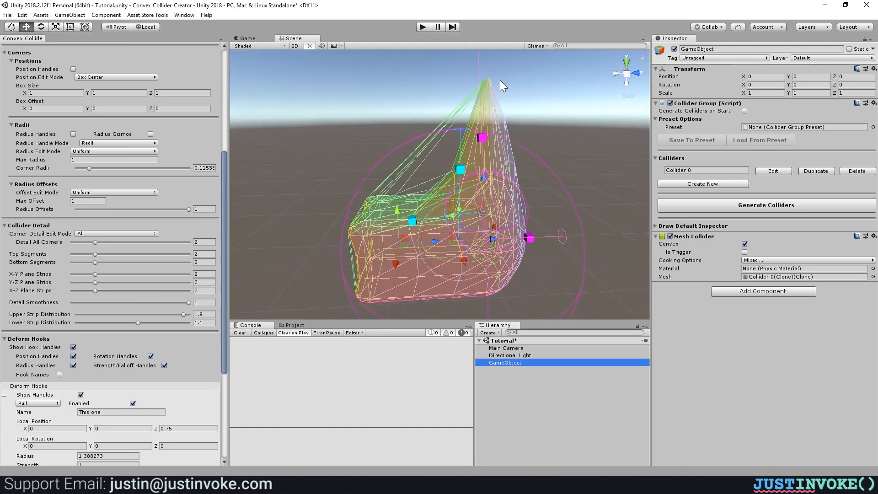
Step: Rotate the second hook to about X 337.4, Y 80.7, Z 331.1 and toggle the first hook off and on
drag(489, 180, 366, 226)
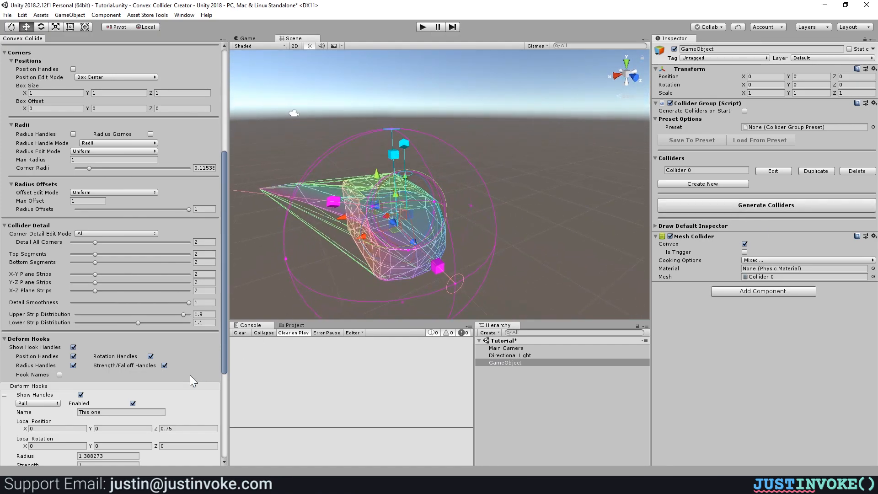
scroll(94, 397, down, 4)
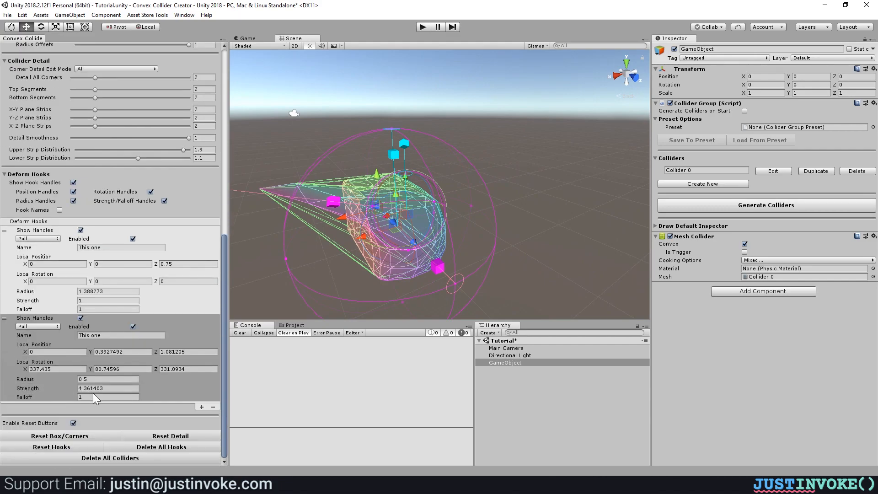
click(132, 238)
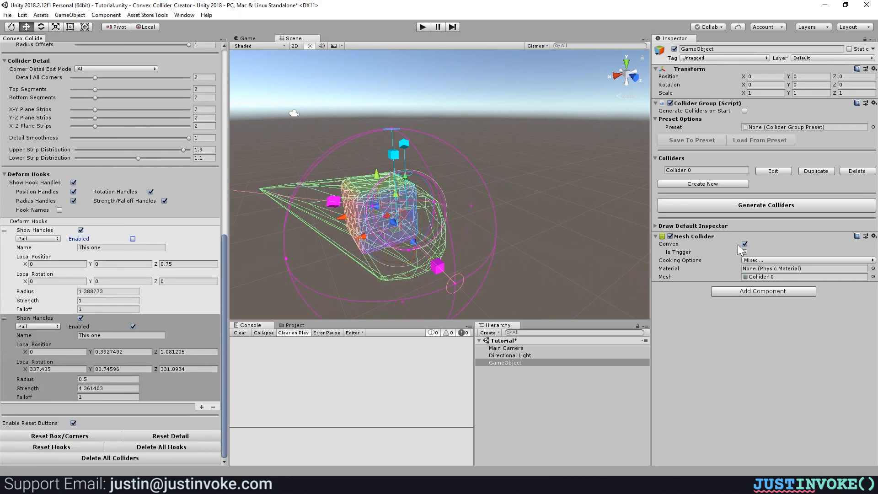
click(133, 239)
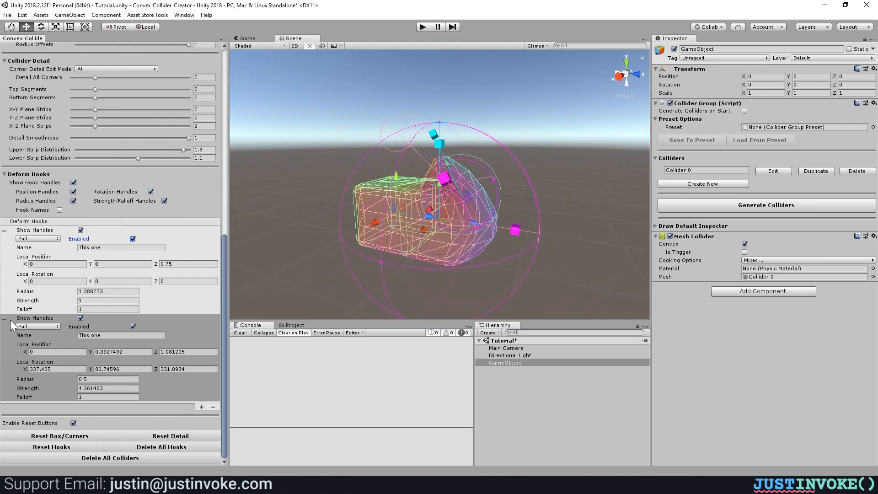
Step: Reorder the second hook above the first and reduce its strength to about 4.18
alt+drag(433, 232, 449, 232)
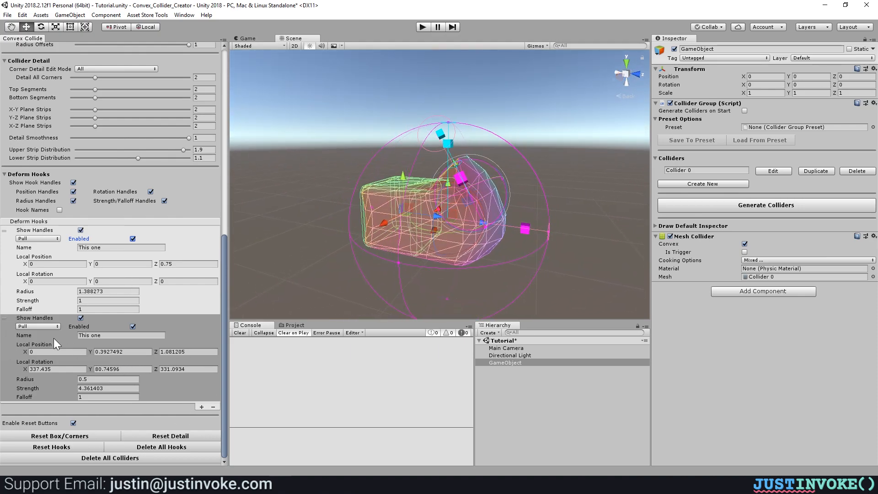
drag(5, 326, 10, 232)
alt+drag(506, 263, 530, 259)
drag(507, 171, 490, 182)
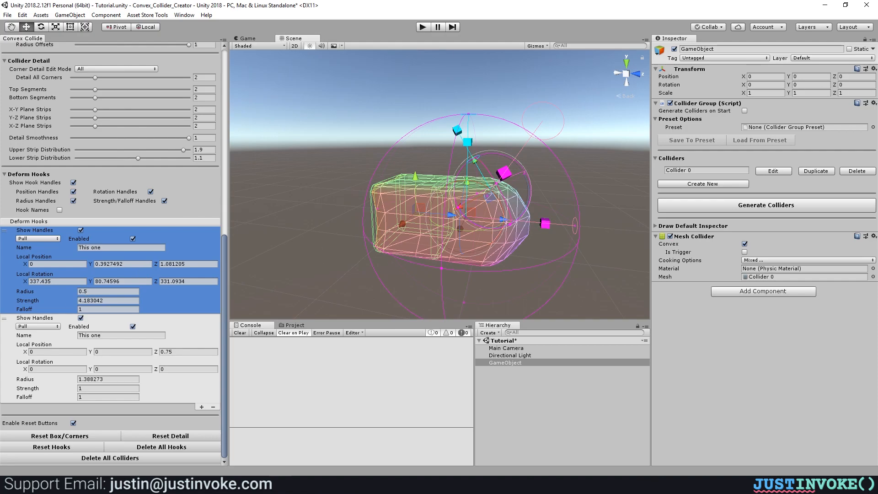
Step: Move the hook now listed first to about X 0.28, Y 0.01, Z 0.38 and set its strength to about -11.25
alt+drag(526, 221, 571, 219)
drag(465, 198, 369, 259)
drag(389, 171, 567, 225)
alt+drag(597, 229, 491, 225)
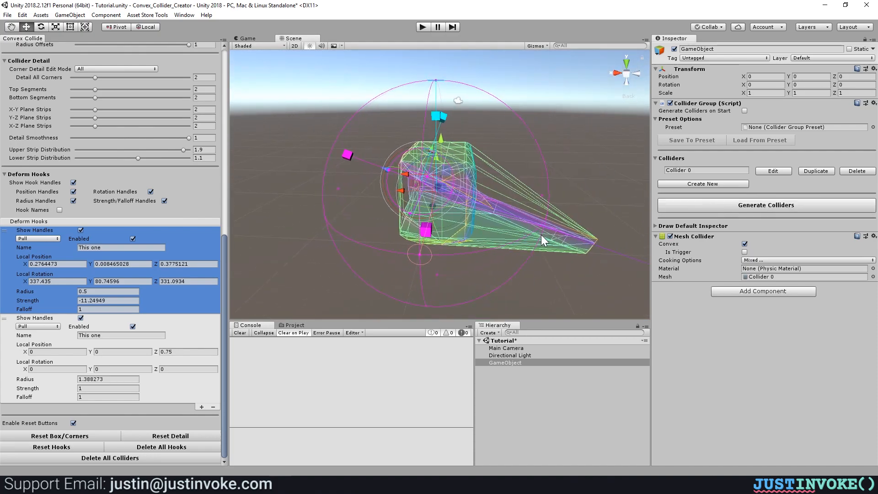
middle_drag(542, 235, 525, 233)
alt+drag(525, 232, 409, 249)
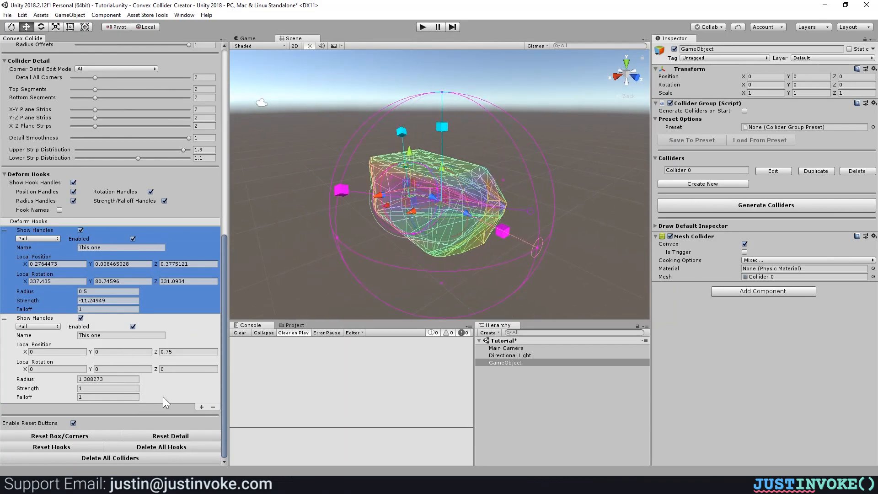
Step: Reorder the Z 0.75 hook back to the start of the list and add a third hook of type Twist
drag(14, 356, 20, 267)
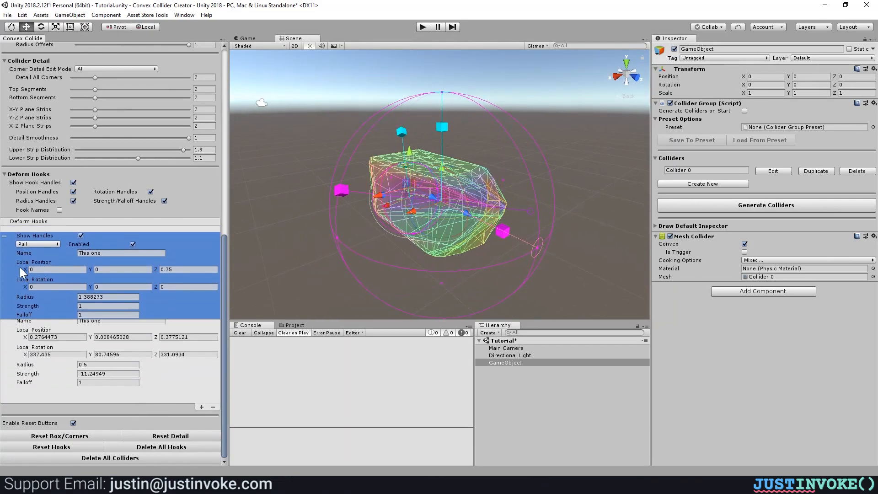
click(201, 406)
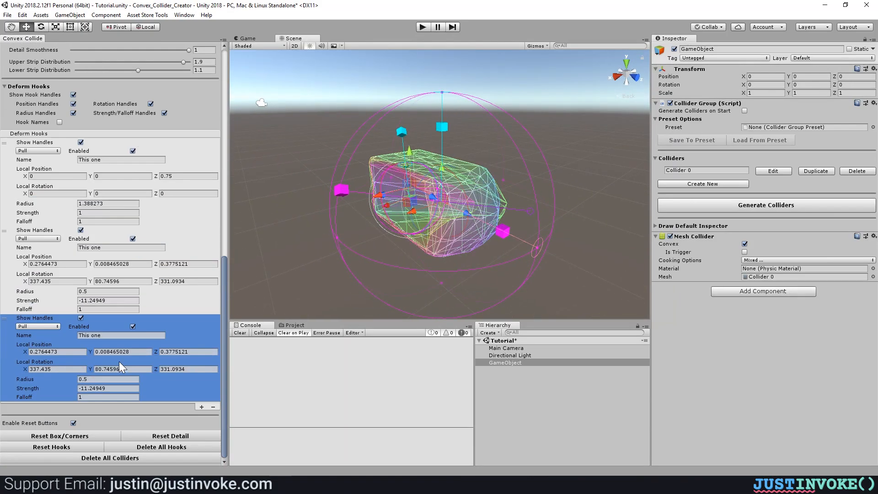
click(36, 327)
click(32, 345)
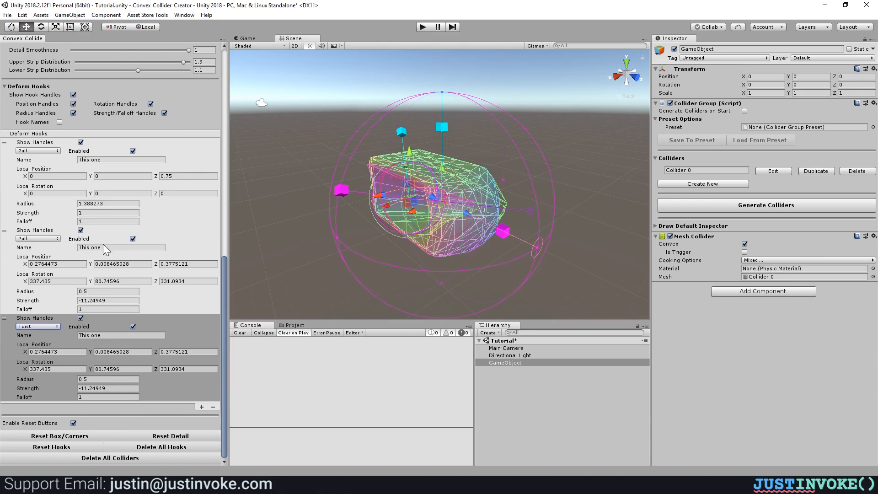
Step: Hide the handles of both Pull hooks and set the Twist hook's radius to 0.85
click(81, 231)
click(80, 142)
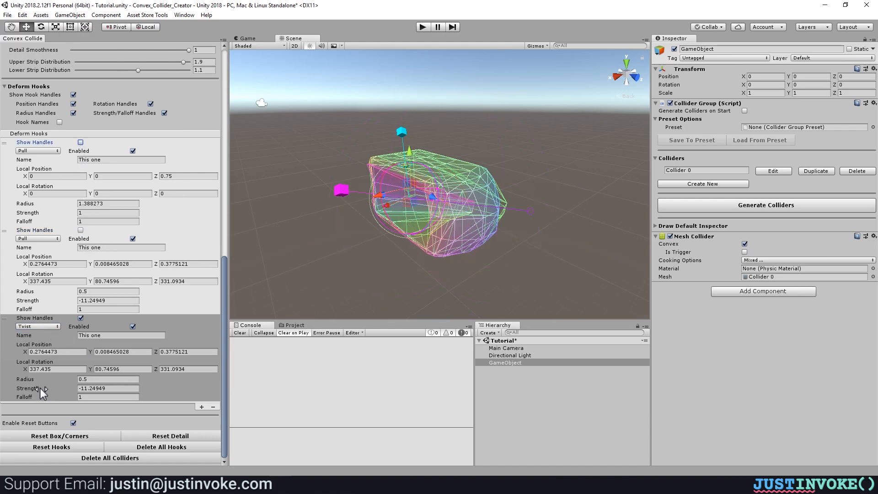
mouse_move(38, 380)
mouse_down()
mouse_move(58, 381)
mouse_move(48, 380)
mouse_up()
Step: Set the Twist hook's local rotation to 0 on the X, Y and Z axes
click(66, 368)
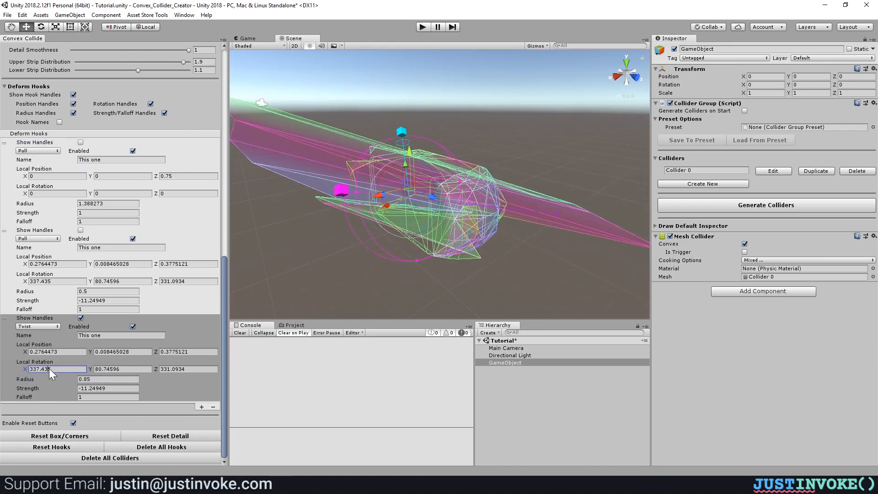
text(0)
key(Tab)
text(0)
key(Tab)
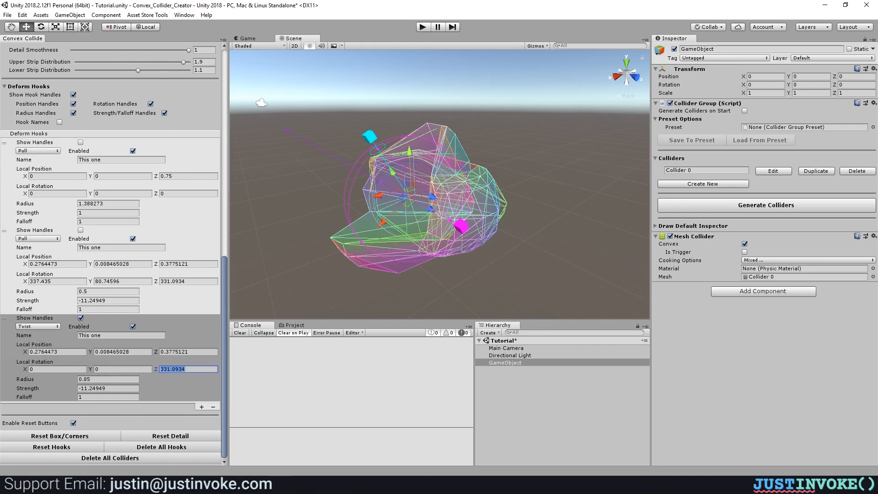
text(0)
Step: Enlarge the Twist hook's radius to about 1.56 and set its X rotation to -6.23 and strength to 8.34
drag(349, 214, 296, 221)
drag(24, 369, 857, 354)
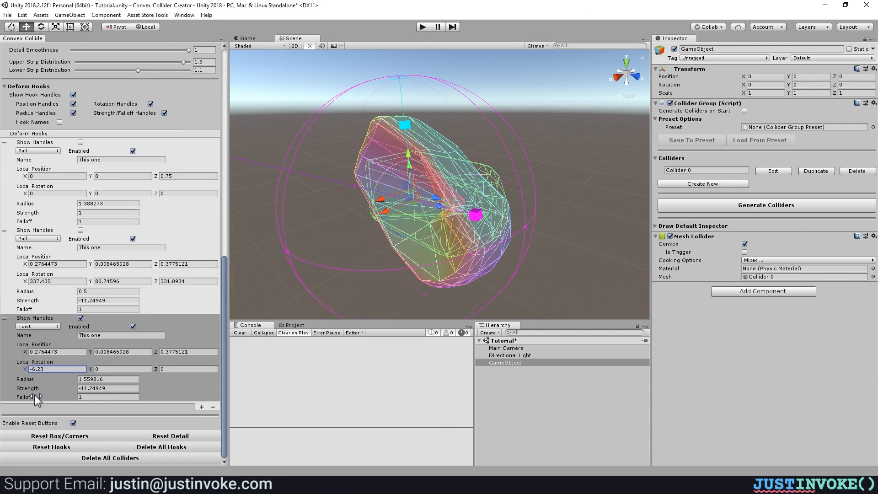
drag(27, 388, 114, 396)
drag(322, 400, 331, 399)
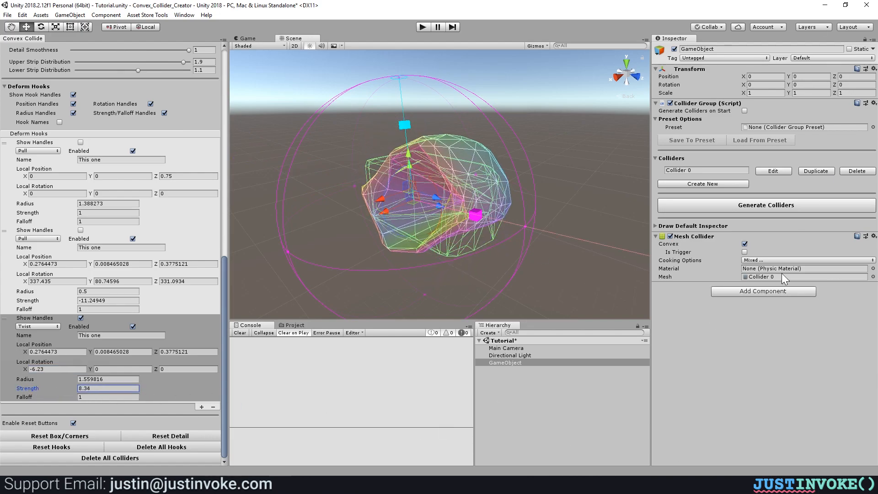
Step: Generate the colliders from the shape with its three deform hooks applied
click(661, 204)
alt+drag(484, 229, 274, 238)
Step: Delete all deform hooks and regenerate the colliders from the undeformed box
click(211, 408)
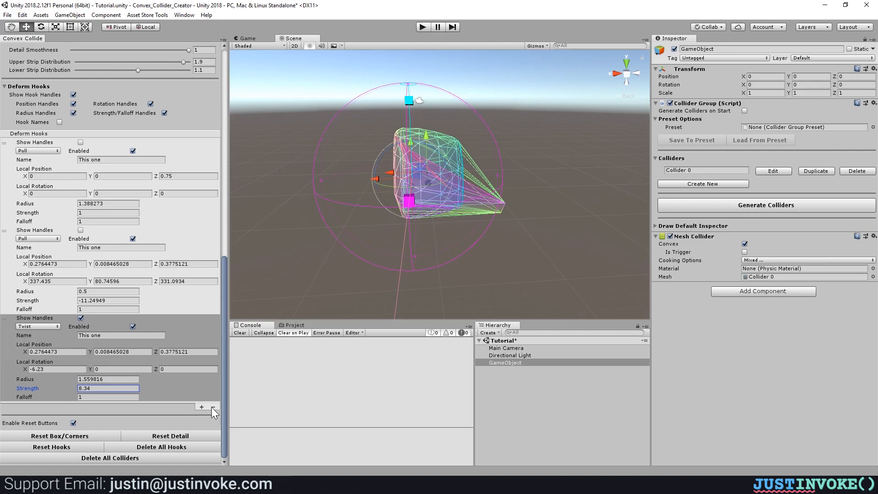
click(162, 447)
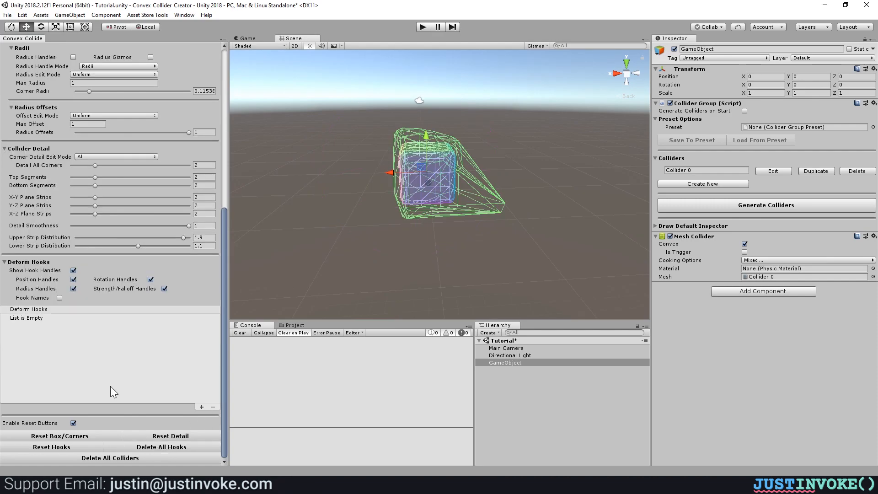
alt+drag(247, 311, 296, 301)
click(745, 201)
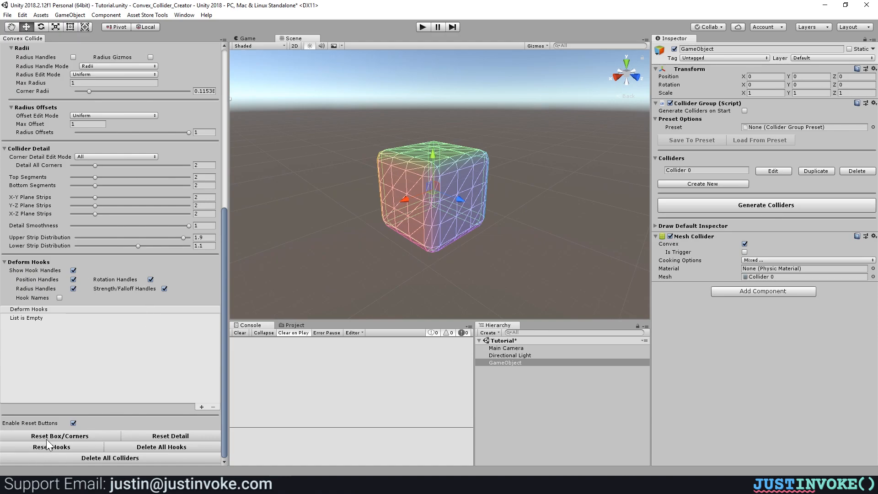
Step: Expand the Mirroring/Flipping options of the collider
scroll(124, 355, up, 10)
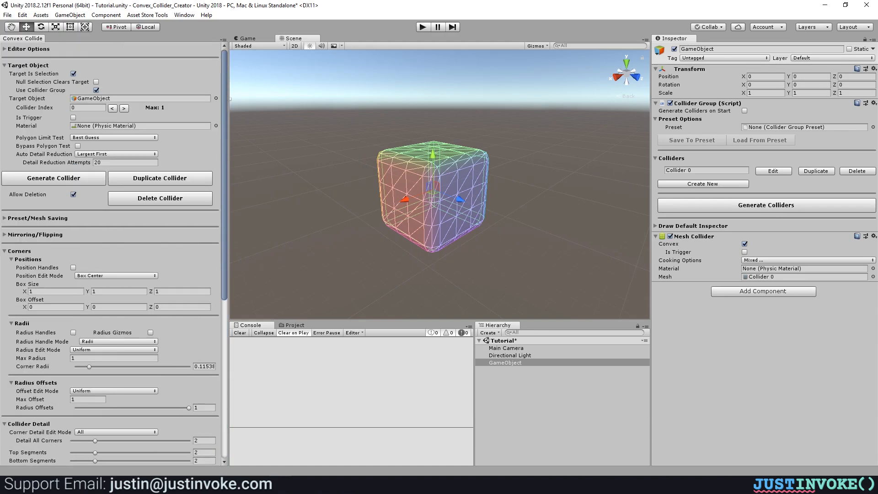
click(6, 234)
scroll(91, 267, down, 6)
scroll(119, 273, up, 6)
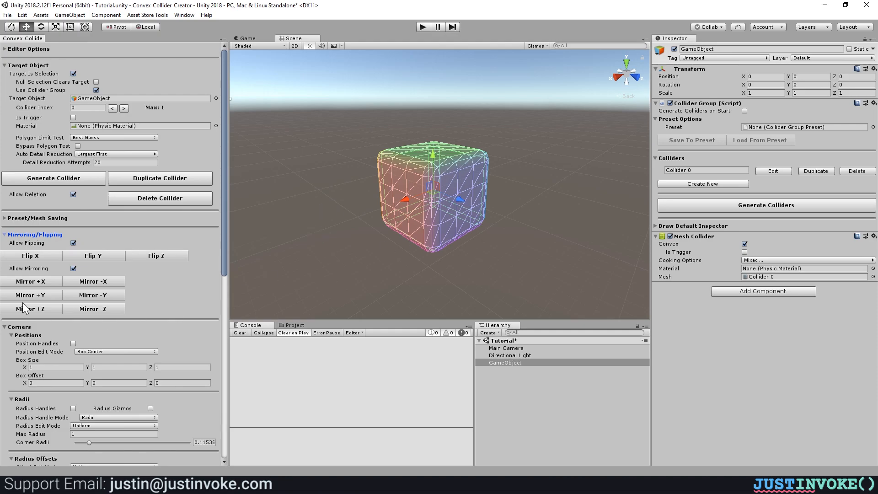
scroll(91, 289, down, 6)
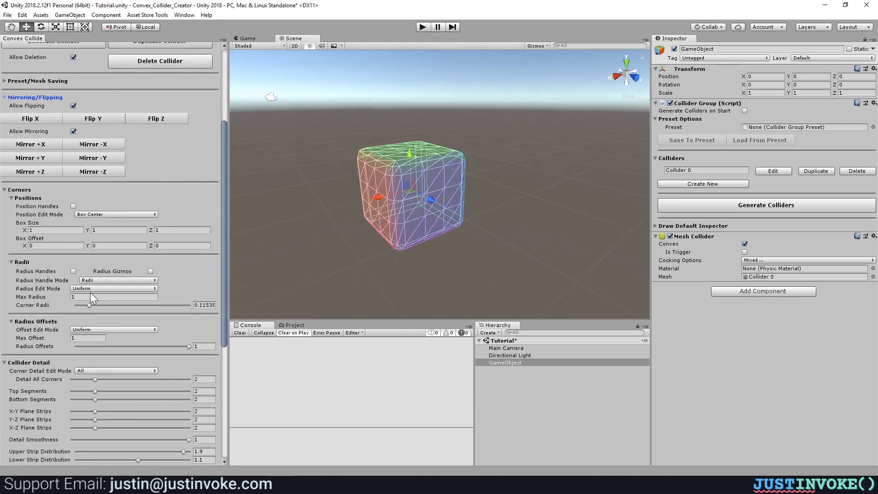
Step: Show the corner position handles in Individual edit mode and enable the radius handles and radius gizmos
click(74, 178)
scroll(73, 179, up, 2)
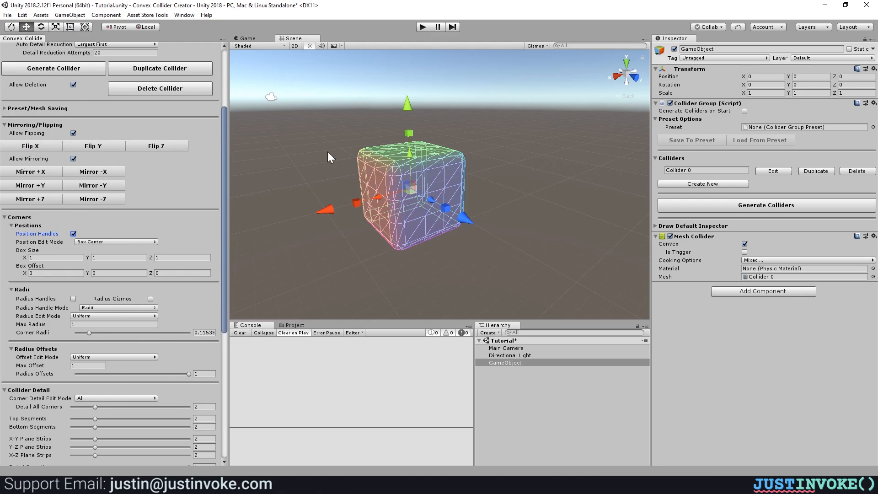
click(99, 241)
click(105, 272)
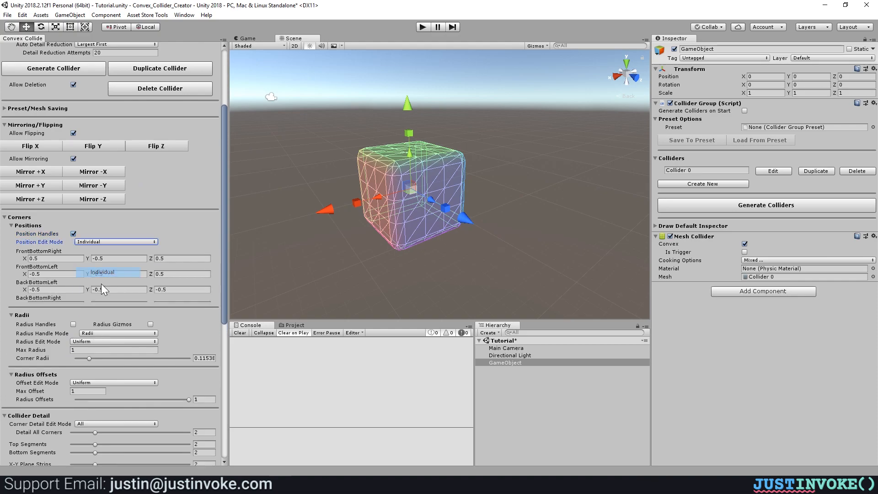
click(73, 391)
click(150, 392)
Step: Raise the front top right corner to Y about 1.28 and set the uniform corner radii to about 0.197
alt+drag(400, 256, 443, 176)
alt+drag(433, 306, 430, 242)
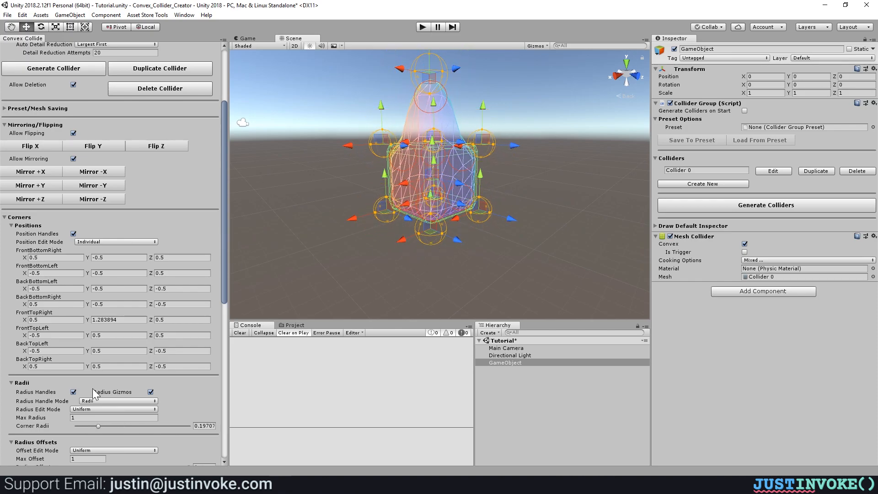
Step: With Uniform Individual radii, set FrontBottomRight to Y about -1.37, Z about 0.39, radius about 0.52, and FrontTopLeft to X about -0.76
click(114, 409)
click(164, 429)
drag(431, 245, 421, 284)
click(517, 394)
alt+drag(463, 194, 376, 179)
Step: Flip the asymmetric shape back and forth along the X axis several times
click(37, 147)
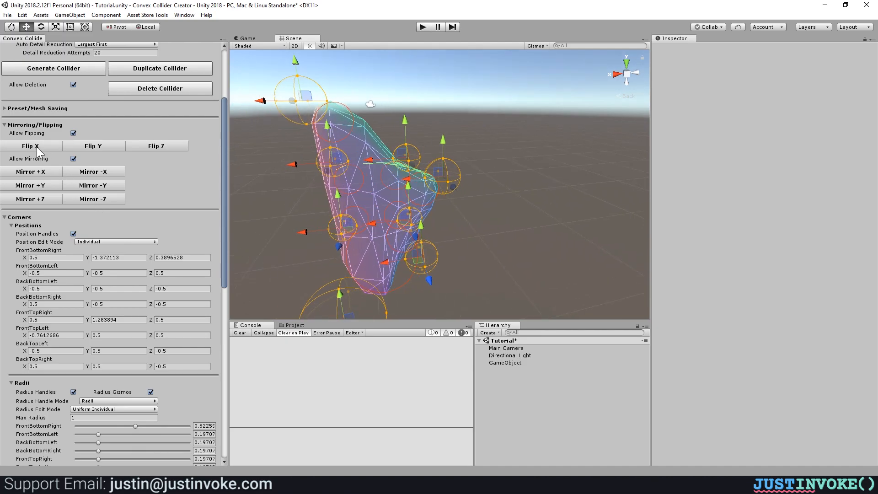
alt+drag(470, 259, 470, 257)
click(38, 147)
click(37, 147)
click(37, 148)
click(38, 147)
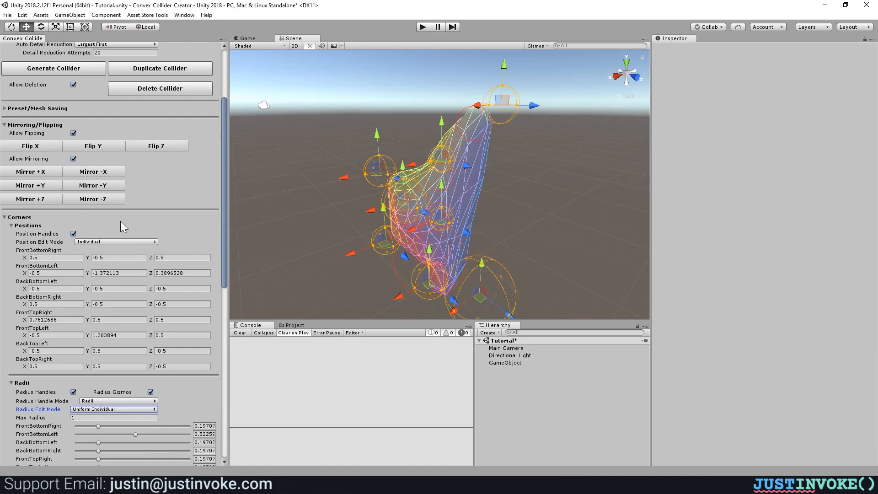
Step: Flip the shape along the Y axis four times
click(99, 148)
click(99, 149)
click(98, 148)
click(99, 149)
Step: Flip the shape repeatedly along Z and X until the enlarged corner is the front bottom right one
click(153, 150)
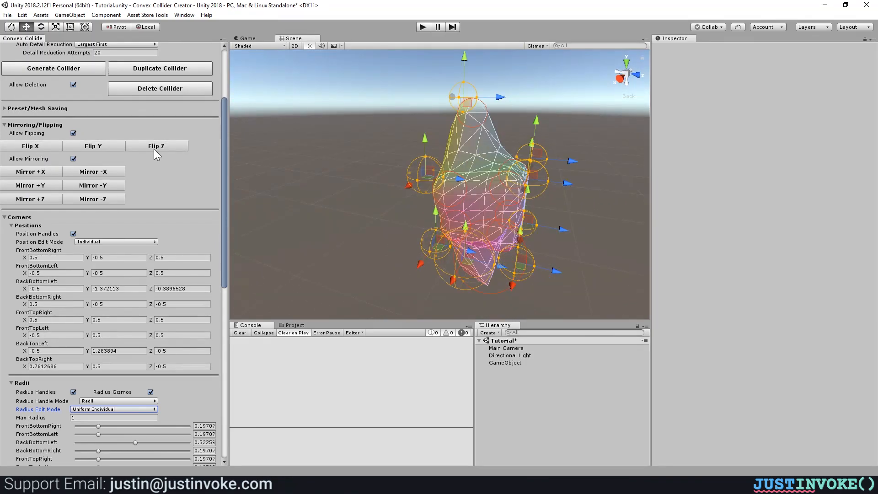
click(154, 149)
click(154, 149)
click(39, 147)
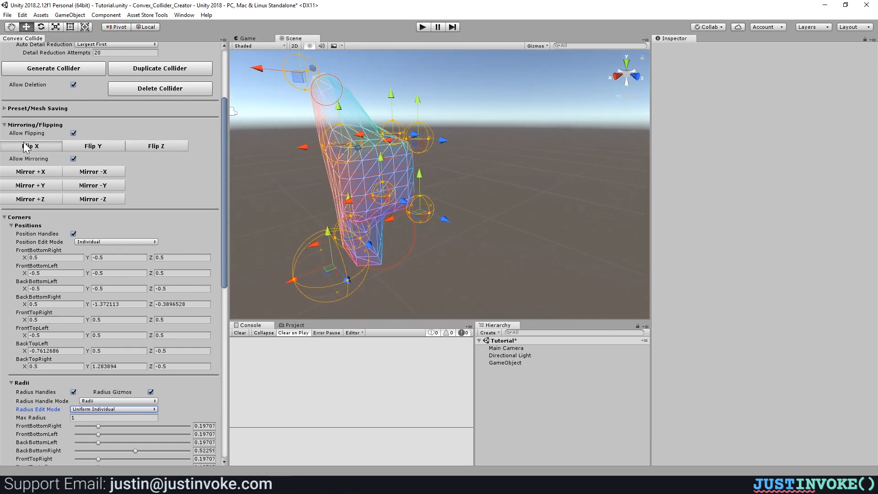
click(30, 146)
click(166, 147)
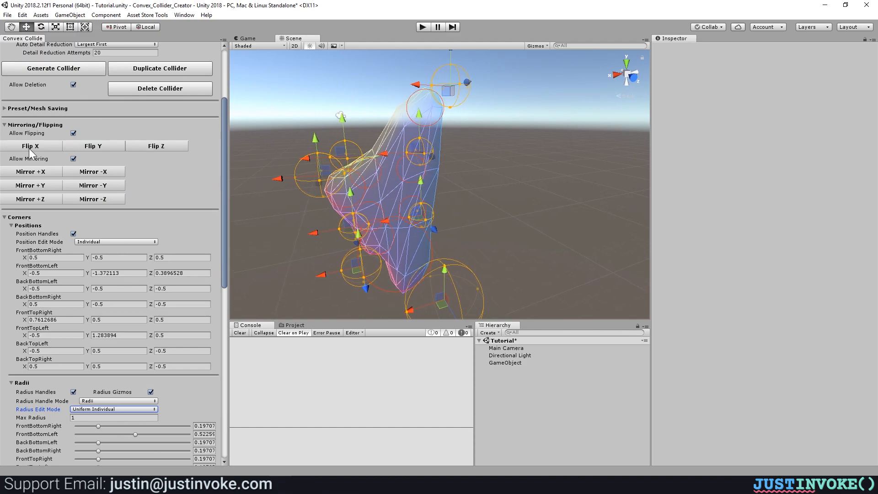
click(29, 148)
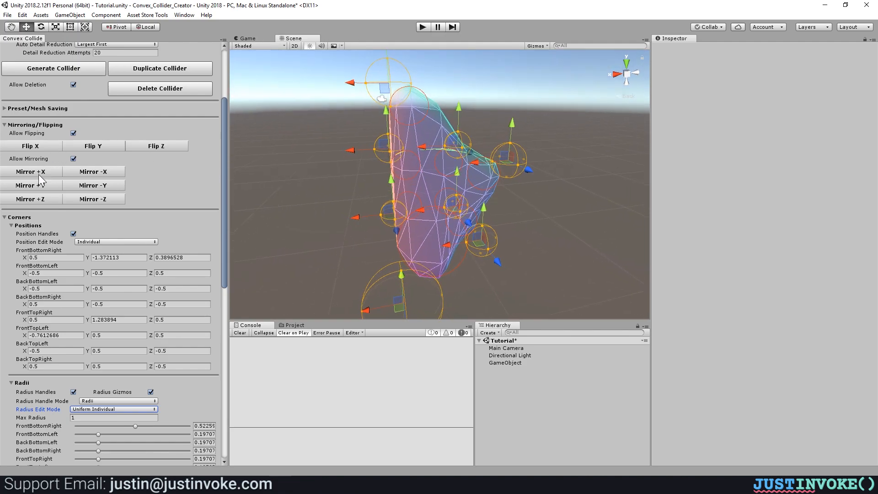
Step: Mirror the +X side, move the front bottom right corner to X about 1.56, Y about -1.70 with radius about 0.18, and mirror +X again
click(38, 173)
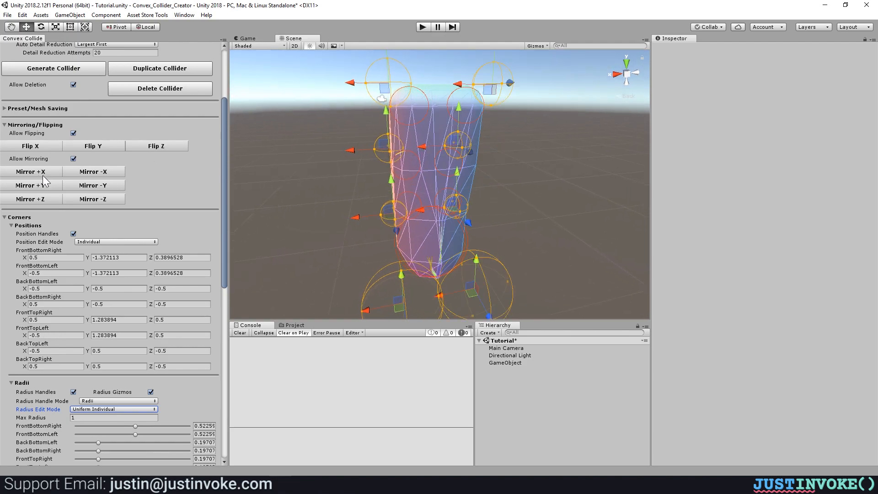
drag(362, 299, 342, 306)
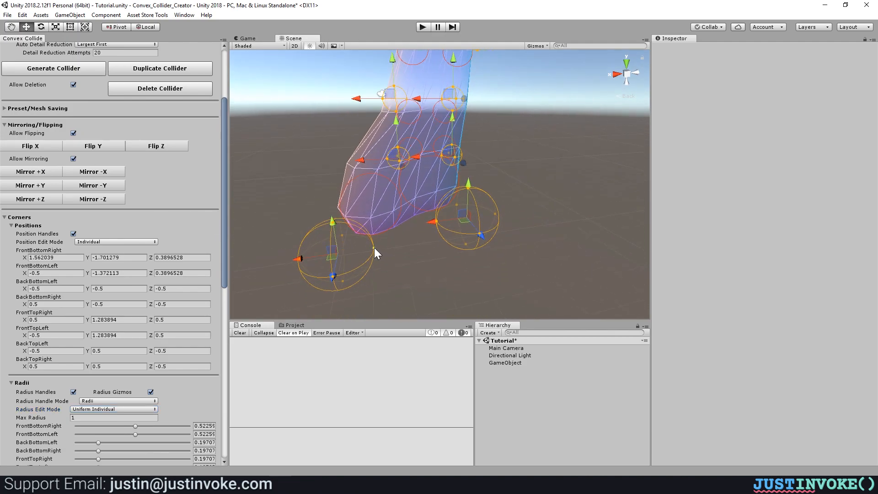
drag(374, 248, 350, 252)
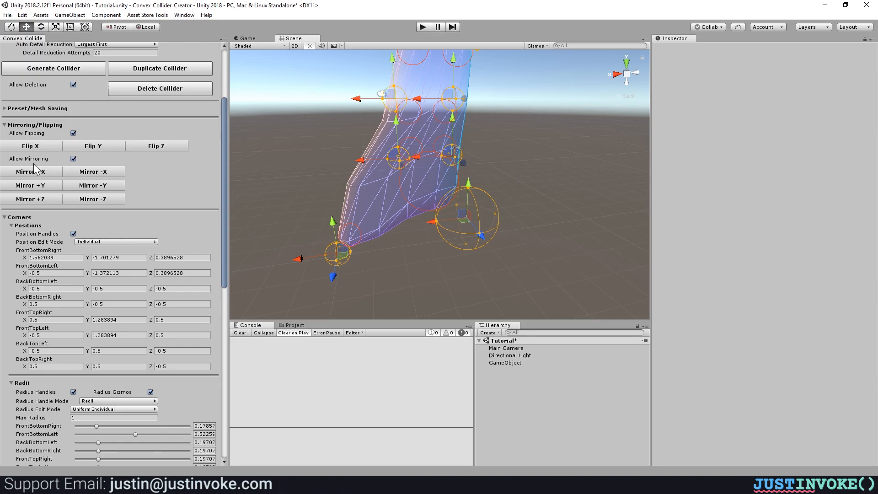
click(37, 171)
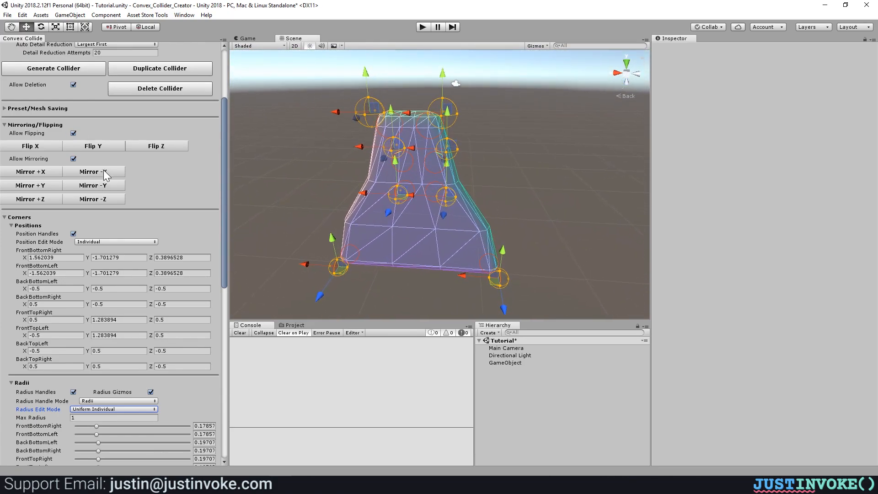
Step: Shrink the front top left radius to about 0.09, move the back top left corner to Z about -0.13, and mirror the -X side
drag(457, 113, 450, 115)
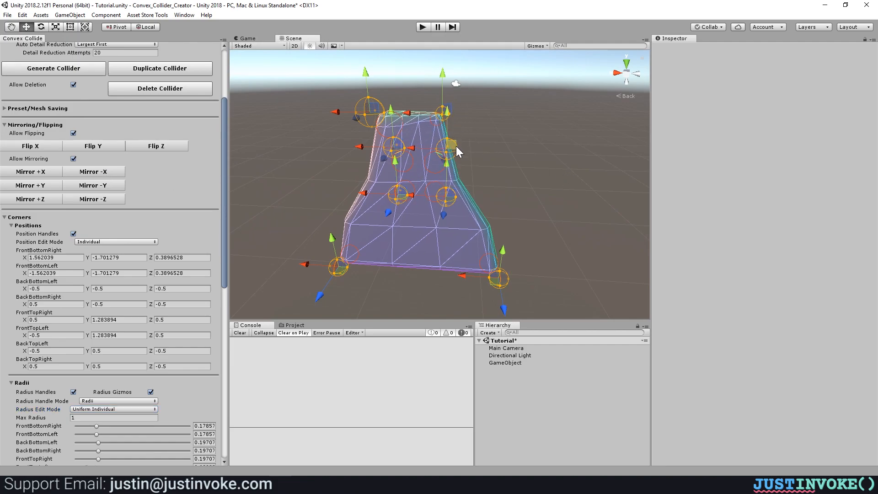
drag(464, 160, 320, 178)
click(82, 172)
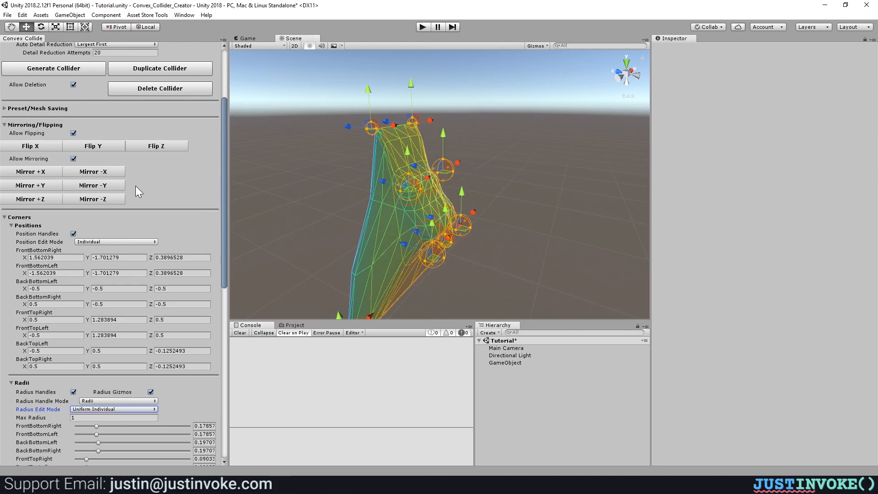
Step: Mirror the shape's -Y side onto its upper corners and its +Z side onto its back corners
click(624, 79)
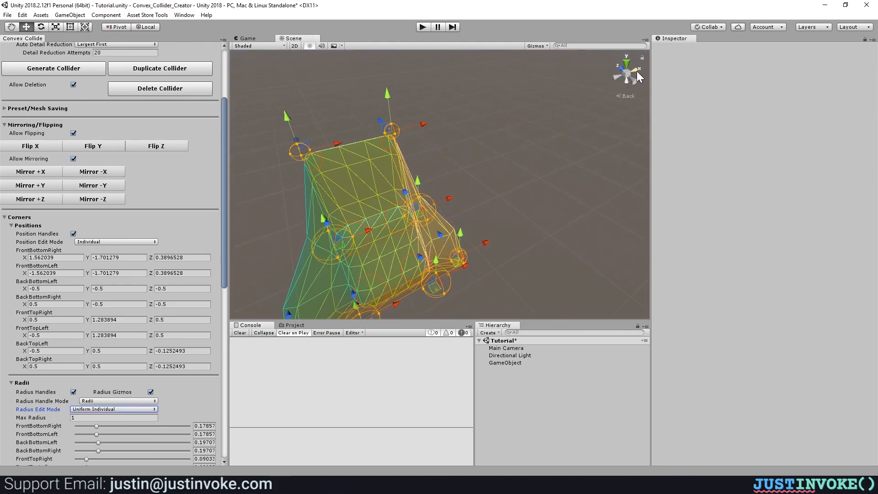
alt+drag(476, 201, 463, 187)
click(103, 186)
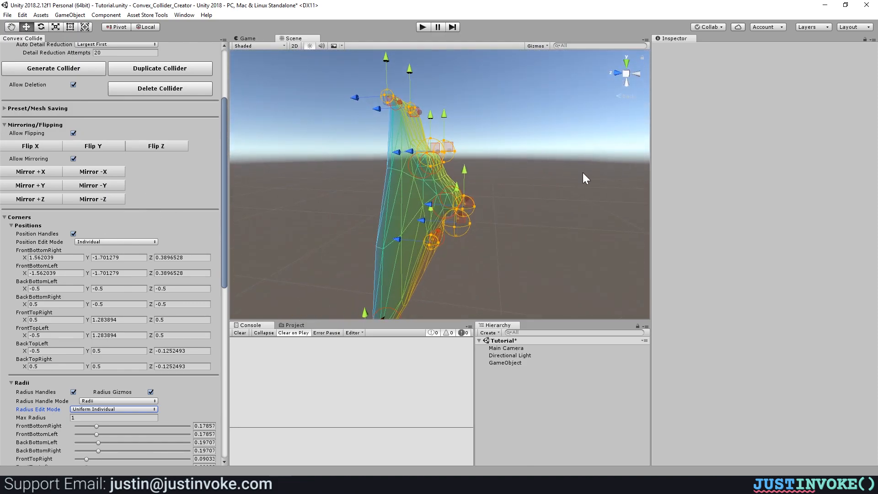
click(91, 185)
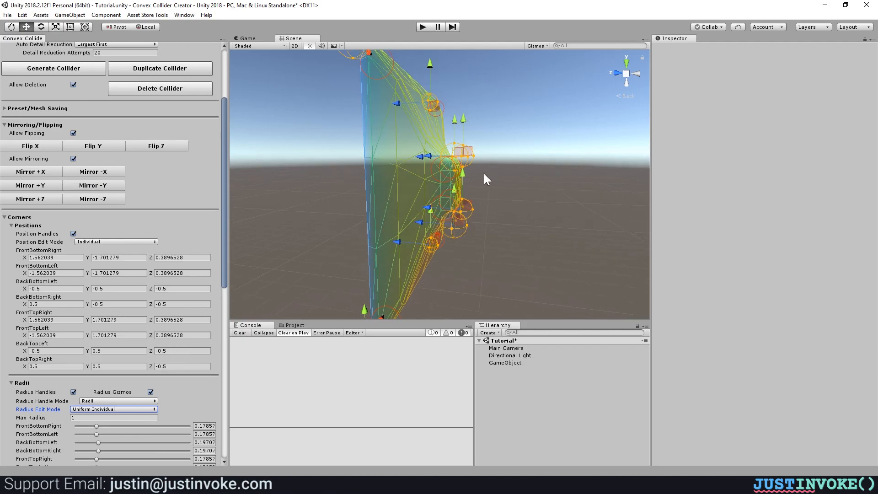
alt+drag(426, 193, 119, 205)
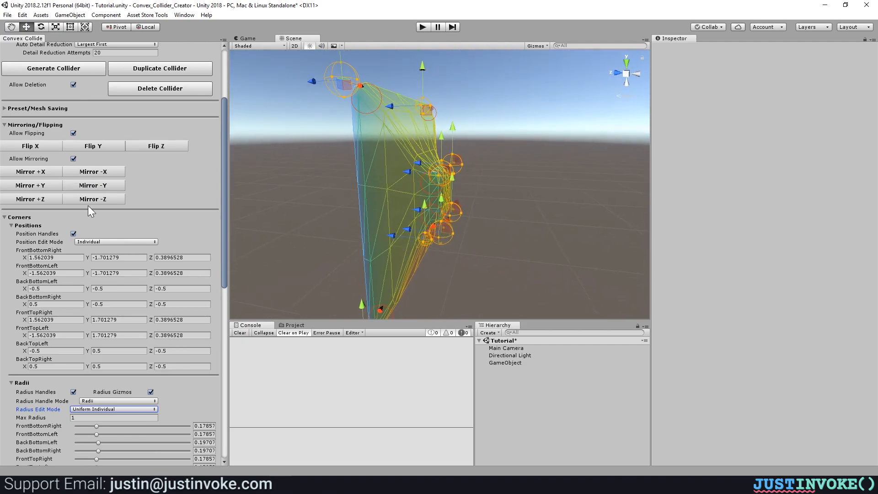
click(31, 200)
Step: Move the right corners along X to about 2.43 (front bottom), 3.20 (back bottom), 2.61 (front top) and 2.91 (back top)
alt+drag(481, 190, 344, 265)
drag(368, 241, 309, 254)
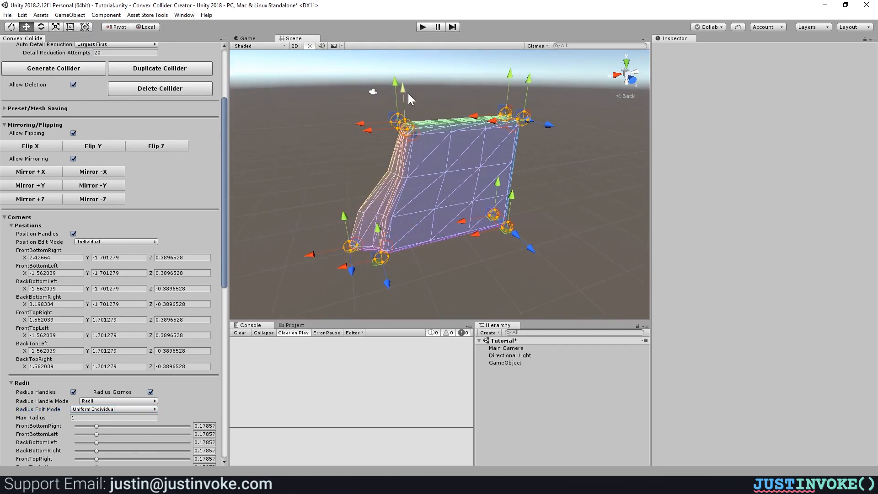
drag(364, 121, 302, 127)
drag(367, 132, 315, 143)
Step: Move the left corners along X to about 1.81 (front top), 0.98 (back top), 1.41 (front bottom) and 1.24 (back bottom)
drag(479, 119, 402, 149)
drag(476, 233, 391, 256)
drag(461, 221, 385, 237)
Step: Select the GameObject, flip the offset shape along X four times and generate its collider
double_click(504, 363)
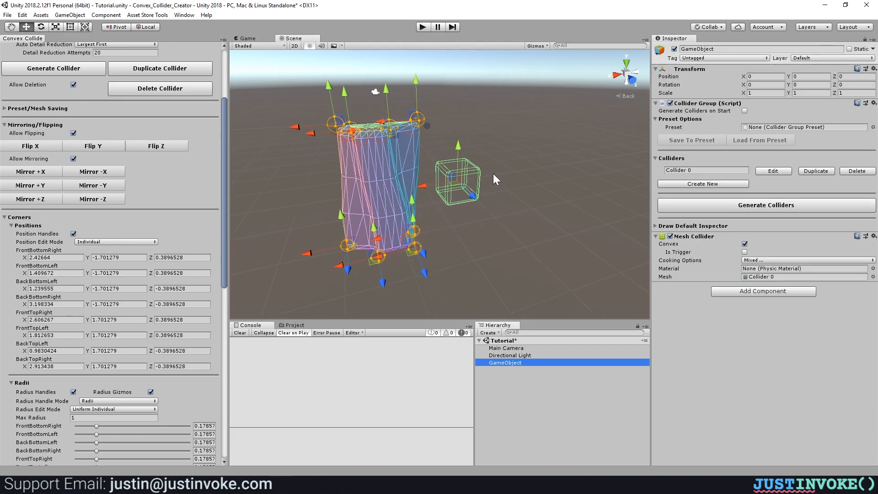
mouse_move(446, 212)
alt+mouse_down()
mouse_move(457, 208)
mouse_move(437, 184)
mouse_move(438, 214)
mouse_move(452, 219)
alt+mouse_up()
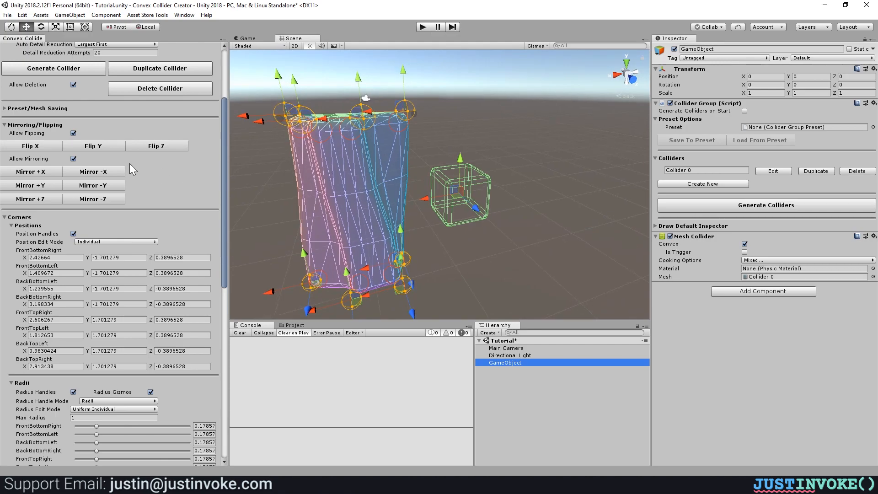
click(52, 143)
click(51, 144)
click(52, 144)
click(51, 143)
click(706, 209)
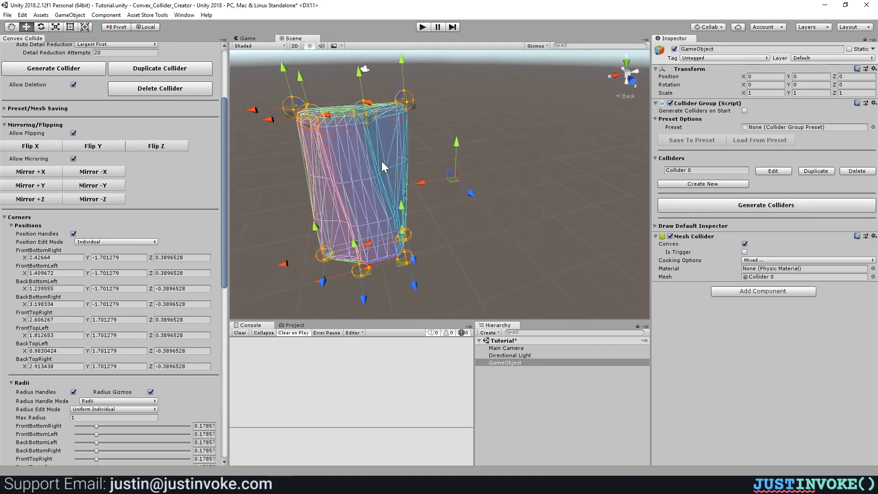
Step: Flip the shape along X and generate its collider there, then flip it back and regenerate
click(51, 144)
click(721, 205)
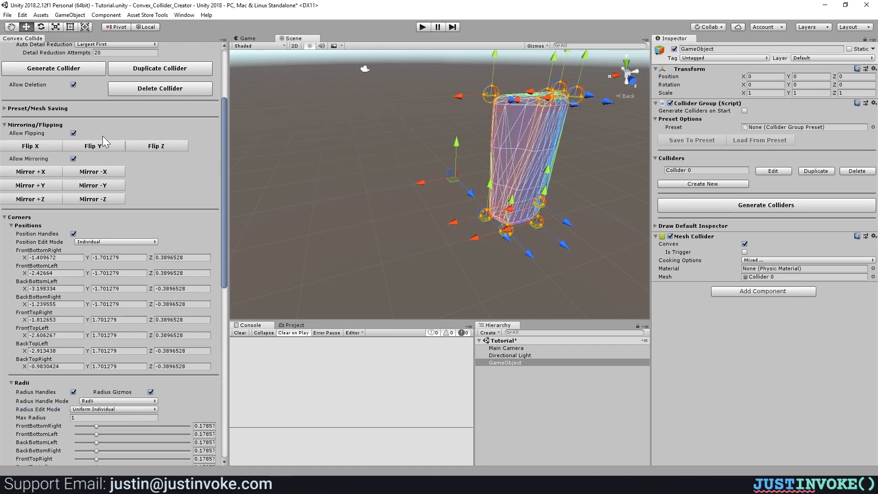
click(24, 147)
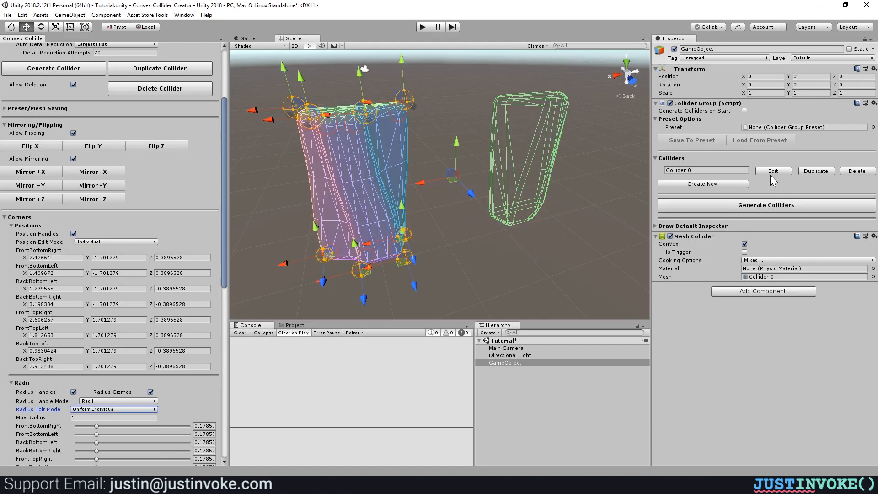
click(729, 207)
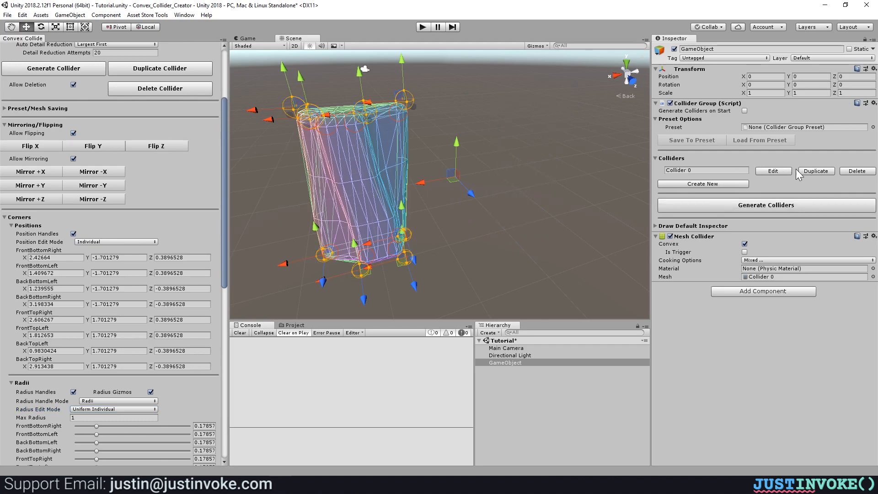
Step: Duplicate Collider 0, flip the copy along X to the opposite side of the origin and generate both colliders
click(808, 172)
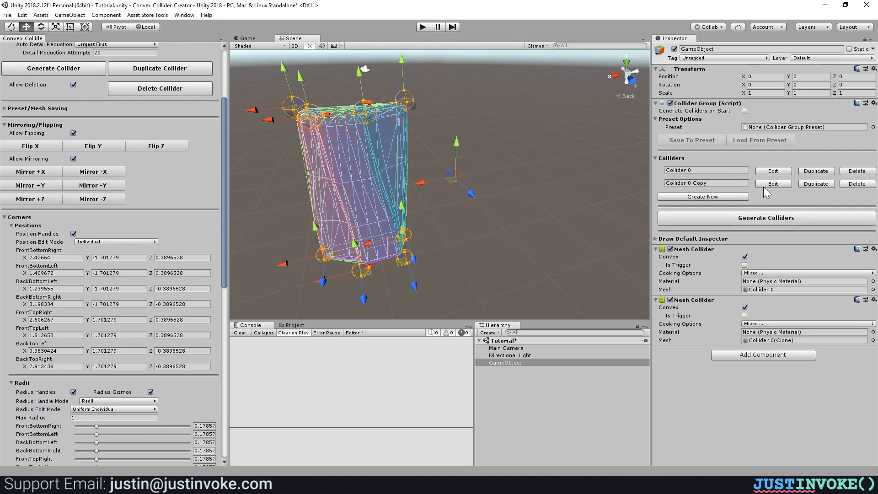
click(42, 149)
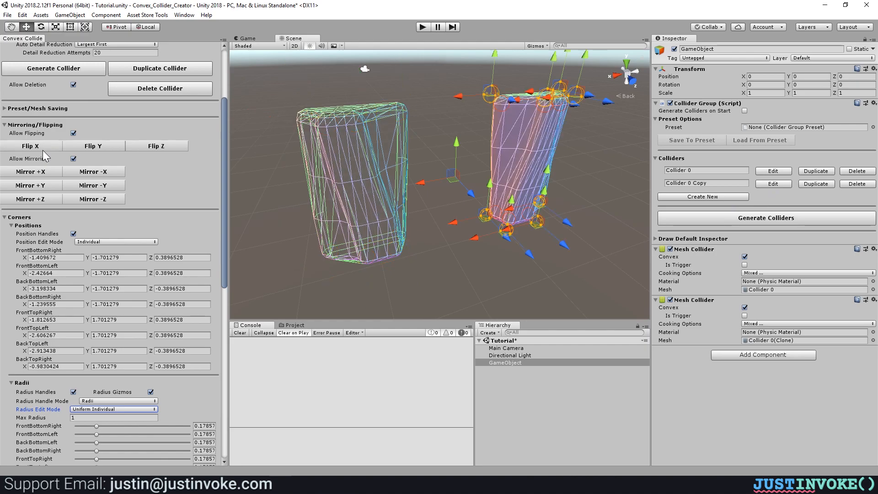
click(757, 220)
Step: Open Collider 0 Copy for editing
right_drag(483, 174, 336, 152)
click(768, 185)
alt+drag(412, 194, 513, 200)
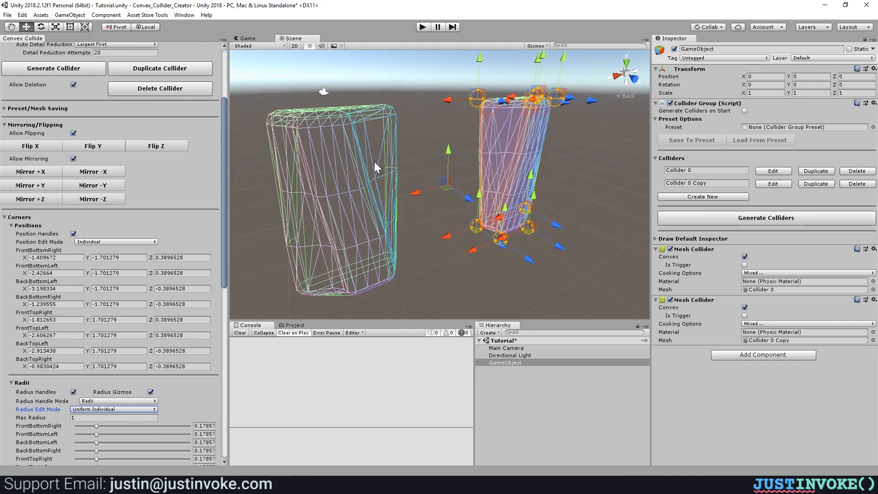
Step: Delete Collider 0 Copy, then open Collider 0 for editing and mirror its shape along +X
click(856, 184)
click(772, 170)
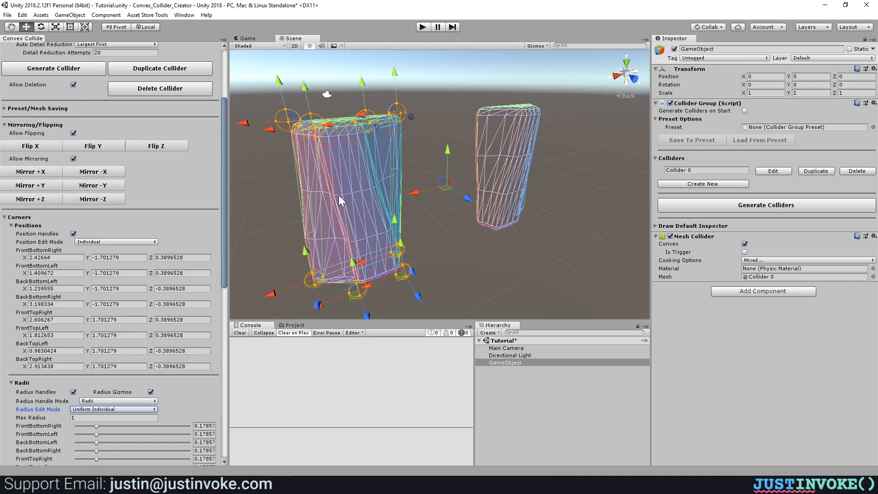
click(37, 175)
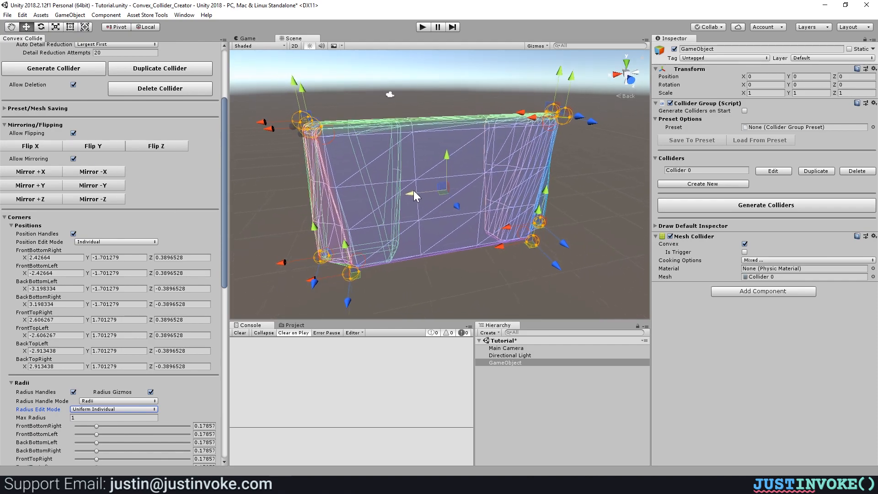
alt+drag(345, 146, 333, 103)
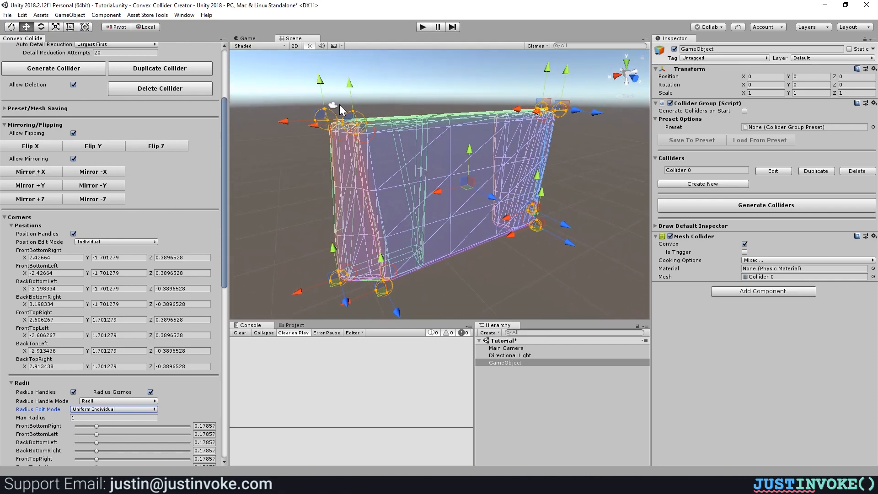
alt+drag(363, 302, 435, 236)
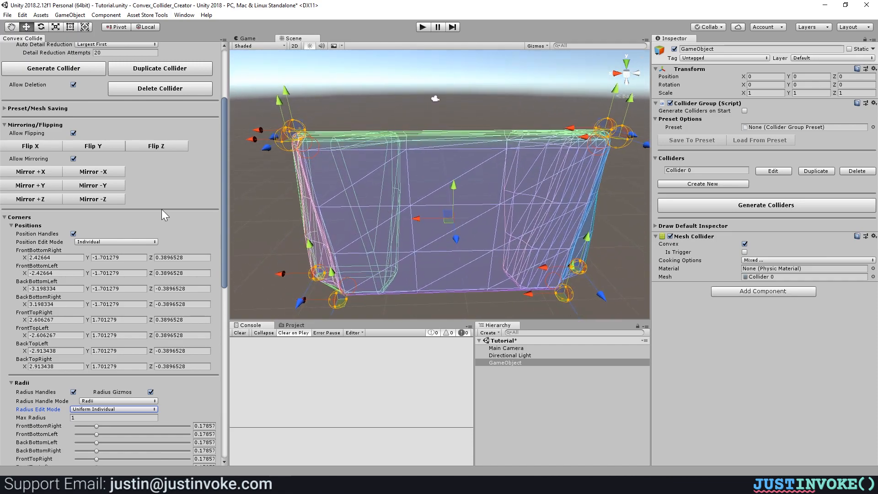
Step: Undo and redo the +X mirror twice, then generate the collider from the mirrored shape
key(ctrl+z)
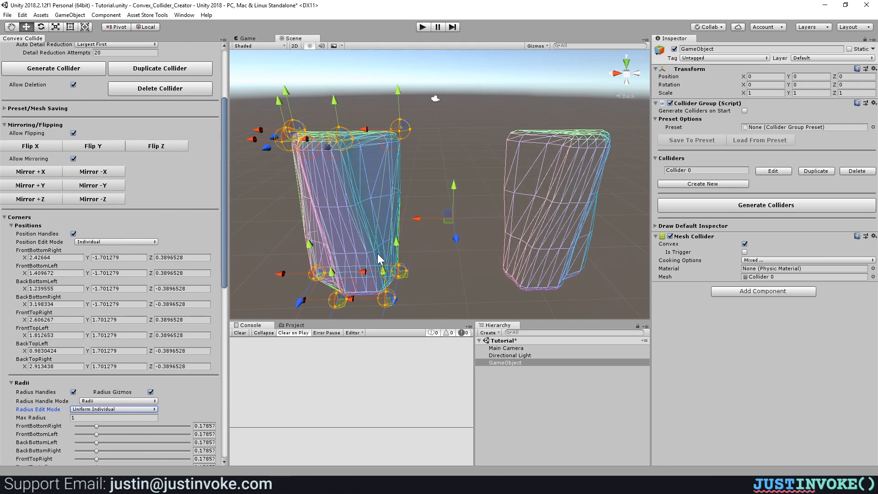
key(ctrl+y)
key(ctrl+z)
key(ctrl+y)
click(677, 202)
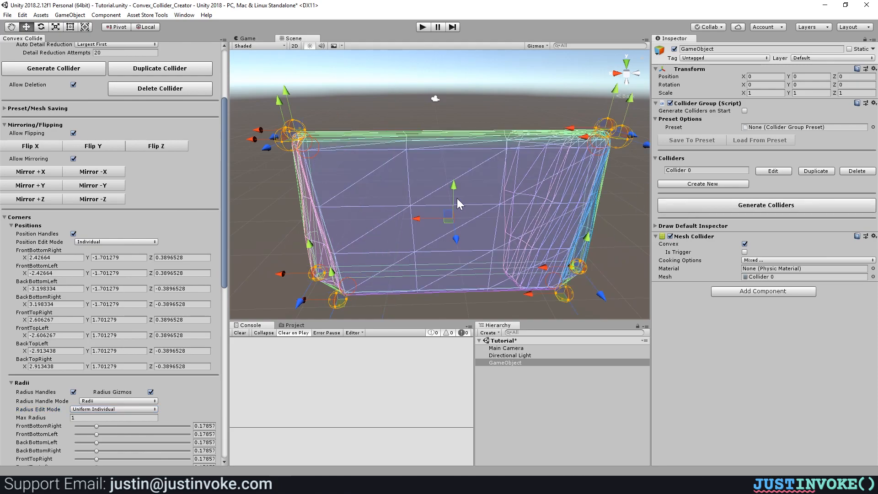
Step: Undo the +X mirror and raise the shape's four bottom corners to about Y 0.8
key(ctrl+z)
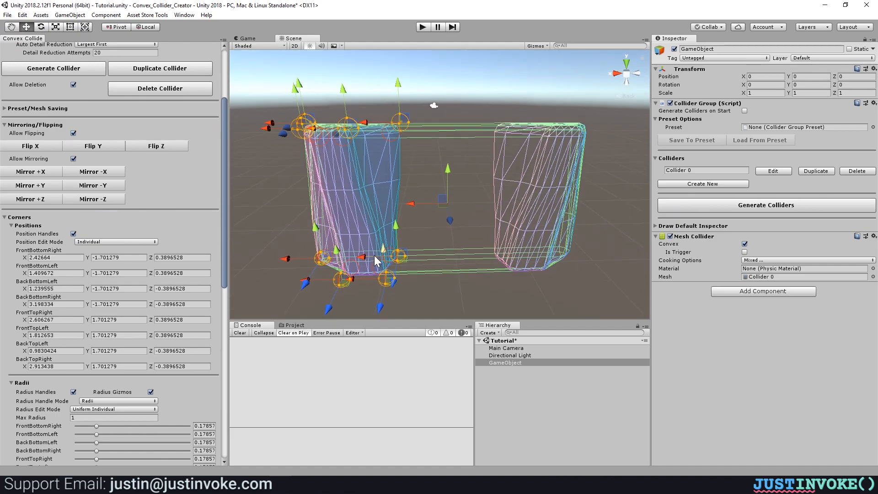
drag(314, 227, 291, 123)
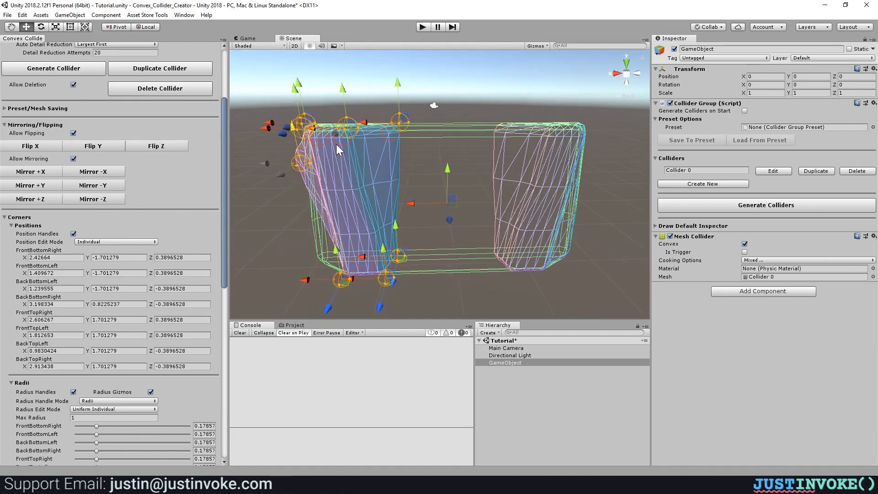
drag(336, 250, 313, 138)
drag(394, 224, 385, 132)
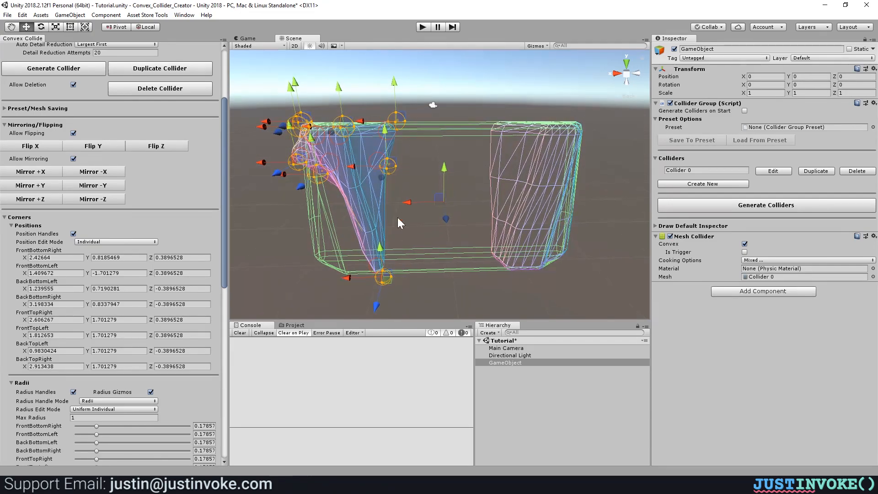
drag(382, 250, 381, 172)
Step: Flip the shortened shape along Y twice and generate its collider
click(103, 146)
click(104, 147)
click(731, 213)
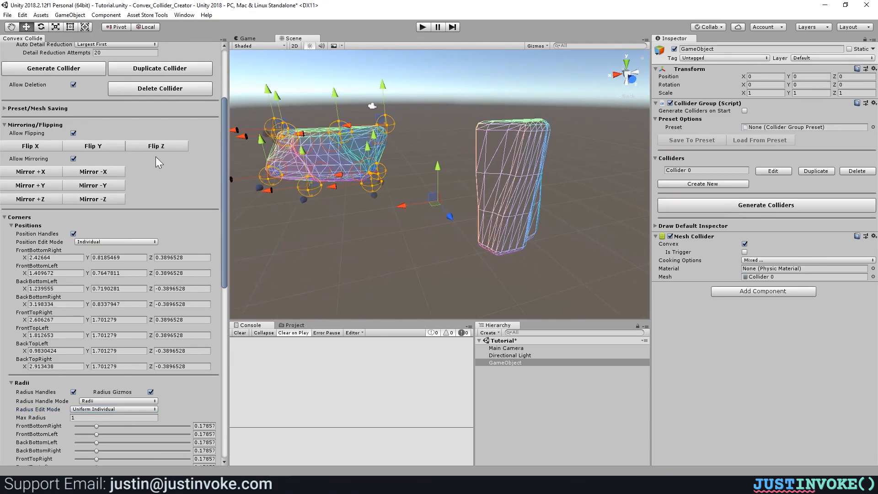
Step: Flip the shortened shape along Y once, mirror it along -Y and regenerate the collider
click(103, 149)
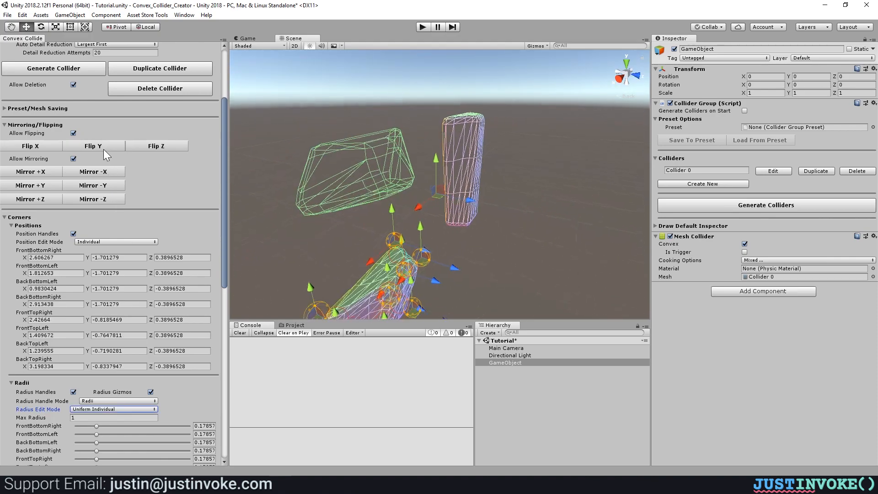
click(96, 187)
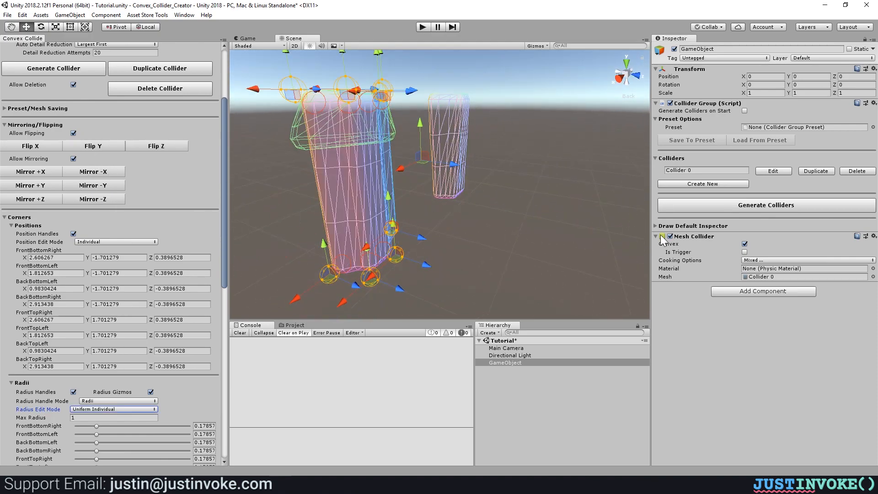
click(709, 210)
alt+drag(443, 229, 414, 229)
Step: Flip the shape along X twice, mirror it along +X and regenerate the collider
click(42, 150)
click(43, 150)
click(43, 168)
click(736, 207)
alt+drag(512, 201, 498, 213)
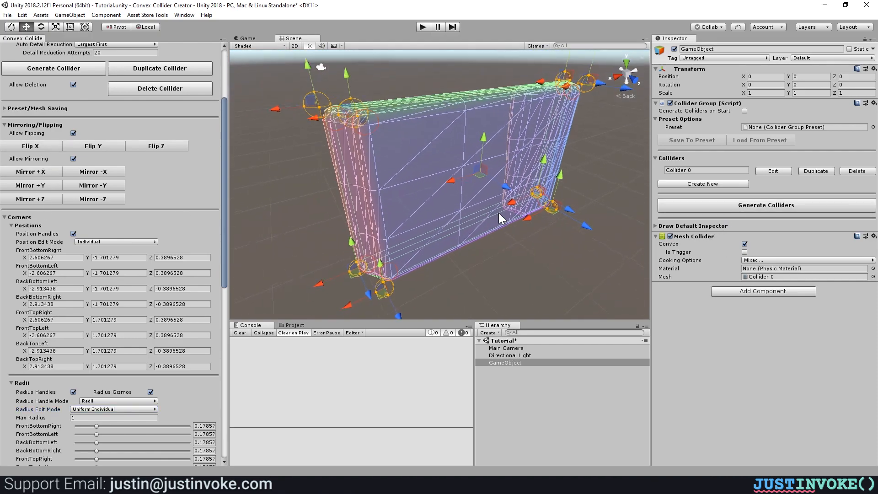
Step: Reset the box corners and add a Pull deform hook, rotated about 63° around Y with strength about 3
click(48, 439)
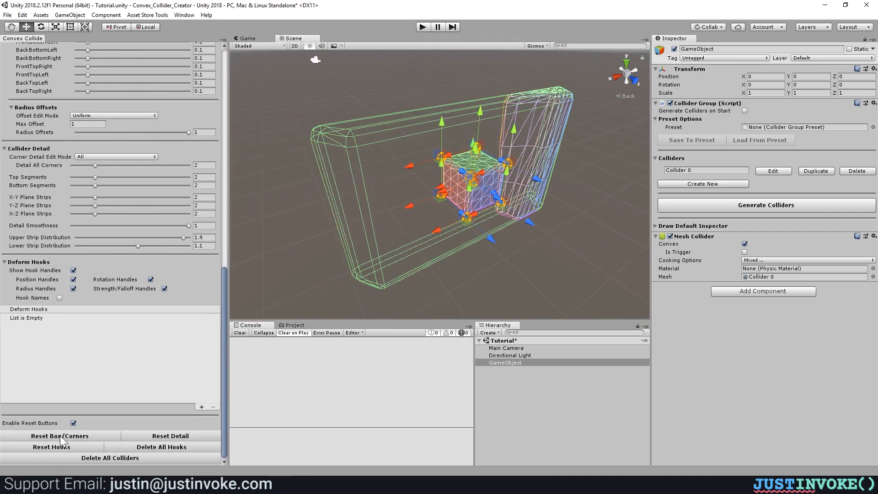
click(540, 430)
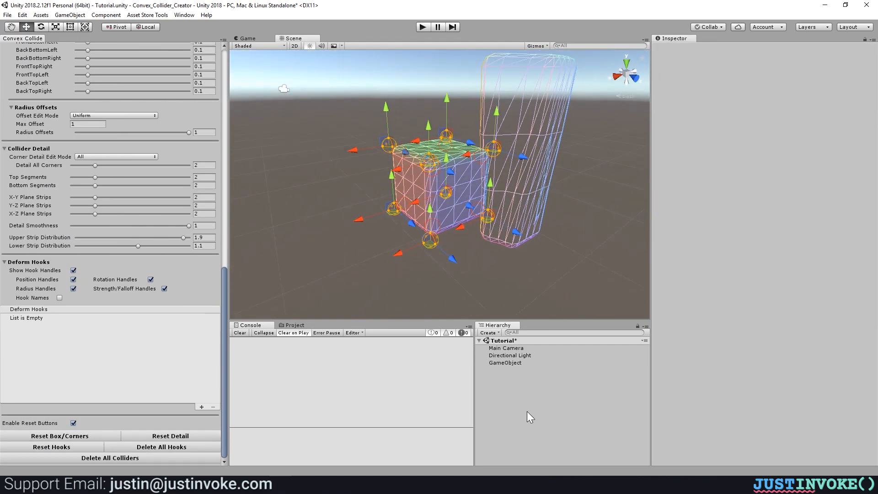
click(202, 407)
drag(414, 234, 245, 341)
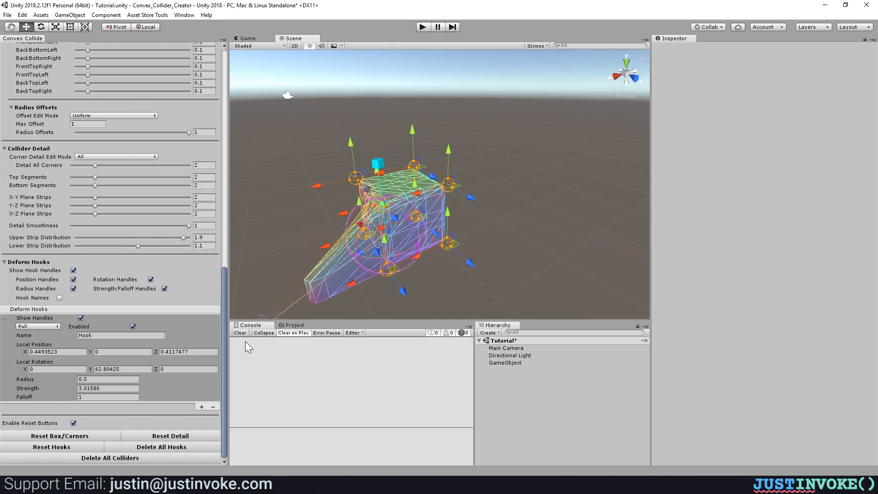
Step: Flip the hooked box along X twice and tilt the hook upward
scroll(102, 201, up, 15)
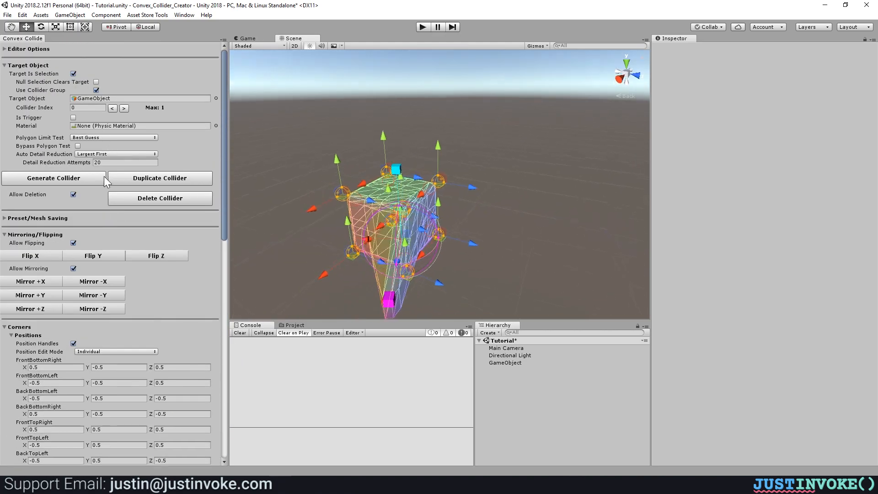
click(43, 257)
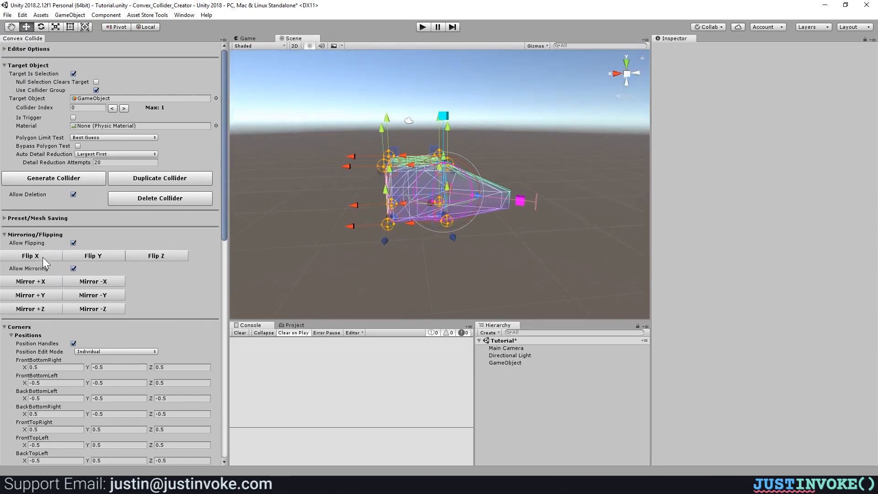
click(44, 257)
alt+drag(363, 226, 434, 137)
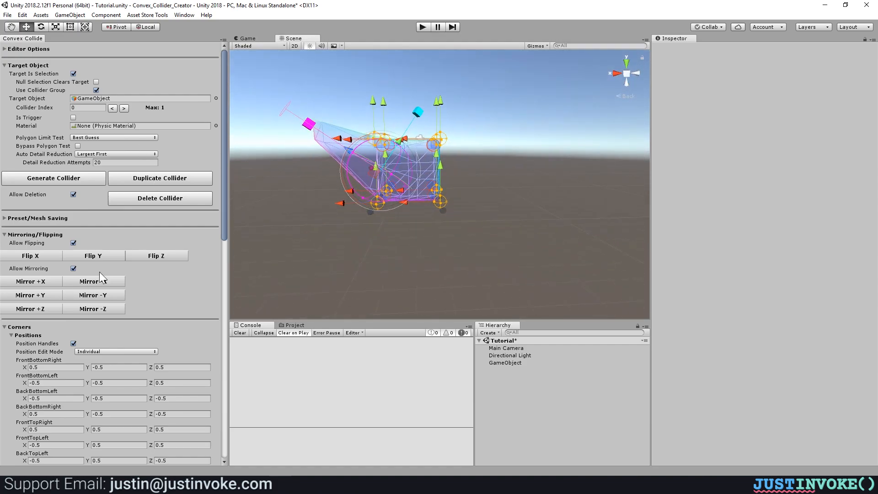
Step: Flip the hooked box along Y, then repeatedly along Z
click(117, 252)
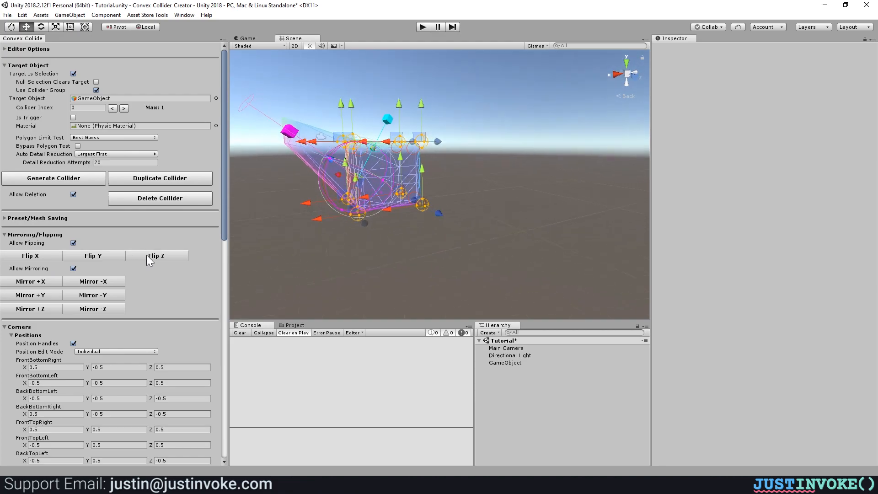
click(151, 255)
click(154, 256)
click(155, 256)
alt+drag(268, 250, 256, 192)
Step: Mirror the hooked box along +X, then along -Z
click(41, 281)
alt+drag(615, 198, 103, 314)
click(101, 311)
alt+drag(412, 211, 109, 311)
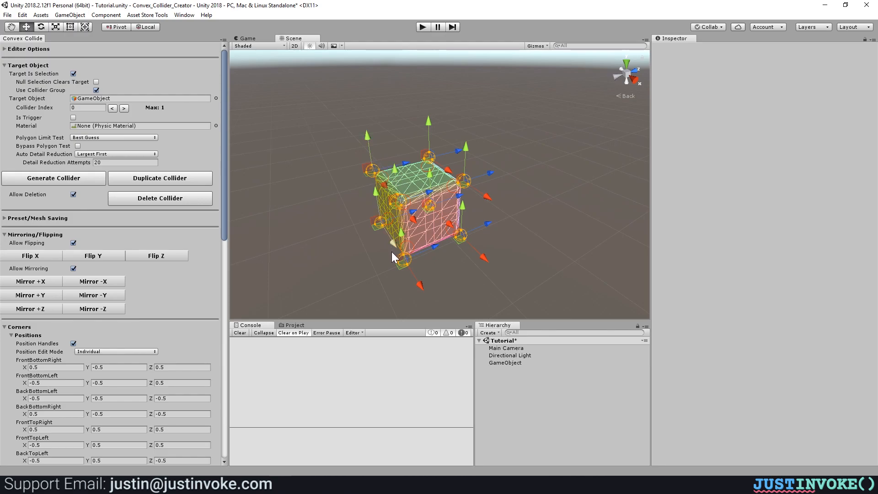
Step: Flip the hooked box along Z and mirror it along +Z
alt+drag(495, 215, 479, 215)
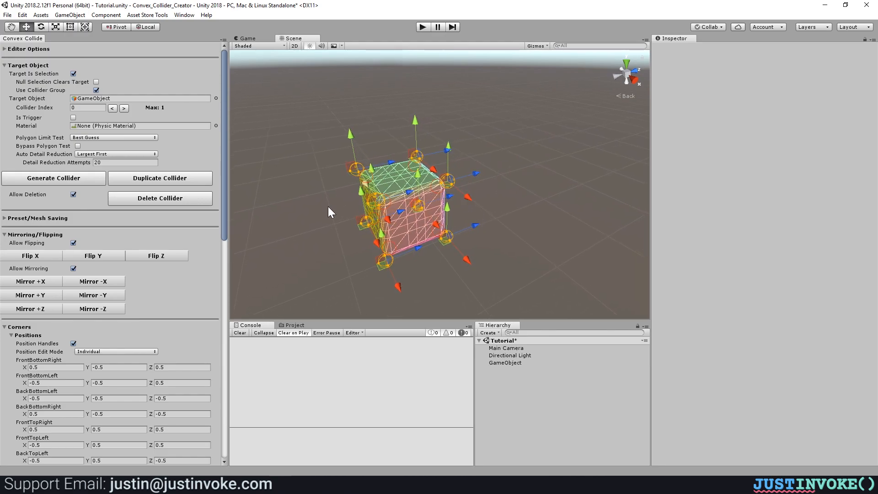
alt+drag(340, 196, 506, 181)
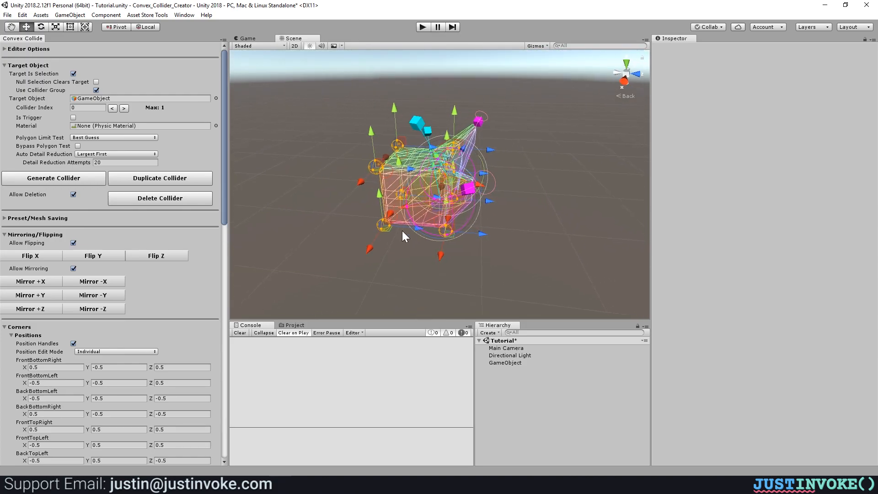
click(164, 257)
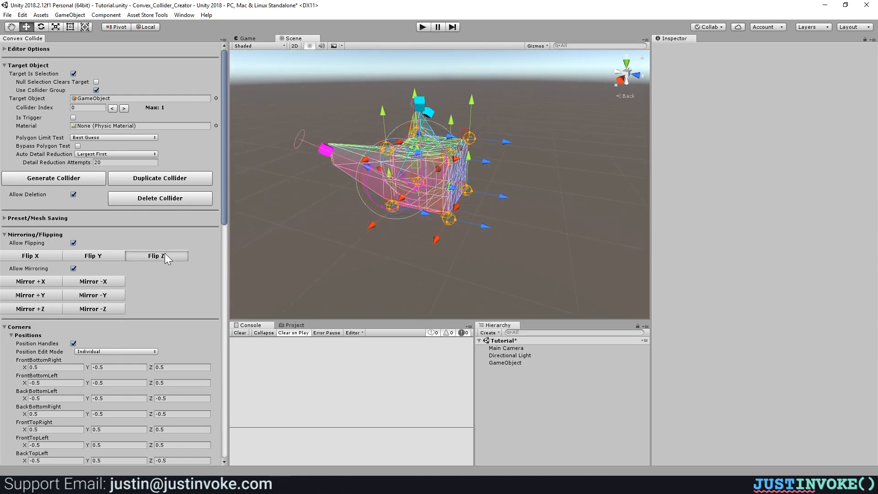
click(41, 308)
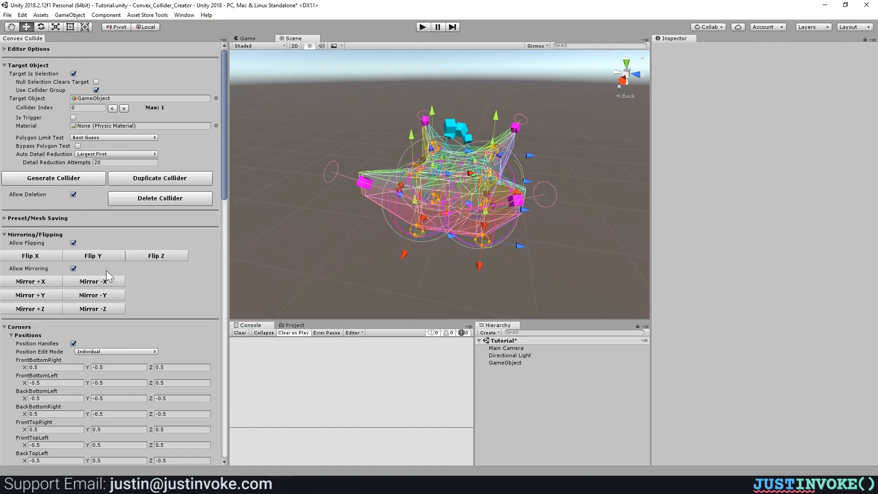
Step: Flip the hooked box along Y and mirror its hooks along +Y
click(100, 259)
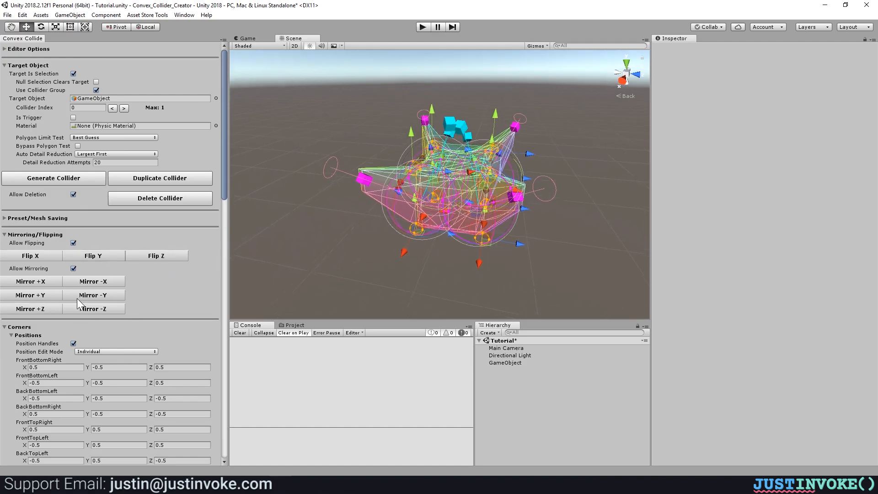
click(45, 295)
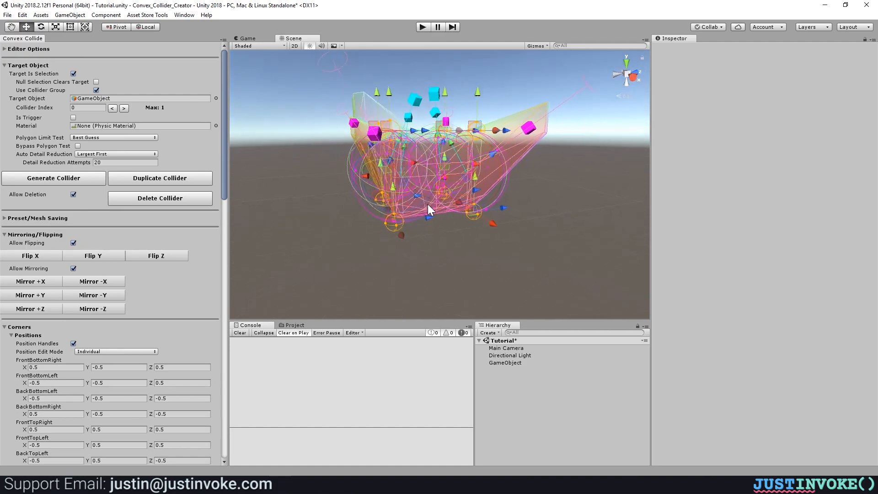
alt+drag(414, 204, 375, 226)
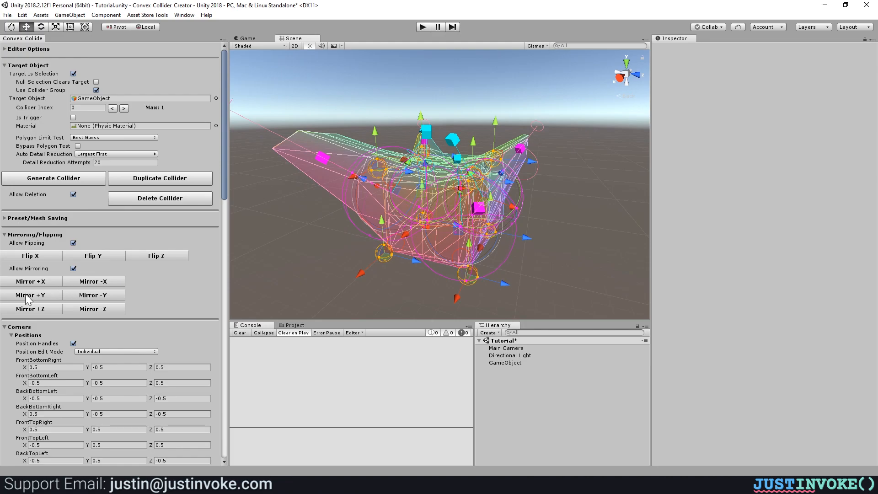
click(105, 284)
alt+drag(434, 215, 393, 284)
Step: Delete all deform hooks from the box
scroll(159, 374, down, 20)
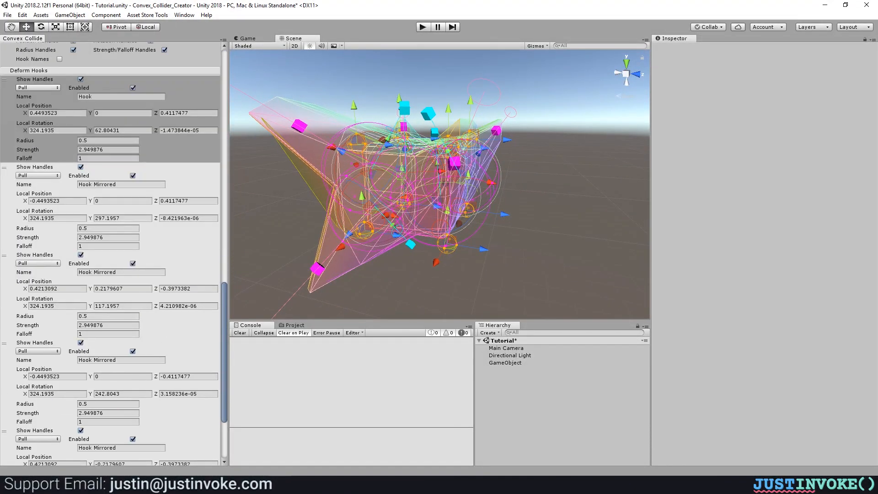
click(142, 447)
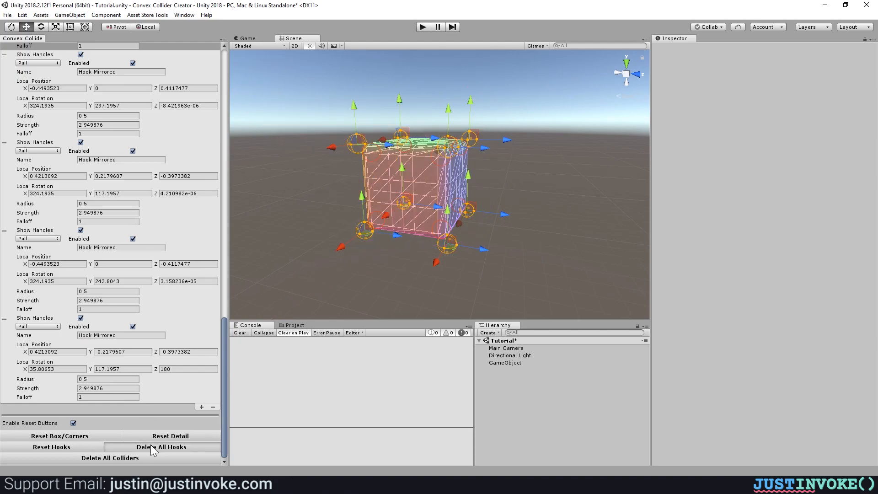
scroll(111, 308, up, 15)
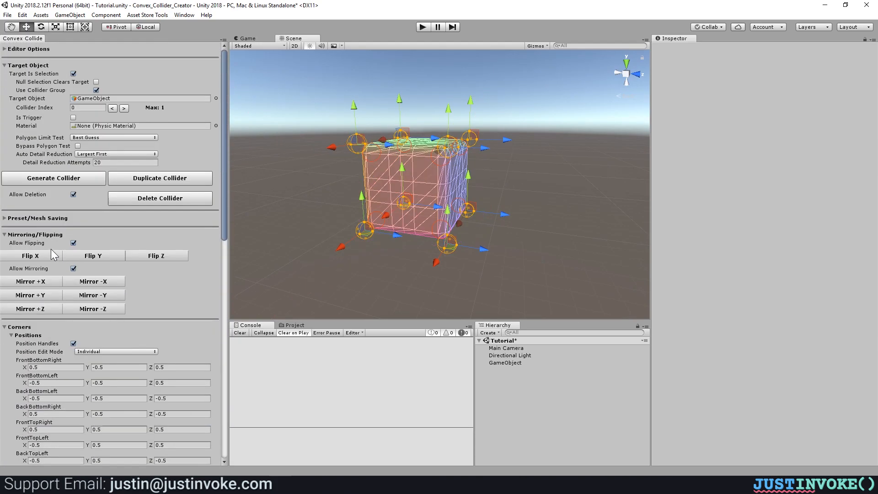
scroll(99, 341, down, 15)
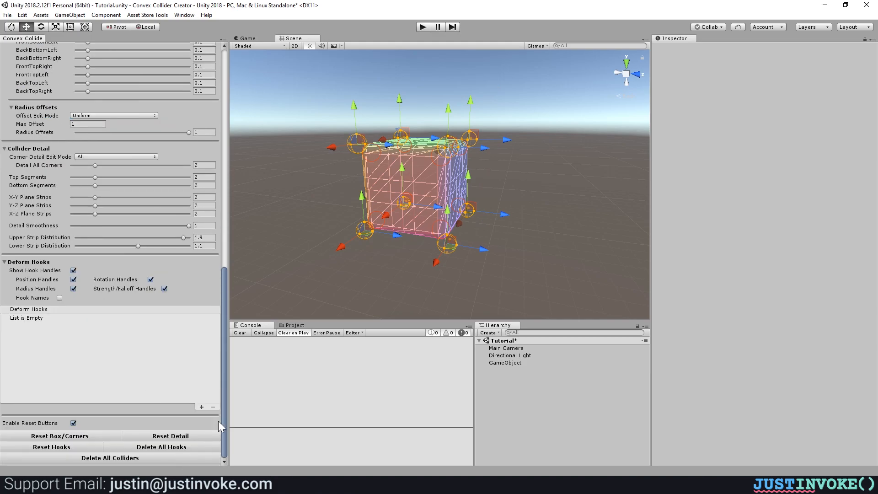
Step: Add a new deform hook and pull it outward from the side of the box
click(202, 406)
alt+drag(429, 215, 470, 218)
drag(502, 198, 577, 213)
alt+drag(454, 220, 348, 241)
scroll(140, 275, up, 8)
alt+drag(391, 192, 377, 192)
scroll(376, 192, down, 4)
scroll(108, 195, up, 12)
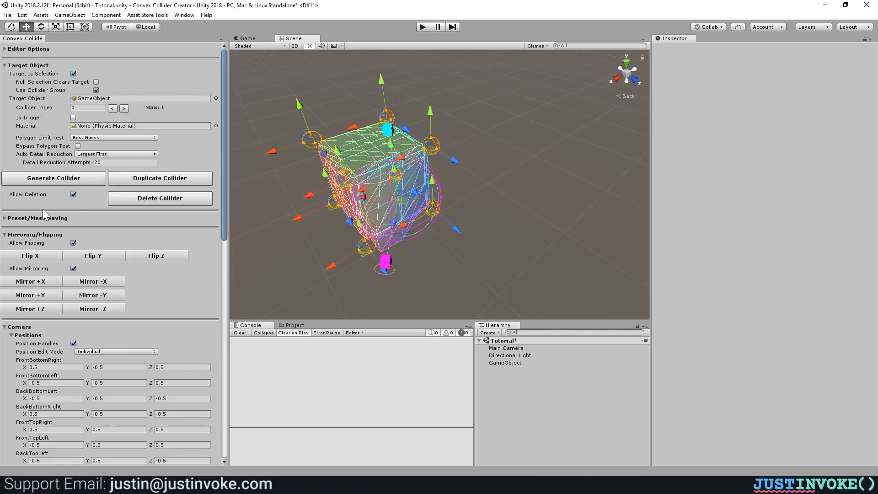
Step: Flip the box with its single new hook along X twice, then mirror it along +X
click(31, 256)
click(31, 256)
mouse_move(402, 229)
alt+mouse_down()
mouse_move(388, 230)
mouse_move(402, 216)
alt+mouse_up()
scroll(389, 228, up, 2)
click(29, 282)
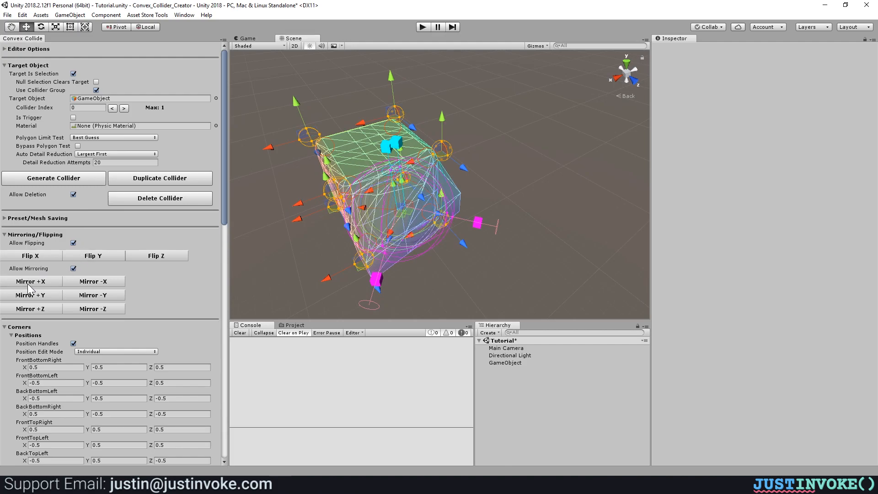
alt+drag(402, 246, 402, 221)
alt+drag(322, 246, 323, 219)
middle_drag(322, 219, 323, 306)
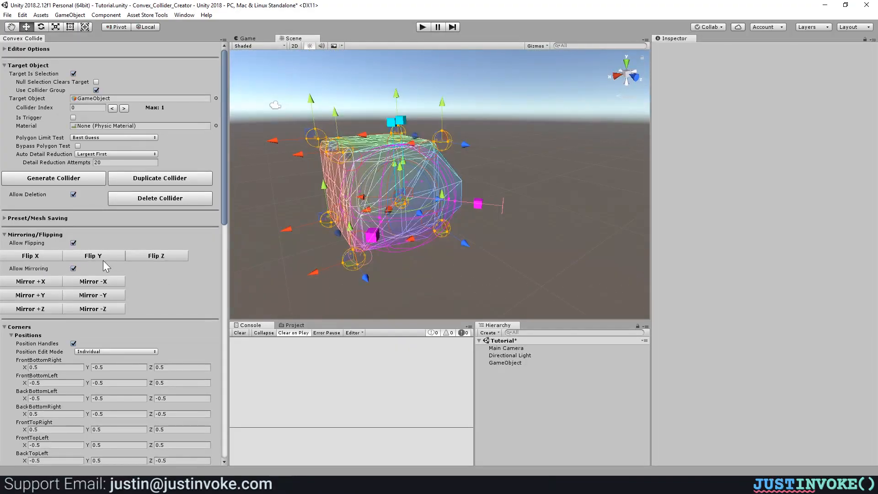
Step: Flip the hooked box along Z and mirror it along -X
click(141, 258)
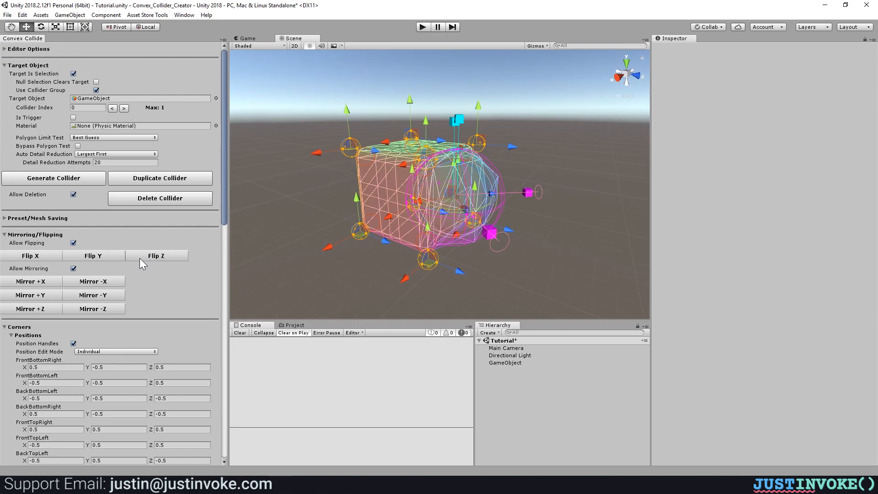
click(102, 281)
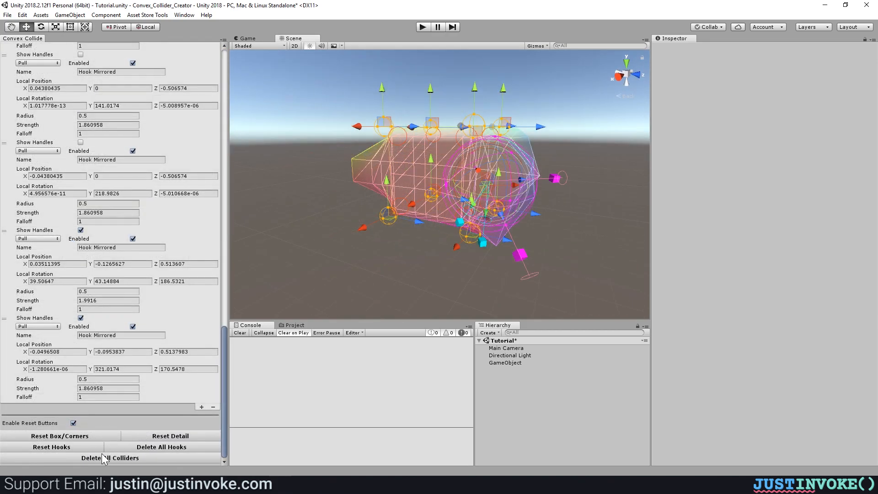
Step: Delete all deform hooks and pull two neighbouring top corners of the box outward
click(150, 449)
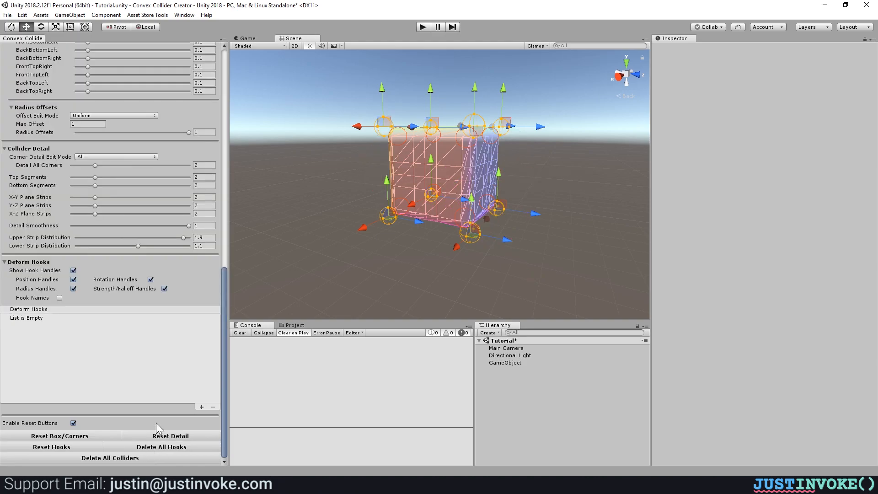
alt+drag(335, 306, 356, 241)
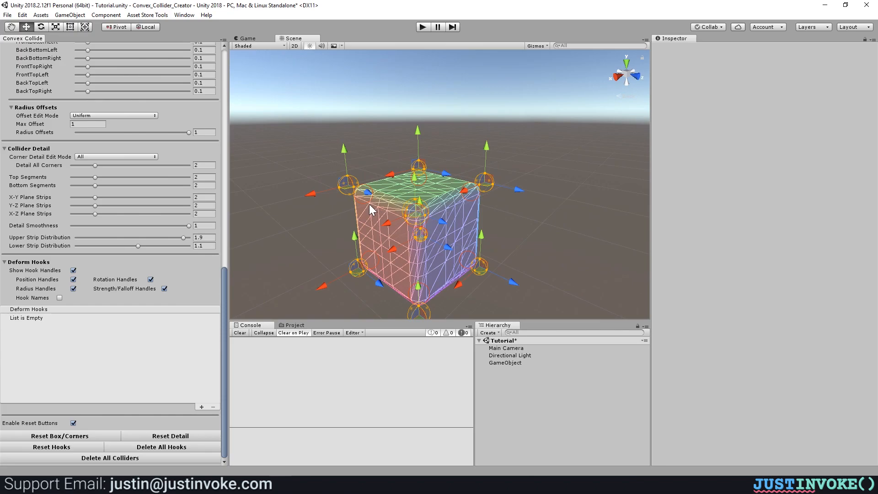
drag(343, 185, 307, 178)
drag(407, 221, 349, 202)
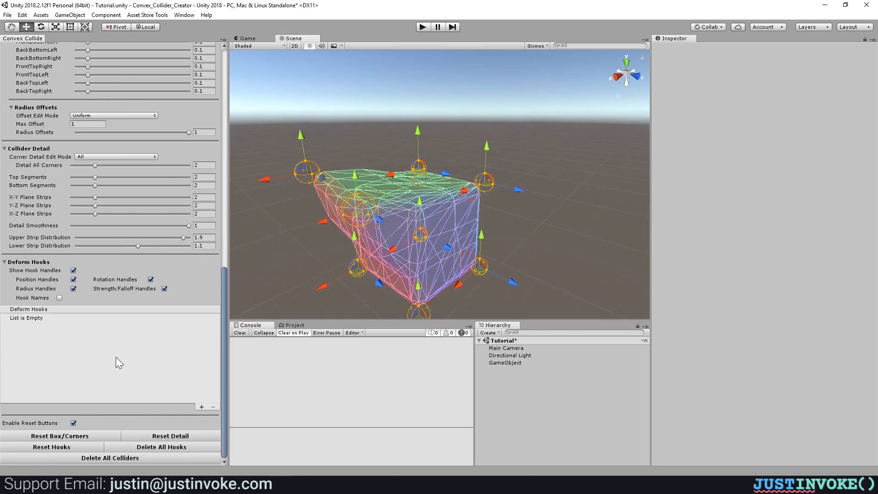
Step: Reset the box and its corners to their default shape
scroll(320, 229, down, 3)
middle_drag(320, 228, 295, 183)
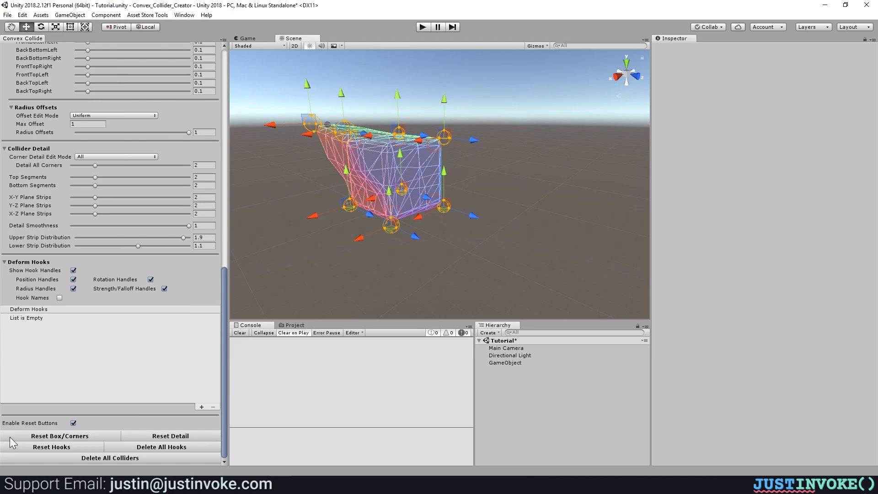
click(50, 437)
key(f)
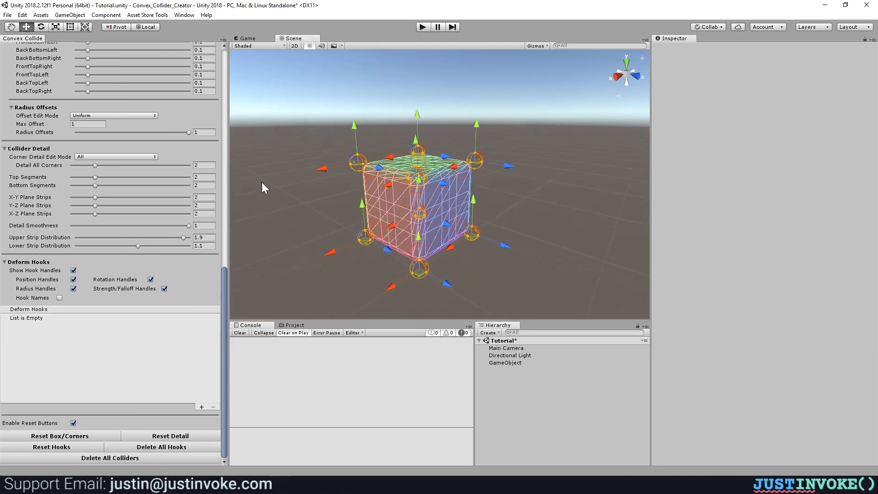
Step: Set the top and bottom segments to 6, Y-Z Plane Strips to 5 and X-Z Plane Strips to 7, and reset the collider detail
scroll(100, 262, up, 8)
scroll(84, 305, down, 8)
scroll(160, 412, up, 10)
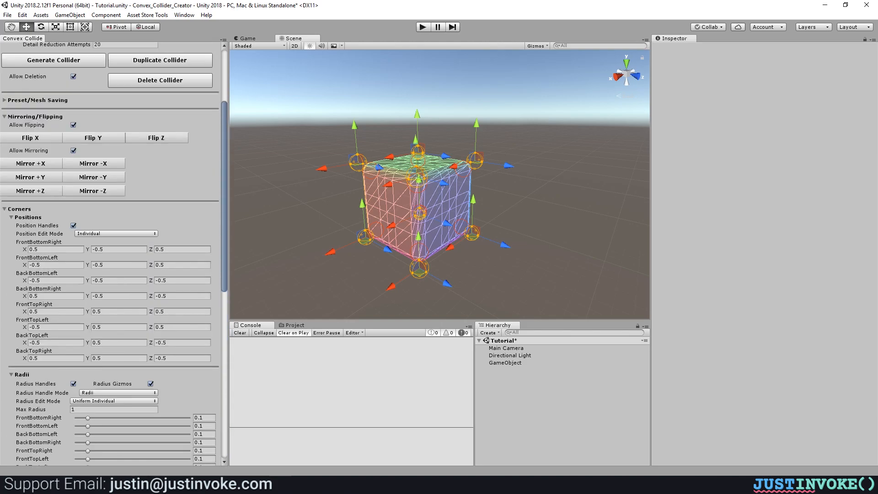
scroll(107, 361, down, 10)
click(132, 206)
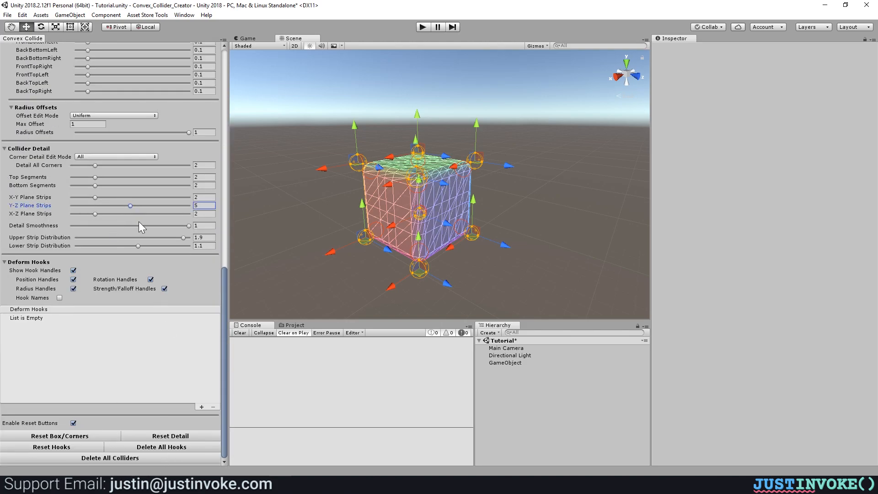
click(144, 185)
click(152, 214)
click(142, 177)
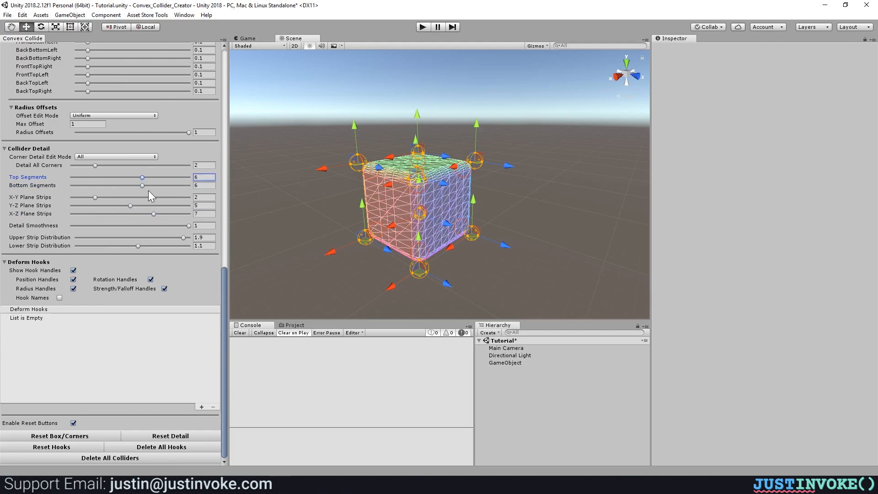
click(162, 436)
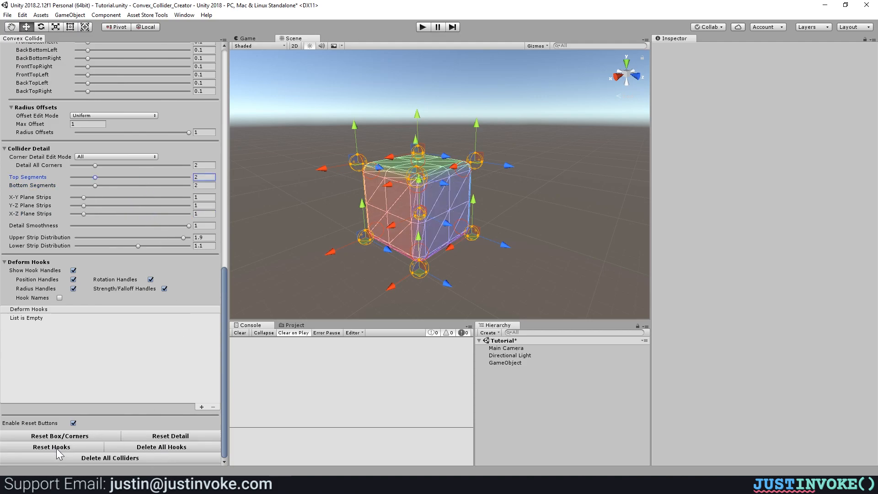
Step: Add a deform hook, adjust it away from the box centre, and reset the hooks
click(201, 406)
drag(452, 210, 606, 171)
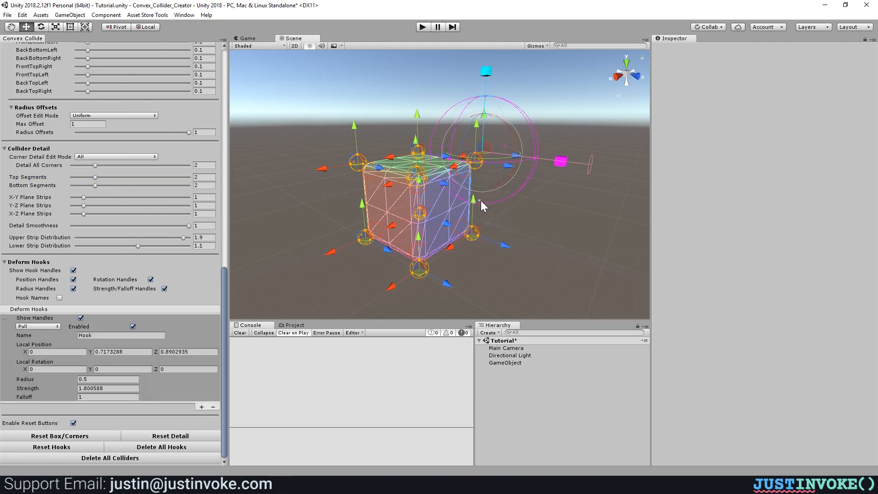
drag(480, 202, 459, 272)
click(68, 446)
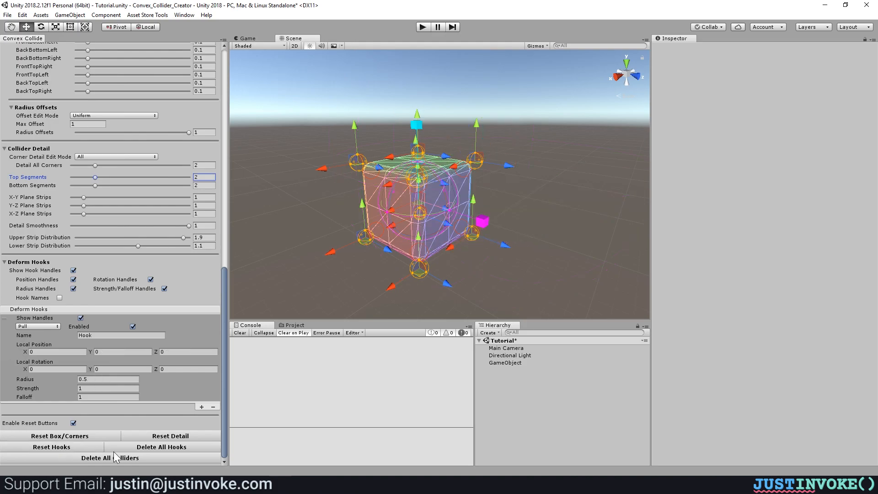
Step: Add a second deform hook and delete all hooks from the collider
click(202, 407)
scroll(151, 418, down, 3)
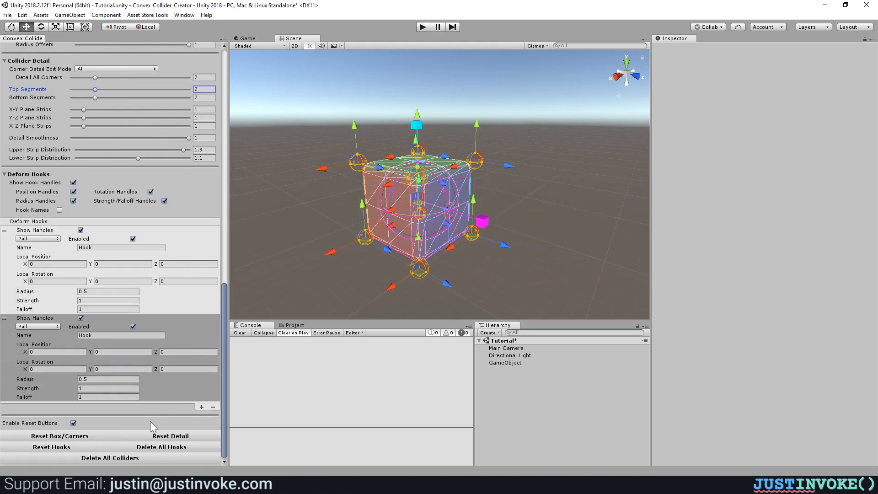
click(163, 449)
Step: Duplicate the collider four times and select the GameObject to show its collider list
scroll(110, 359, up, 15)
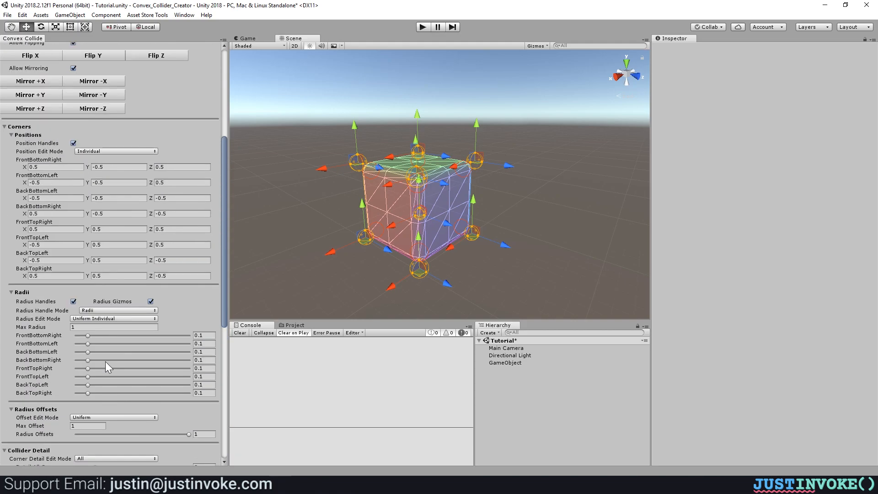
click(155, 172)
click(155, 172)
click(155, 171)
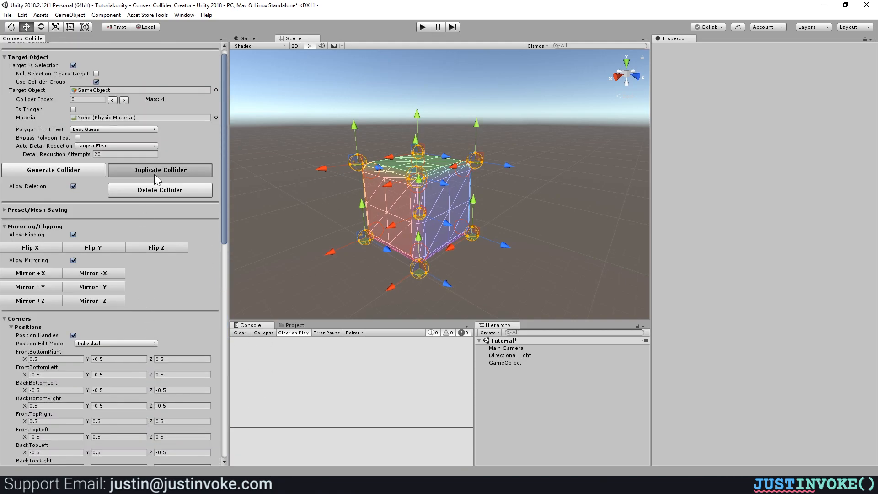
click(154, 172)
click(511, 364)
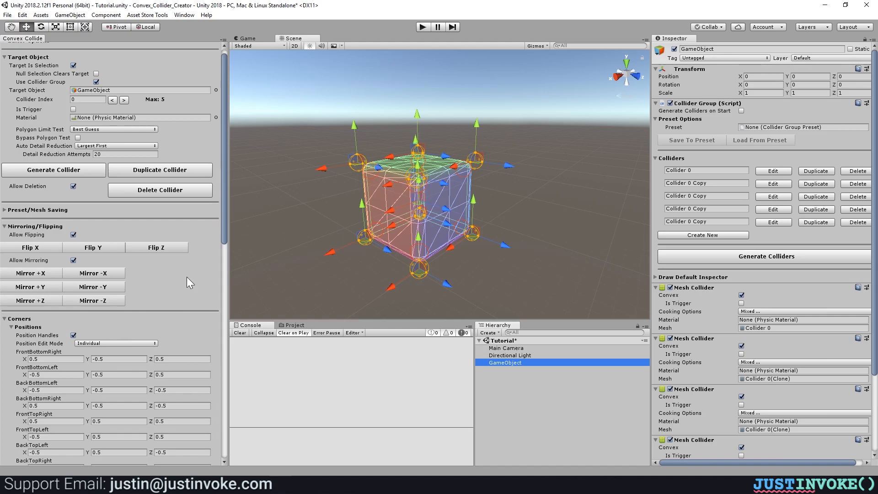
Step: Delete all colliders from the GameObject
scroll(194, 262, down, 15)
click(102, 456)
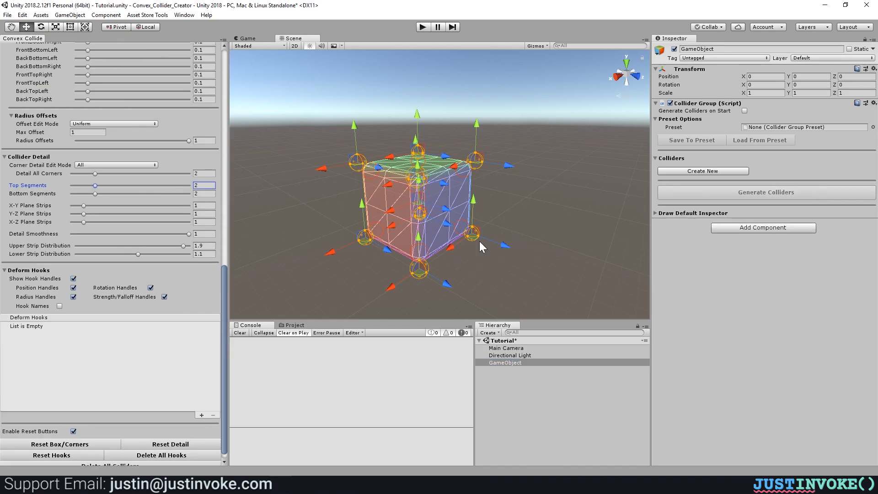
scroll(163, 309, up, 15)
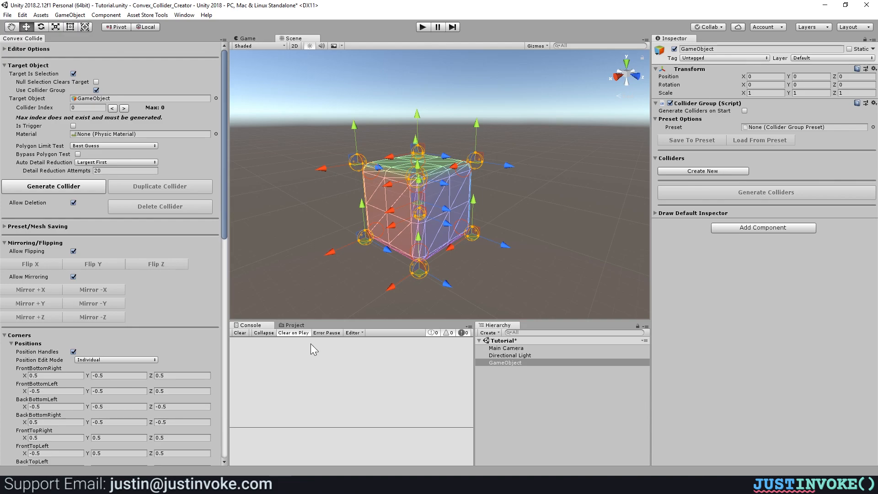
Step: Show the project assets and widen the new box collider to about 1.55 along X
click(295, 326)
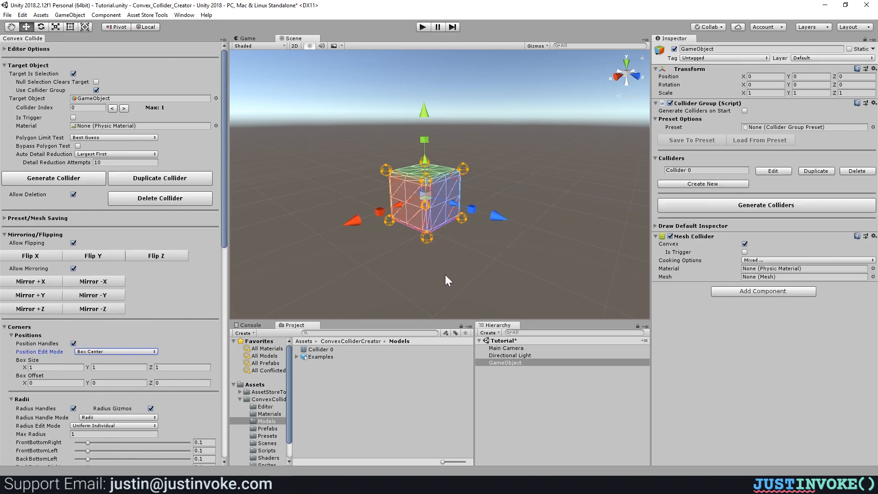
right_drag(531, 185, 474, 199)
drag(394, 160, 358, 168)
key(ctrl+z)
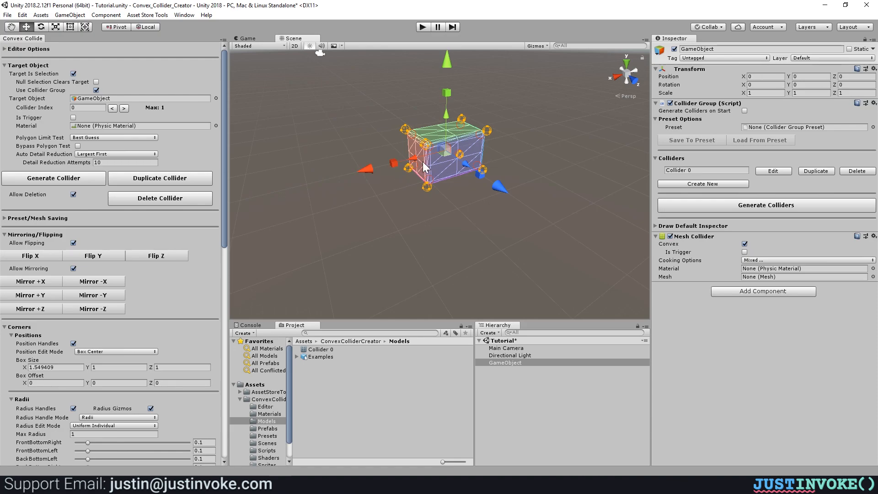
click(419, 229)
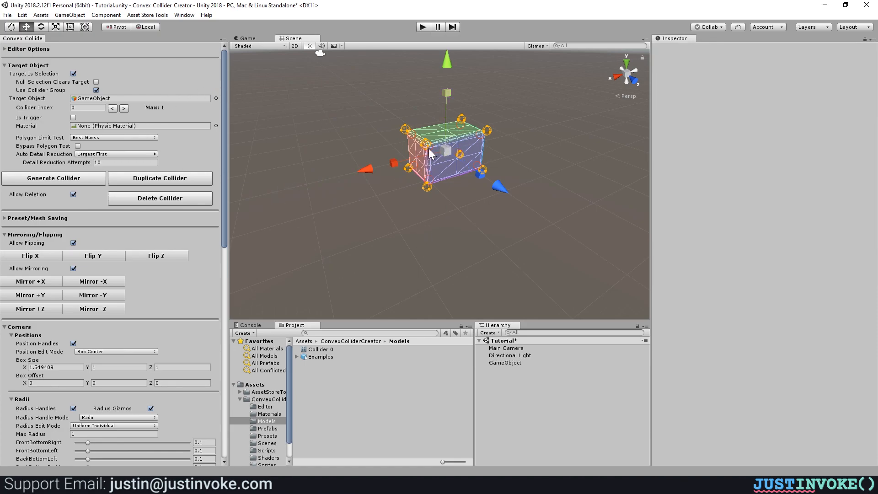
Step: Offset the box about 2.2 along X, duplicate it, and place the copy at about X 0.05 and Y 0.47
drag(391, 166, 305, 179)
click(139, 182)
drag(331, 88, 325, 62)
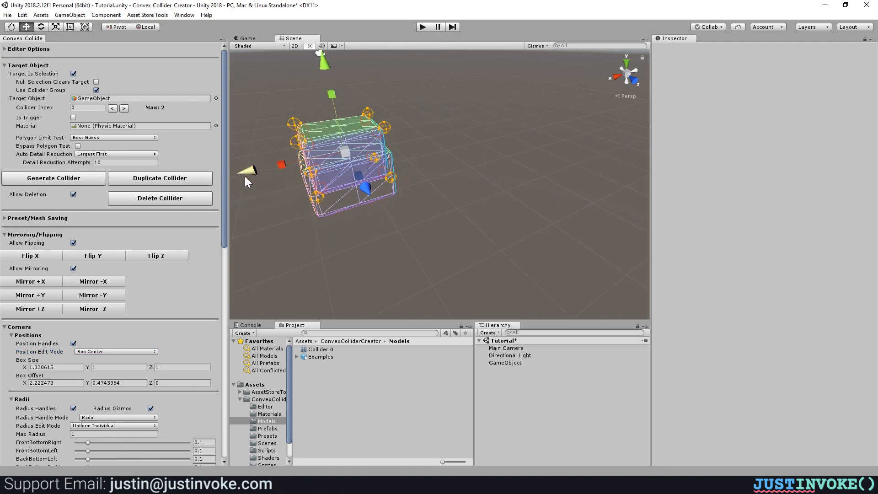
drag(246, 177, 380, 157)
Step: Duplicate the collider again, offset the copy to about X -2.37, and resize it to about 0.57 along Y and 1.61 along Z
click(137, 178)
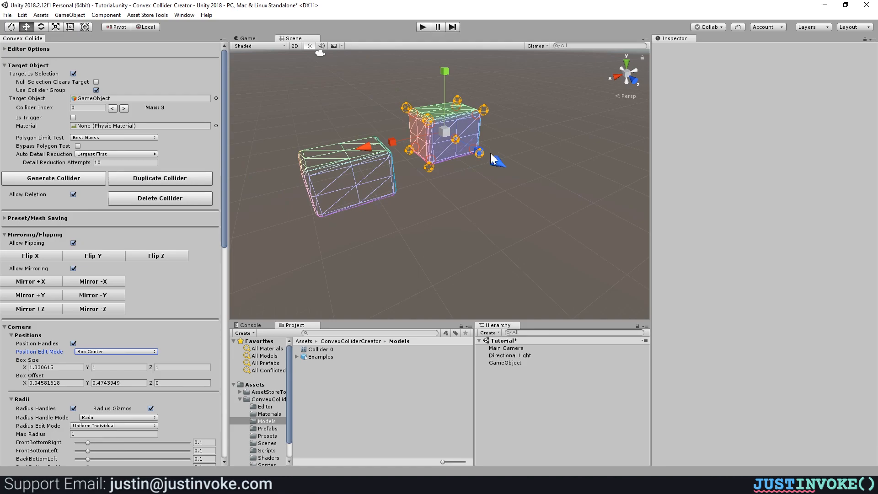
drag(443, 77, 441, 108)
drag(368, 151, 460, 135)
drag(537, 52, 538, 47)
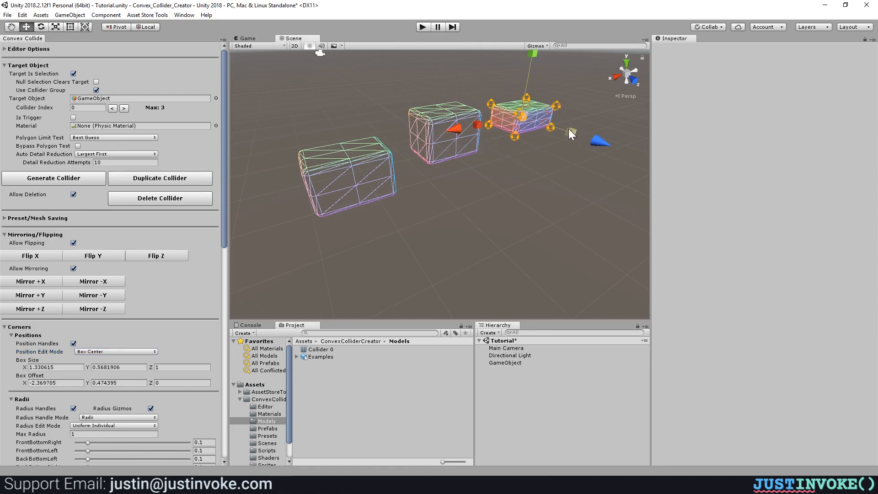
drag(567, 130, 596, 140)
Step: Add a deform hook to the third box and move it to about X -2.28, Y 0.48, Z 0.59
scroll(154, 413, down, 15)
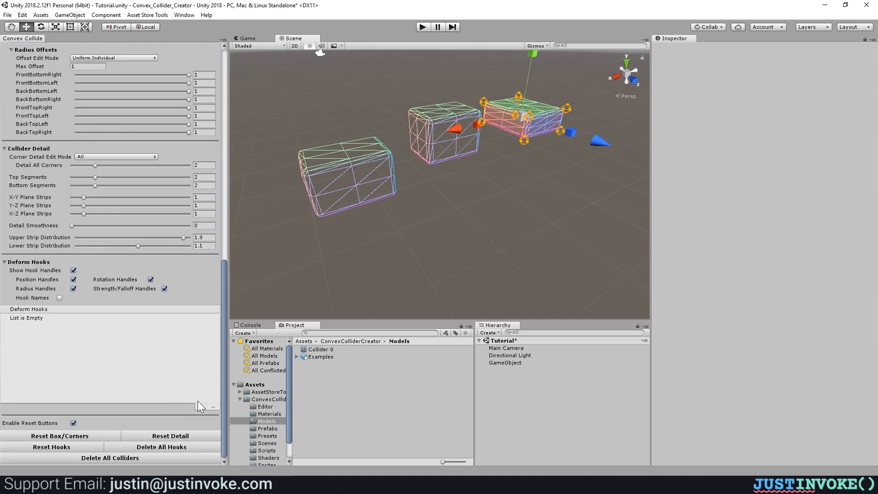
click(200, 407)
drag(456, 161, 549, 128)
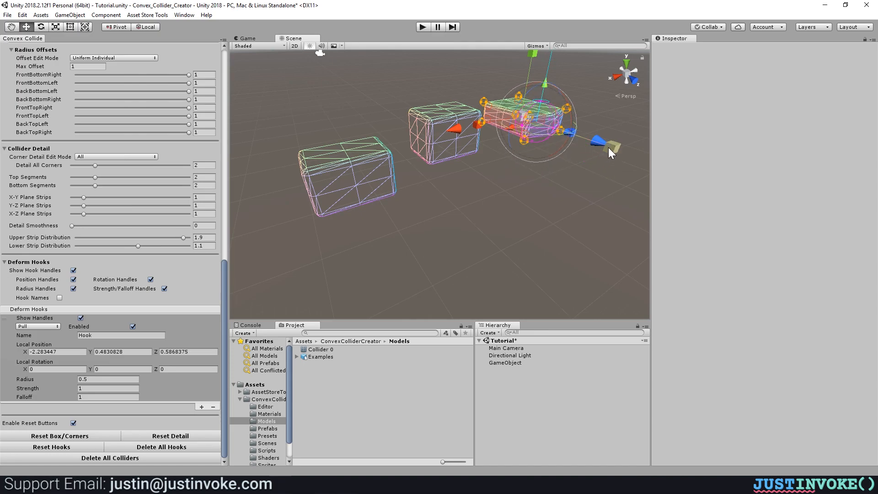
Step: Select the GameObject and generate all colliders in its collider group
scroll(179, 241, up, 6)
scroll(180, 241, up, 2)
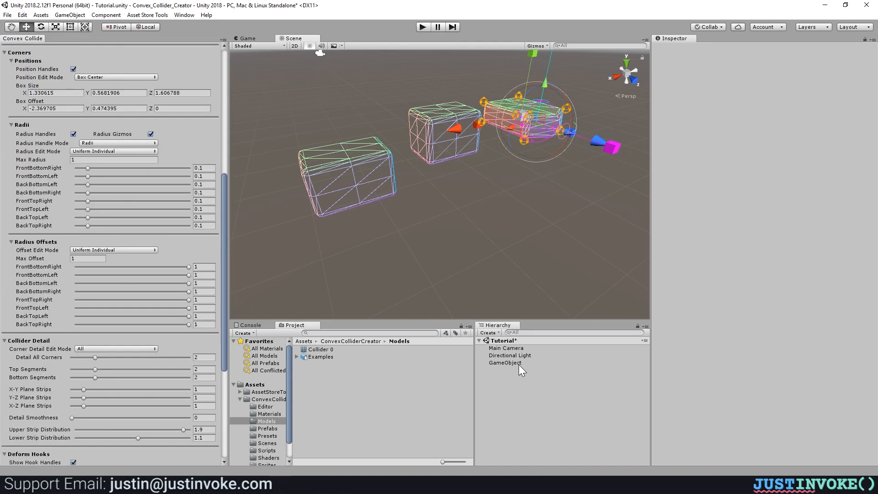
click(519, 364)
click(759, 232)
right_drag(489, 175, 512, 217)
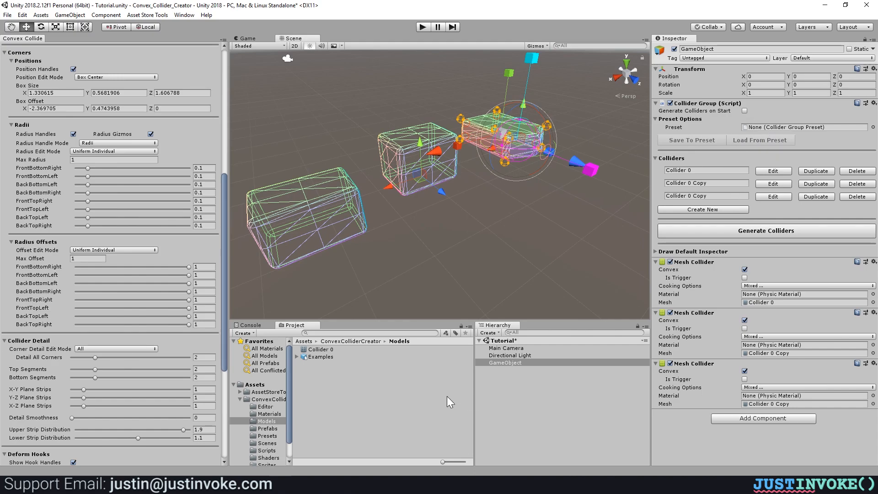
Step: Create a Collider Group Preset asset in the Models folder, keeping its default name
click(241, 333)
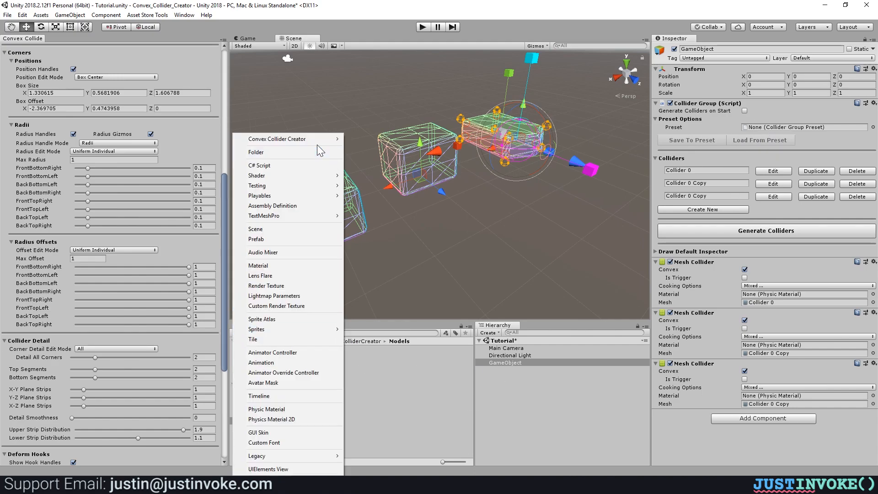
mouse_move(276, 139)
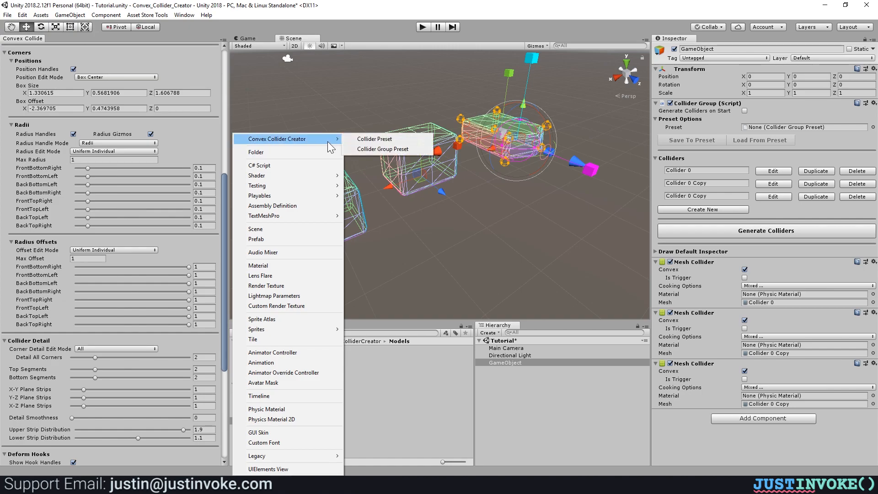
click(377, 150)
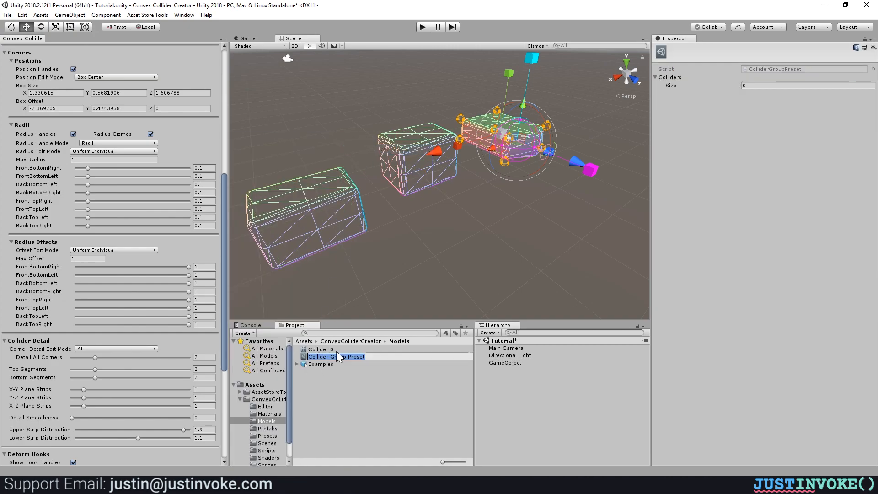
key(Return)
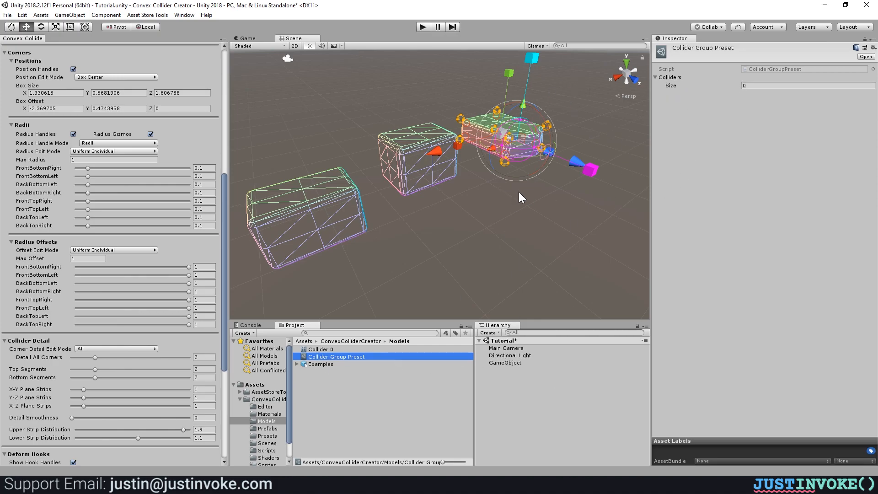
Step: Assign the Collider Group Preset to the GameObject's Collider Group and save the colliders to it
click(509, 361)
drag(345, 357, 774, 130)
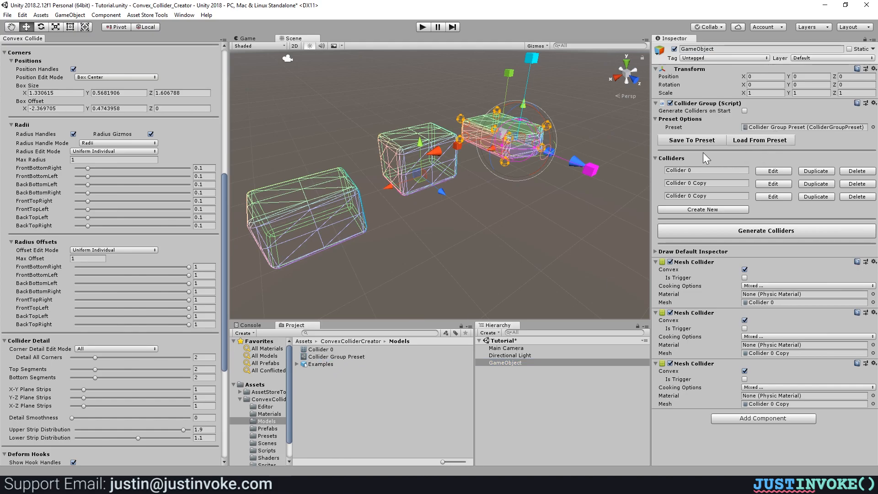
click(701, 139)
Step: Examine the collider properties stored in the Collider Group Preset asset
click(330, 357)
scroll(704, 196, down, 5)
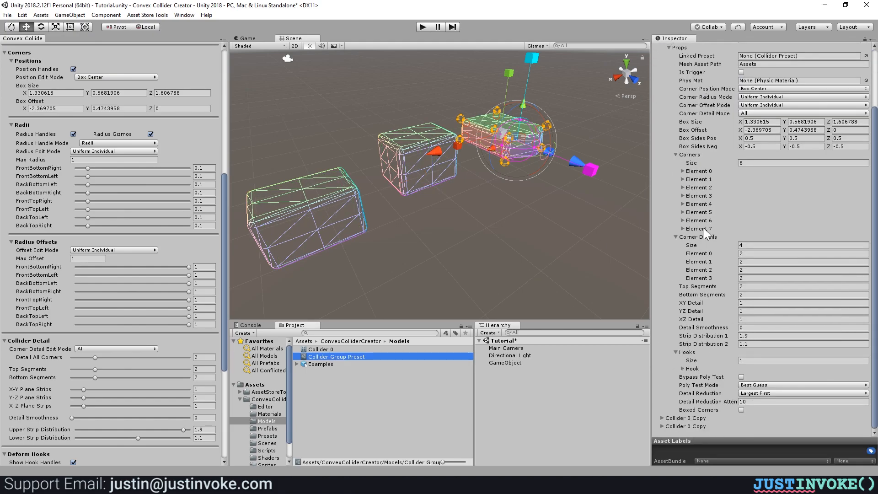
Step: Examine the last Collider 0 Copy entry stored in the Collider Group Preset asset
click(662, 426)
scroll(663, 420, down, 2)
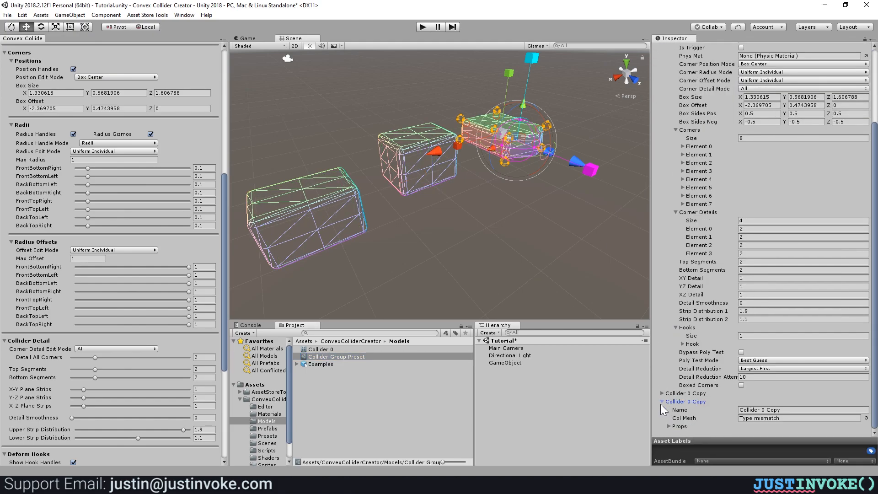
scroll(681, 393, up, 7)
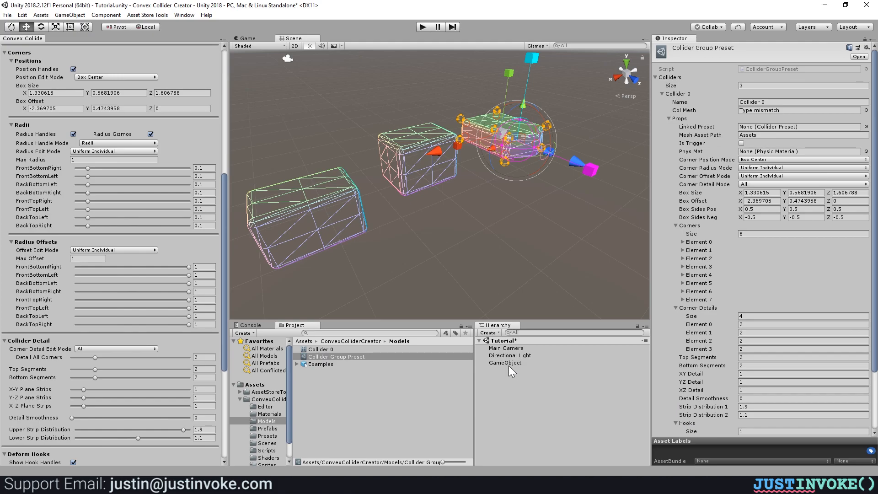
Step: Edit the GameObject's third collider, reshaping it to a Y box size of about 1.52 and a Y box offset of about -1.76
click(507, 363)
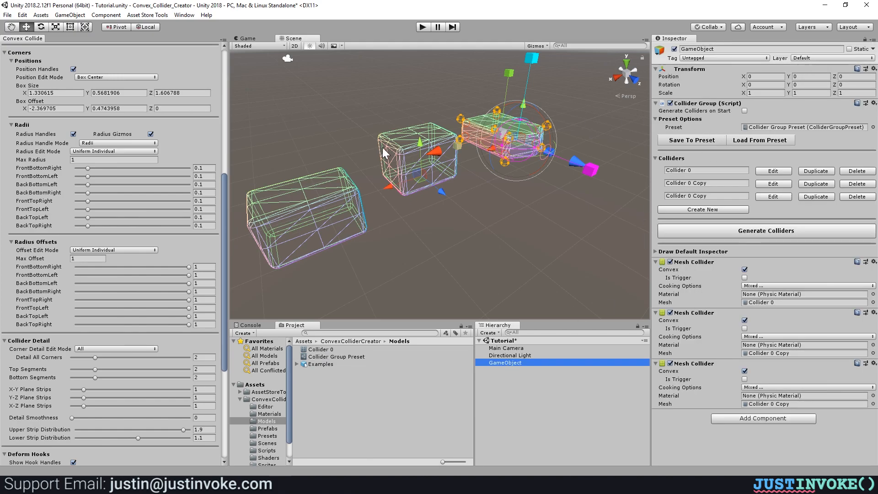
mouse_move(420, 142)
mouse_down()
mouse_move(421, 125)
mouse_move(420, 151)
mouse_up()
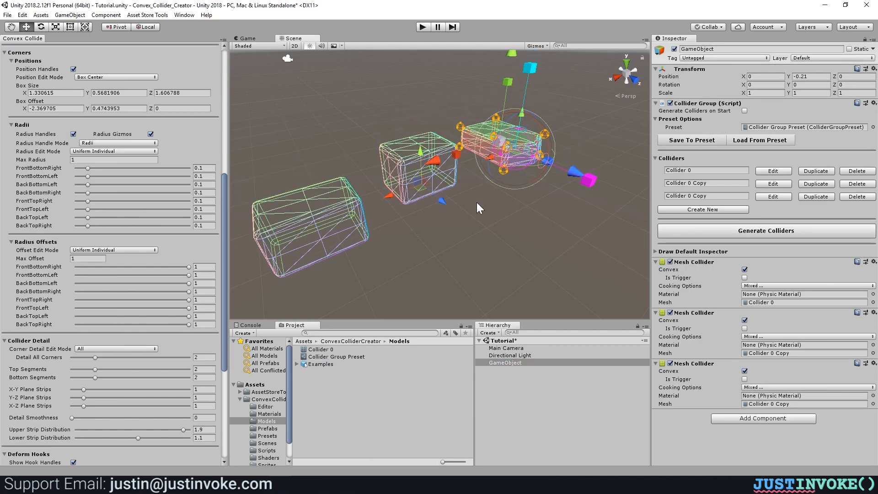
key(ctrl+z)
click(776, 197)
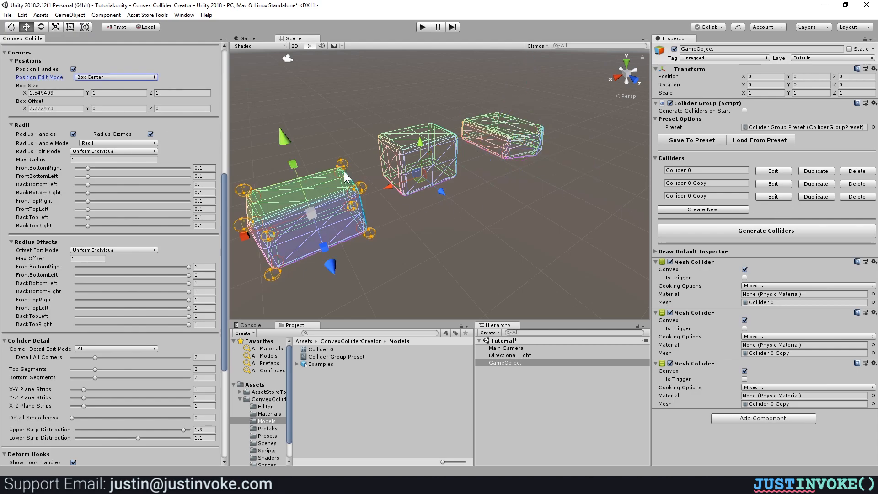
drag(294, 164, 269, 215)
drag(379, 249, 385, 245)
Step: Switch to collider index 1 and lower that collider to a Y box offset of about -1.71
scroll(158, 150, up, 10)
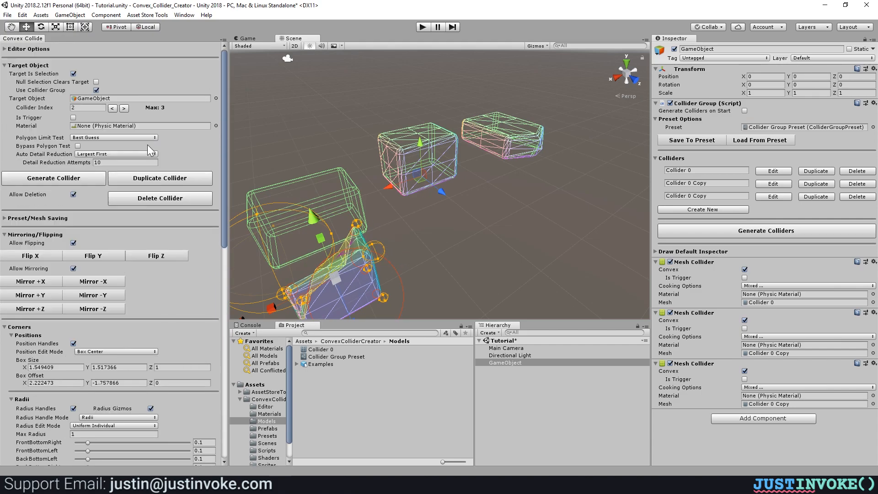
click(124, 108)
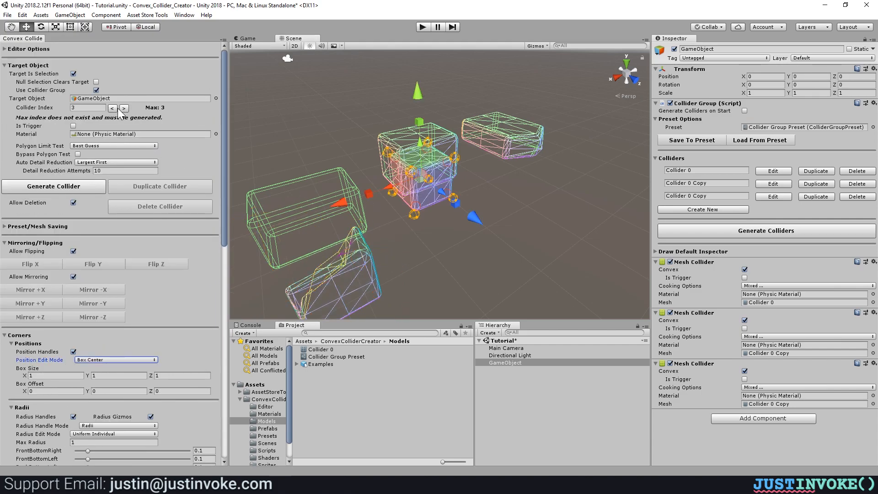
click(112, 108)
click(113, 108)
drag(415, 103, 403, 246)
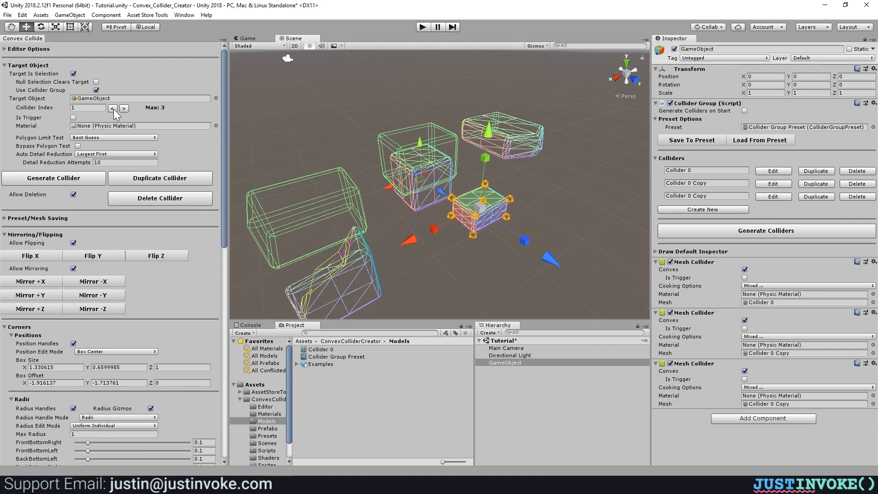
Step: Shift collider index 0 to an X box offset of about -2.97 and generate all colliders in the group
click(112, 109)
drag(508, 72, 506, 105)
drag(438, 156, 455, 149)
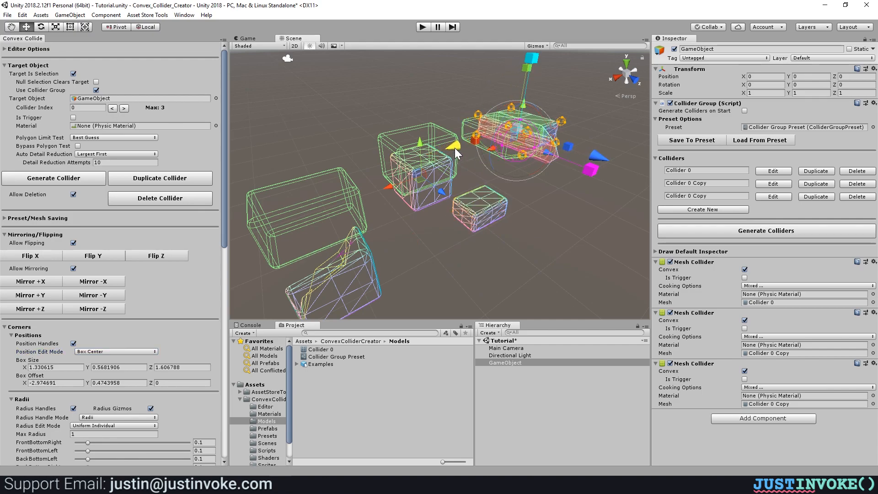
click(772, 230)
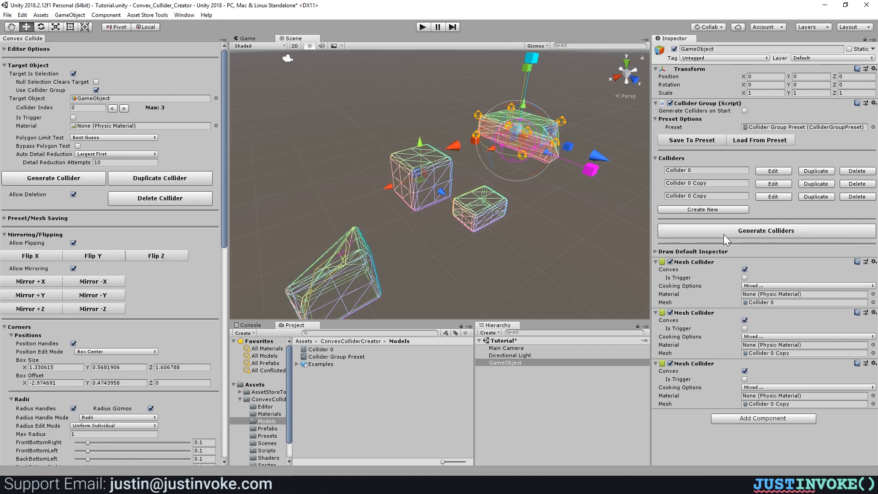
Step: Step through the collider indices to review each modified collider in the group, ending at index 0
click(125, 109)
click(125, 108)
click(124, 108)
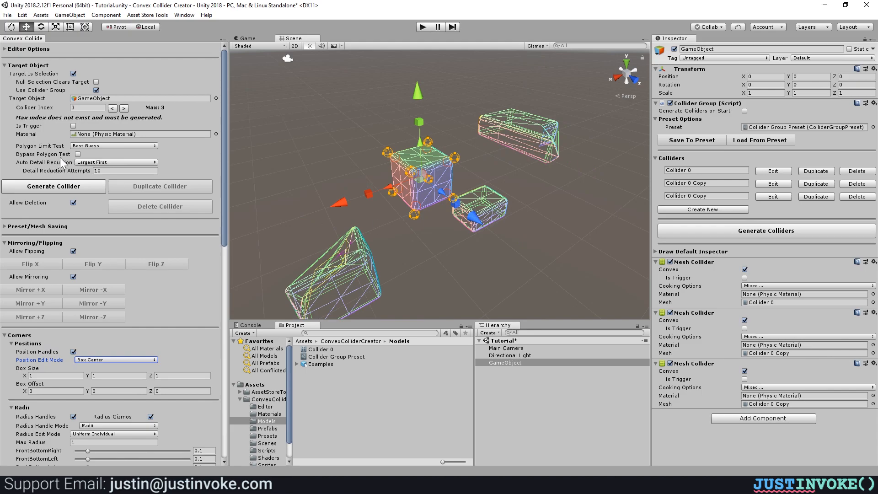
click(112, 109)
click(113, 111)
click(113, 111)
click(125, 109)
click(125, 109)
click(116, 108)
click(116, 108)
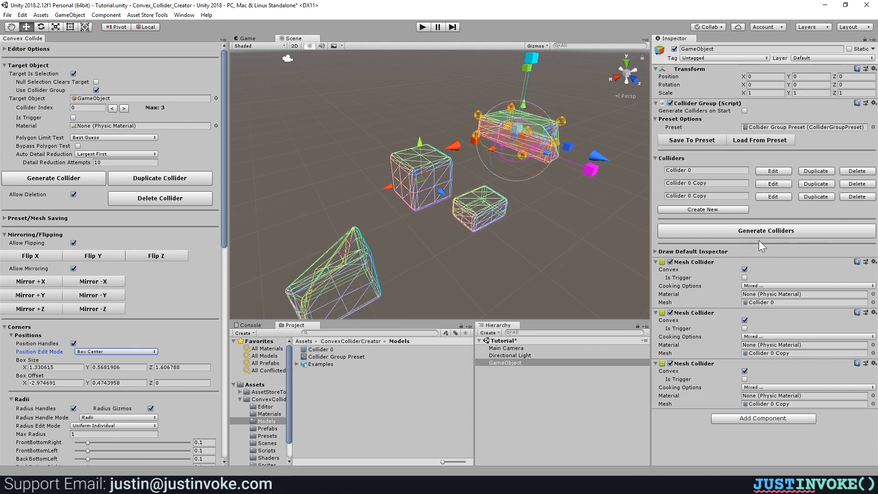
Step: Load the GameObject's colliders from the Collider Group Preset and generate them
click(759, 141)
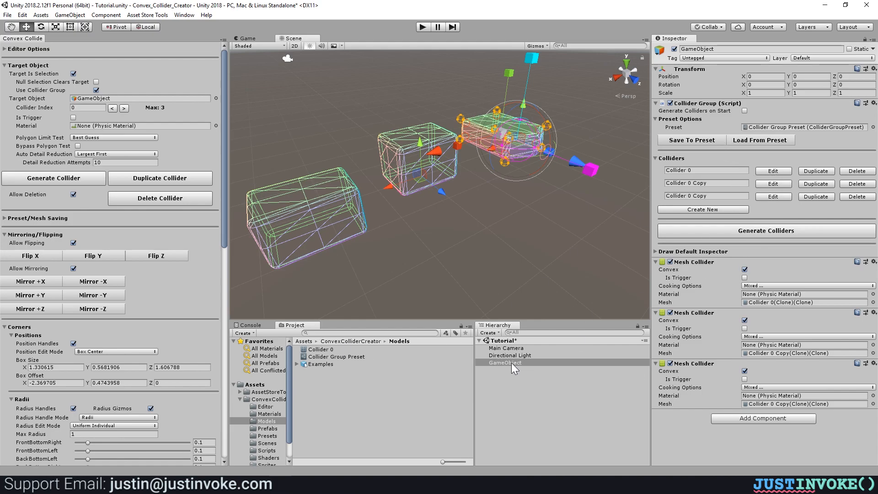
click(743, 228)
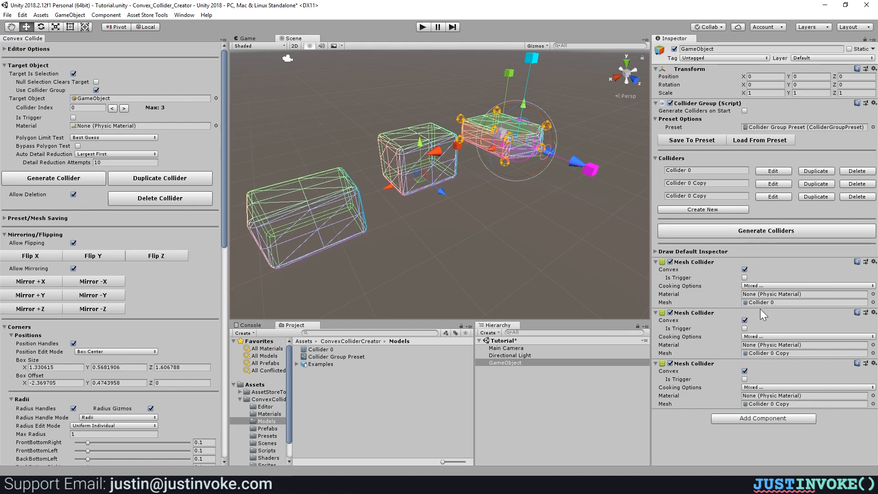
Step: Create a prefab from the GameObject in the Models folder and check its Mesh Collider components
drag(512, 363, 315, 386)
scroll(742, 336, down, 1)
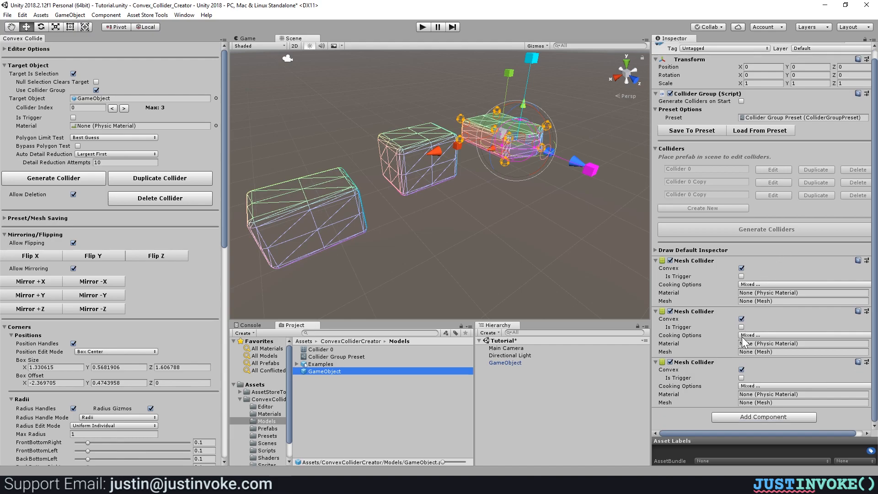
scroll(728, 382, up, 1)
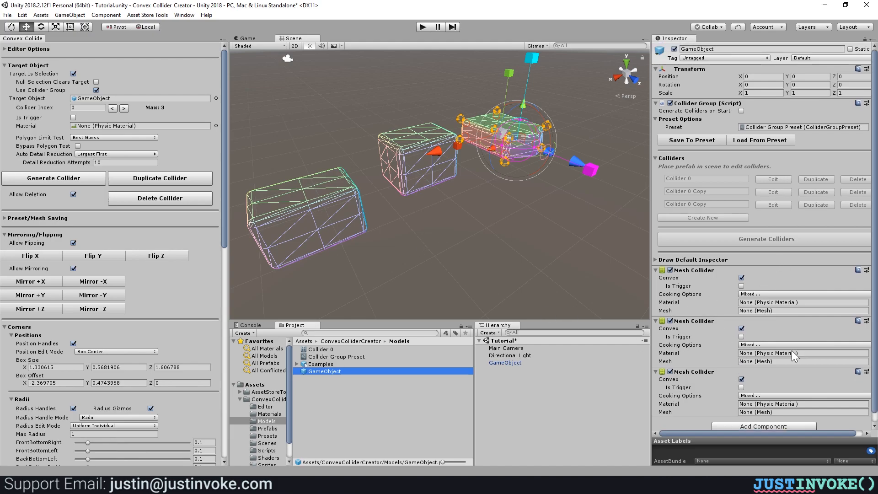
Step: Revert the scene's GameObject to its prefab and enable Generate Colliders on Start
click(513, 362)
click(777, 68)
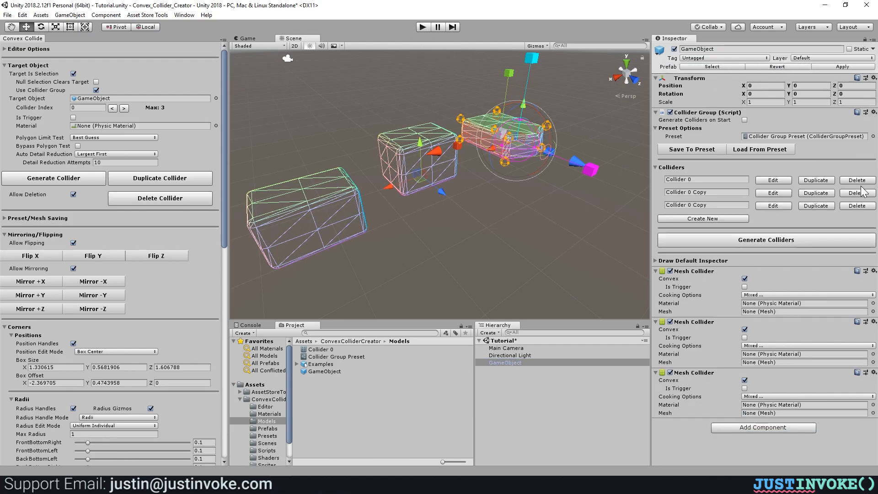
click(744, 120)
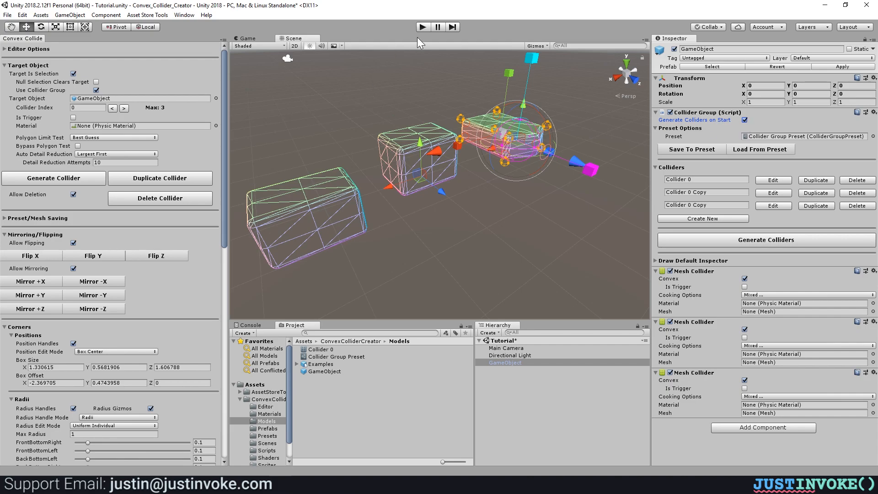
Step: Run the scene, inspect the colliders generated on start in the Scene view without the Convex Collider Creator window, and stop it
click(422, 27)
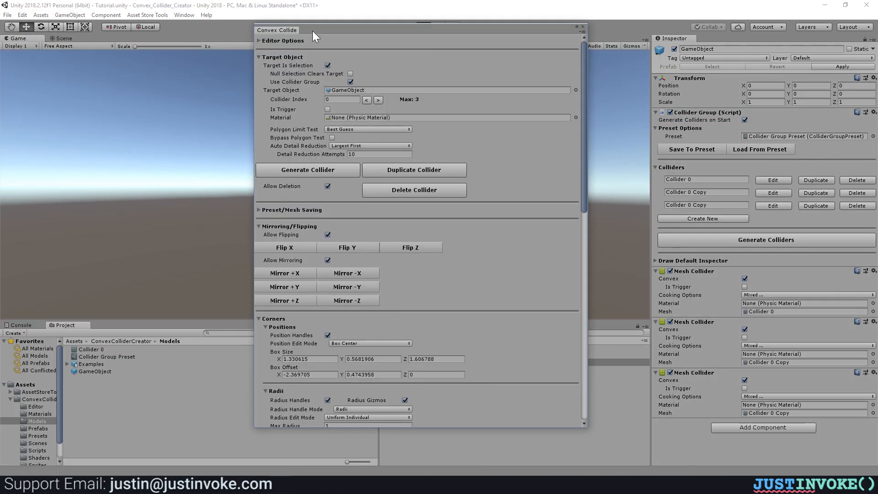
drag(328, 28, 119, 43)
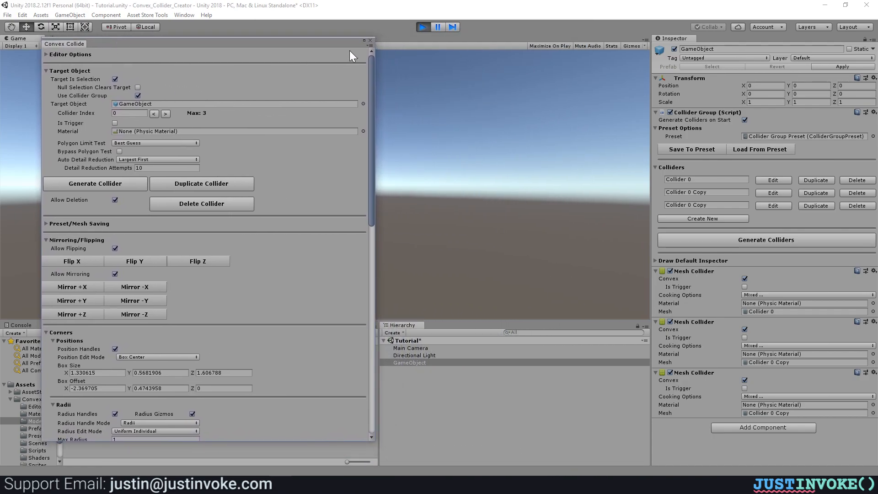
drag(262, 42, 254, 134)
click(62, 39)
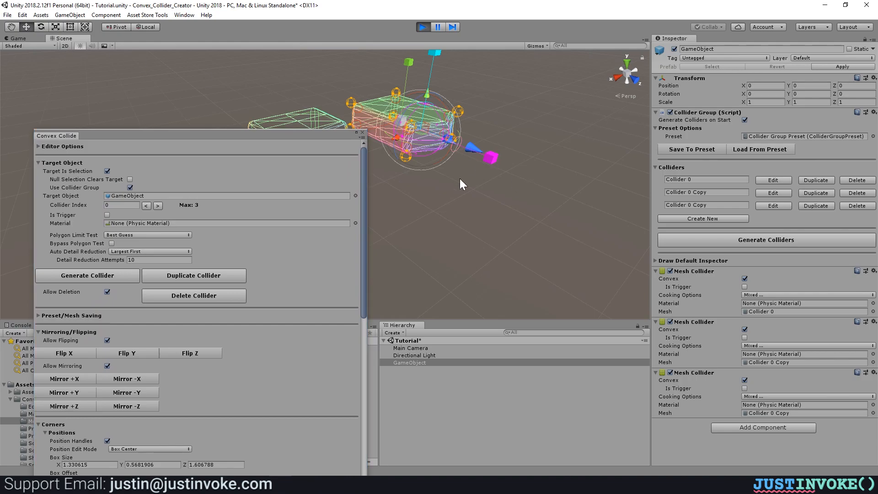
click(362, 132)
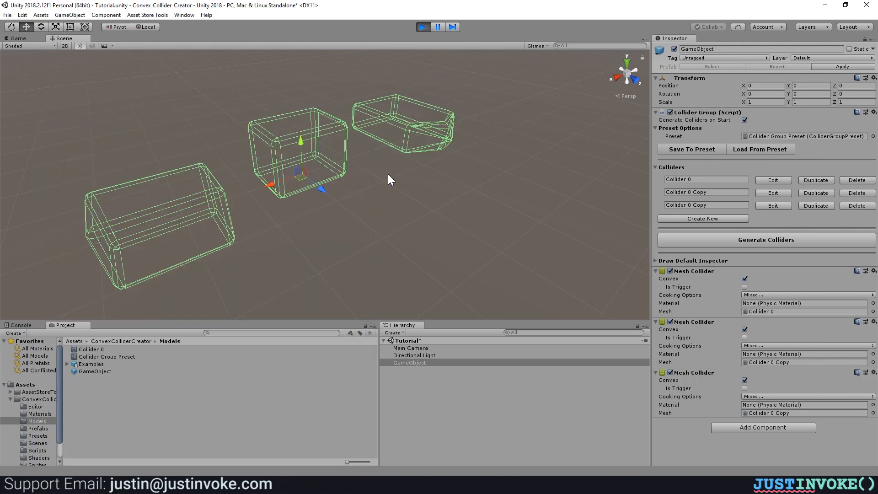
click(423, 26)
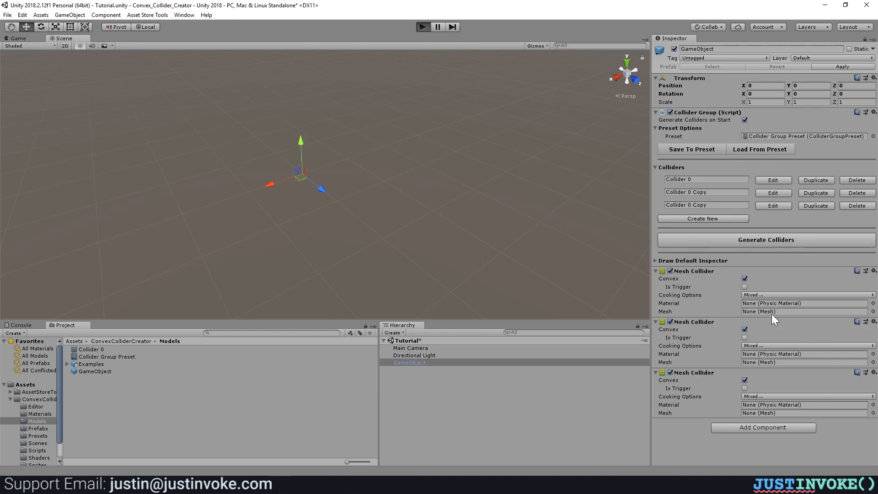
Step: Run the scene again to check the generated Mesh Colliders and the Game view, and stop it
key(ctrl+p)
click(64, 38)
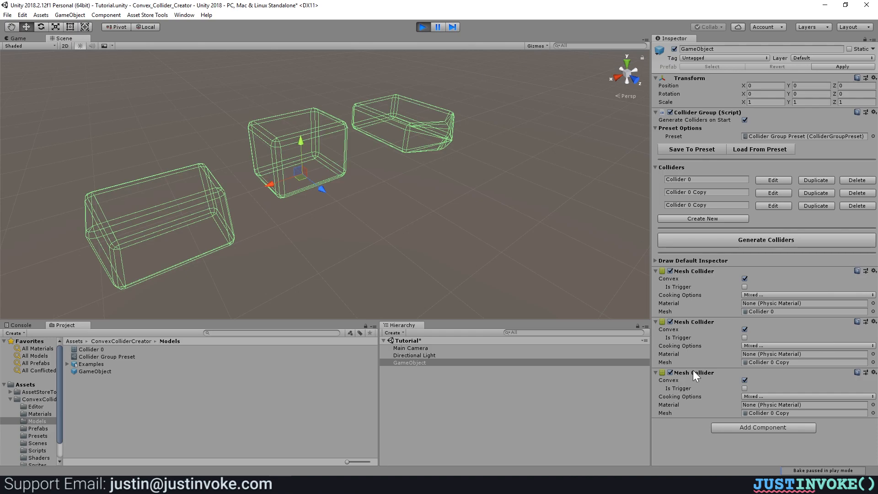
click(26, 39)
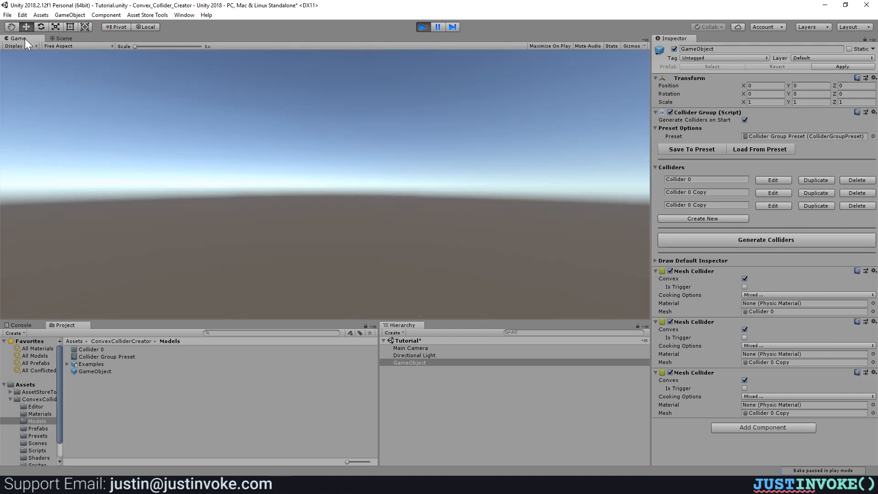
click(423, 26)
Step: Reopen the Convex Collider Creator window and show its reset and delete options
click(185, 16)
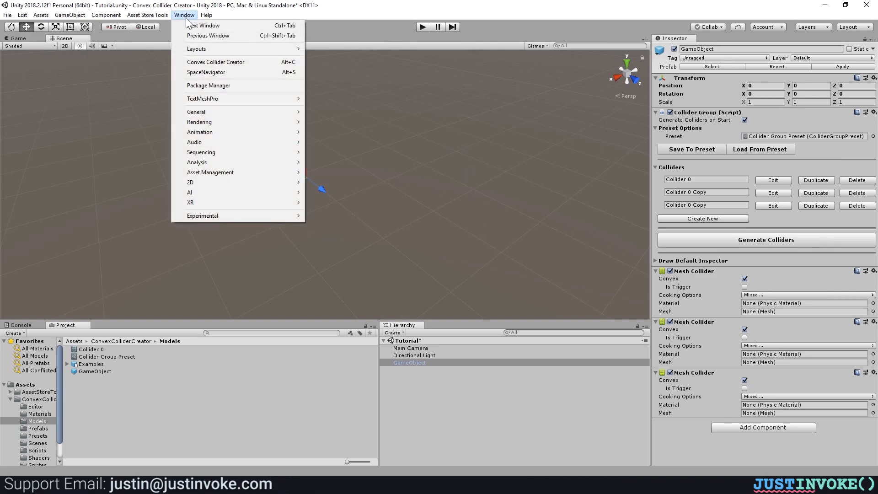
click(252, 64)
drag(127, 80, 247, 56)
scroll(408, 228, down, 6)
scroll(394, 236, down, 10)
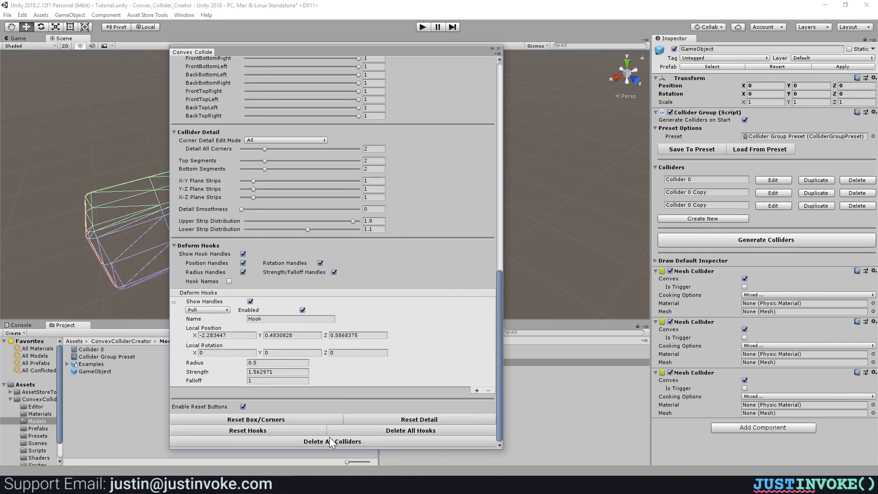
Step: Reload the GameObject's colliders from its preset and regenerate their meshes, leaving the Convex Collider Creator window closed
click(330, 440)
click(737, 151)
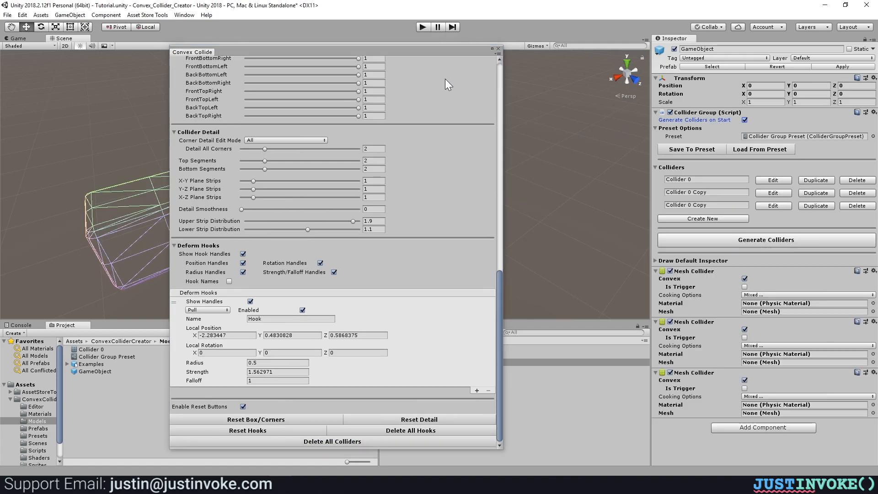
click(719, 240)
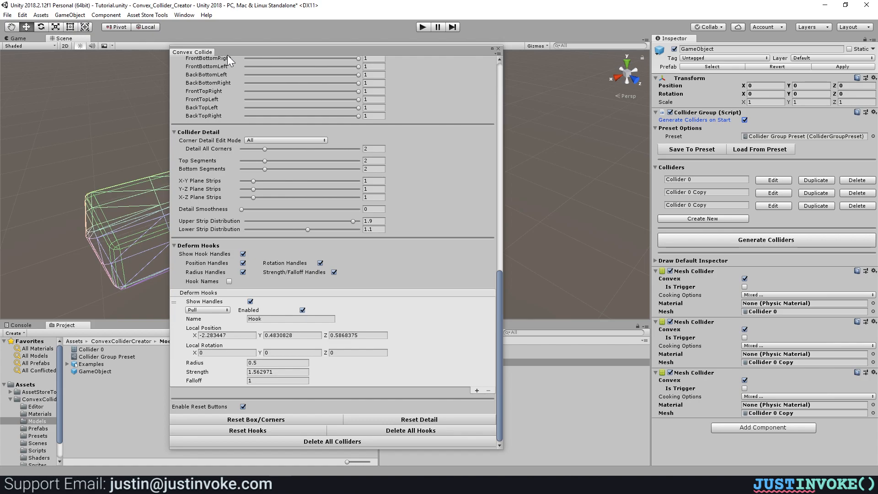
drag(229, 53, 117, 45)
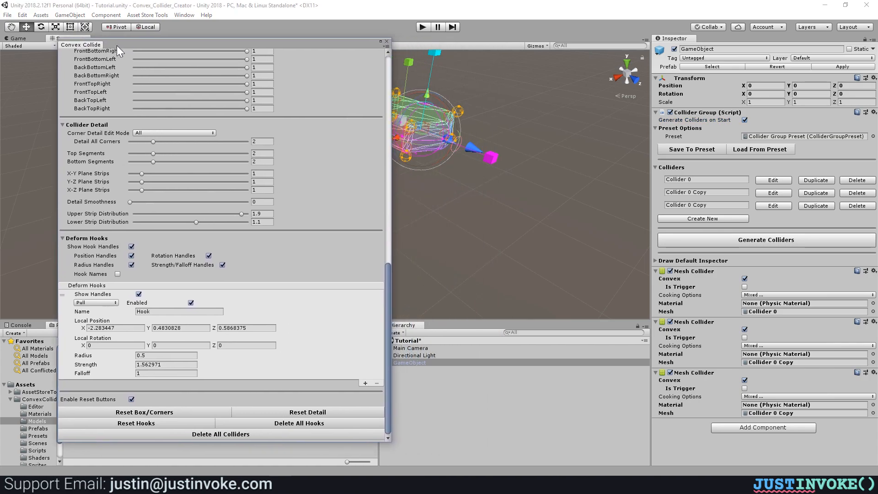
click(387, 42)
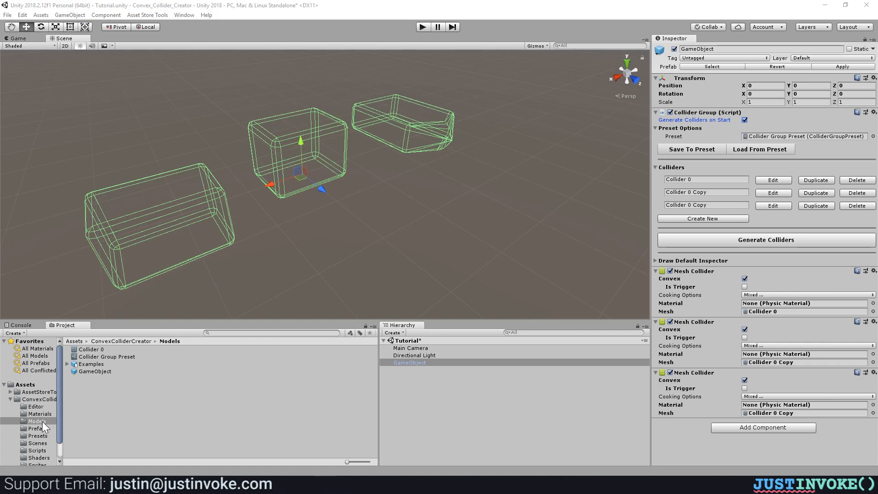
Step: Open the RuntimeExample scene from the ConvexColliderCreator Scenes folder, discarding the changes to the Tutorial scene
scroll(42, 422, down, 2)
click(36, 380)
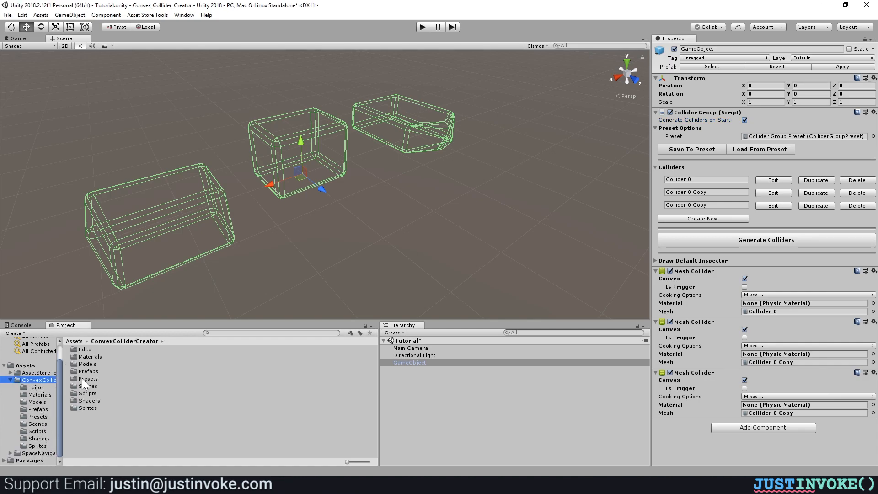
click(37, 424)
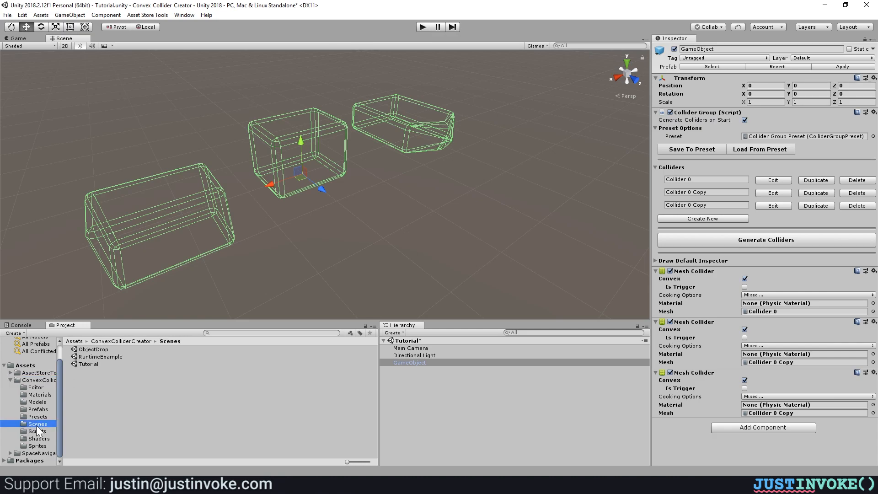
double_click(105, 356)
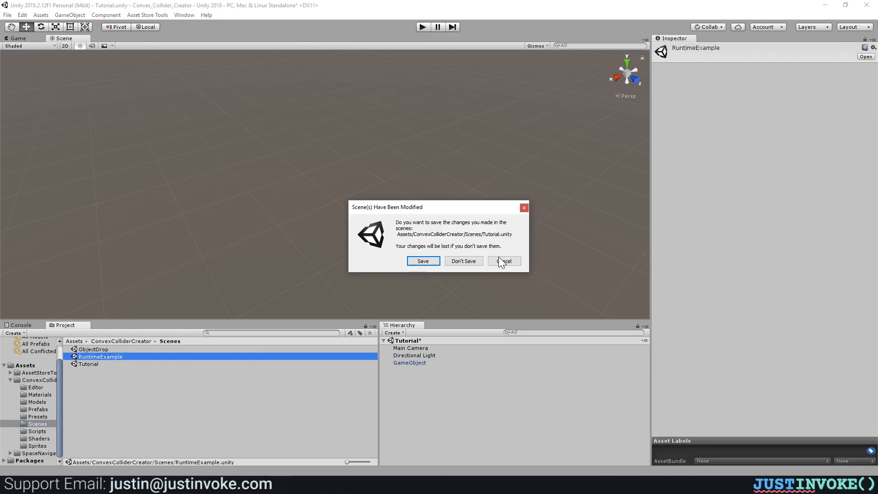
click(471, 262)
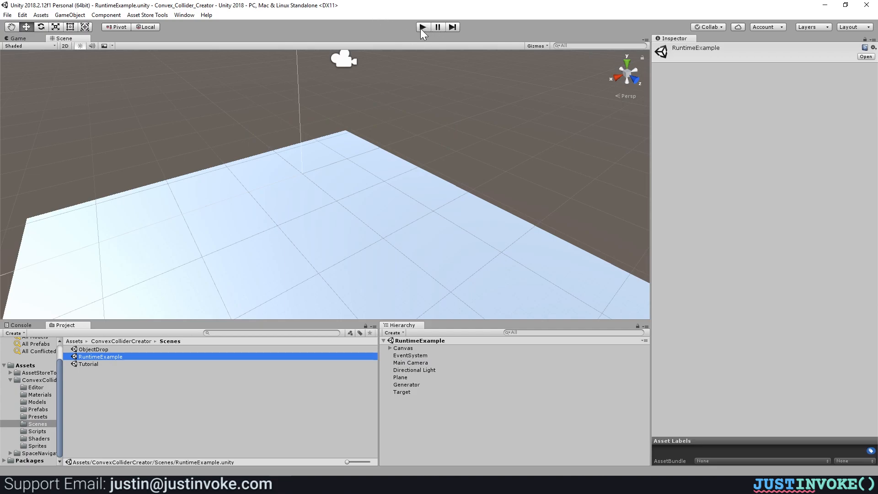
Step: Run the RuntimeExample scene and increase the generated box's Length, Height, Width and Corner Radius
click(422, 27)
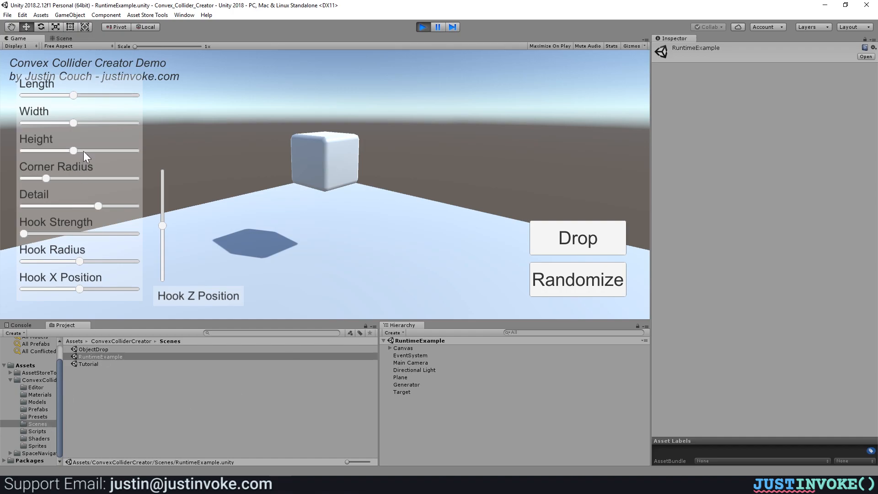
drag(72, 95, 119, 96)
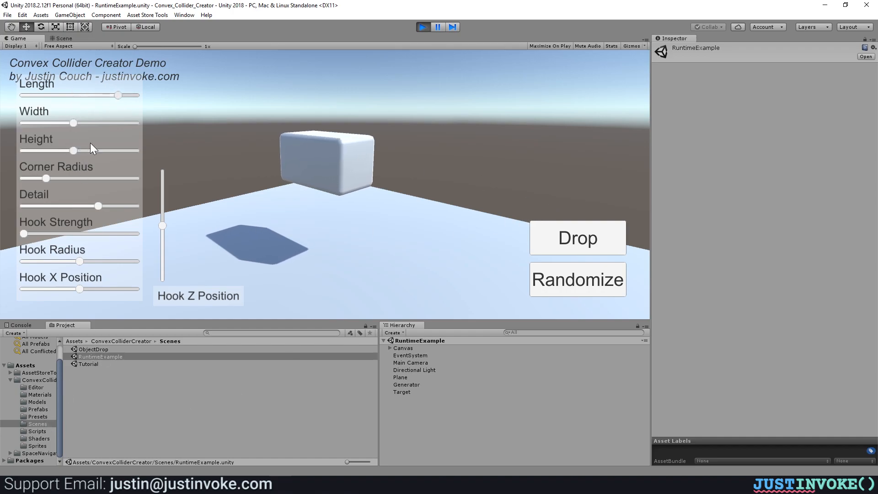
drag(74, 150, 98, 150)
drag(77, 122, 134, 123)
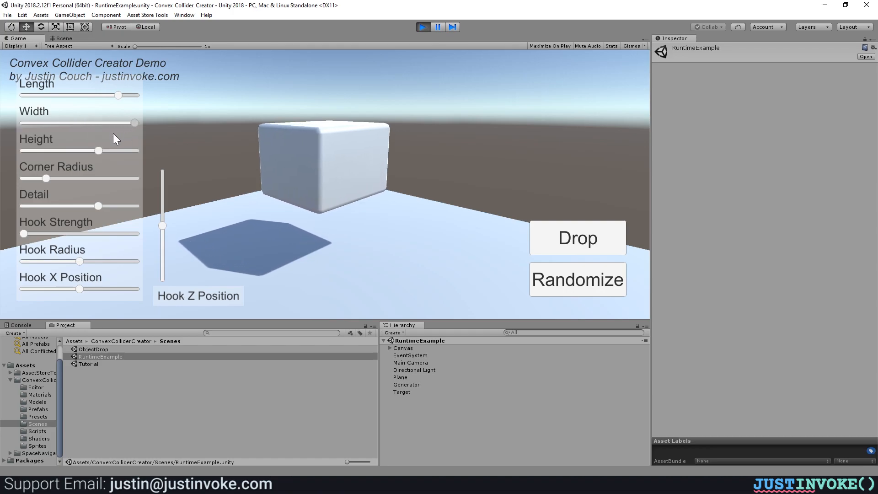
drag(46, 178, 122, 179)
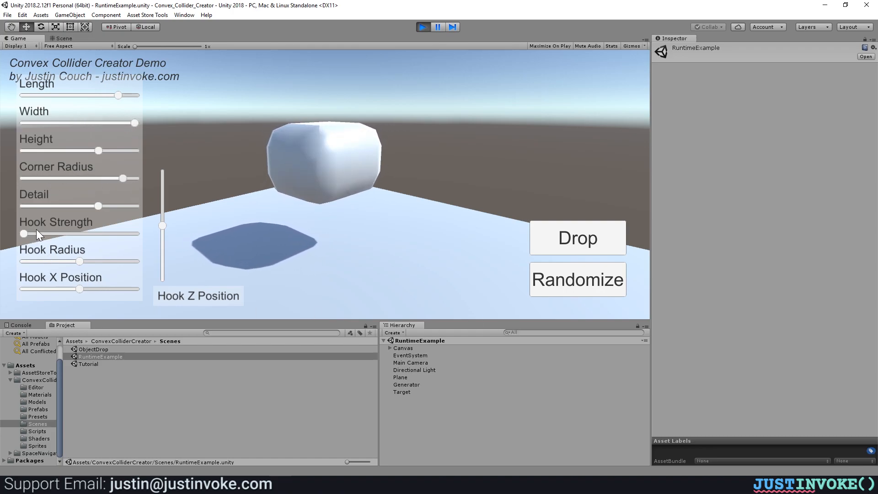
Step: Raise the shape's Hook Strength, Hook Radius and Detail, drop it onto the plane, and stop the scene
drag(27, 234, 92, 262)
drag(84, 205, 136, 207)
click(600, 228)
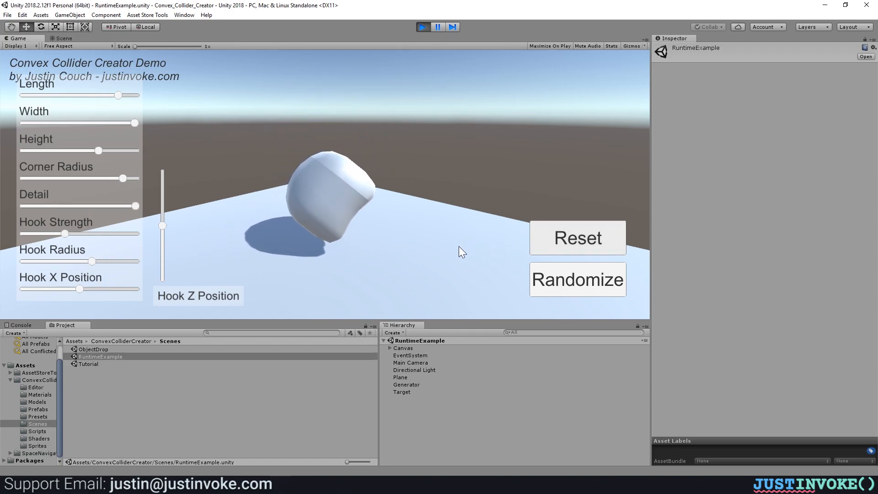
click(424, 26)
Step: Select the Generator object to examine its Runtime Example script component
click(394, 348)
click(389, 348)
click(390, 348)
click(402, 385)
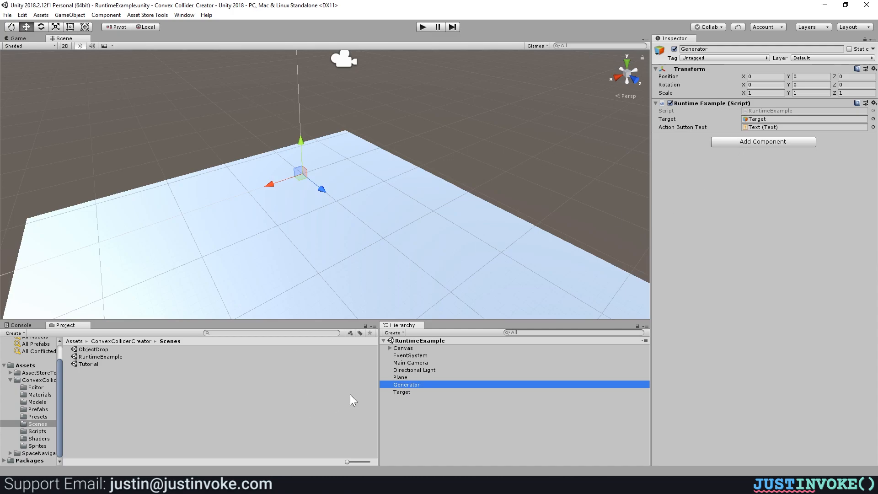
Step: Open the ObjectDrop scene and run it to watch the models fall down the slope
double_click(98, 350)
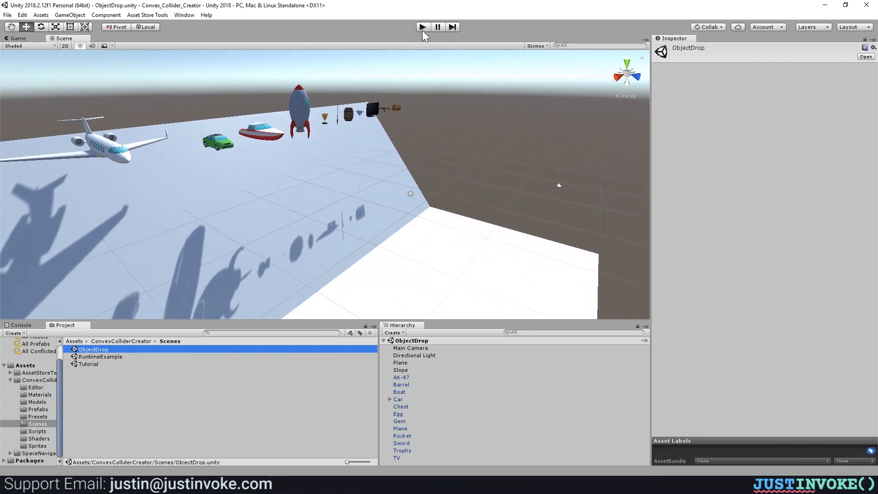
click(422, 27)
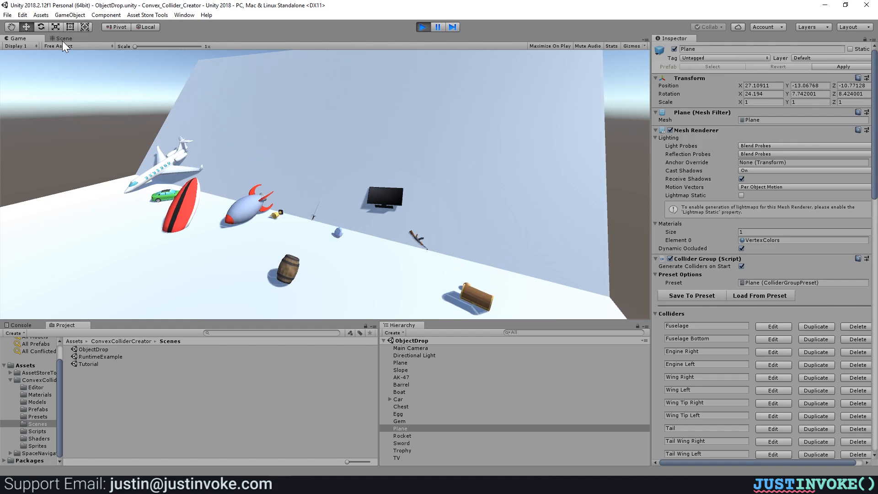
Step: With the scene stopped, generate the colliders of the jet Plane, the Car and the Boat
scroll(772, 356, down, 12)
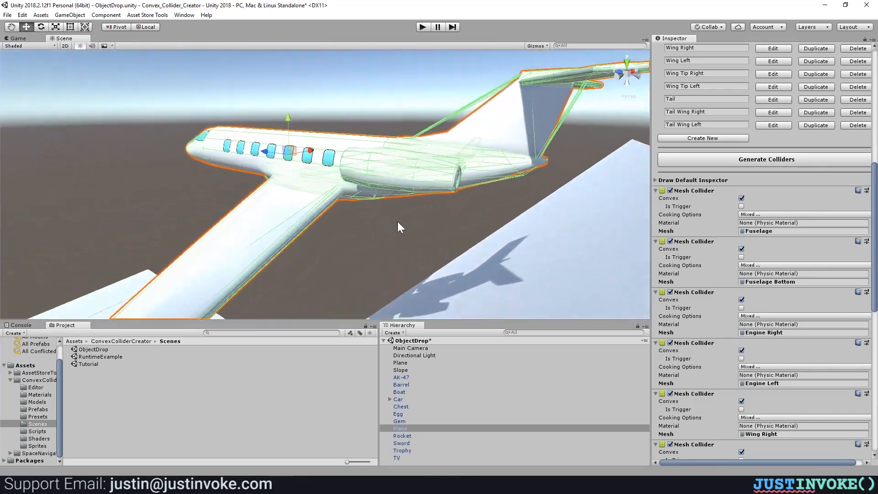
click(363, 226)
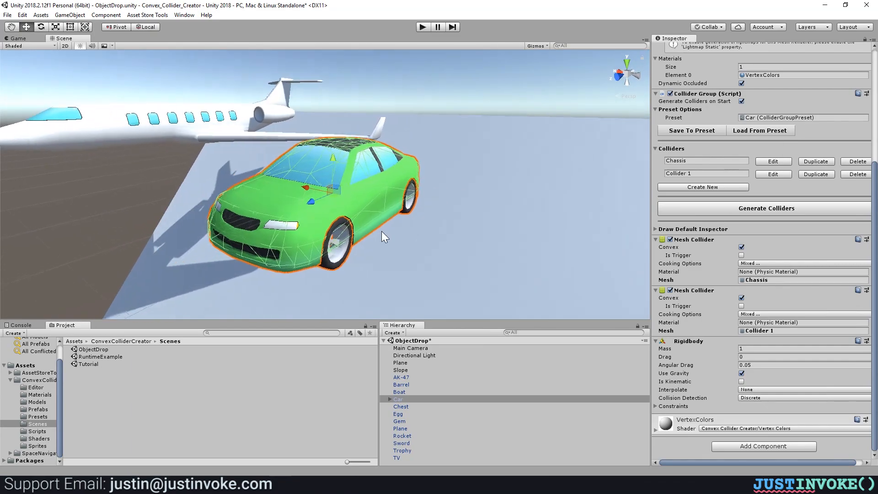
click(428, 172)
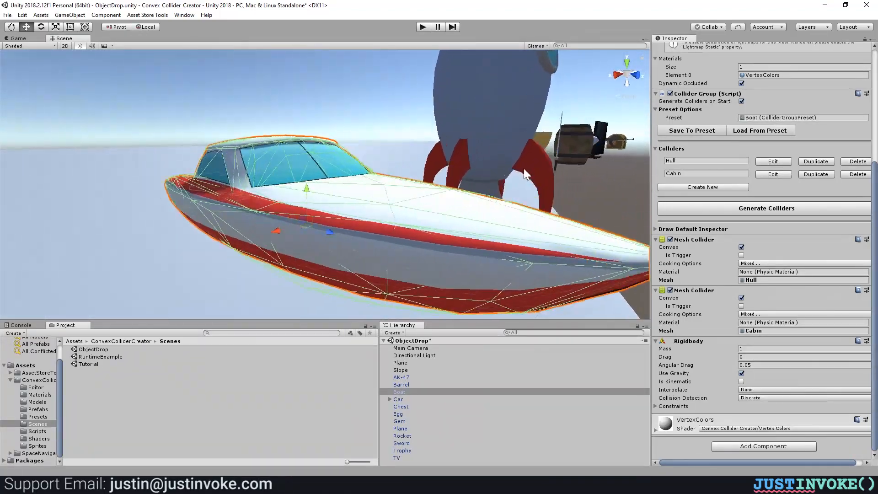
Step: Generate the colliders of the Rocket, Trophy and Sword from their collider groups
click(492, 97)
click(689, 245)
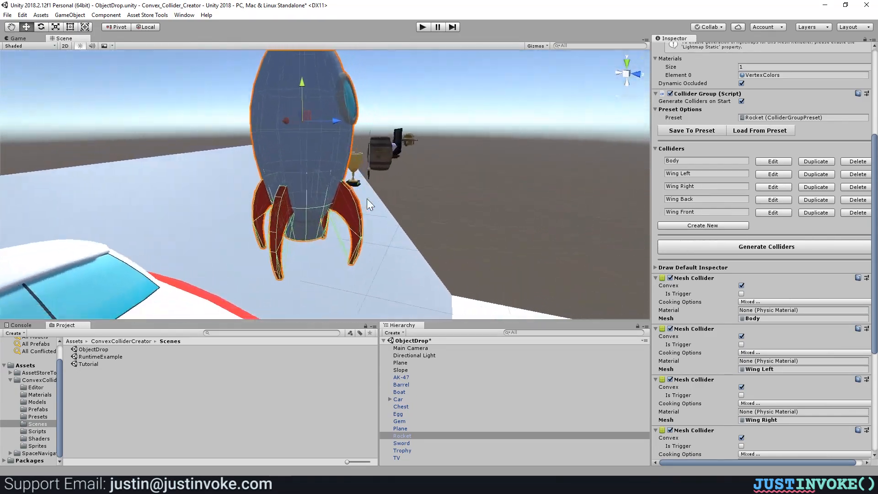
click(369, 190)
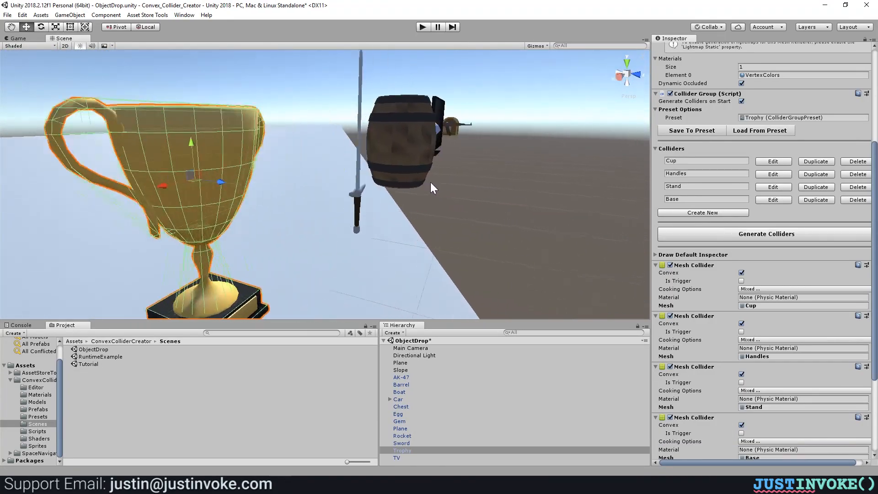
click(393, 204)
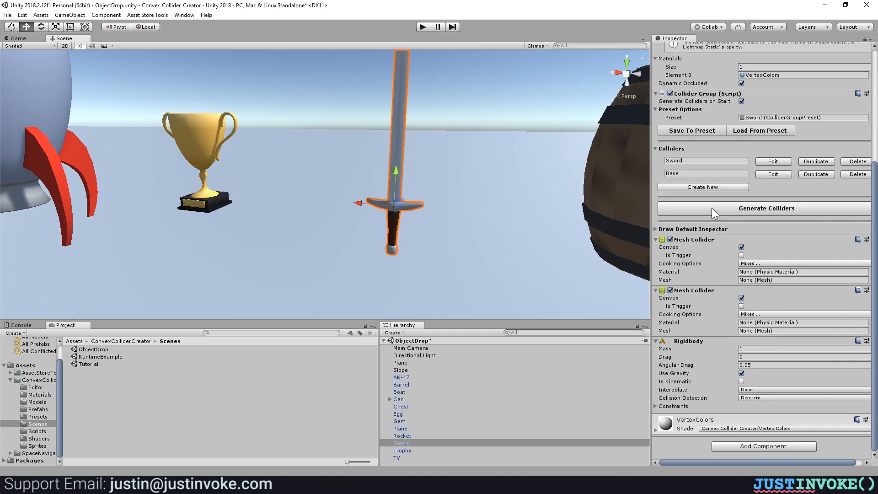
Step: Generate the colliders of the Barrel, Gem and TV from their collider groups
click(514, 235)
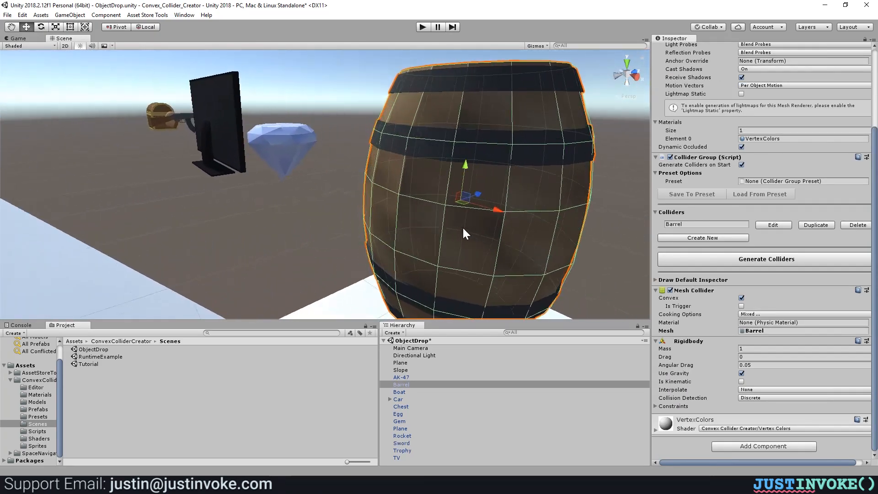
click(739, 253)
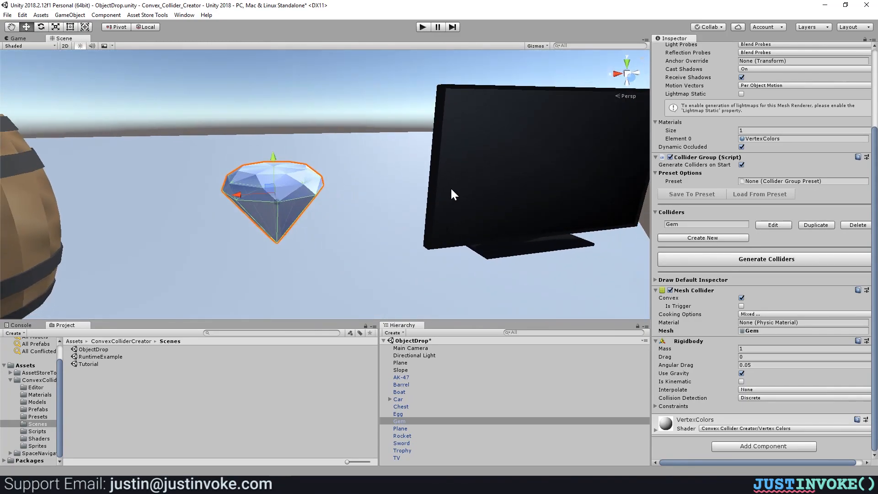
click(483, 166)
click(734, 283)
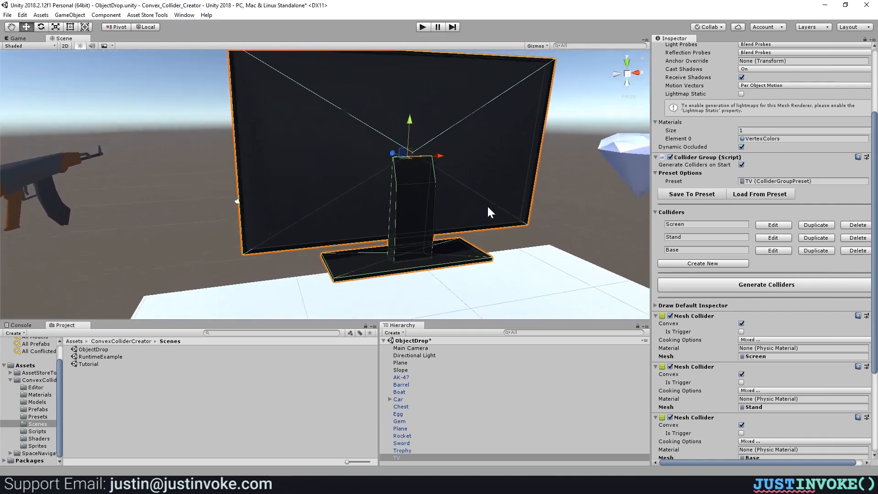
Step: Generate the colliders of the AK-47, Egg and Chest from their collider groups
click(397, 215)
click(733, 288)
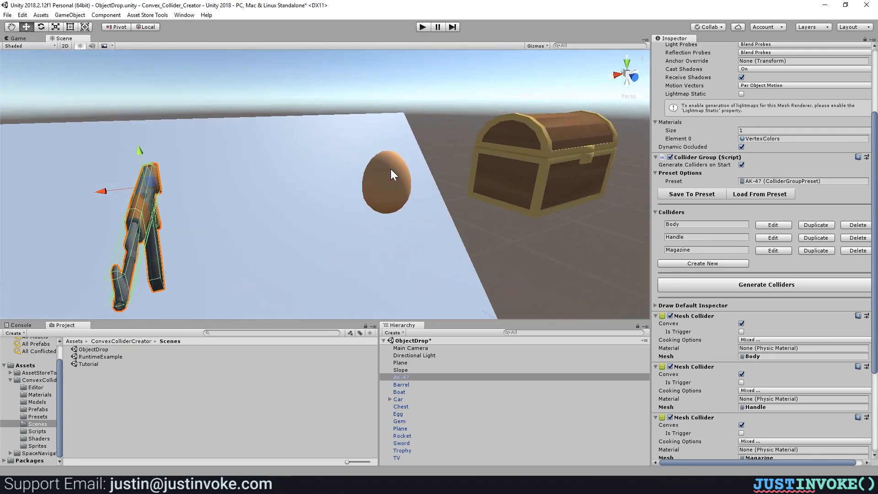
click(389, 180)
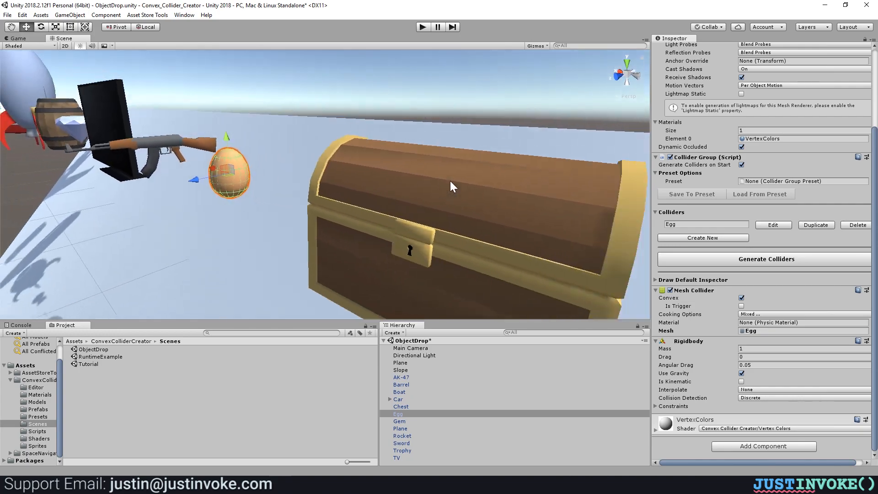
click(353, 163)
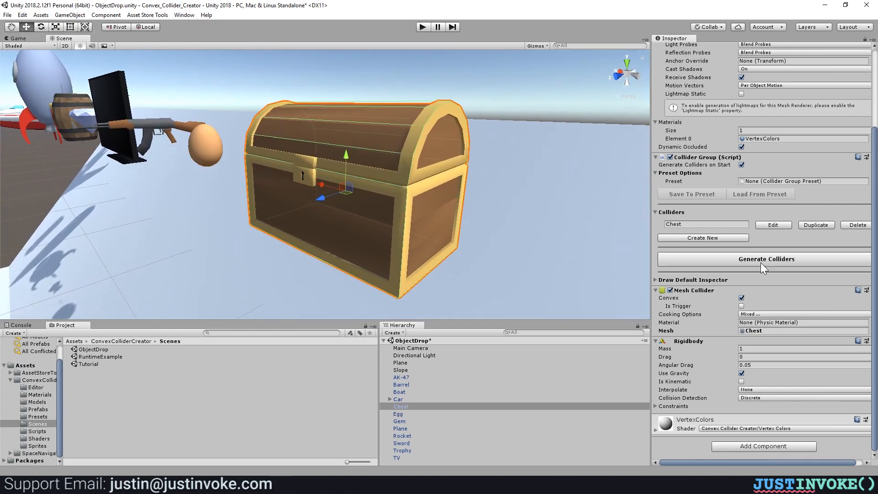
click(761, 268)
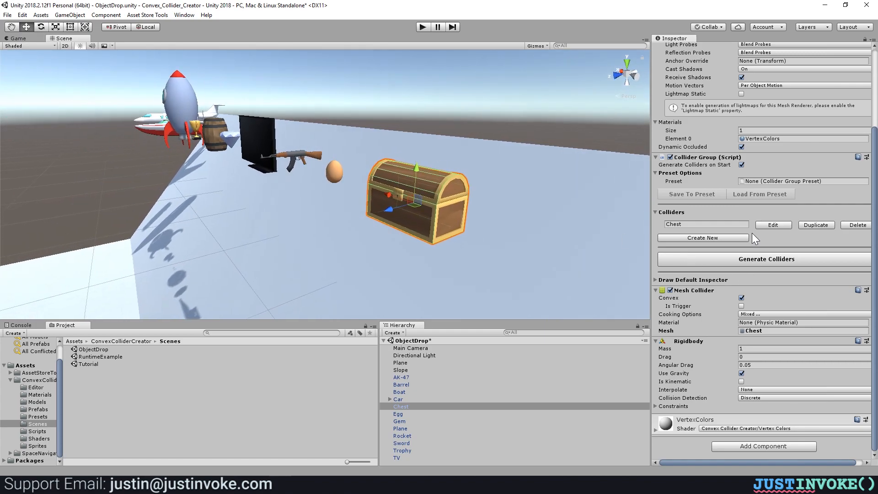
Step: Open the Chest collider for editing in the Convex Collider Creator window and reposition and narrow the window to reveal the scene
click(772, 224)
drag(286, 43, 232, 50)
drag(338, 73, 265, 64)
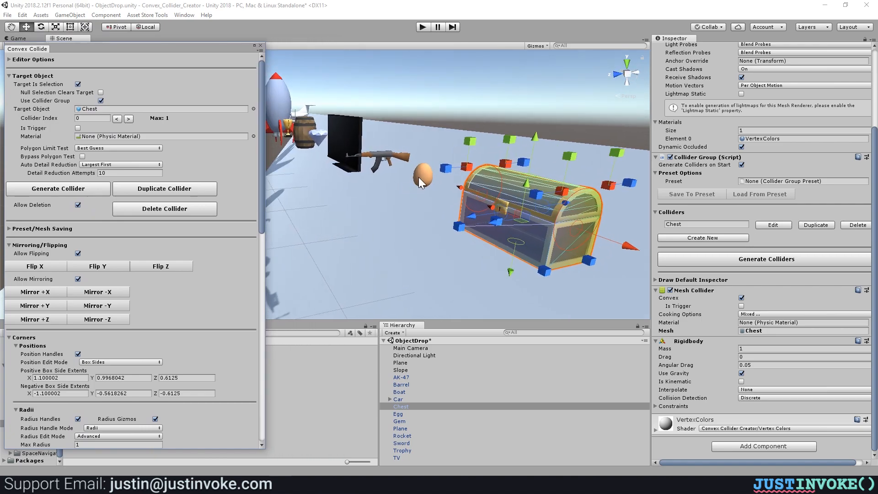
Step: Select the Egg, AK-47, TV, Barrel, Sword, Rocket and Boat in turn to examine their collider handles and settings
click(419, 178)
click(379, 165)
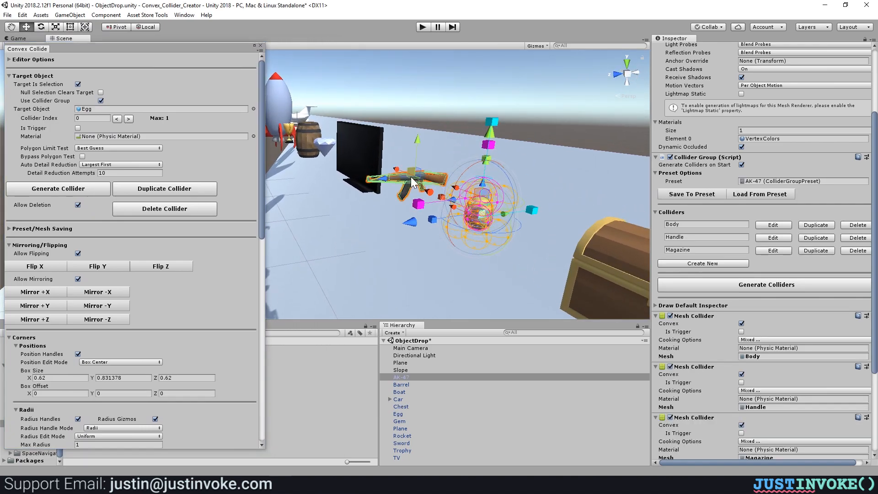
click(376, 168)
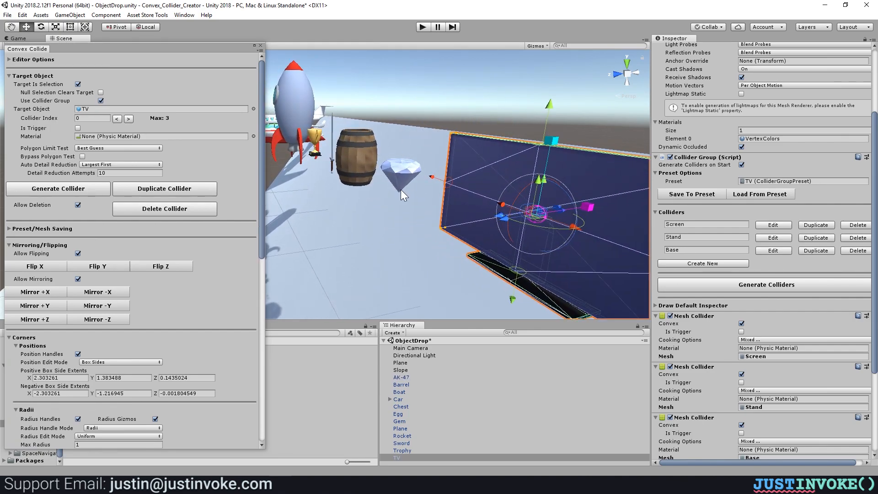
click(350, 138)
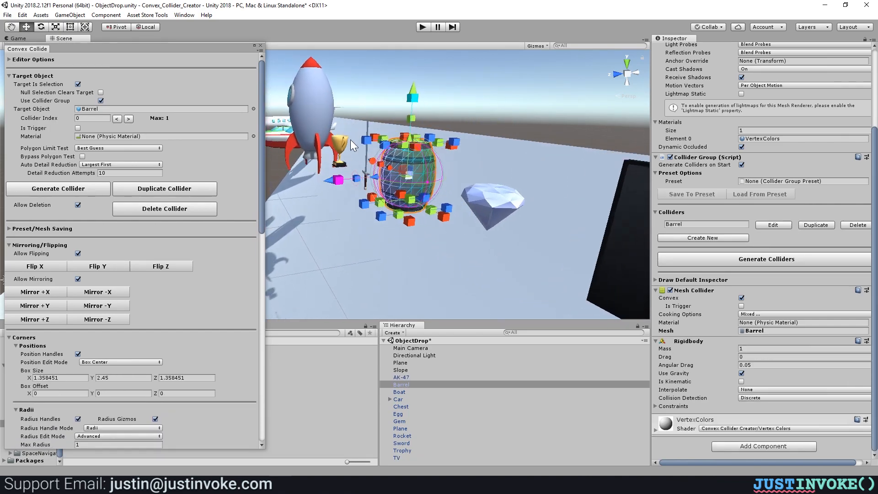
click(386, 154)
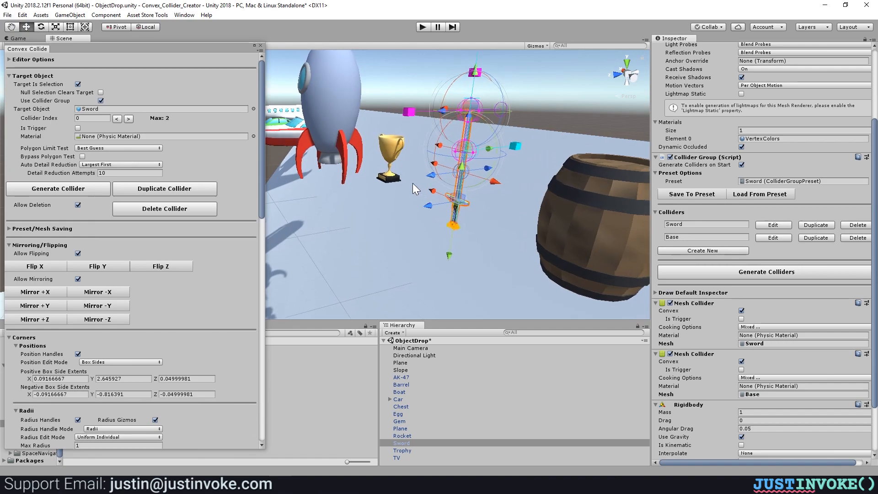
click(366, 124)
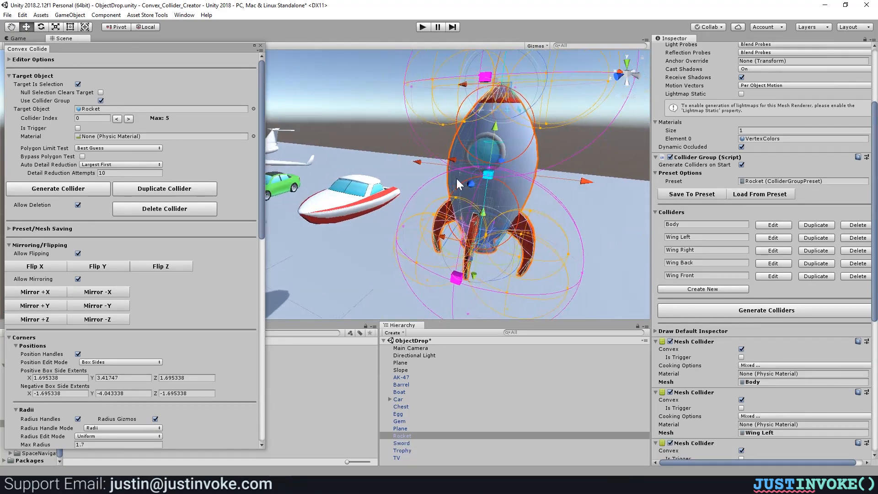
click(461, 203)
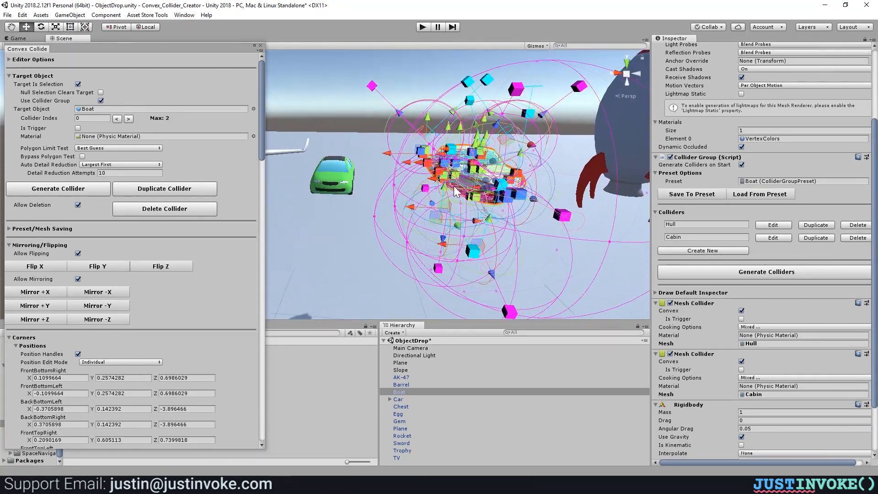
Step: Turn off Show Hook Handles for the Boat's Deform Hooks and select the Car to view it without them
scroll(128, 357, down, 10)
scroll(128, 358, down, 15)
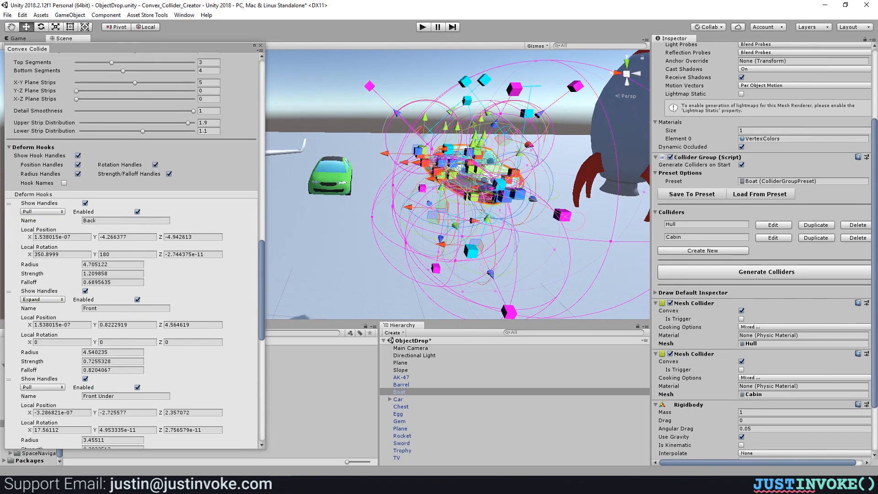
click(78, 156)
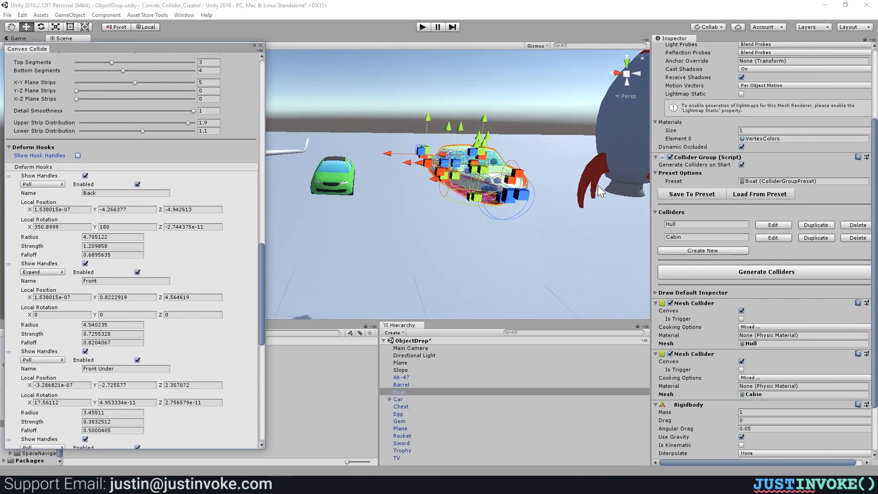
click(462, 191)
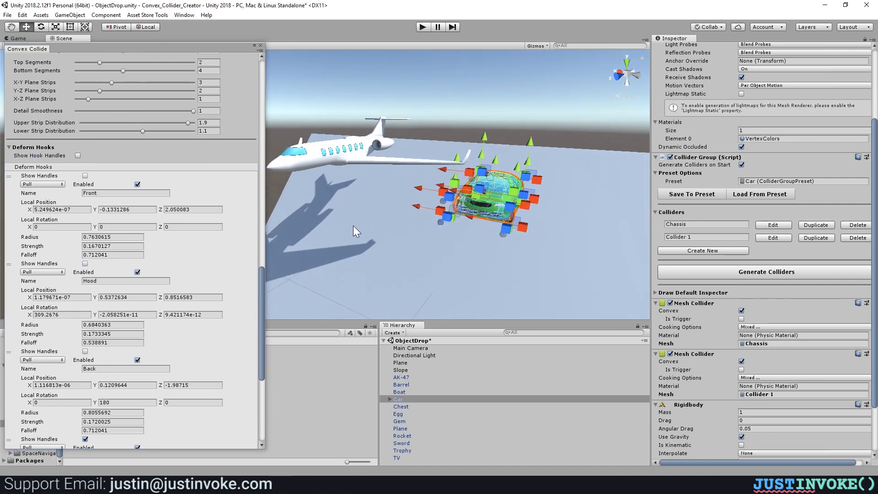
Step: Turn on Show Hook Handles with the jet Plane selected, and compare the hooks of the Car and the Plane
click(362, 173)
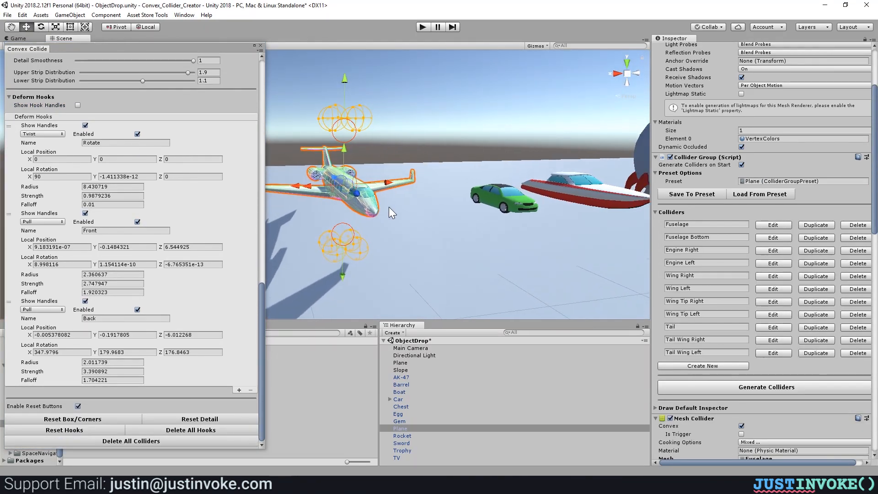
click(78, 106)
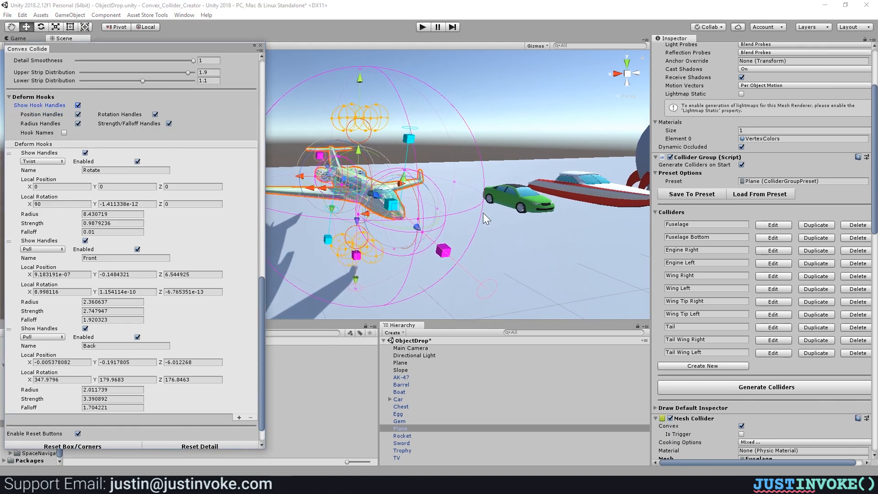
click(532, 201)
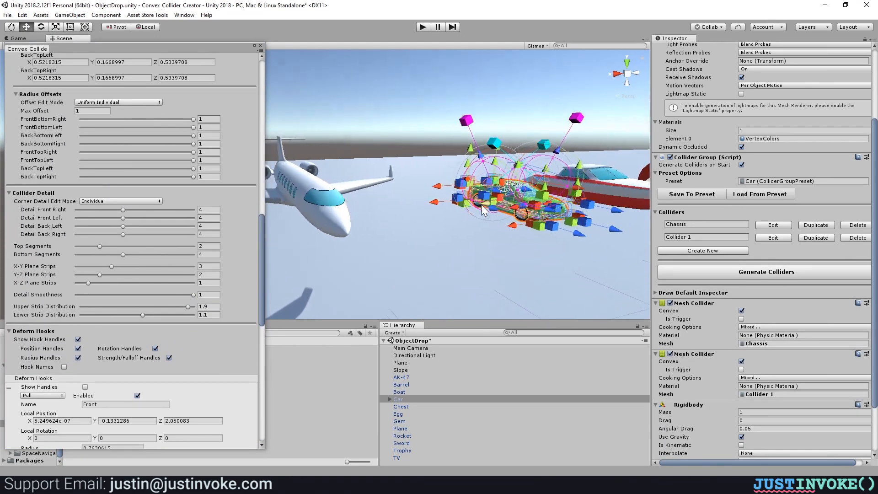
click(339, 198)
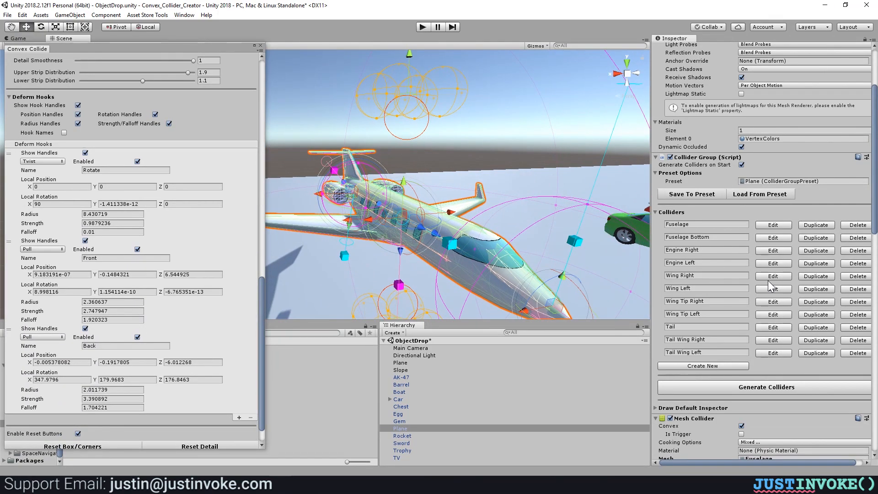
Step: Open the Plane's Wing Left, Wing Right, Wing Tip Left and Engine Left colliders for editing in turn to examine their handles
click(771, 287)
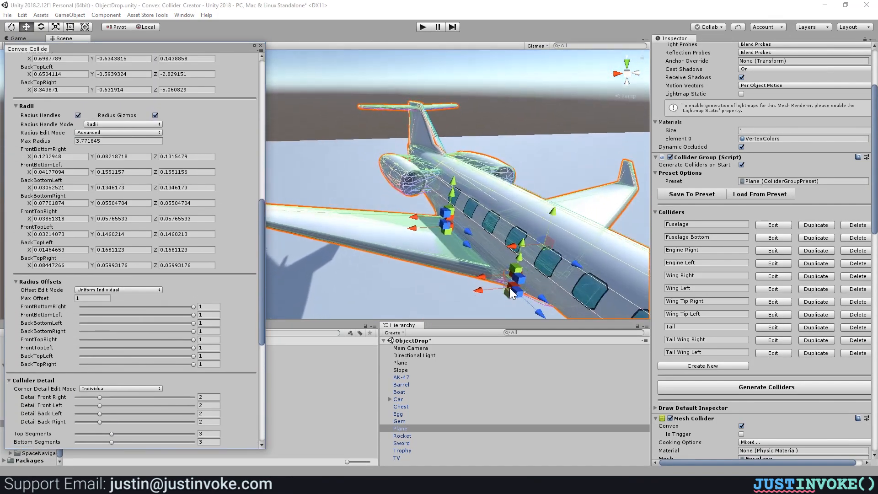
click(772, 276)
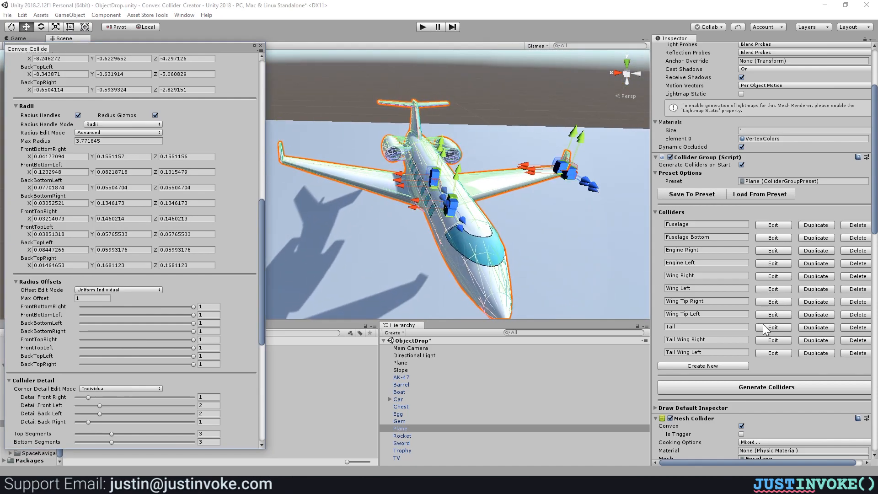
click(768, 316)
click(775, 263)
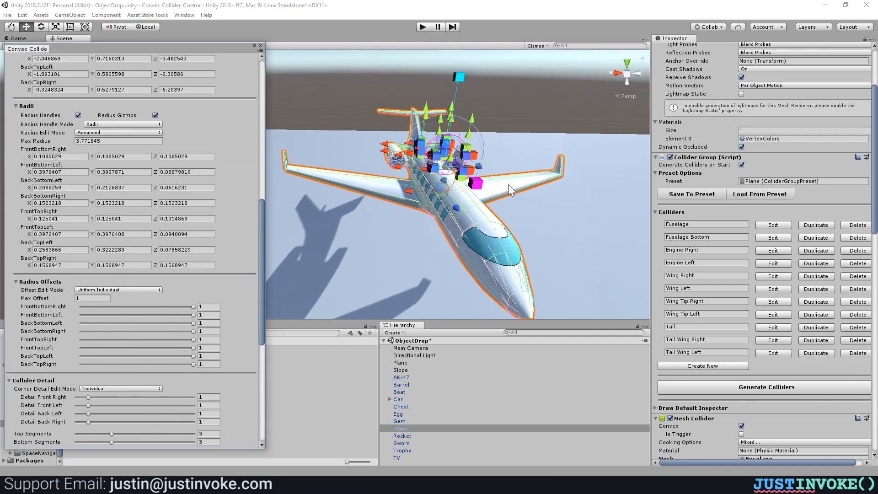
Step: Deselect the Plane, close the Convex Collider Creator window, and select all the models from AK-47 through TV together
click(501, 93)
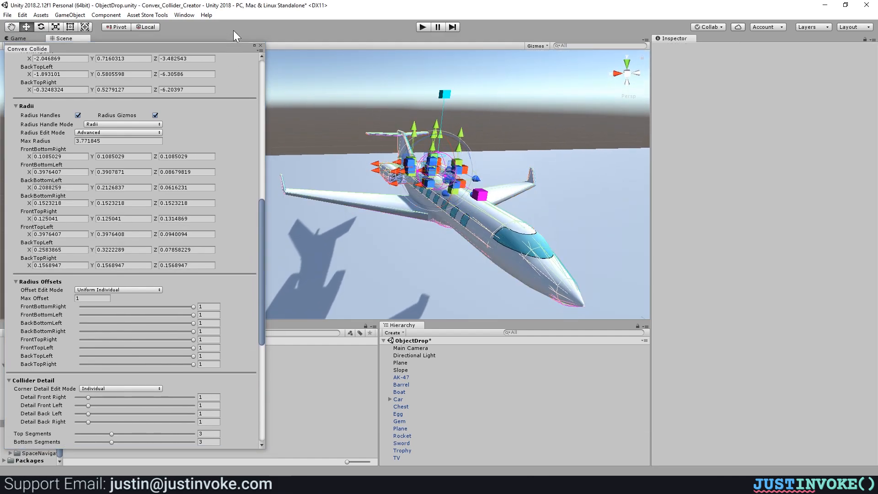
click(261, 46)
click(414, 377)
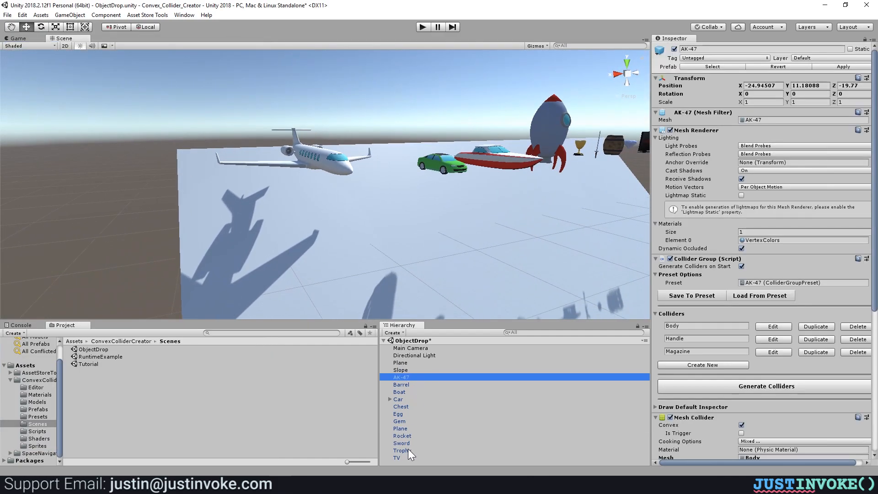
shift+click(396, 458)
key(f)
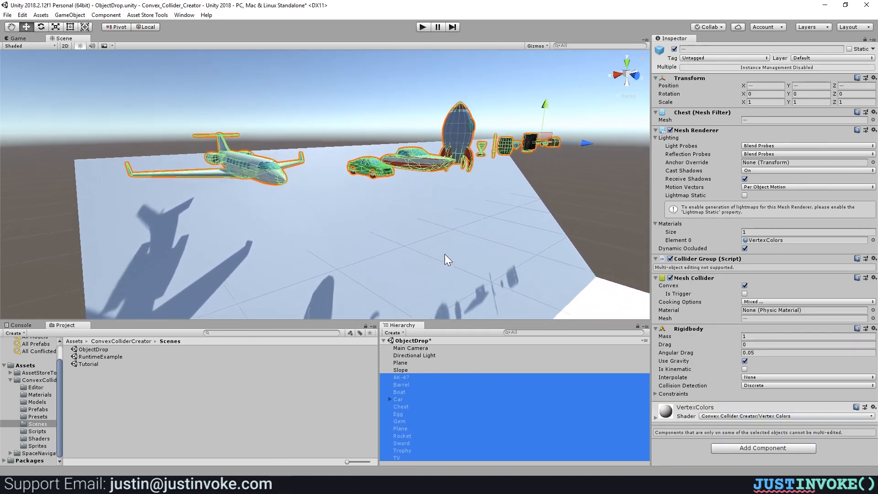